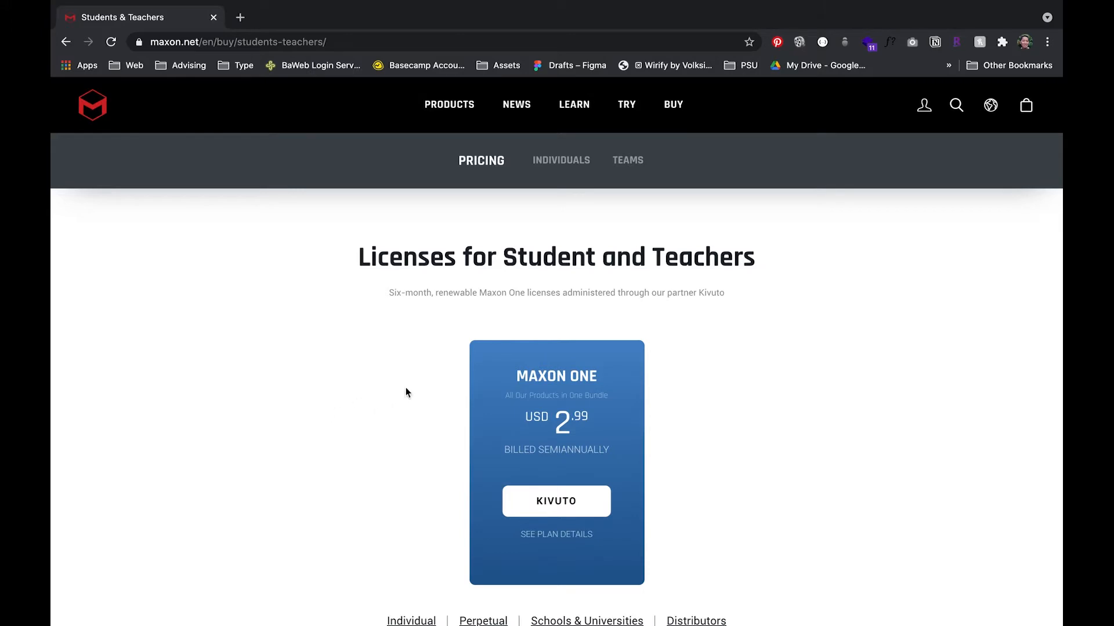
# Step: Review the Maxon One student and teacher license offer on the Maxon pricing page
pyautogui.scroll(-1, 296, 429)
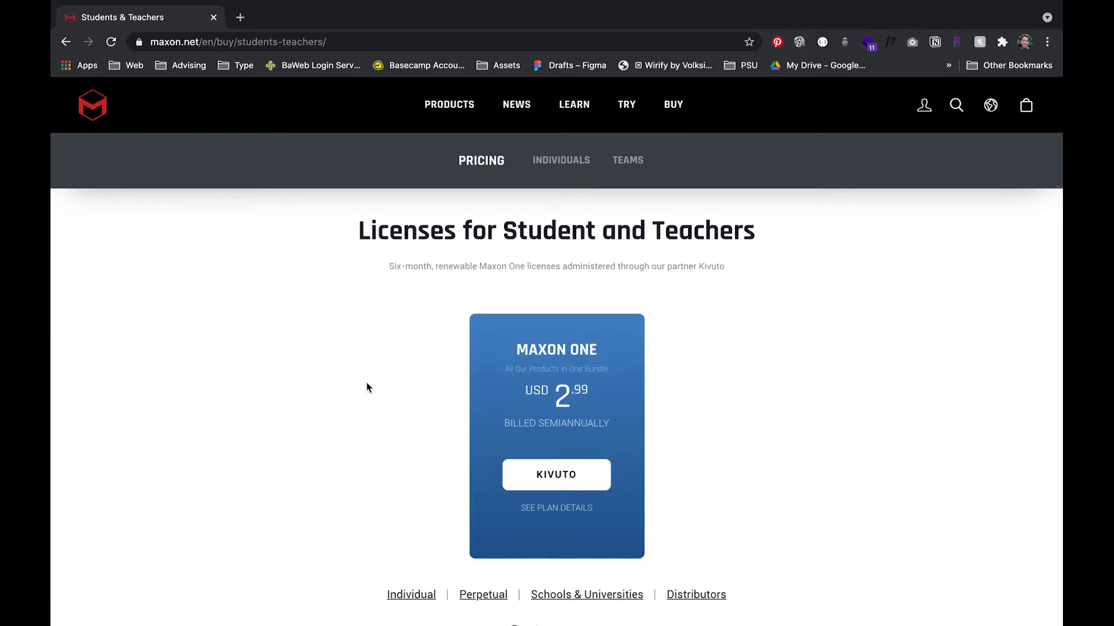
pyautogui.scroll(-4, 381, 462)
pyautogui.scroll(5, 382, 464)
pyautogui.scroll(-1, 448, 395)
pyautogui.scroll(1, 447, 395)
pyautogui.scroll(-1, 447, 396)
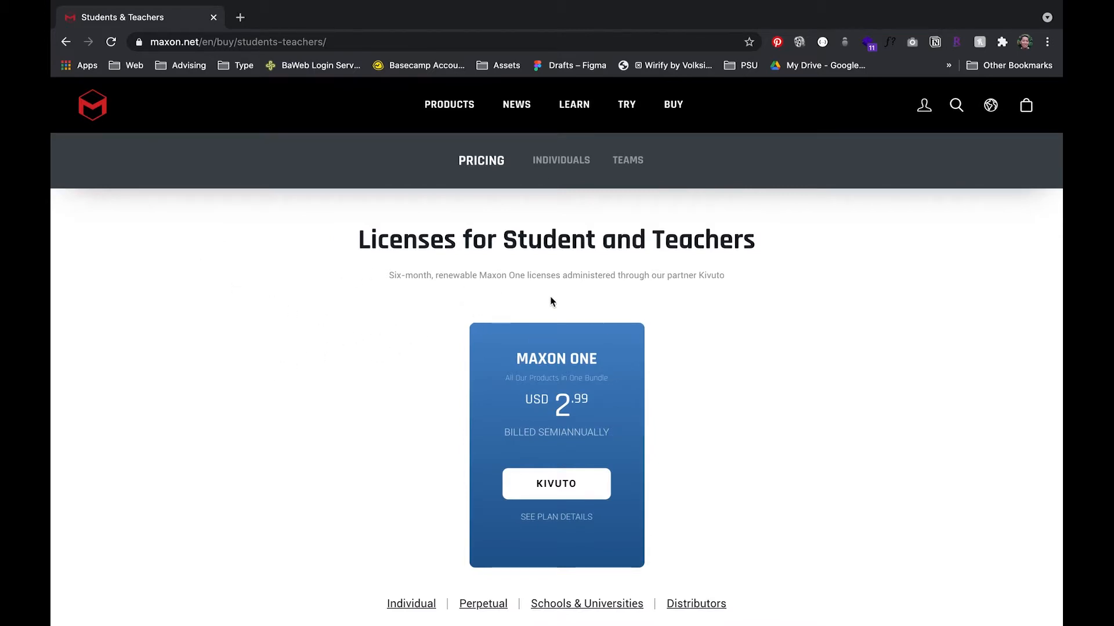
# Step: Switch to Cinema 4D and look through the available interface layouts without changing the current one
pyautogui.press('super+Tab')
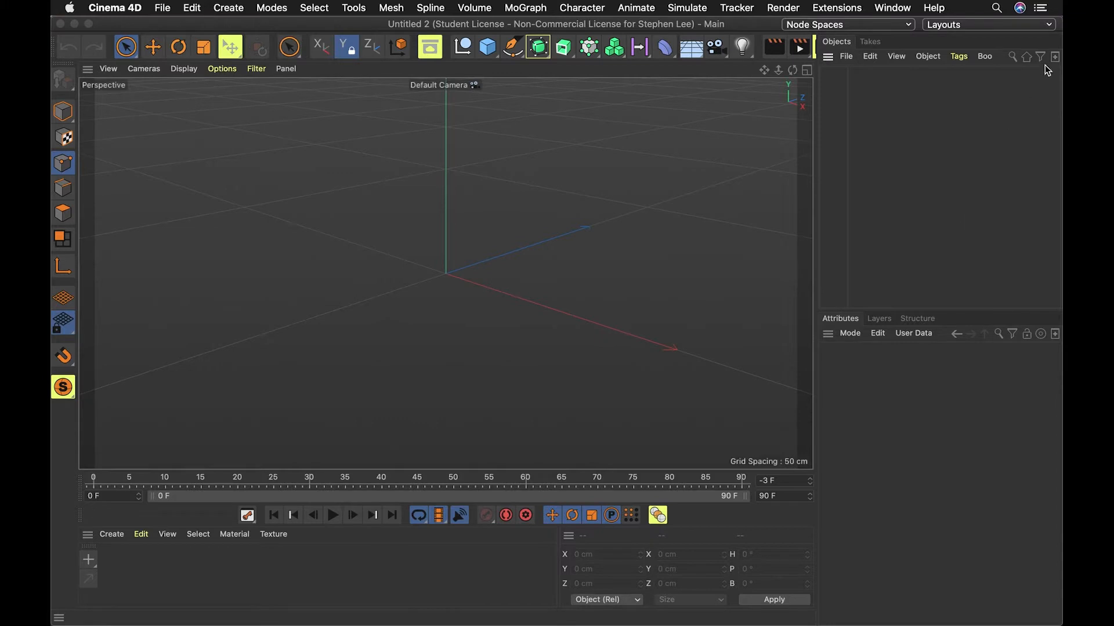
pyautogui.click(997, 26)
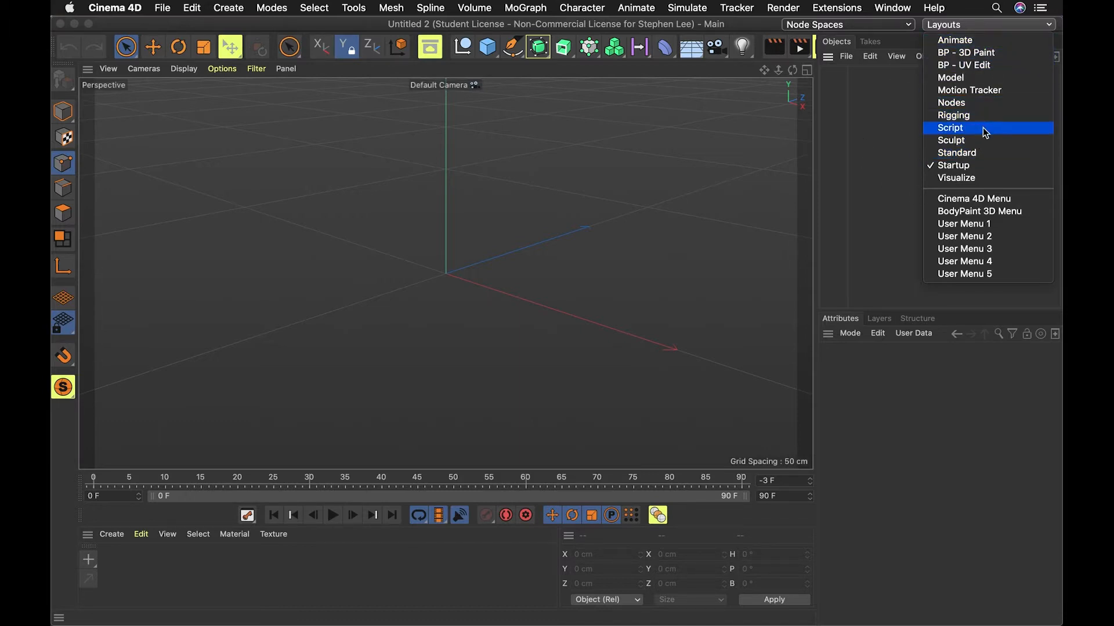
pyautogui.click(870, 188)
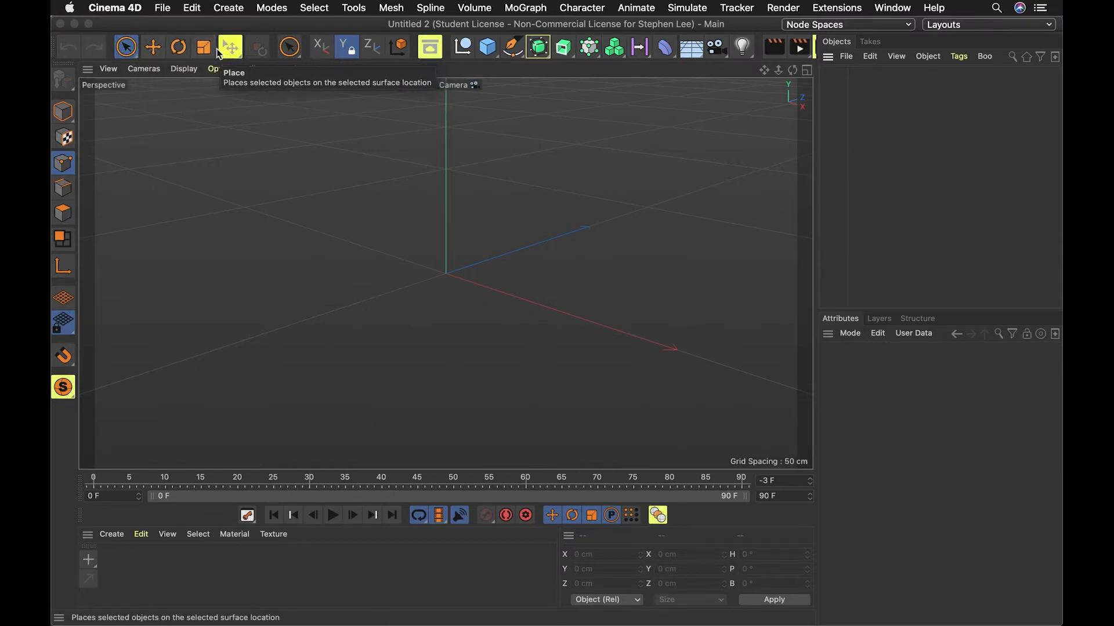
# Step: Look through the creation palettes for primitives, splines, generators and MoGraph objects without adding anything
pyautogui.click(489, 53)
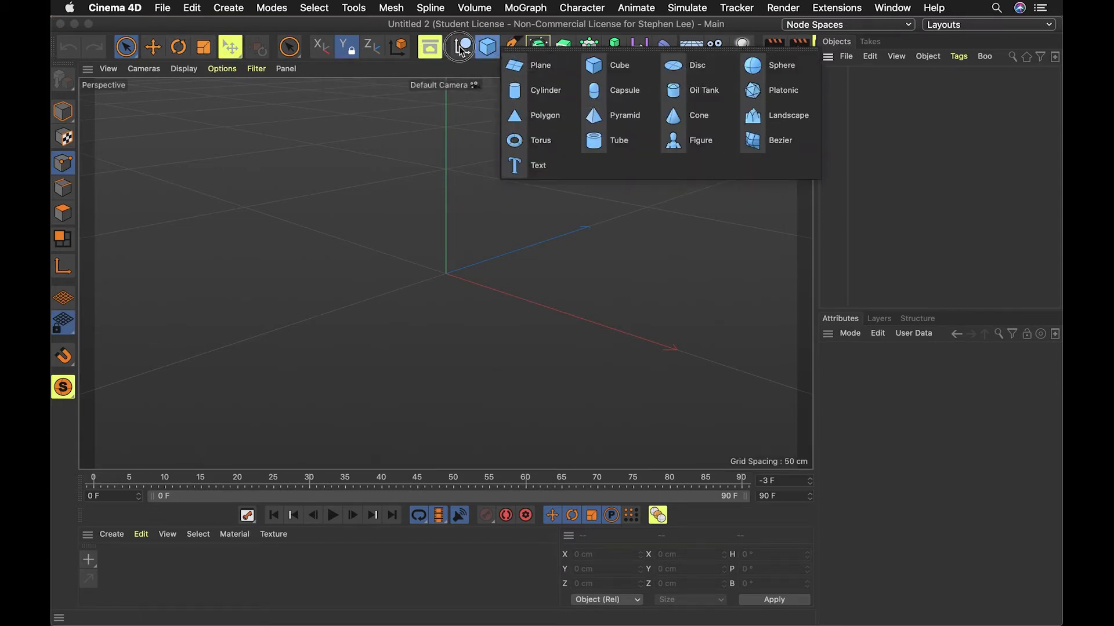
pyautogui.click(518, 53)
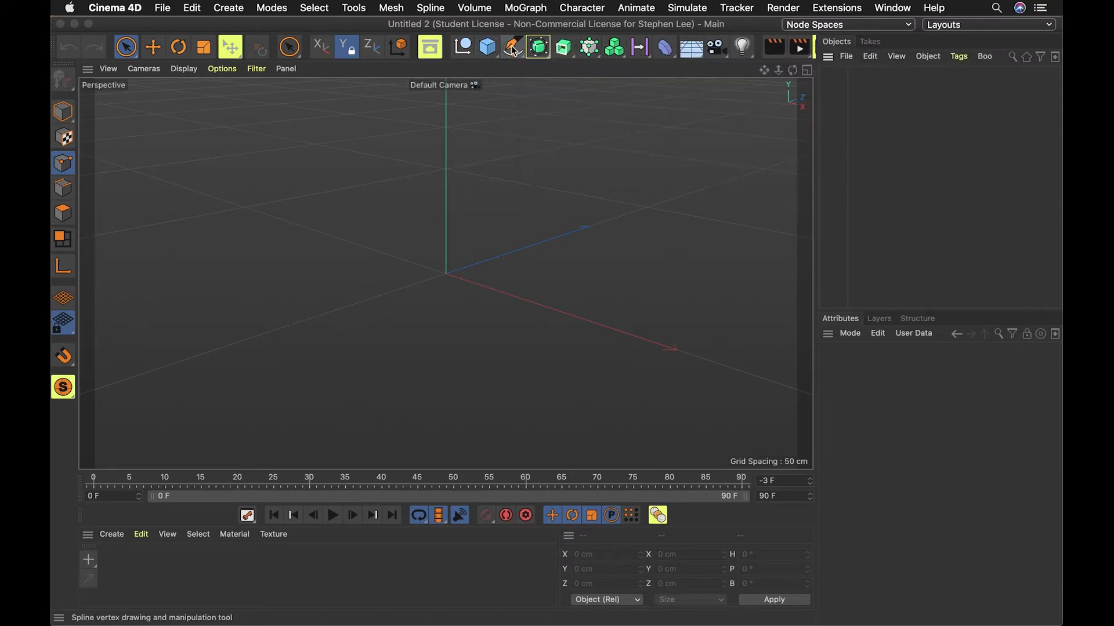
pyautogui.click(538, 47)
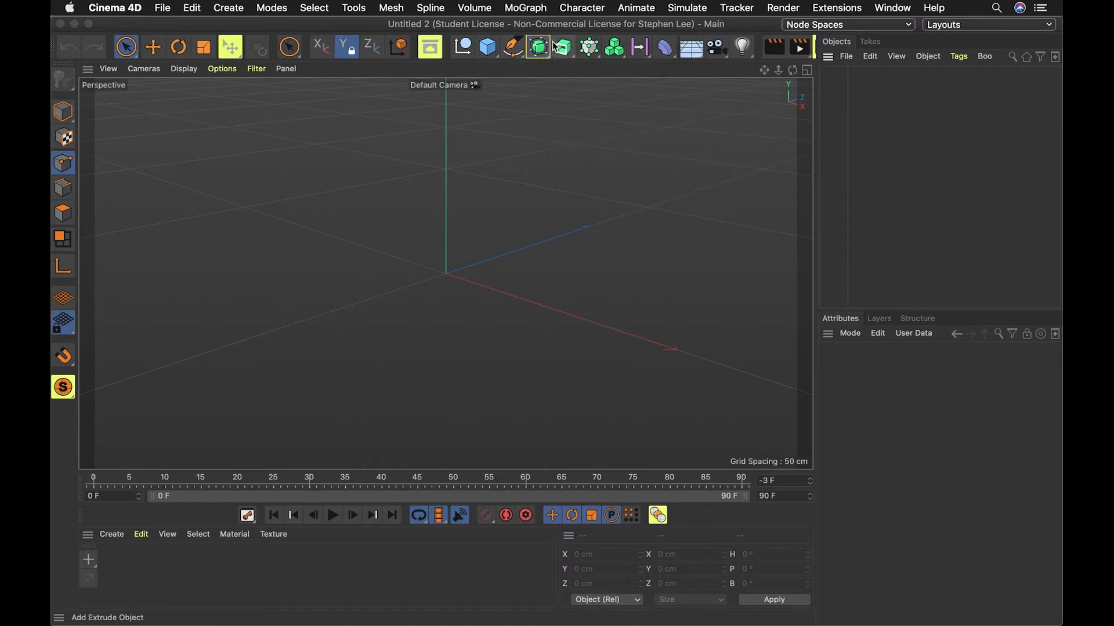
pyautogui.click(563, 47)
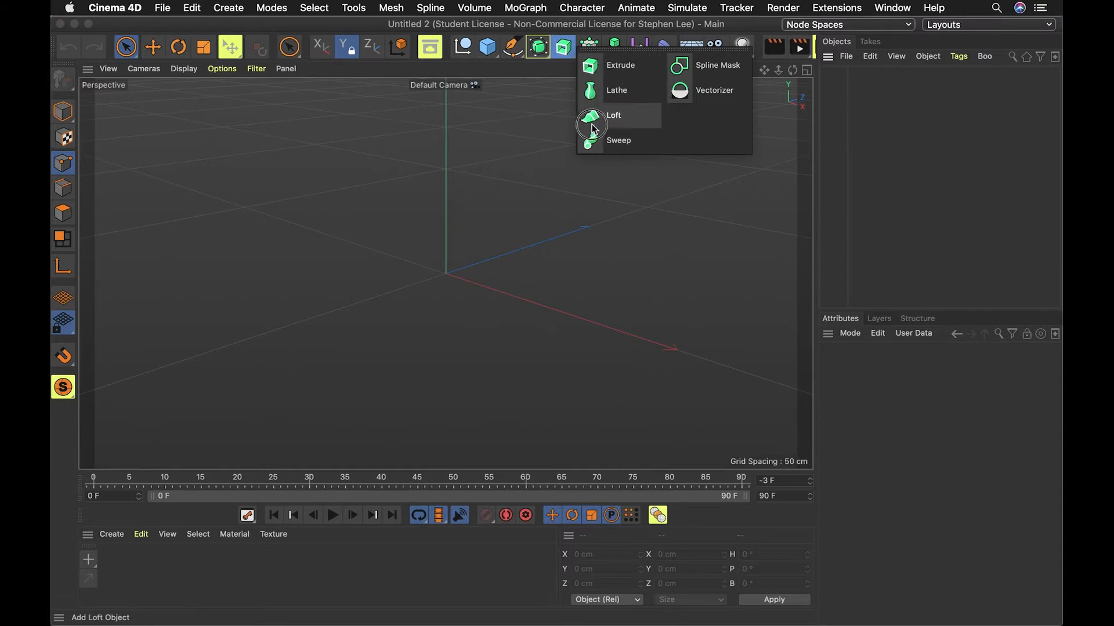
pyautogui.click(590, 41)
pyautogui.click(589, 42)
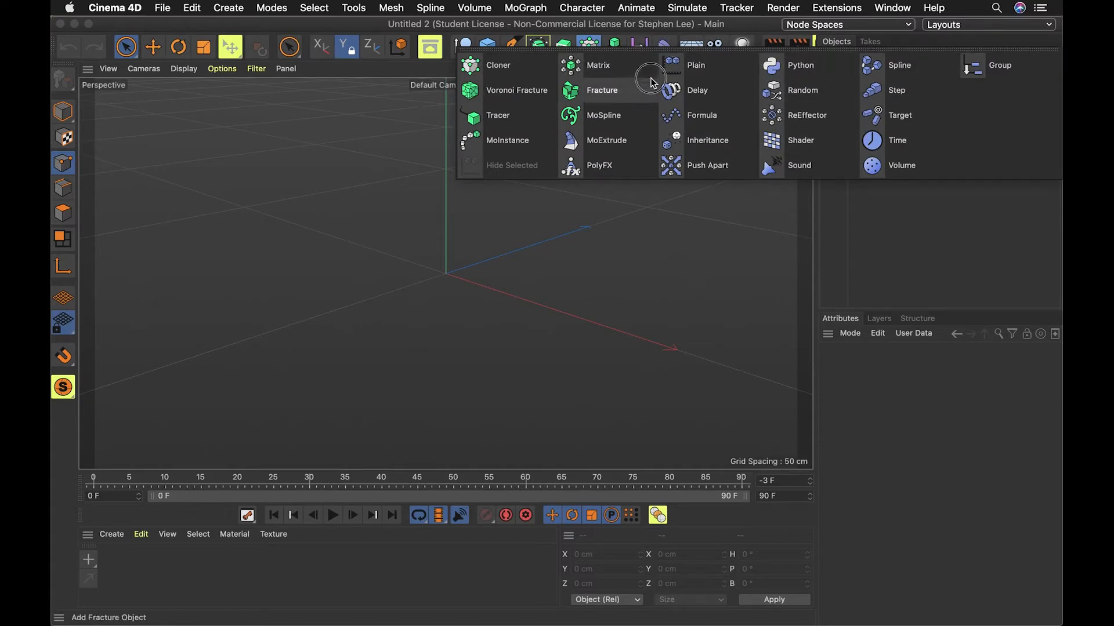
pyautogui.moveTo(625, 32); pyautogui.dragTo(617, 33)
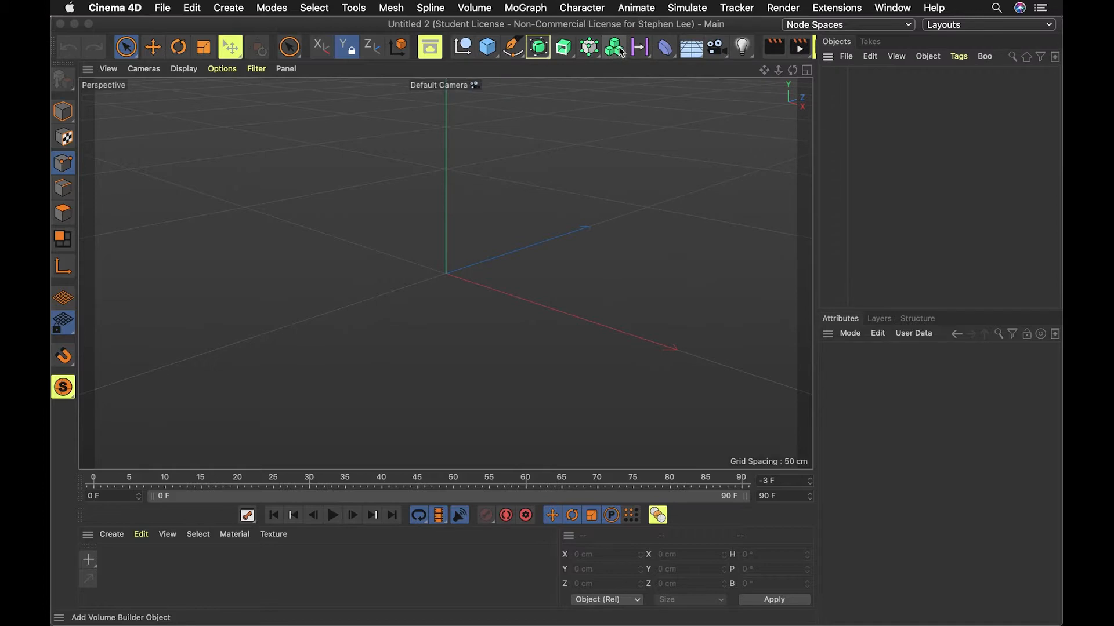
# Step: Look through the palettes for fields, deformers, environment objects, cameras and lights without adding anything
pyautogui.click(639, 47)
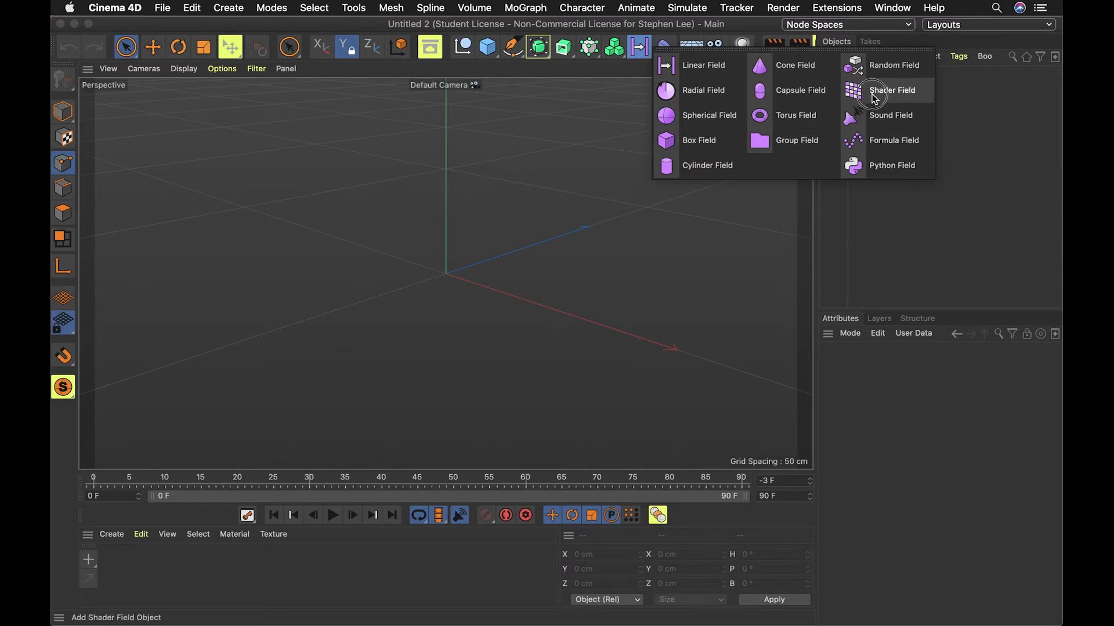
pyautogui.click(665, 46)
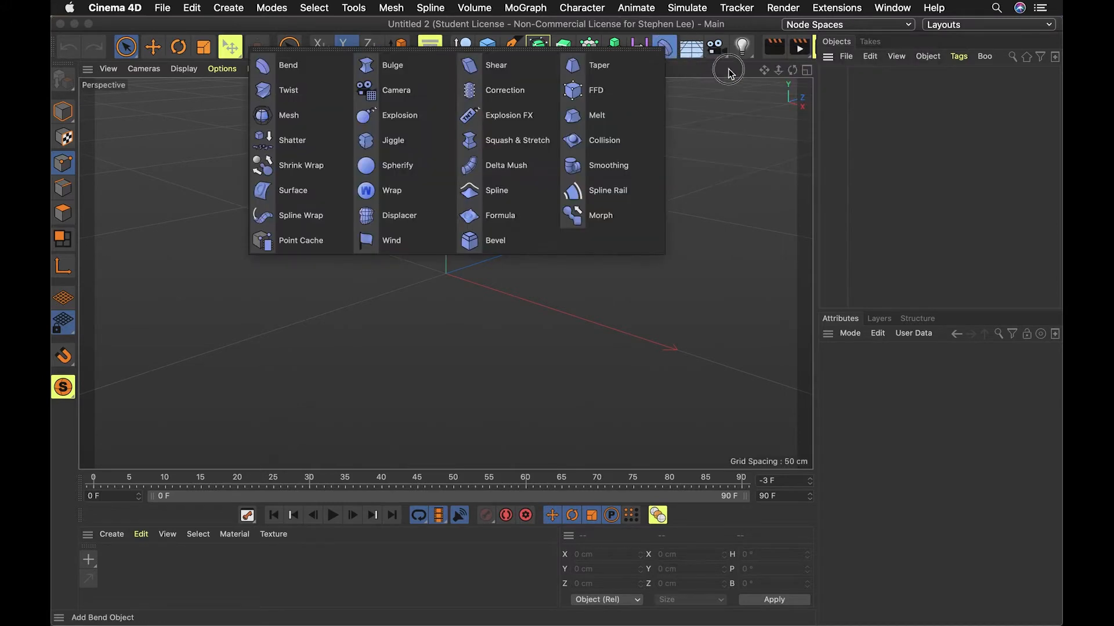
pyautogui.click(703, 45)
pyautogui.click(691, 47)
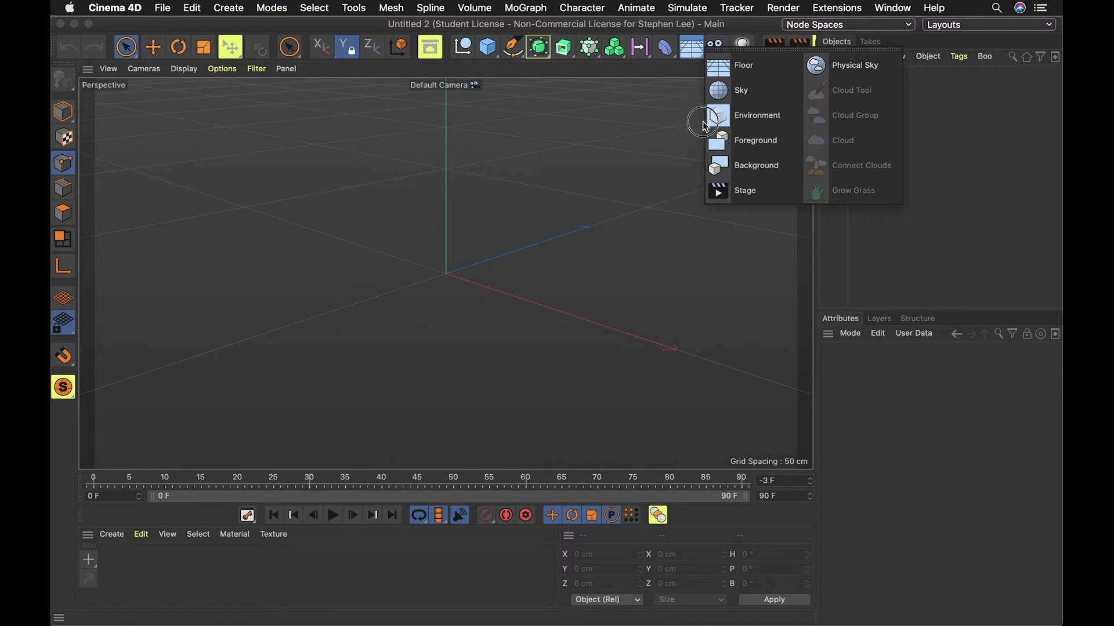
pyautogui.click(711, 51)
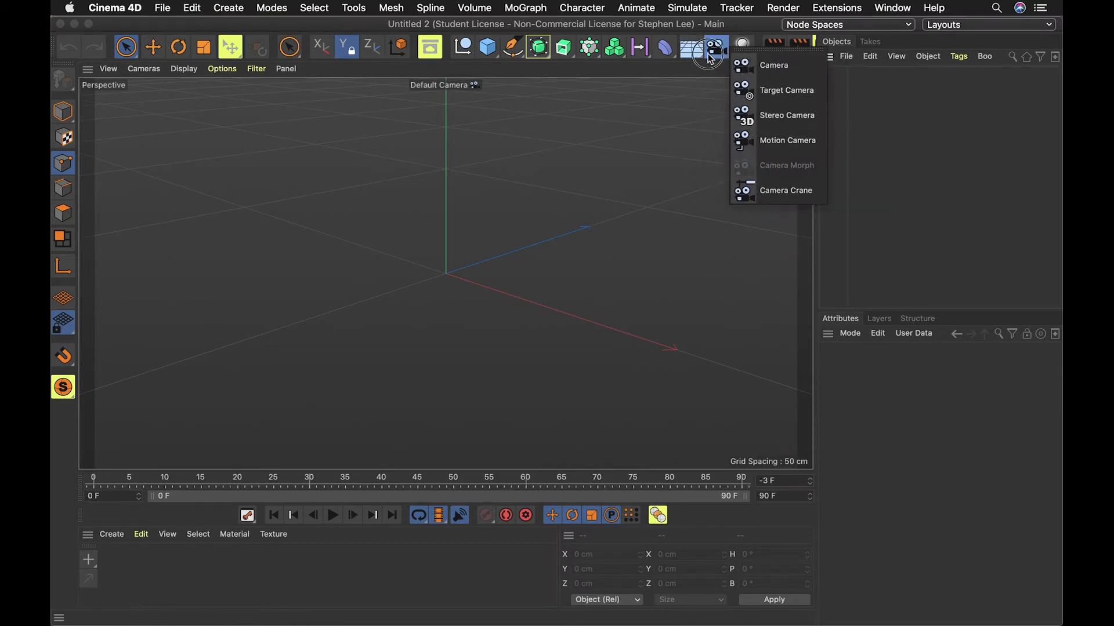
pyautogui.click(742, 46)
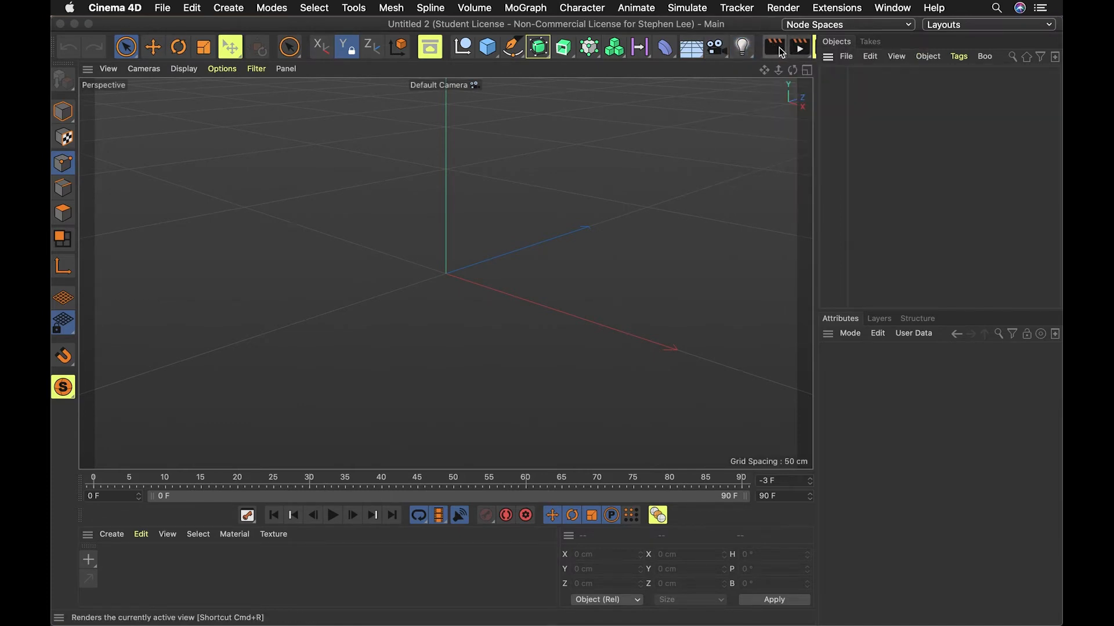
# Step: Widen the viewport area to reveal the render settings tool, and browse the program's main command menus
pyautogui.moveTo(815, 42); pyautogui.dragTo(848, 48)
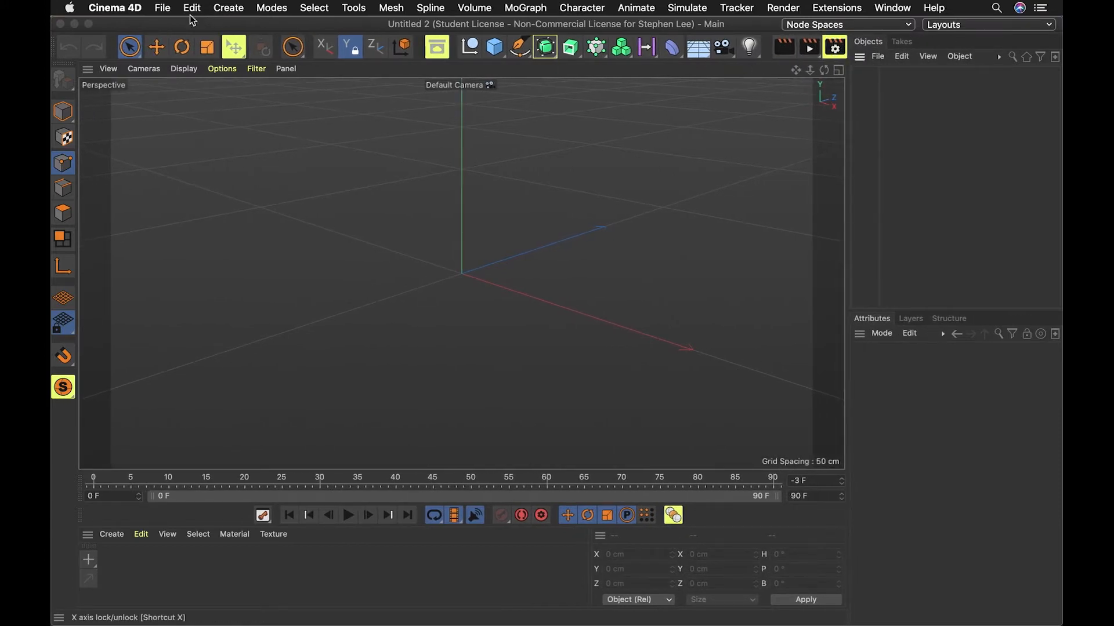
pyautogui.click(163, 9)
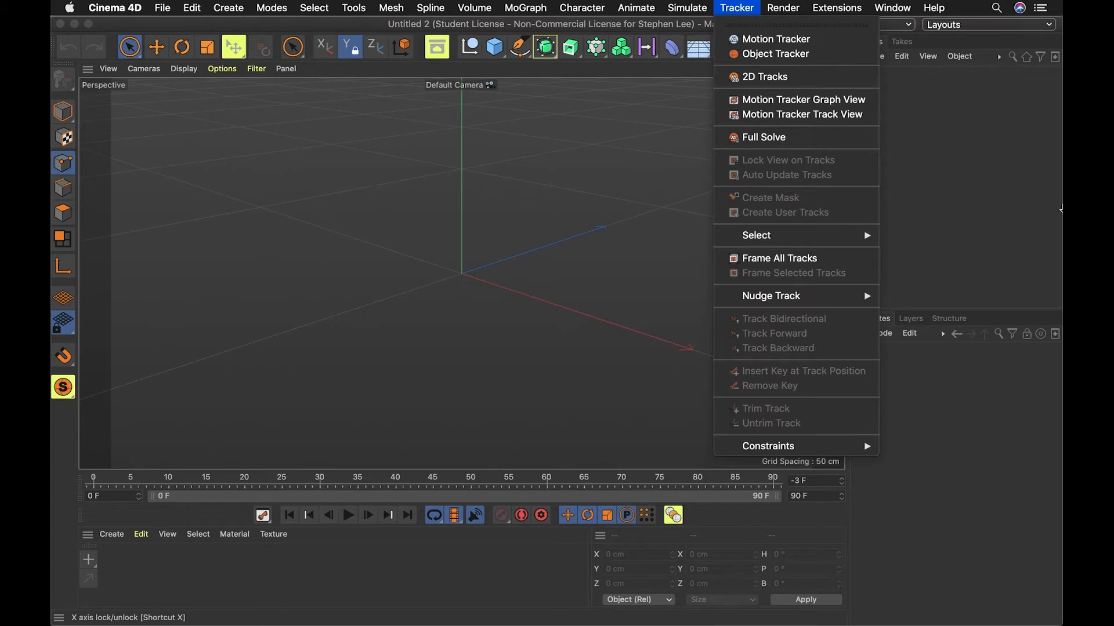
pyautogui.click(913, 177)
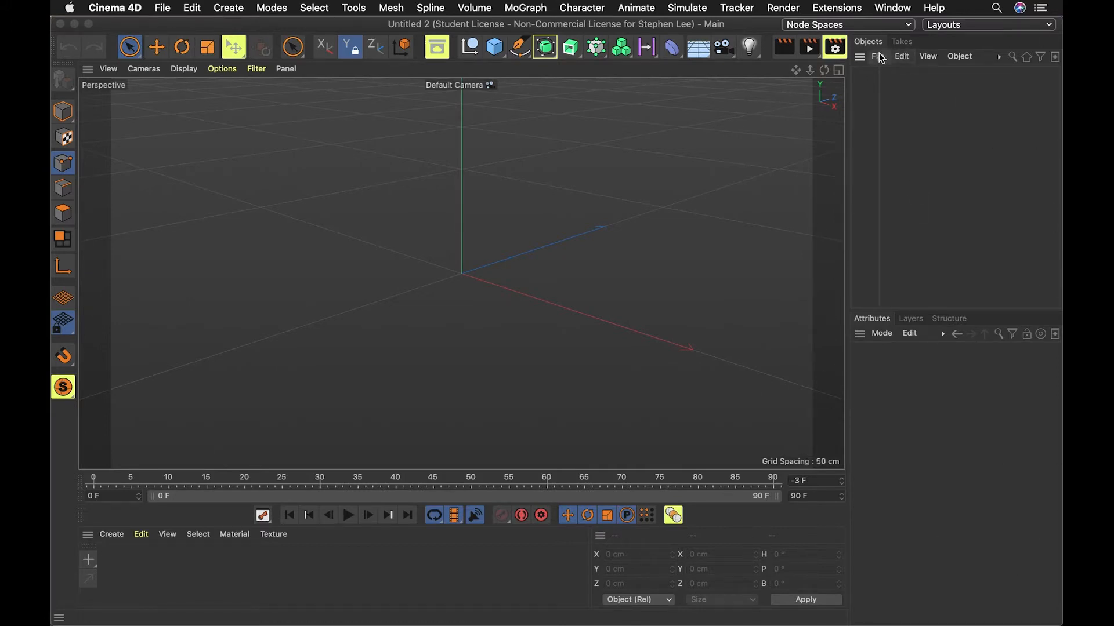
# Step: Add a cube primitive to the scene, and check how selecting and deselecting it affects its attributes
pyautogui.moveTo(494, 47); pyautogui.dragTo(600, 71)
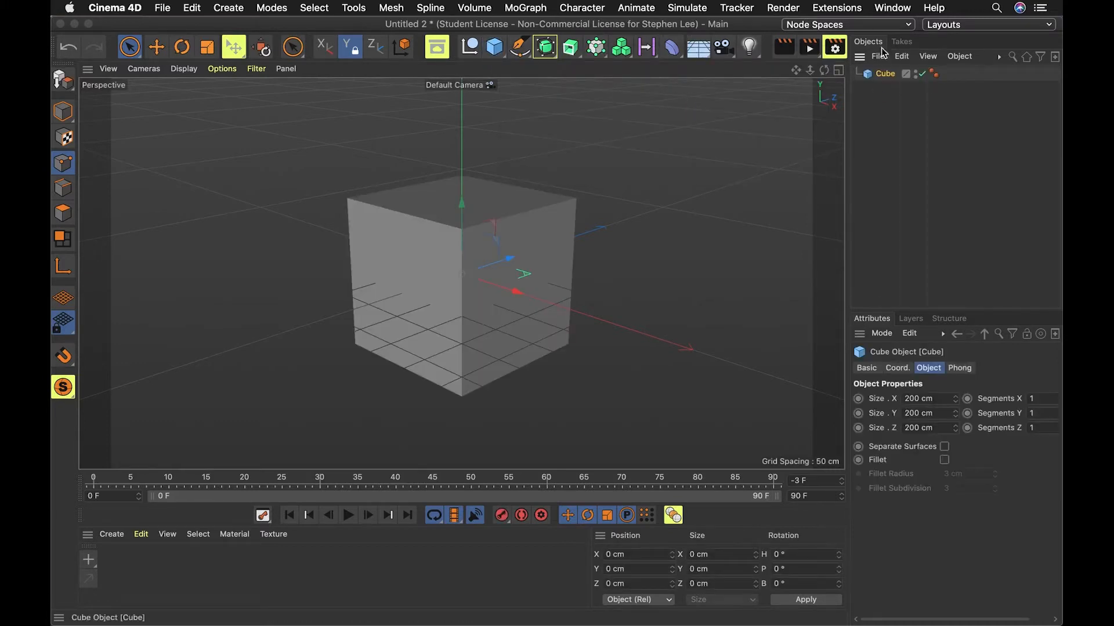
pyautogui.click(893, 100)
pyautogui.click(882, 73)
pyautogui.click(903, 182)
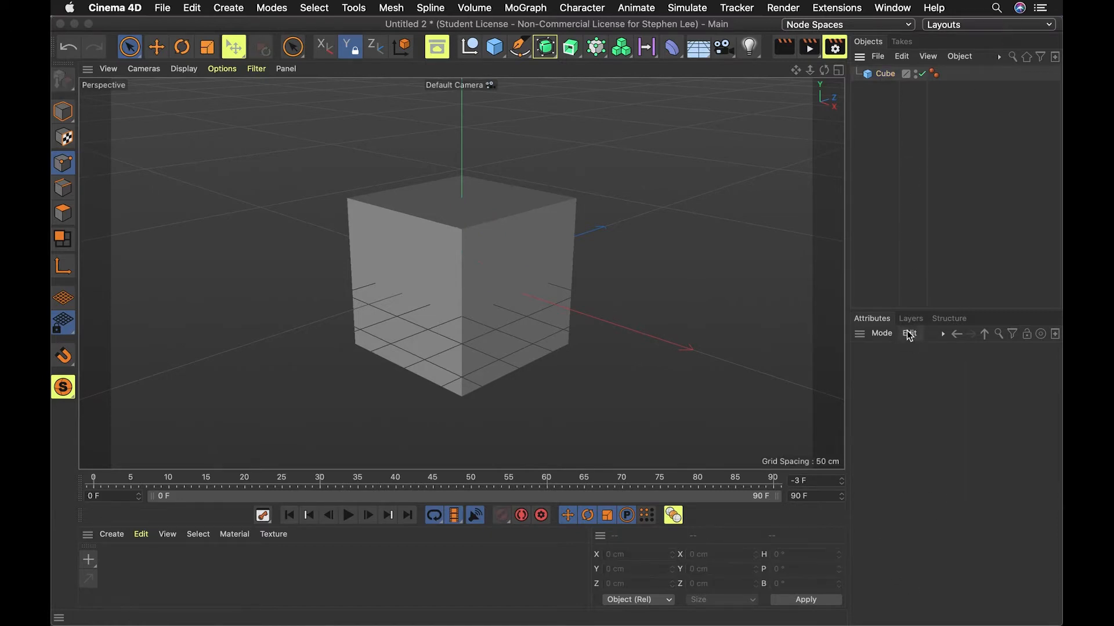
# Step: Look at the Structure, Layers and Takes managers, returning to the object list with the cube selected
pyautogui.click(921, 320)
pyautogui.click(956, 318)
pyautogui.click(913, 320)
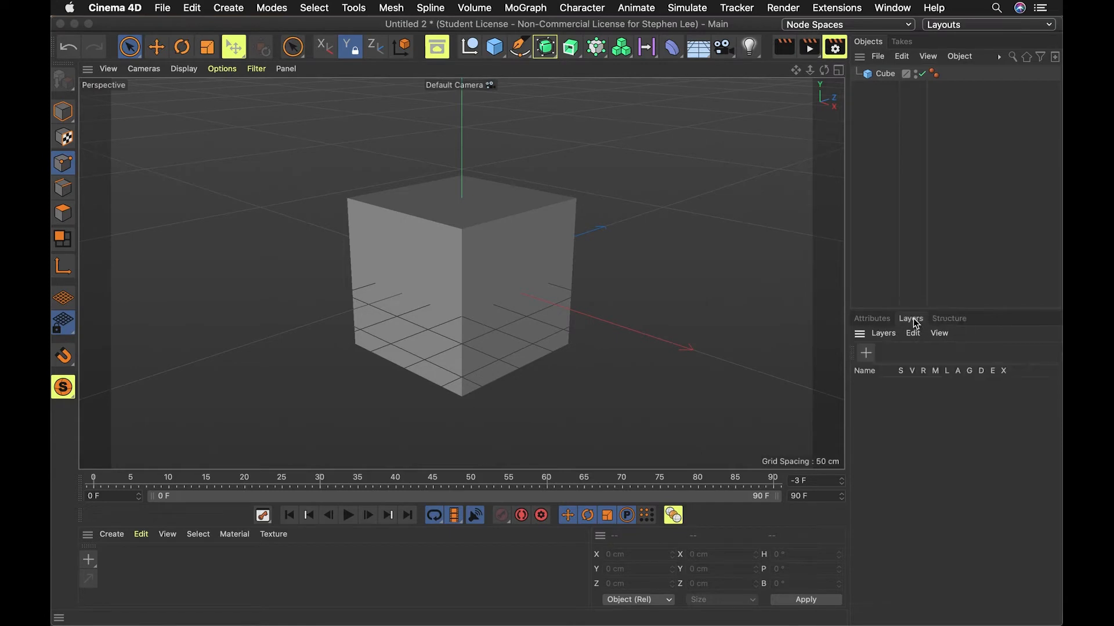
pyautogui.click(873, 319)
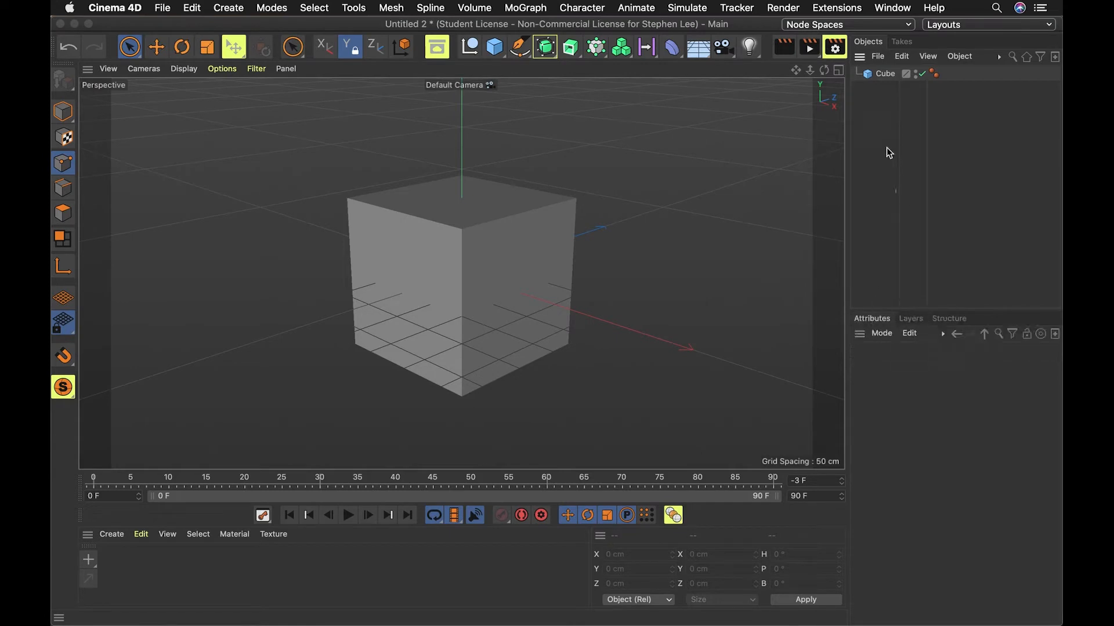
pyautogui.click(883, 75)
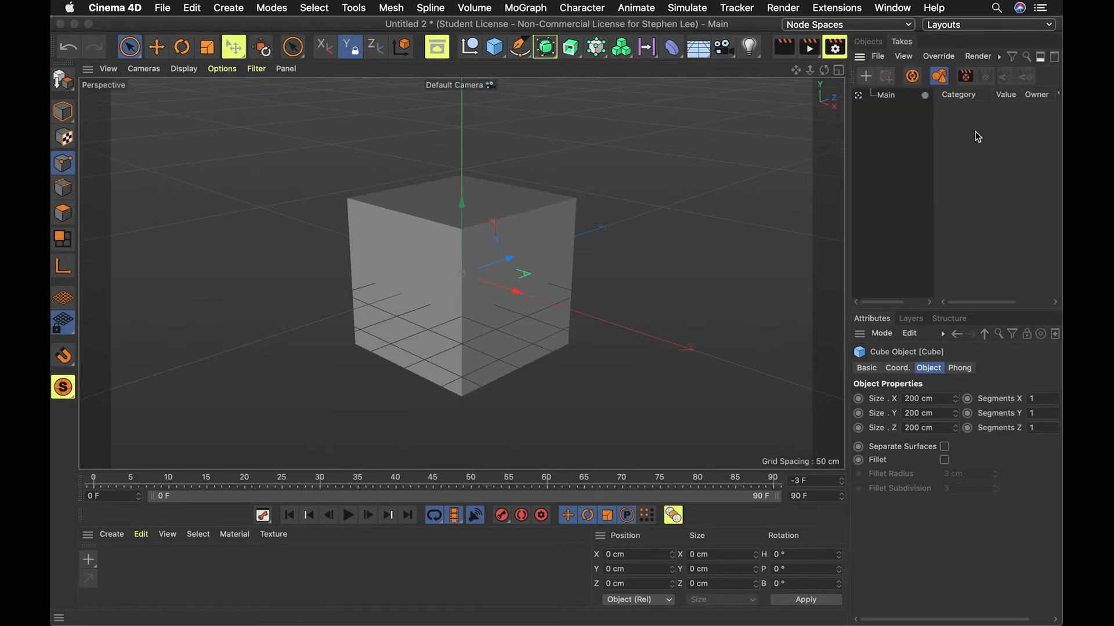
pyautogui.click(868, 42)
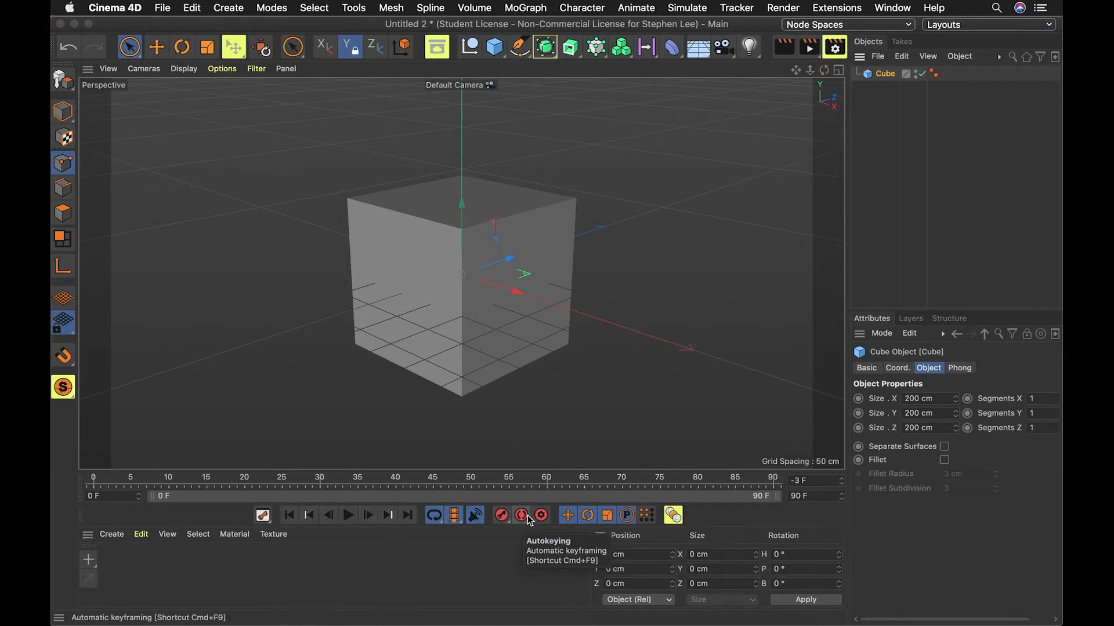
# Step: Create a new default material and open it in the Material Editor, fitting the editor window within the screen
pyautogui.click(518, 584)
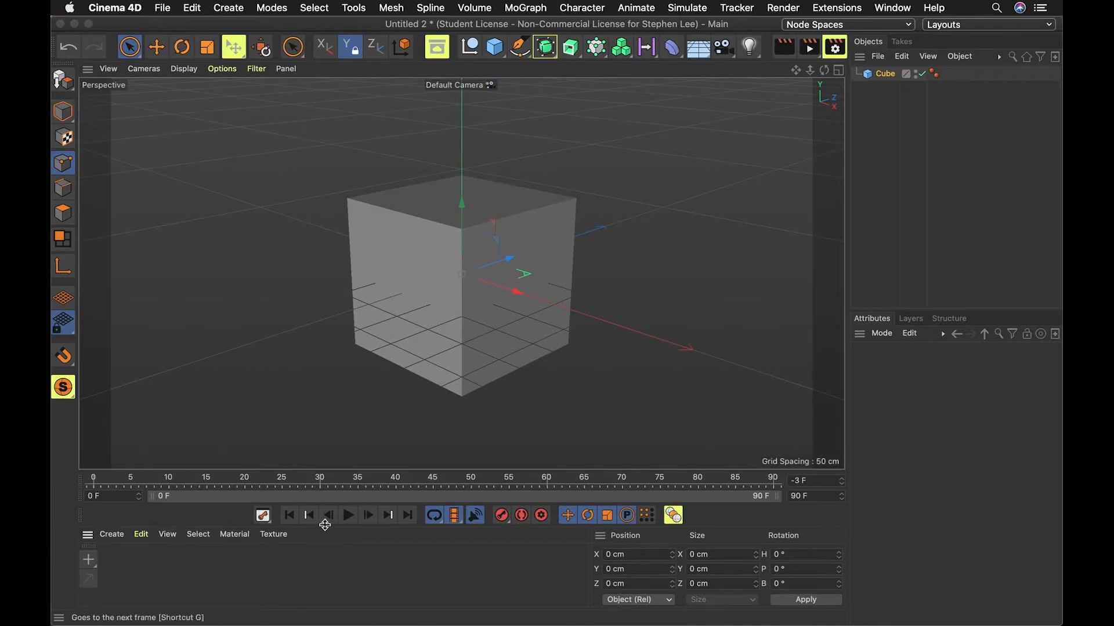
pyautogui.click(88, 560)
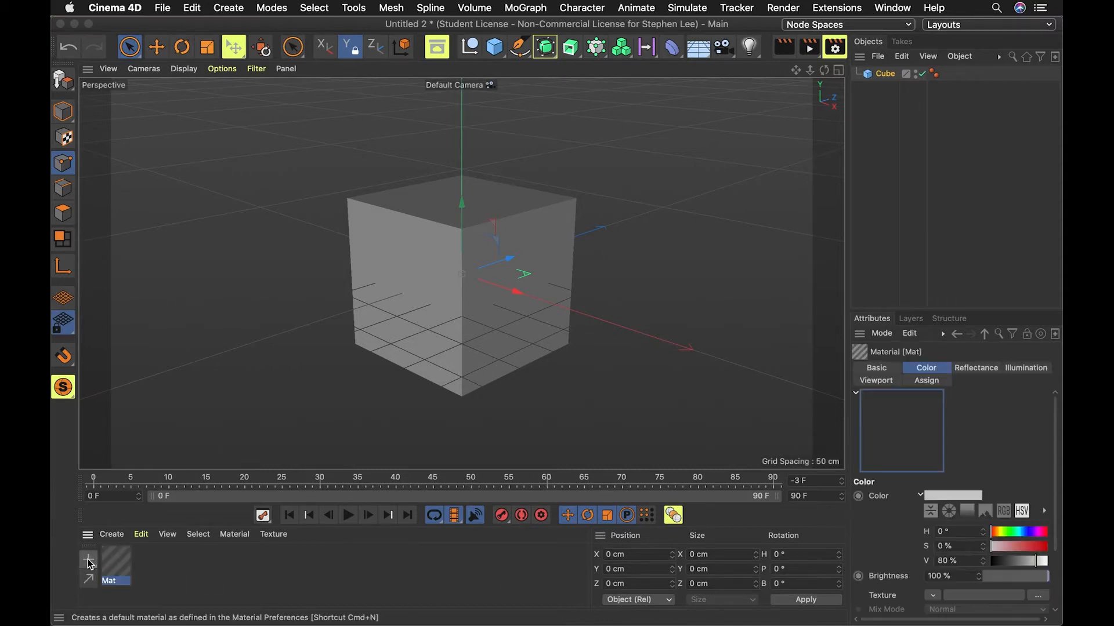
pyautogui.doubleClick(117, 568)
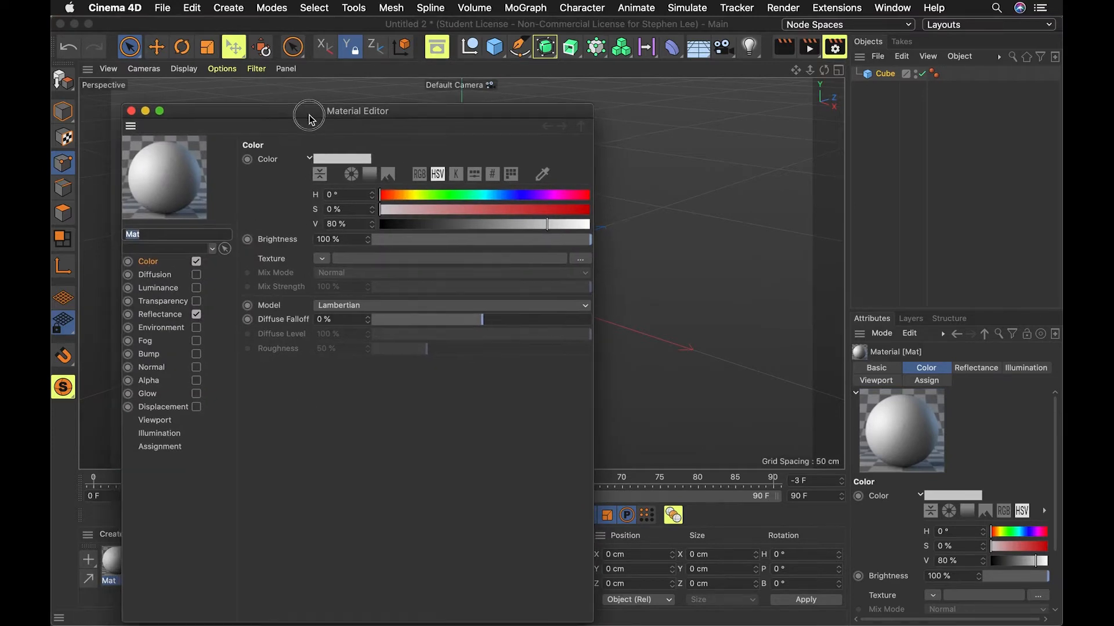
pyautogui.moveTo(308, 111); pyautogui.dragTo(391, 56)
pyautogui.moveTo(667, 569); pyautogui.dragTo(638, 543)
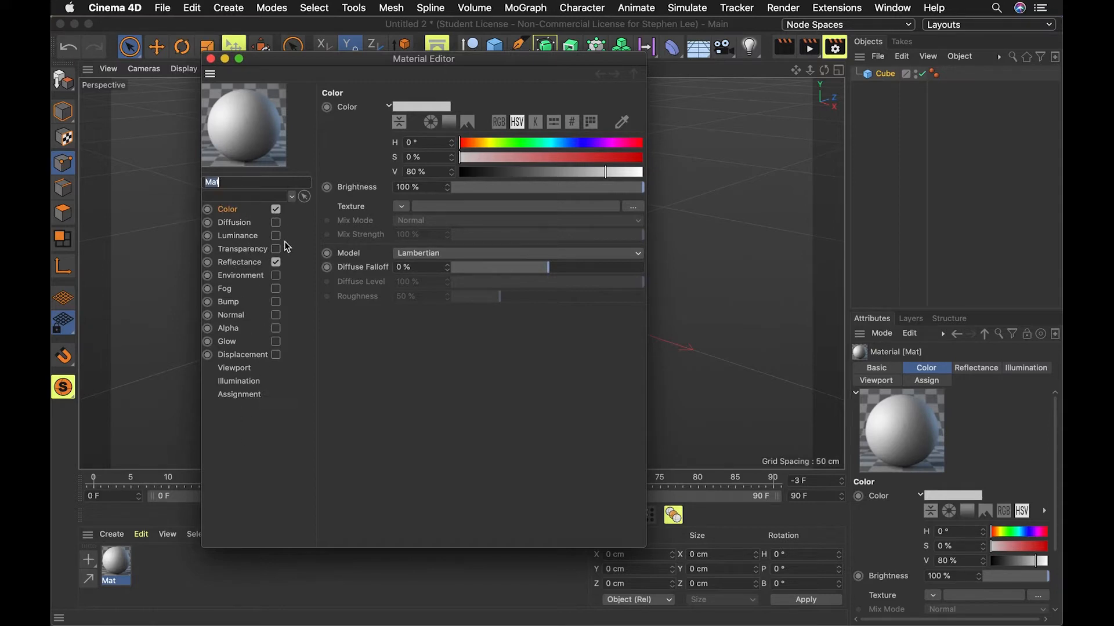
# Step: Examine the material's Diffusion and Transparency channels, and try the Luminance channel on and off
pyautogui.click(231, 222)
pyautogui.click(241, 249)
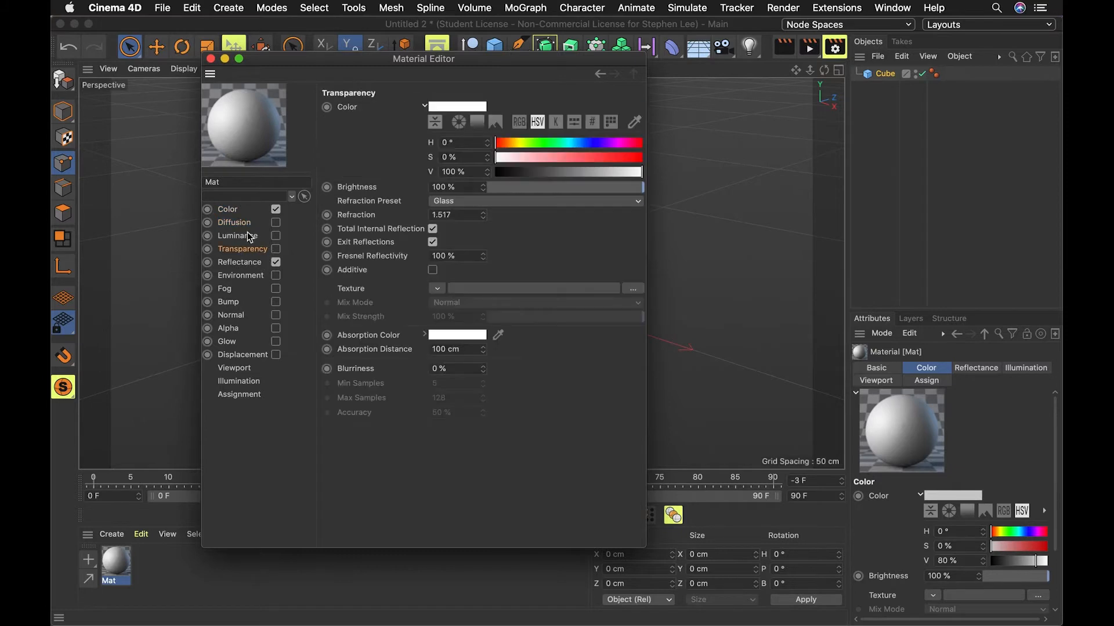
pyautogui.click(250, 236)
pyautogui.click(275, 236)
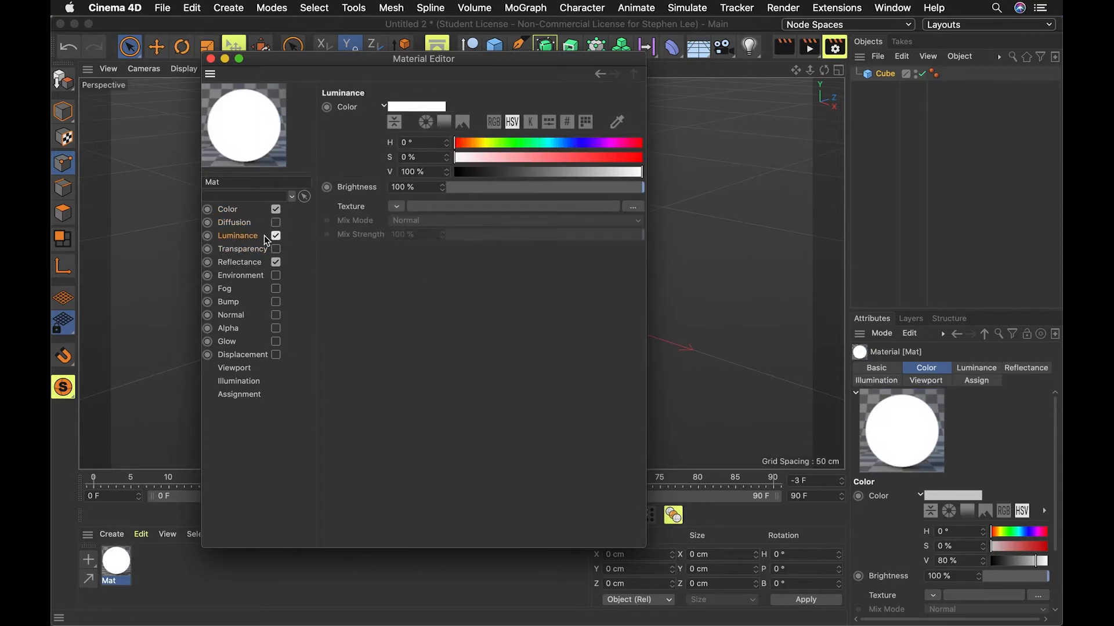
pyautogui.click(276, 236)
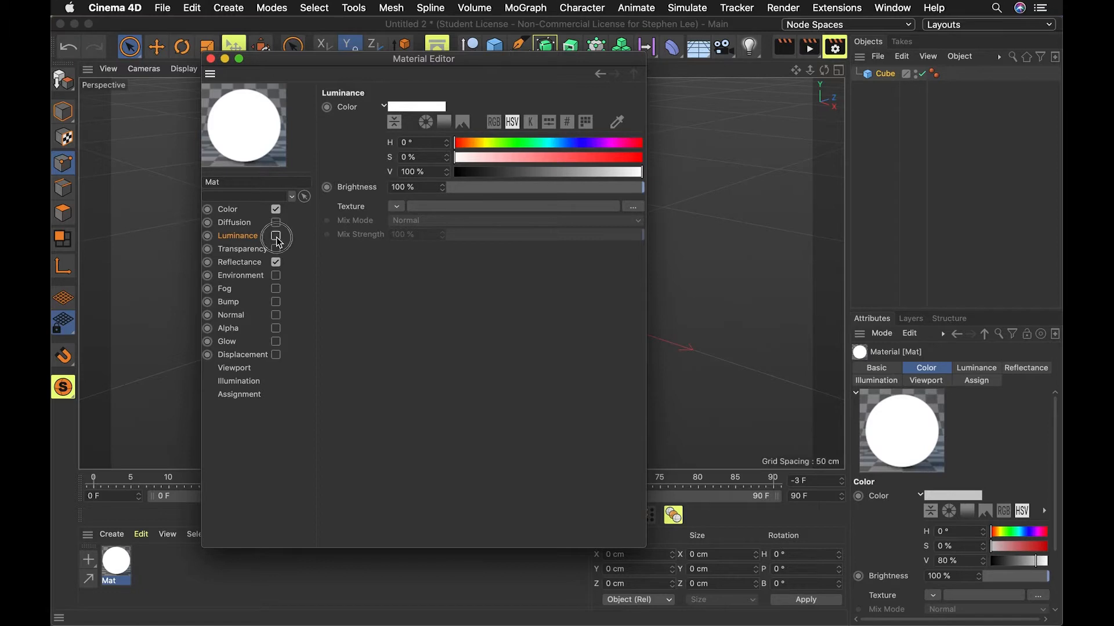
# Step: Color the material blue with a hue of 195° and 80% saturation, and apply it to the cube
pyautogui.click(231, 210)
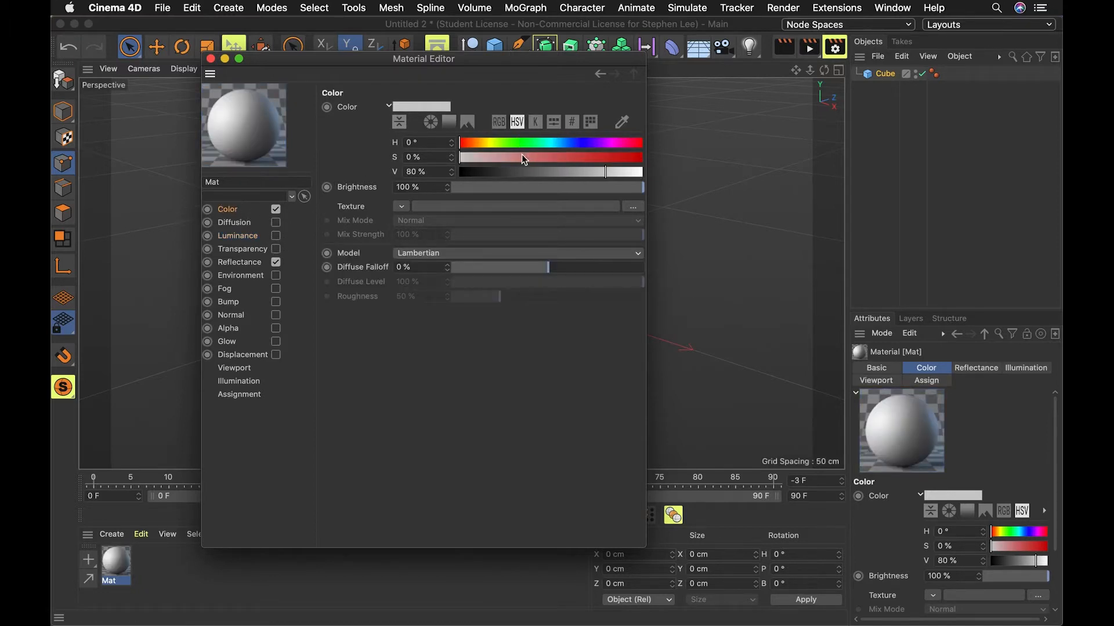
pyautogui.click(604, 158)
pyautogui.click(559, 142)
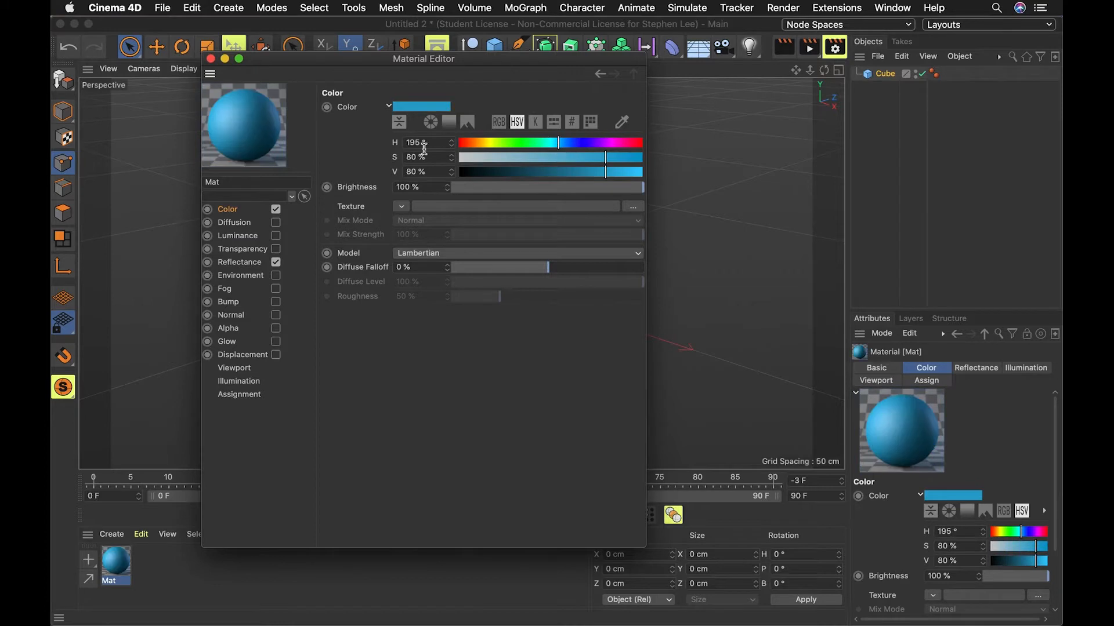
pyautogui.click(210, 59)
pyautogui.moveTo(117, 565); pyautogui.dragTo(406, 303)
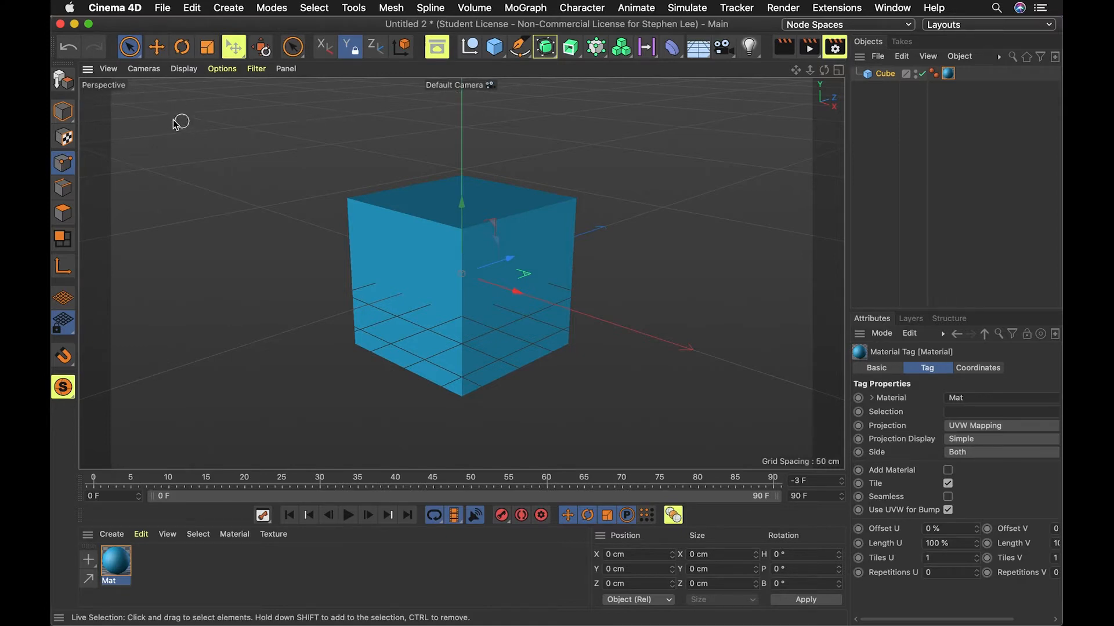
# Step: Examine the scene in the four-view layout, shifting the Top view, and return to the single Perspective view
pyautogui.click(839, 71)
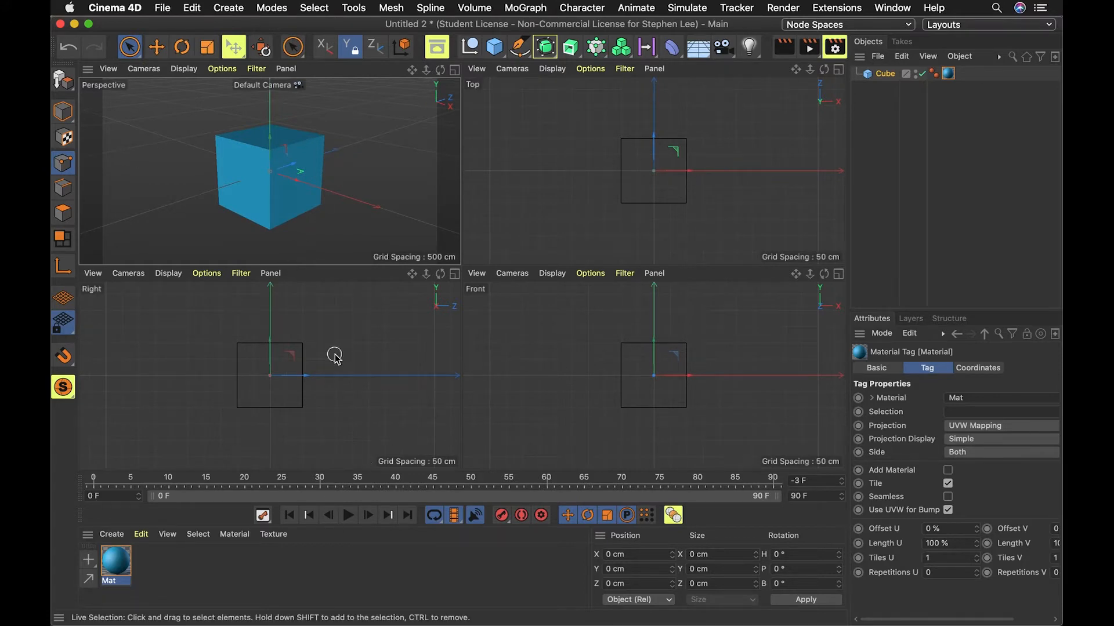
pyautogui.scroll(-5, 669, 181)
pyautogui.scroll(5, 664, 198)
pyautogui.scroll(2, 664, 198)
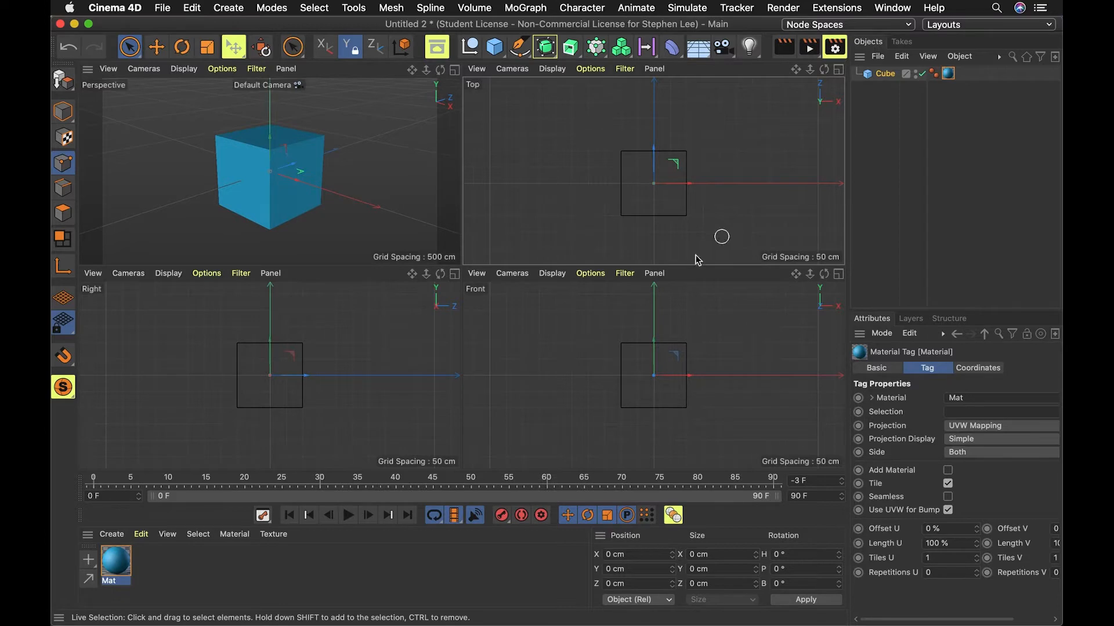
pyautogui.click(455, 70)
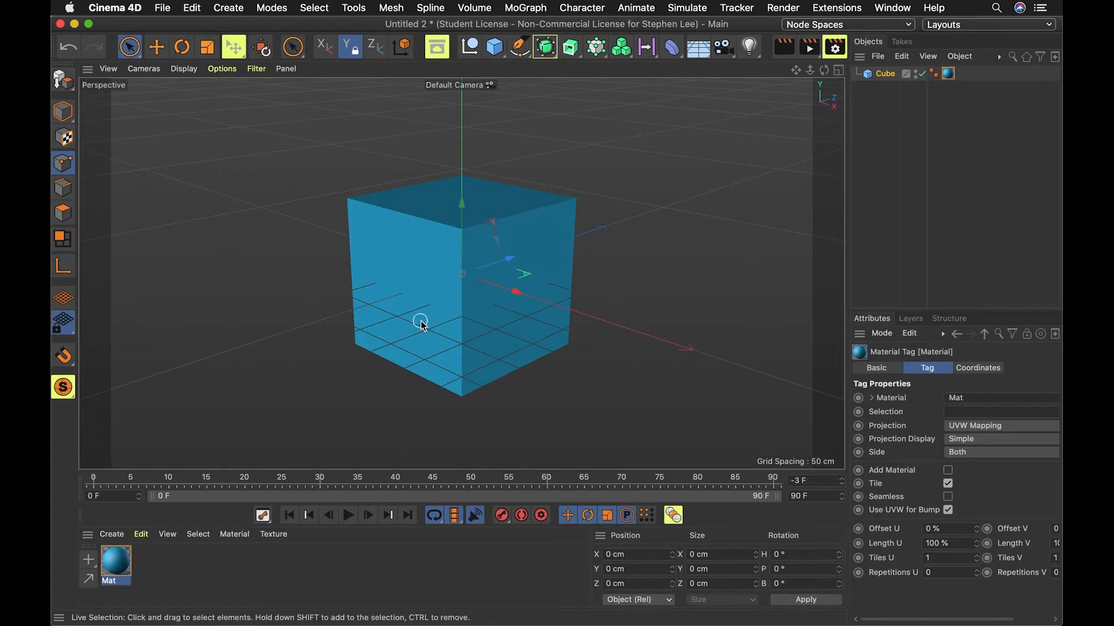
# Step: Practise panning, zooming and orbiting the Perspective camera until the cube is seen from slightly below
pyautogui.press('1')
pyautogui.press('1')
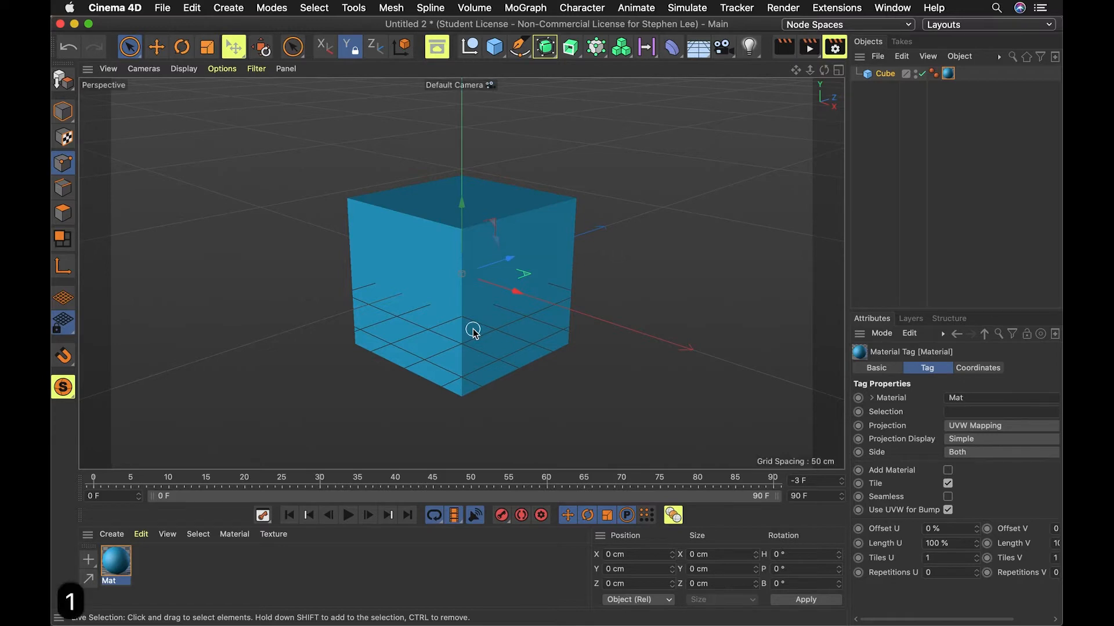
pyautogui.moveTo(473, 328); pyautogui.dragTo(423, 323)
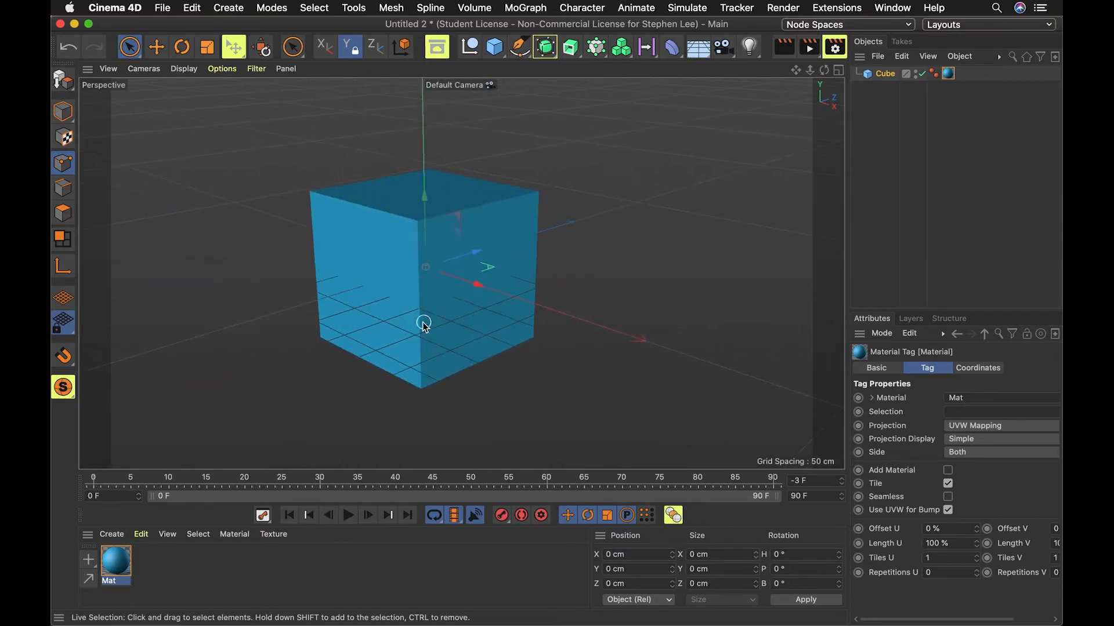
pyautogui.press('2')
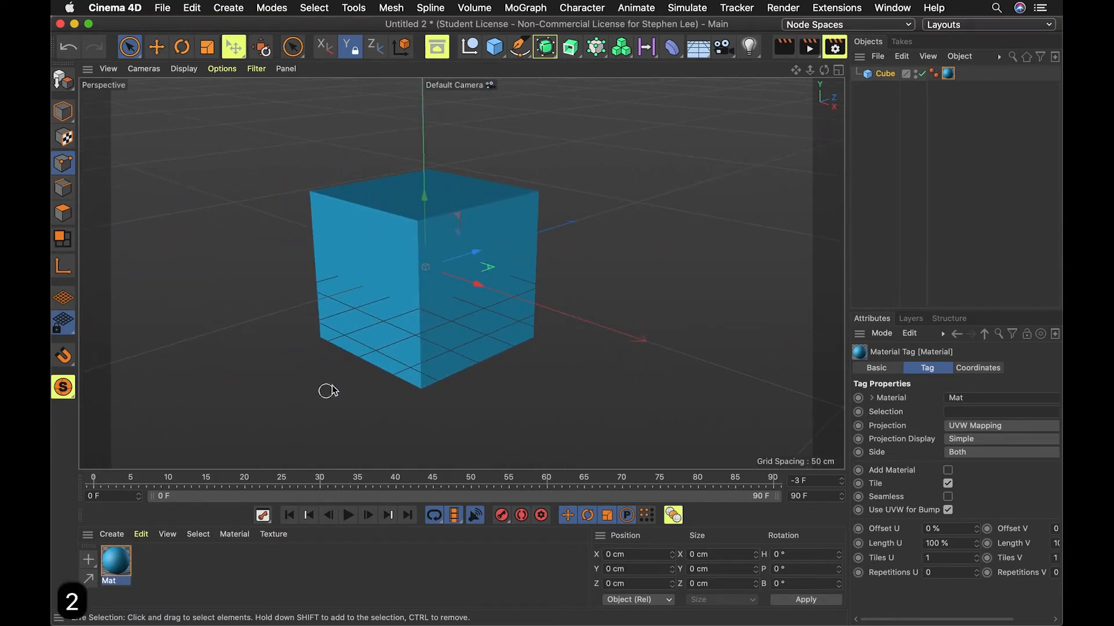
pyautogui.moveTo(328, 391); pyautogui.dragTo(433, 342)
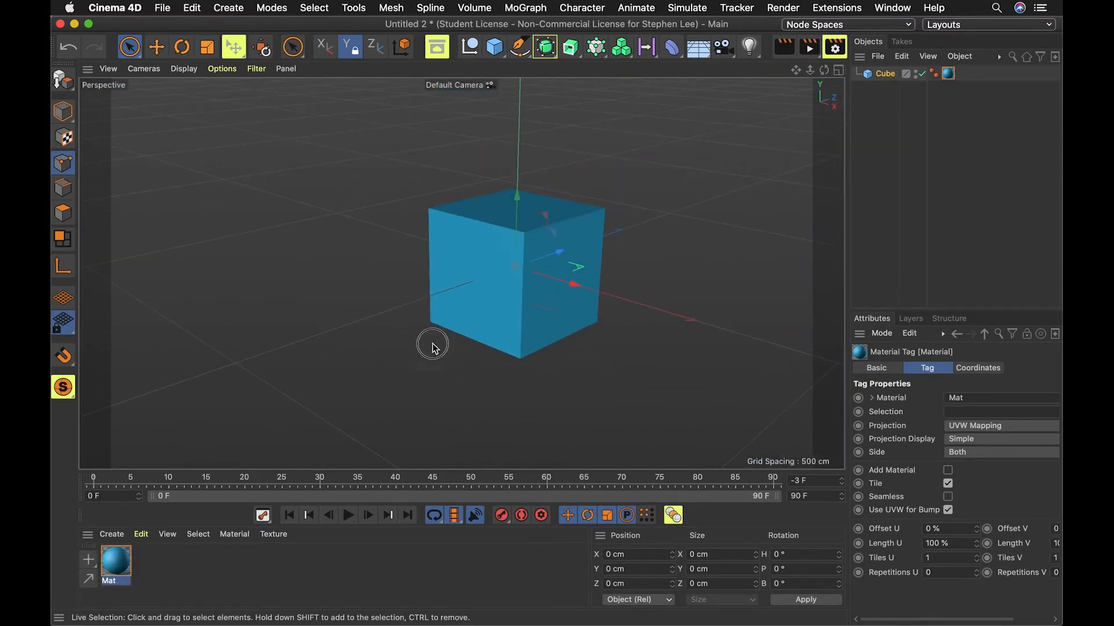
pyautogui.press('2')
pyautogui.moveTo(590, 316); pyautogui.dragTo(467, 352)
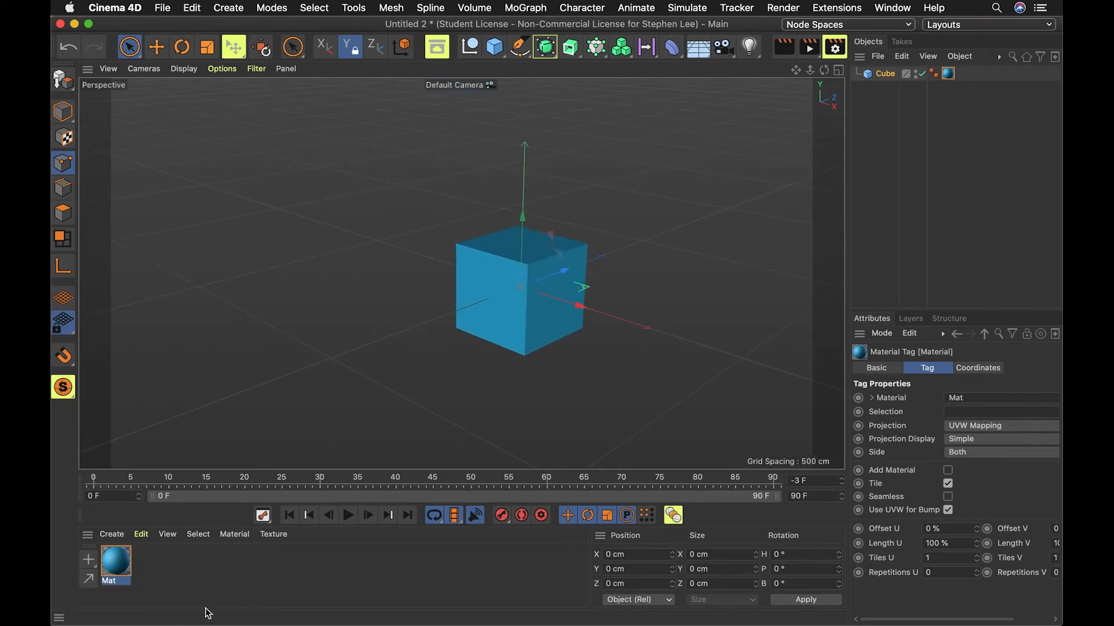
pyautogui.press('2')
pyautogui.moveTo(467, 363); pyautogui.dragTo(505, 377)
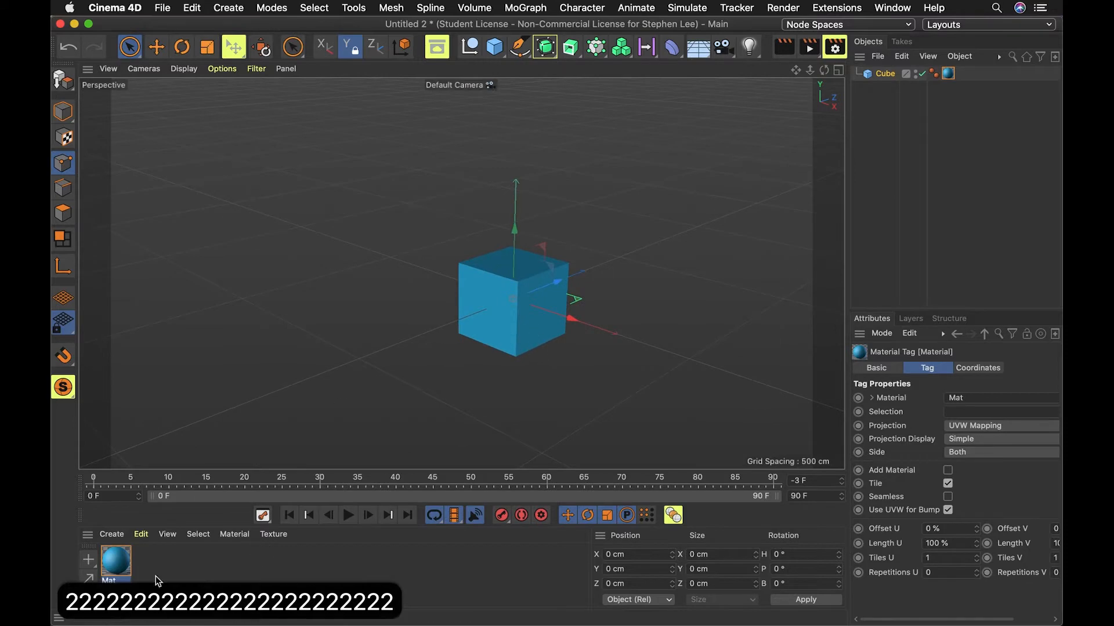
pyautogui.press('2')
pyautogui.moveTo(513, 330); pyautogui.dragTo(502, 236)
pyautogui.press('3')
pyautogui.press('1')
pyautogui.press('3')
# Step: Enlarge the cube through its object size properties
pyautogui.click(888, 74)
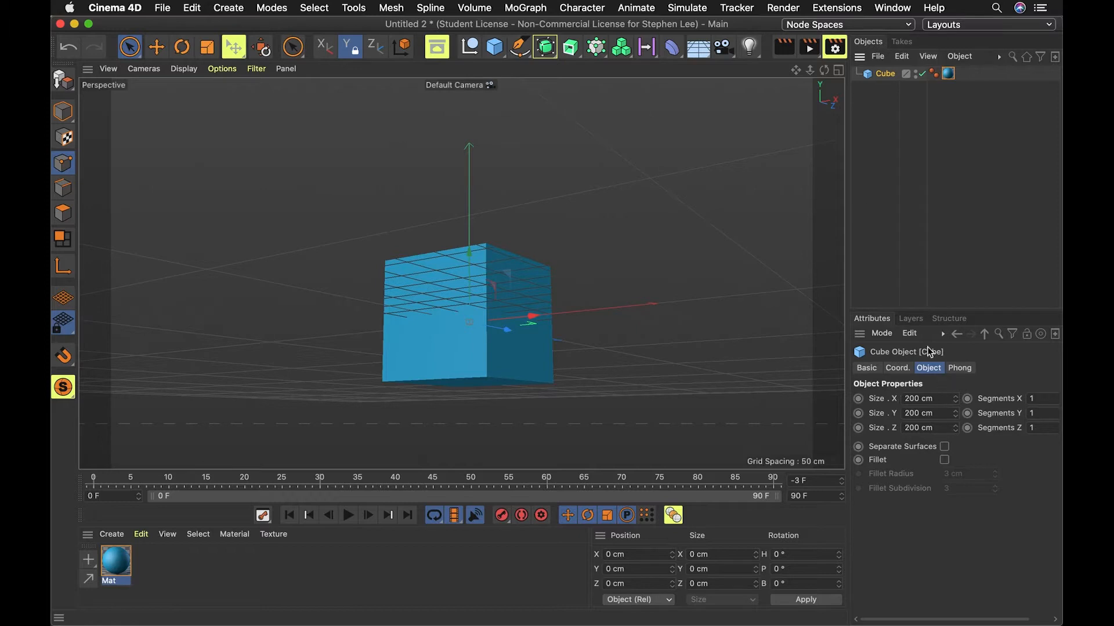
pyautogui.moveTo(955, 400)
pyautogui.mouseDown()
pyautogui.moveTo(957, 444)
pyautogui.moveTo(957, 408)
pyautogui.mouseUp()
# Step: Set the cube's heading rotation to 90° and its Y position to 19 cm in its coordinates
pyautogui.click(908, 370)
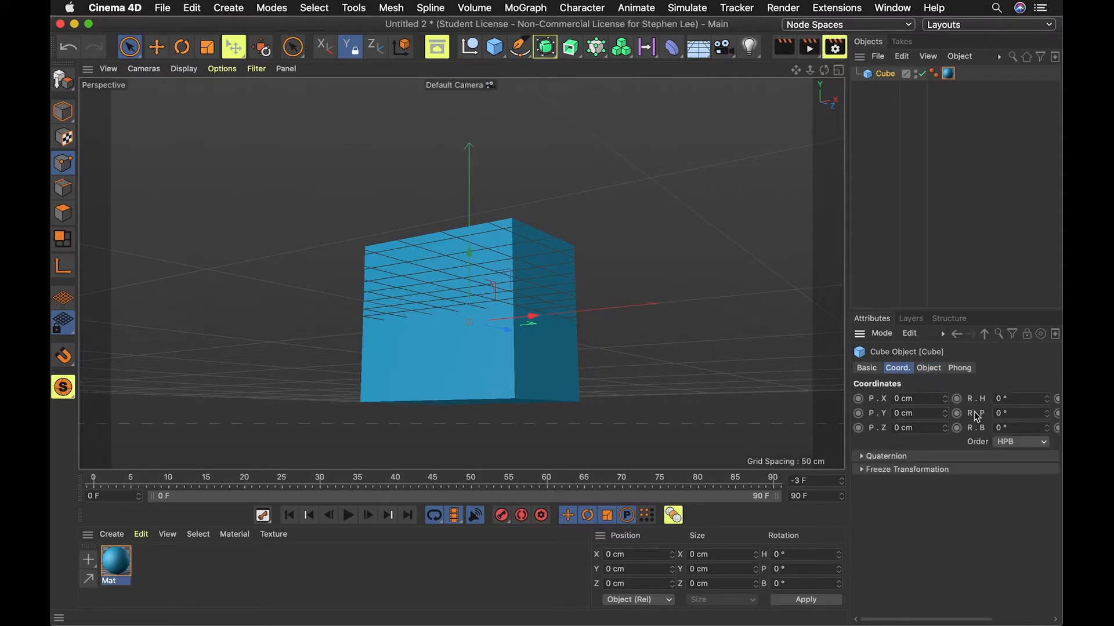
pyautogui.moveTo(896, 622); pyautogui.dragTo(954, 621)
pyautogui.moveTo(1057, 402); pyautogui.dragTo(1022, 474)
pyautogui.moveTo(957, 401); pyautogui.dragTo(953, 420)
pyautogui.moveTo(954, 619); pyautogui.dragTo(845, 603)
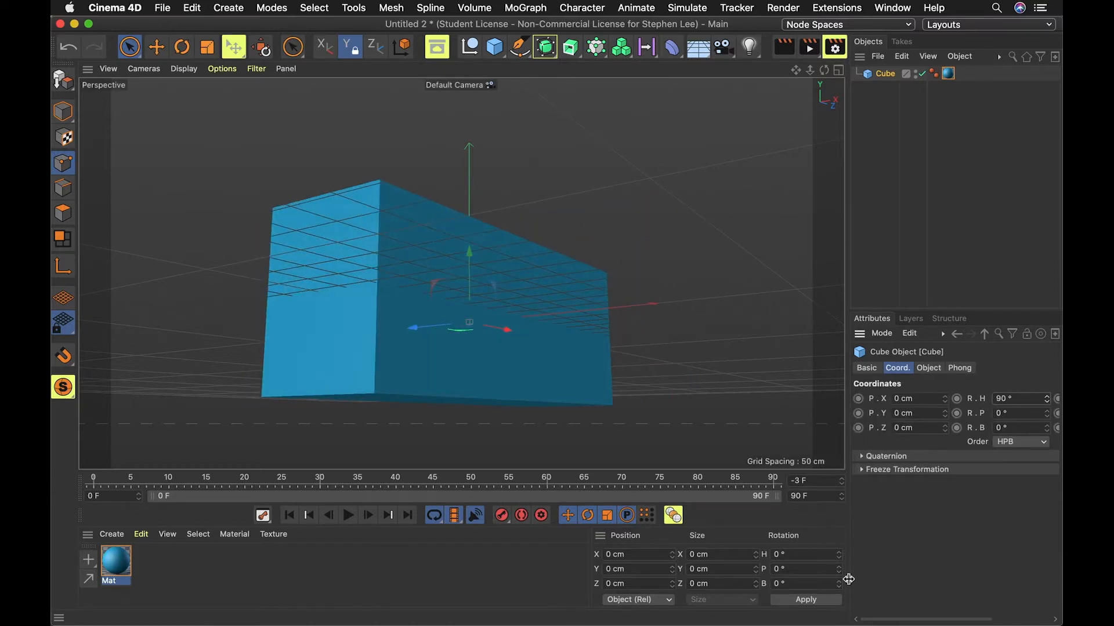
pyautogui.moveTo(946, 418)
pyautogui.mouseDown()
pyautogui.moveTo(946, 394)
pyautogui.moveTo(946, 413)
pyautogui.mouseUp()
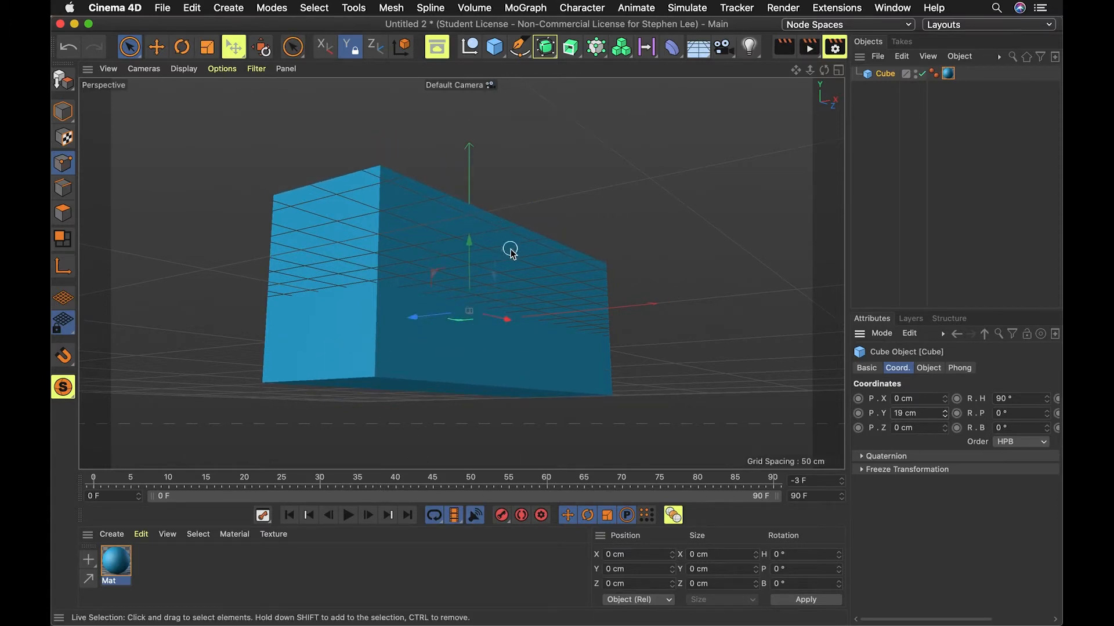
# Step: Move the cube with its axis handles to about 101 cm in X and -2 cm in Y
pyautogui.press('e')
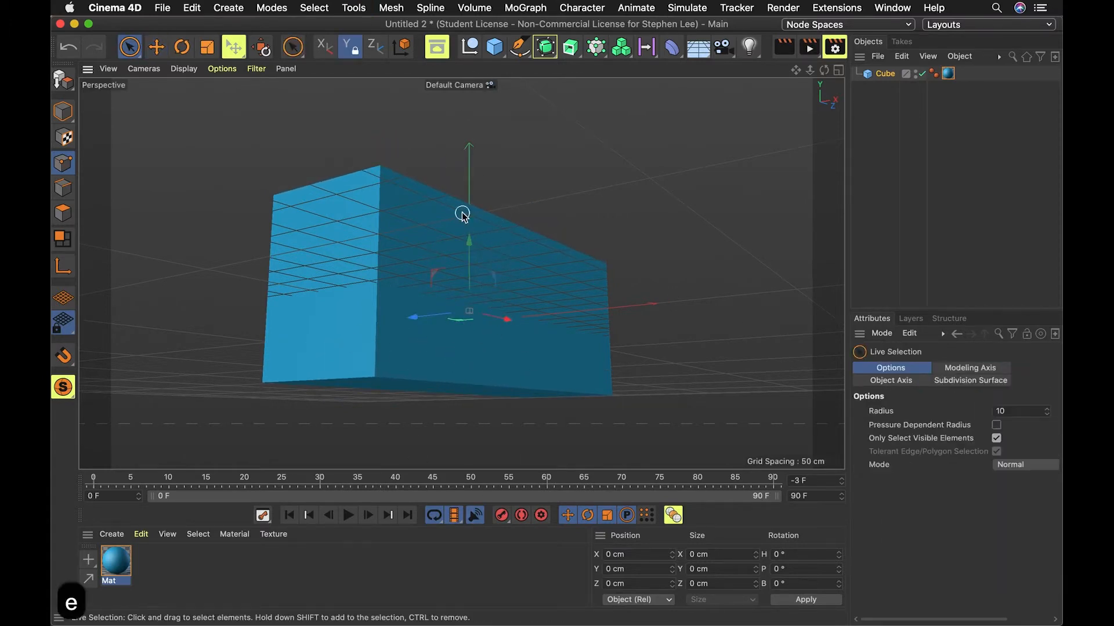
pyautogui.press('e')
pyautogui.keyDown('alt'); pyautogui.moveTo(439, 319); pyautogui.dragTo(552, 330); pyautogui.keyUp('alt')
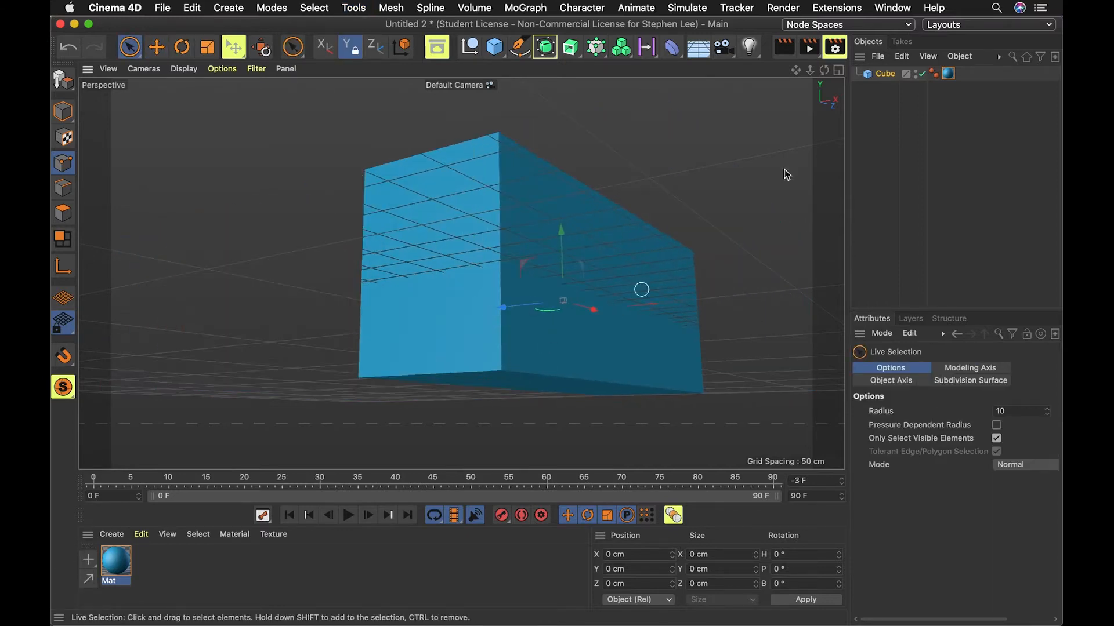
pyautogui.click(882, 77)
pyautogui.moveTo(530, 308); pyautogui.dragTo(487, 313)
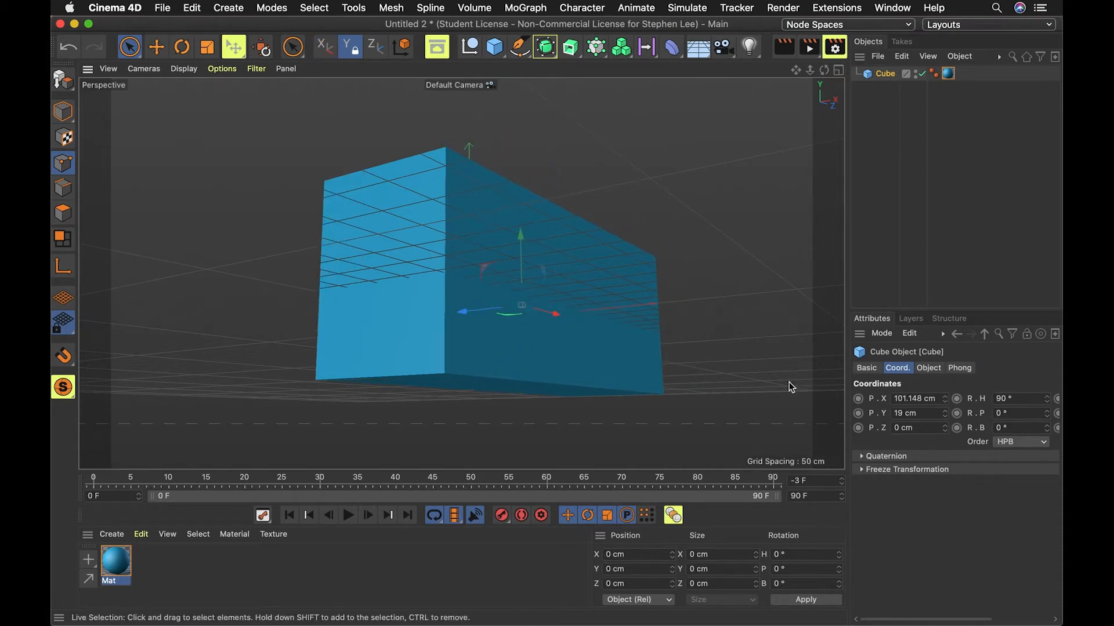
pyautogui.moveTo(516, 247); pyautogui.dragTo(585, 373)
# Step: Rotate the box freely around its own axes with the Rotate tool so that it sits tilted
pyautogui.press('3')
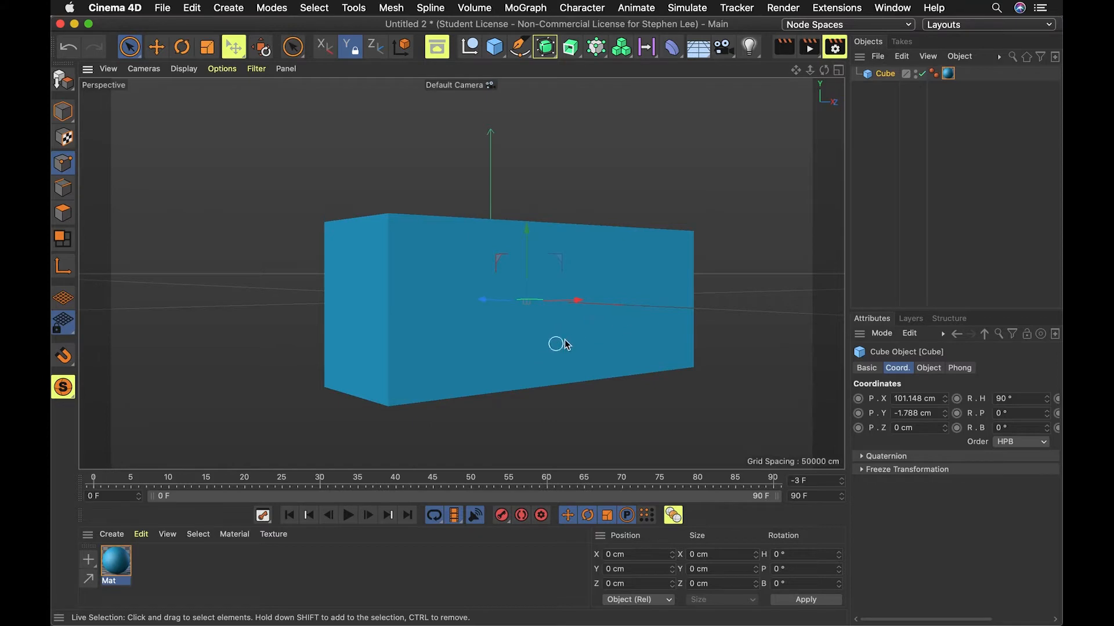
pyautogui.press('3')
pyautogui.moveTo(487, 365); pyautogui.dragTo(532, 352)
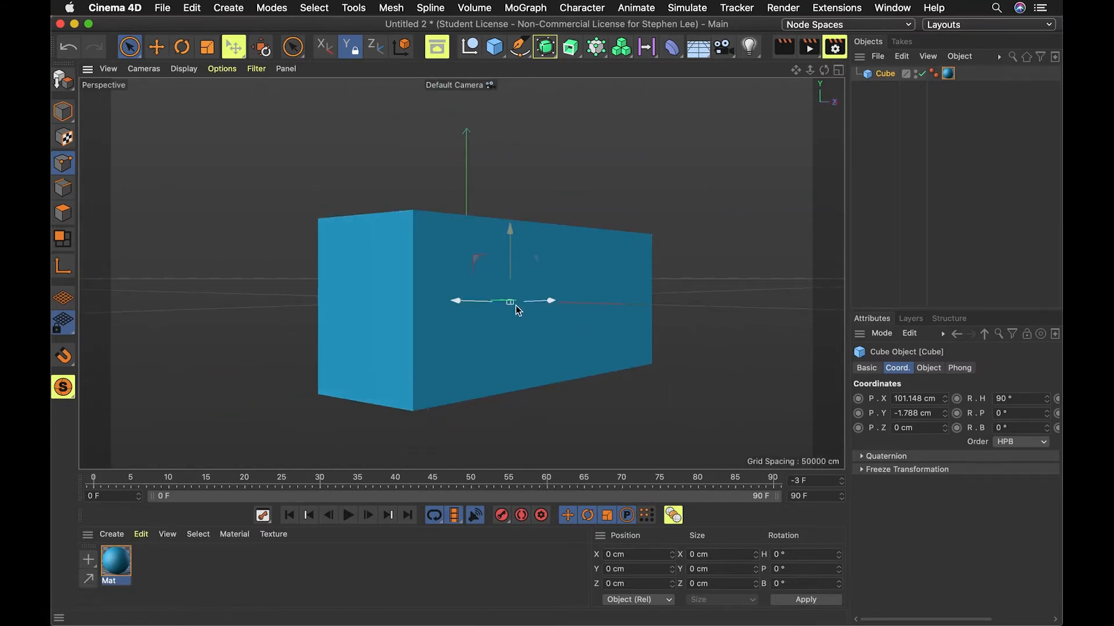
pyautogui.press('r')
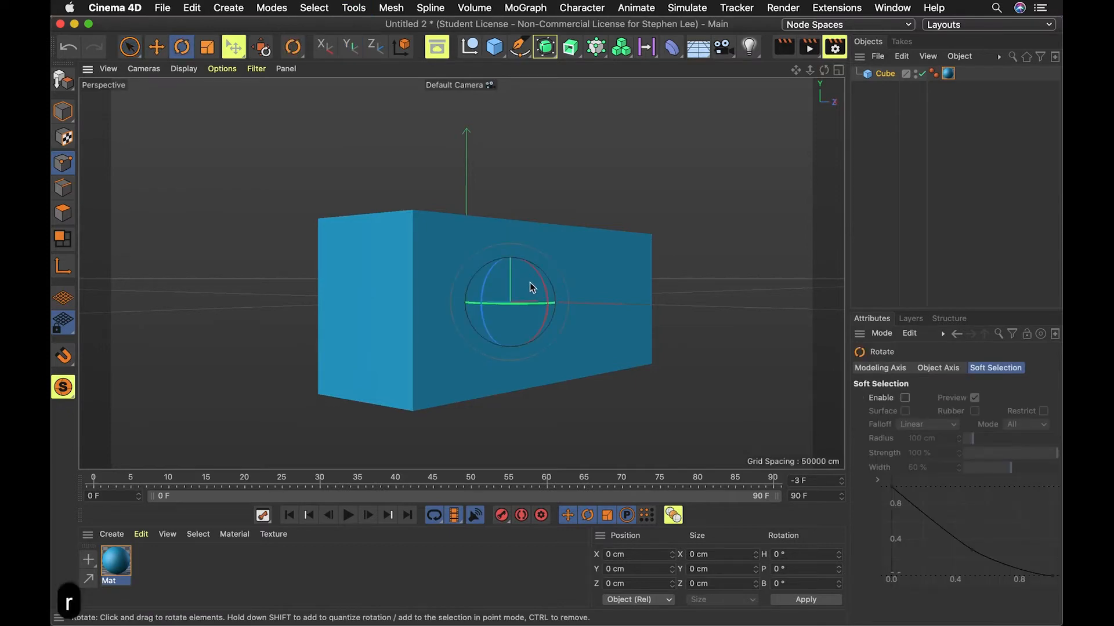
pyautogui.moveTo(547, 286); pyautogui.dragTo(531, 265)
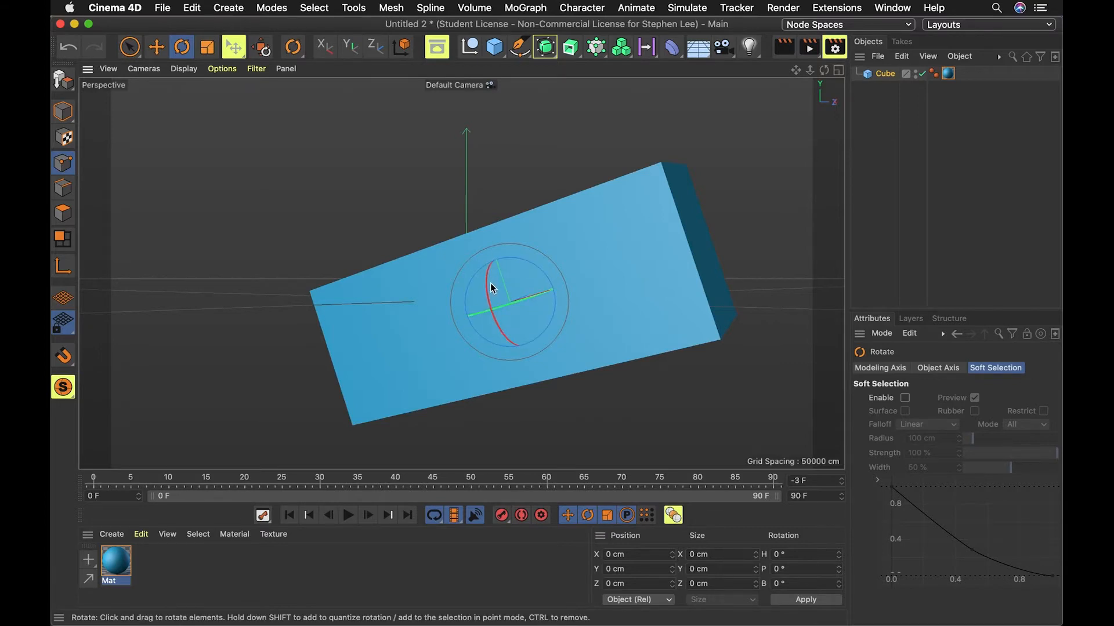
pyautogui.moveTo(490, 290); pyautogui.dragTo(551, 321)
# Step: Reposition the tilted box in the viewport with the Move tool, trying out the Scale tool in between
pyautogui.press('e')
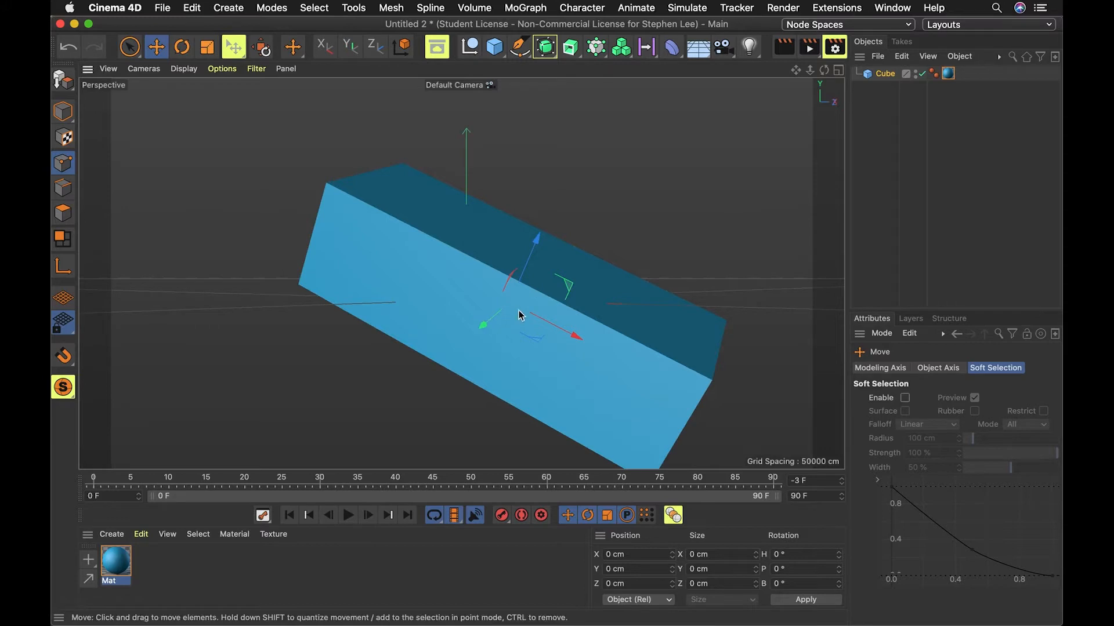
pyautogui.moveTo(530, 243); pyautogui.dragTo(531, 273)
pyautogui.press('t')
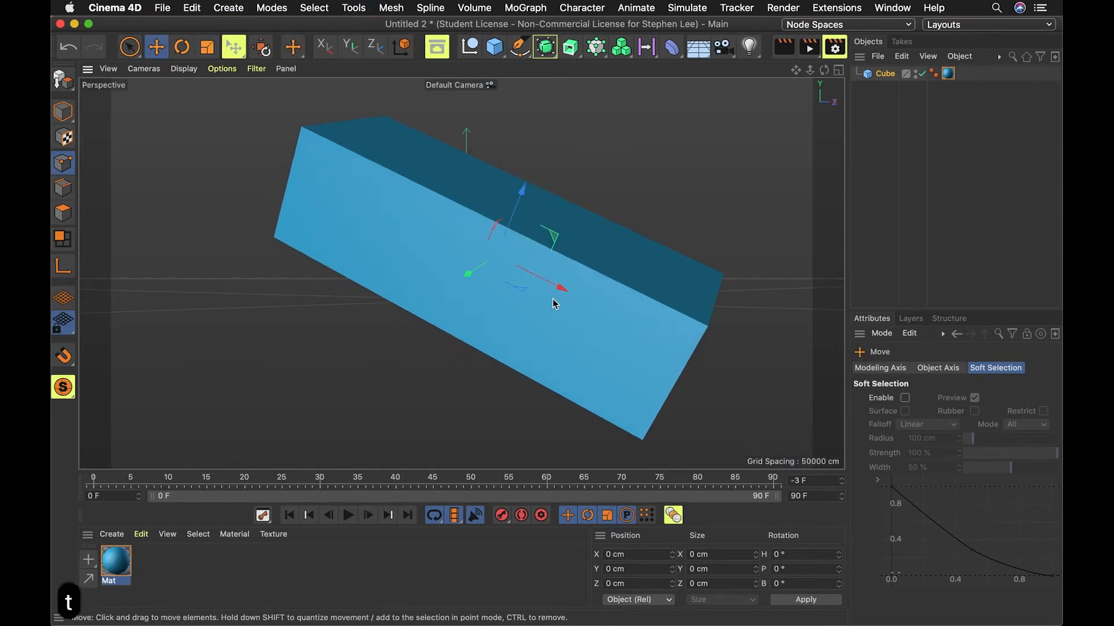
pyautogui.press('t')
pyautogui.press('t')
pyautogui.moveTo(565, 295); pyautogui.dragTo(547, 281)
pyautogui.moveTo(534, 323); pyautogui.dragTo(580, 400)
pyautogui.moveTo(441, 200); pyautogui.dragTo(510, 232)
pyautogui.press('e')
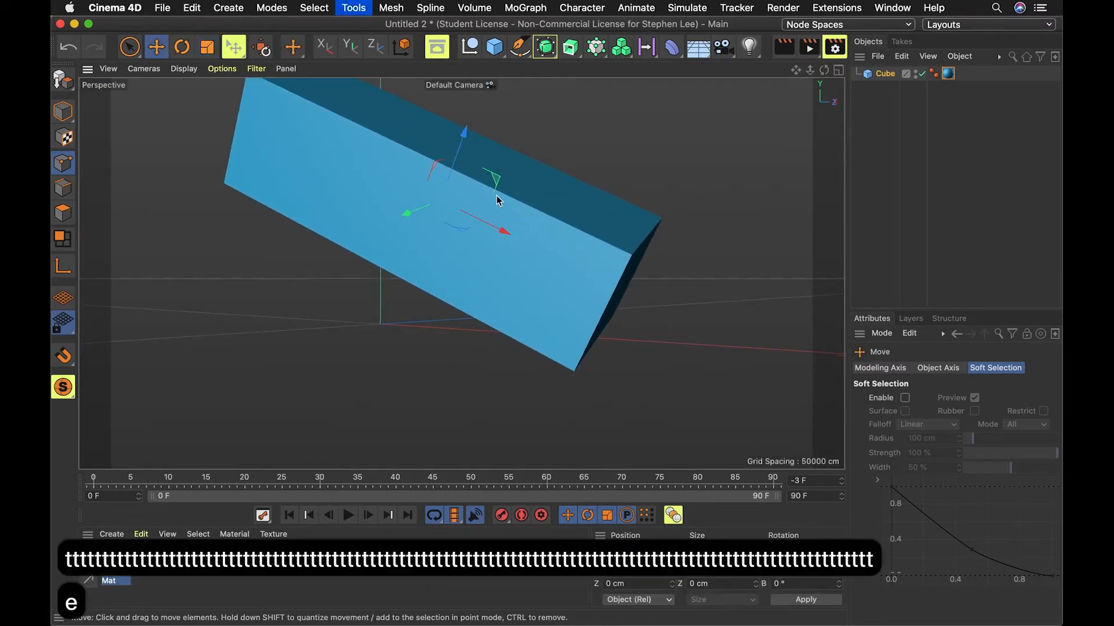
pyautogui.moveTo(468, 222); pyautogui.dragTo(570, 292)
# Step: Rotate the box around its long axis and scale it down uniformly
pyautogui.press('r')
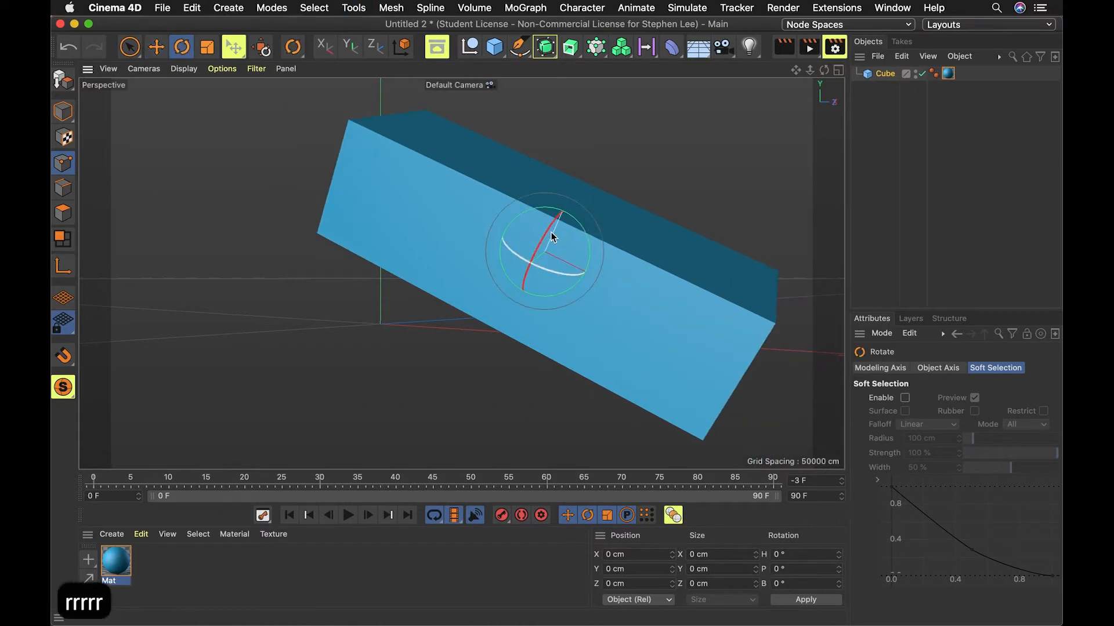
pyautogui.moveTo(550, 232); pyautogui.dragTo(508, 263)
pyautogui.press('t')
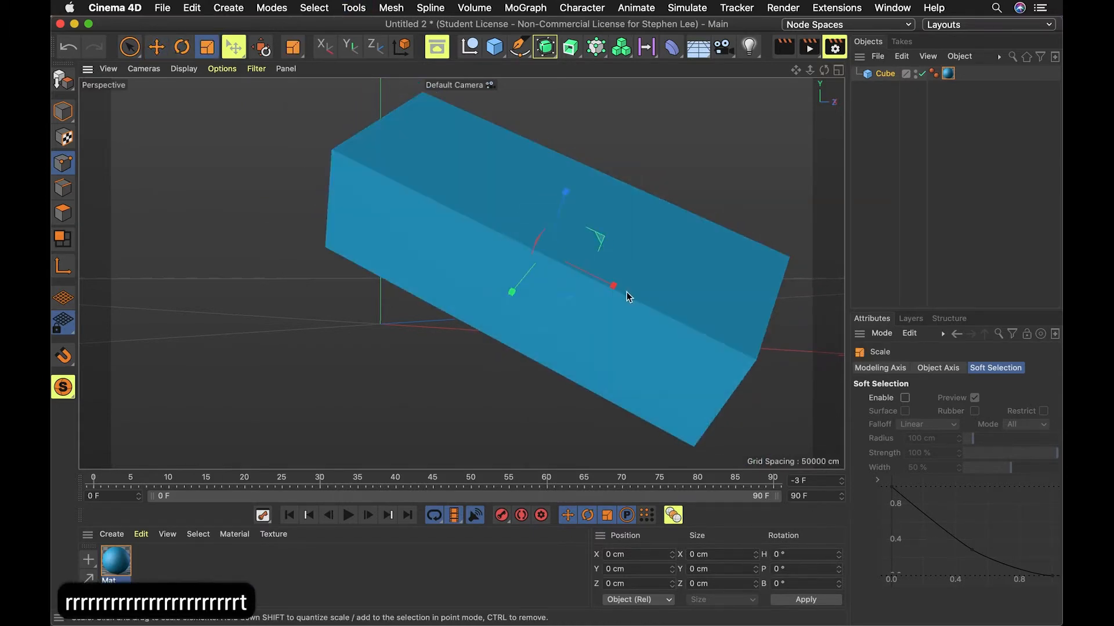
pyautogui.moveTo(600, 287); pyautogui.dragTo(574, 302)
# Step: Activate the Move tool and view the scaled box from other angles by orbiting and panning
pyautogui.press('e')
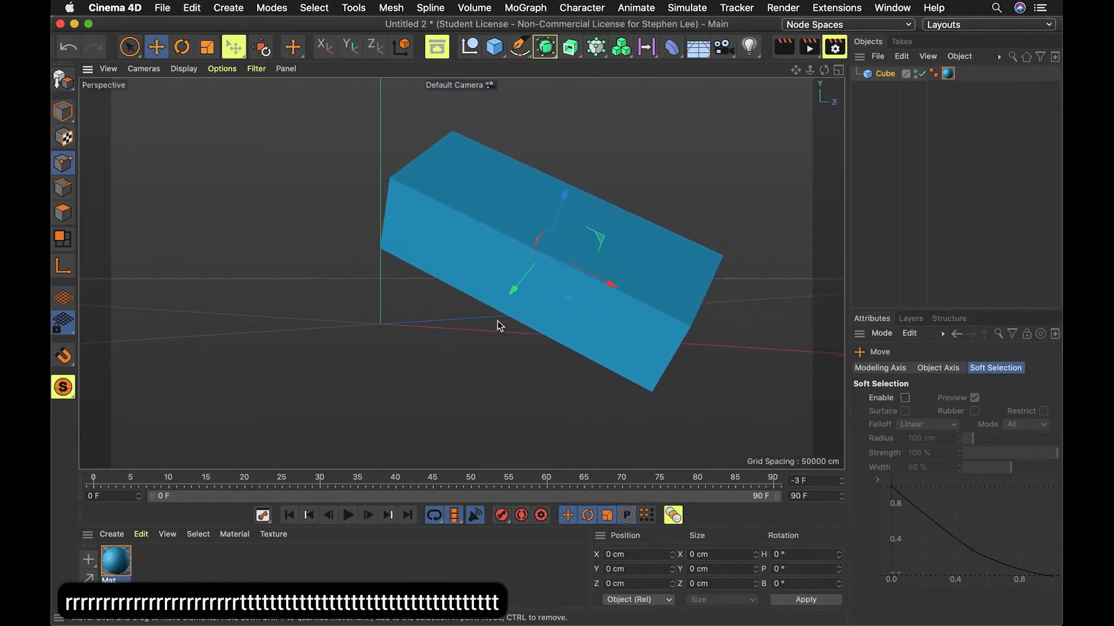
pyautogui.press('3')
pyautogui.moveTo(501, 322); pyautogui.dragTo(546, 329)
pyautogui.press('1')
pyautogui.press('3')
pyautogui.press('1')
pyautogui.press('3')
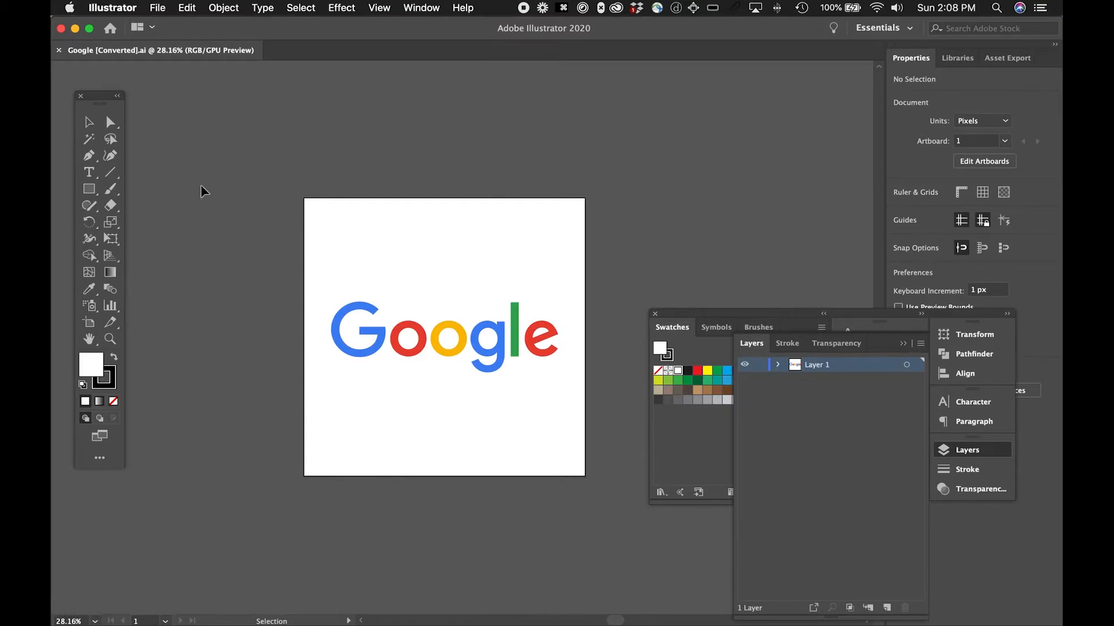
# Step: Switch to Illustrator, select the whole Google logo to inspect its paths, check it in outline view, and deselect it
pyautogui.moveTo(264, 286); pyautogui.dragTo(284, 335)
pyautogui.moveTo(328, 305); pyautogui.dragTo(569, 410)
pyautogui.press('a')
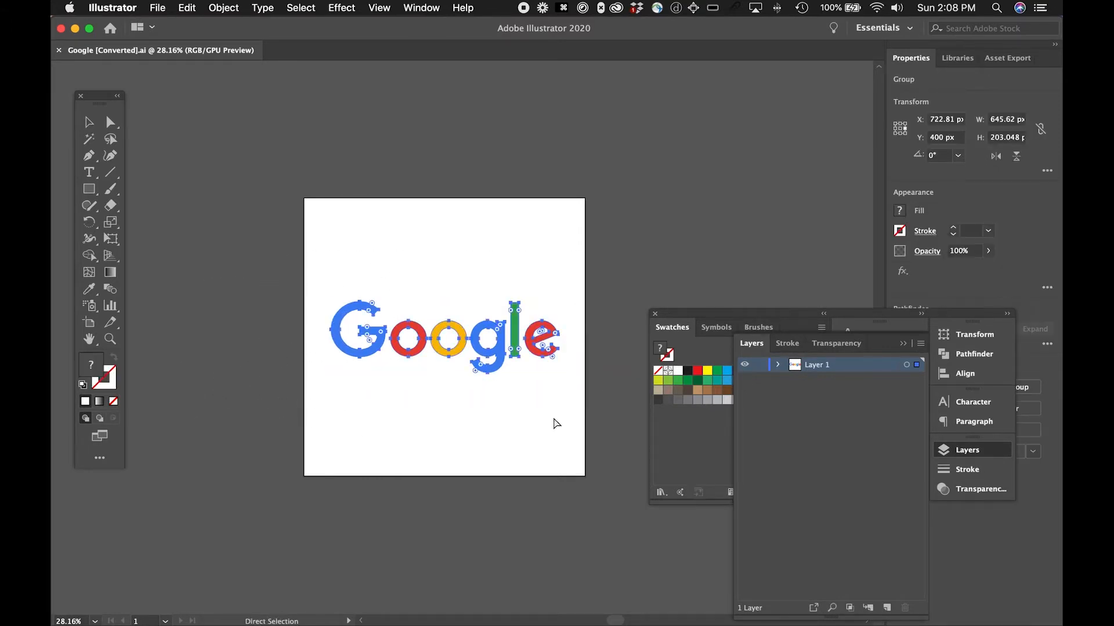
pyautogui.press('super+y')
pyautogui.press('super+y')
pyautogui.click(513, 385)
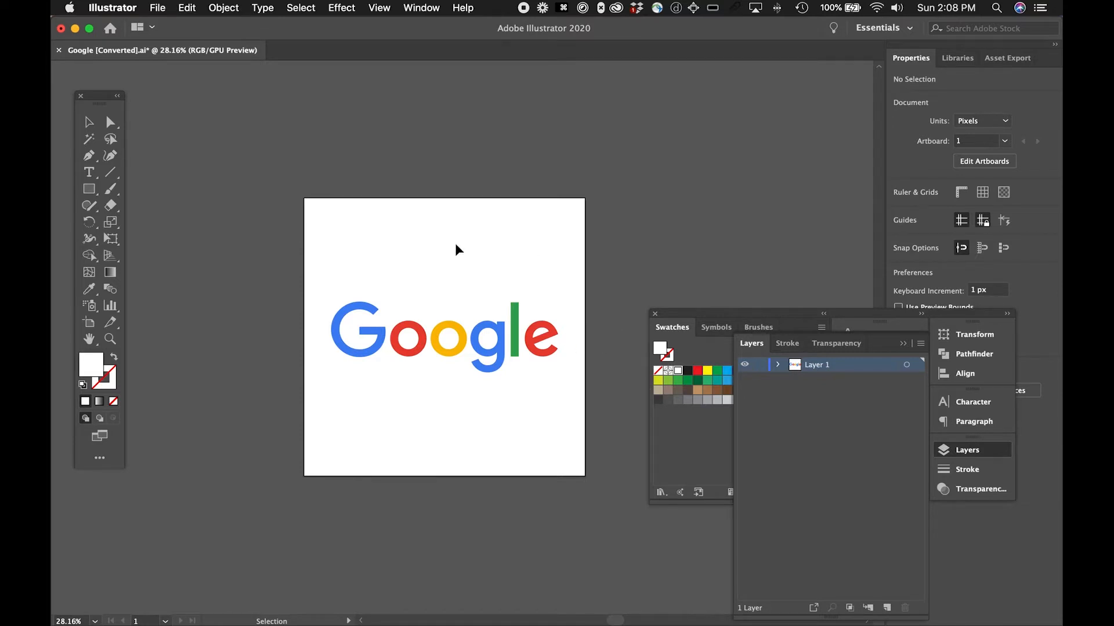
# Step: Save the logo document in the DemoFiles folder under the new name Google3D.ai
pyautogui.click(158, 9)
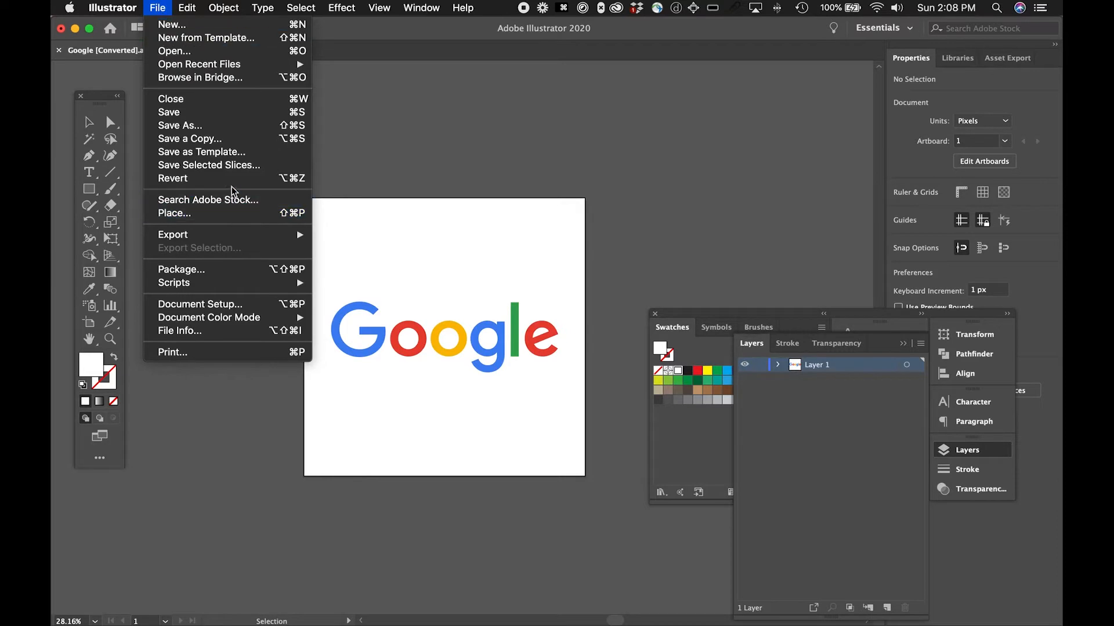
pyautogui.click(236, 128)
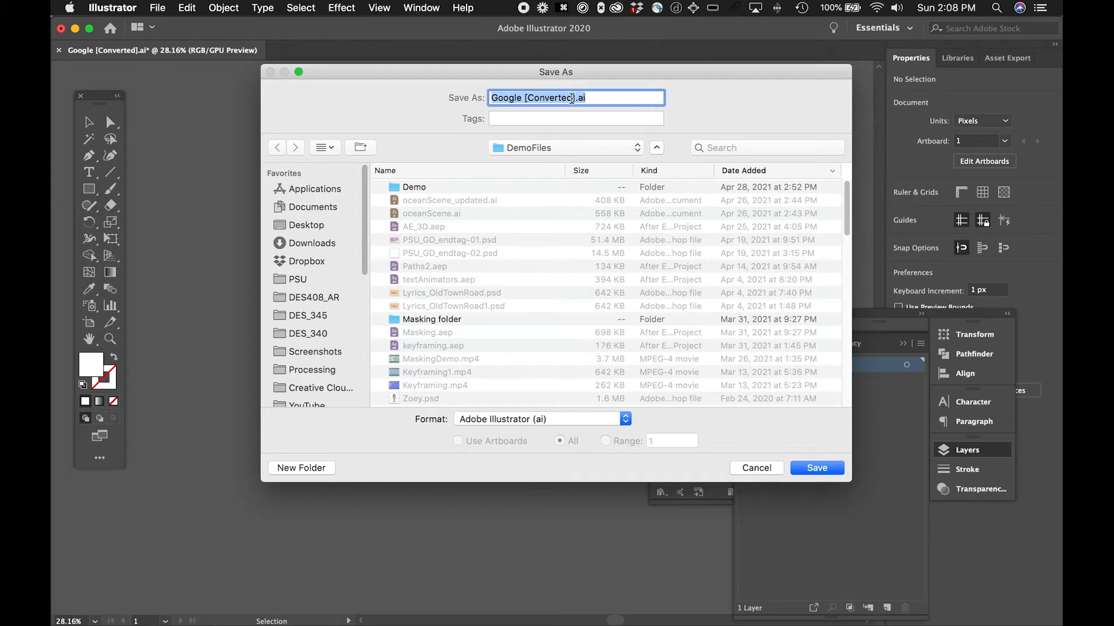
pyautogui.click(574, 99)
pyautogui.moveTo(551, 99); pyautogui.dragTo(517, 102)
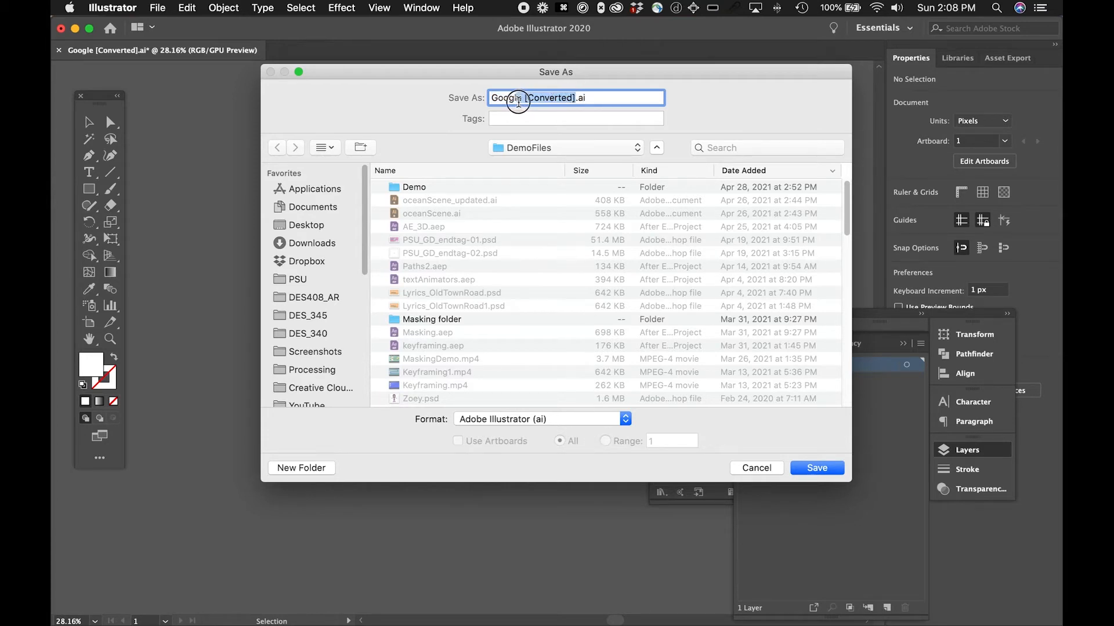
pyautogui.write('3D')
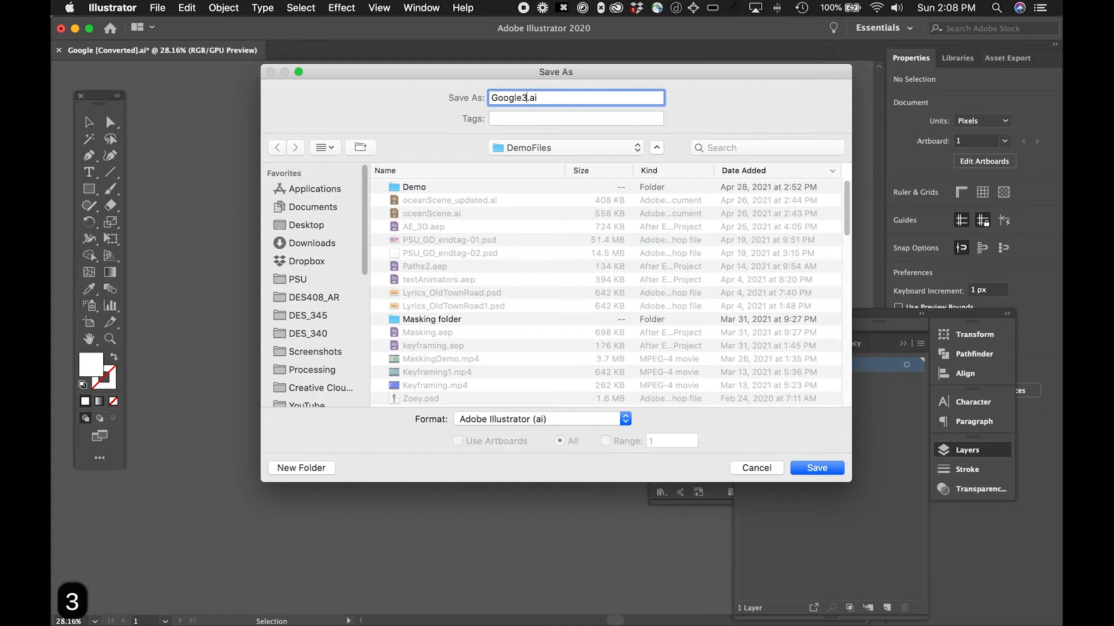
pyautogui.press('Return')
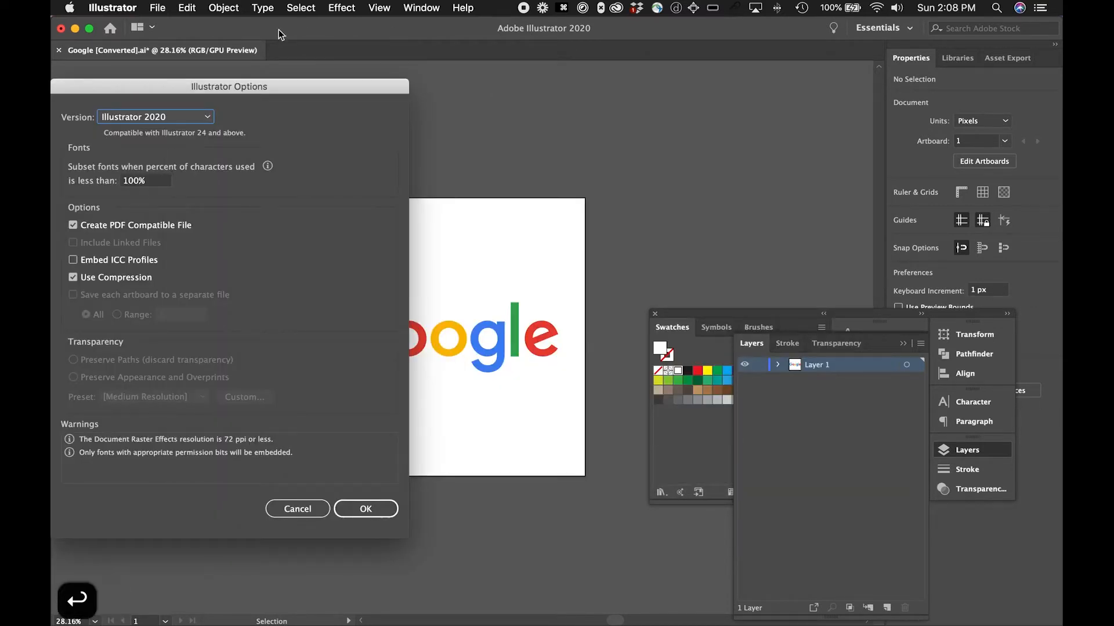
# Step: Set the file version to Illustrator 8 and finish saving in the legacy format
pyautogui.click(208, 117)
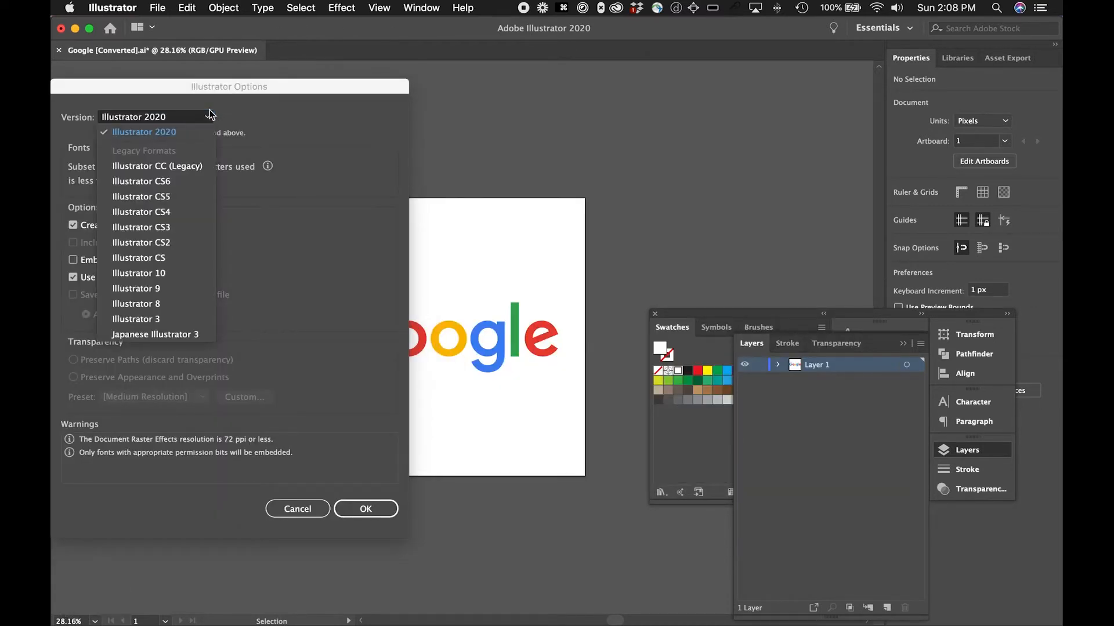
pyautogui.click(177, 304)
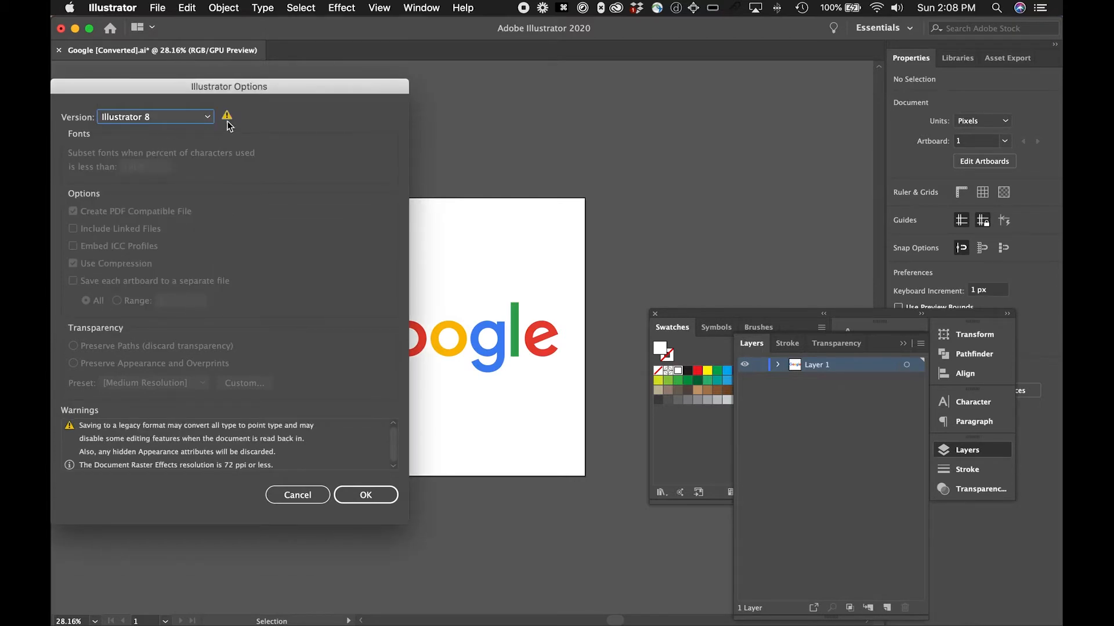
pyautogui.click(366, 500)
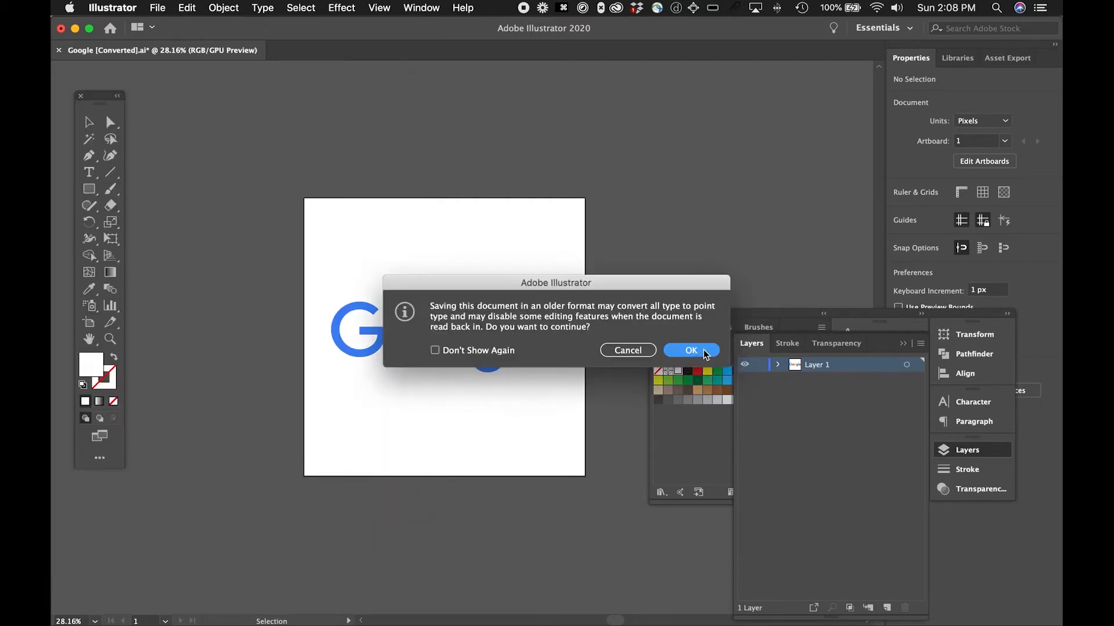
pyautogui.click(703, 352)
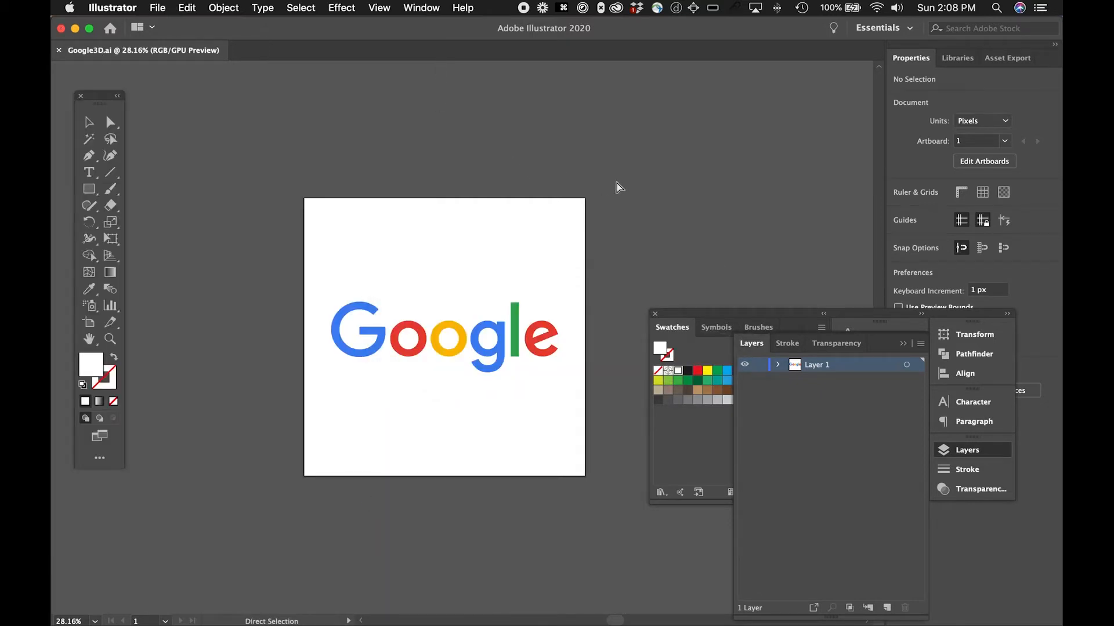
# Step: Switch to Cinema 4D and create a new empty project
pyautogui.press('super+Tab')
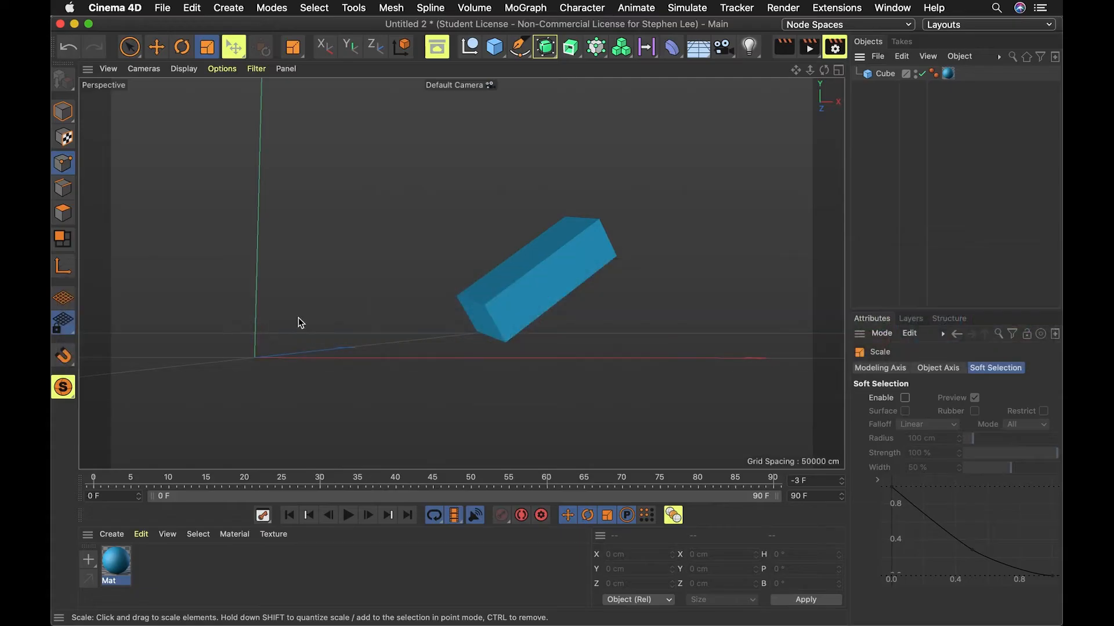
pyautogui.press('super+n')
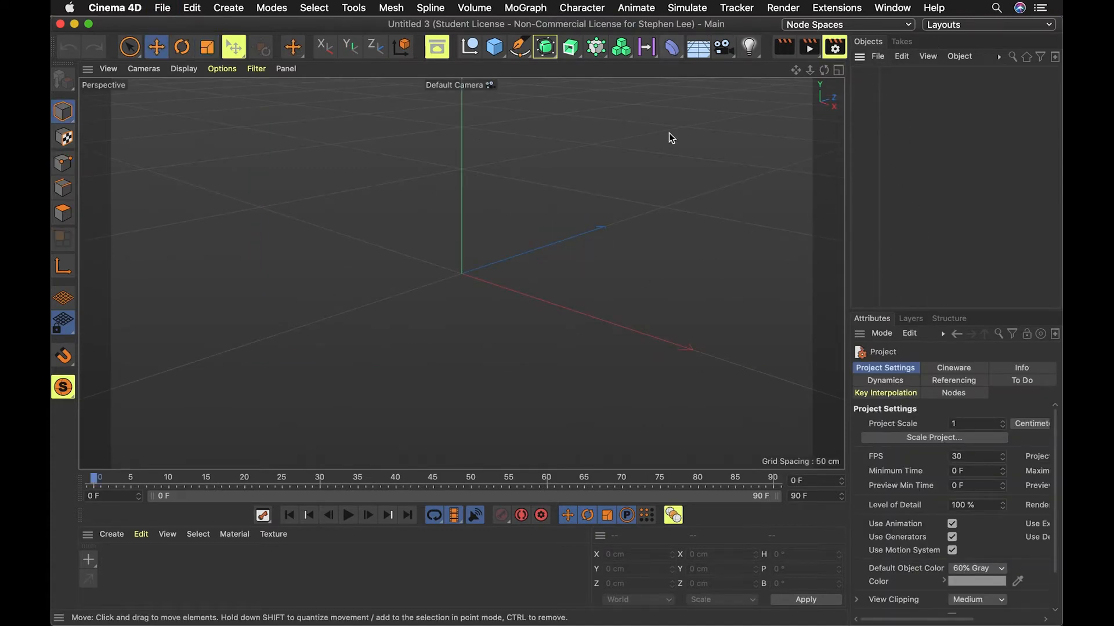
# Step: Try merging Google3D.ai into the project at a scale of 1 centimeter, and undo the import
pyautogui.click(877, 56)
pyautogui.click(888, 79)
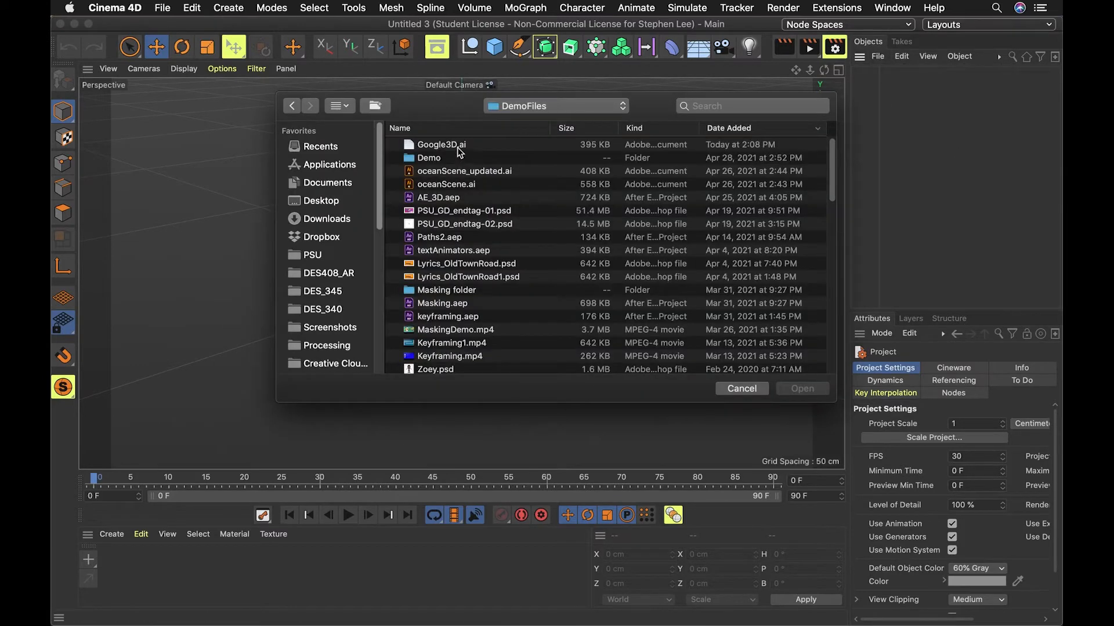
pyautogui.click(460, 147)
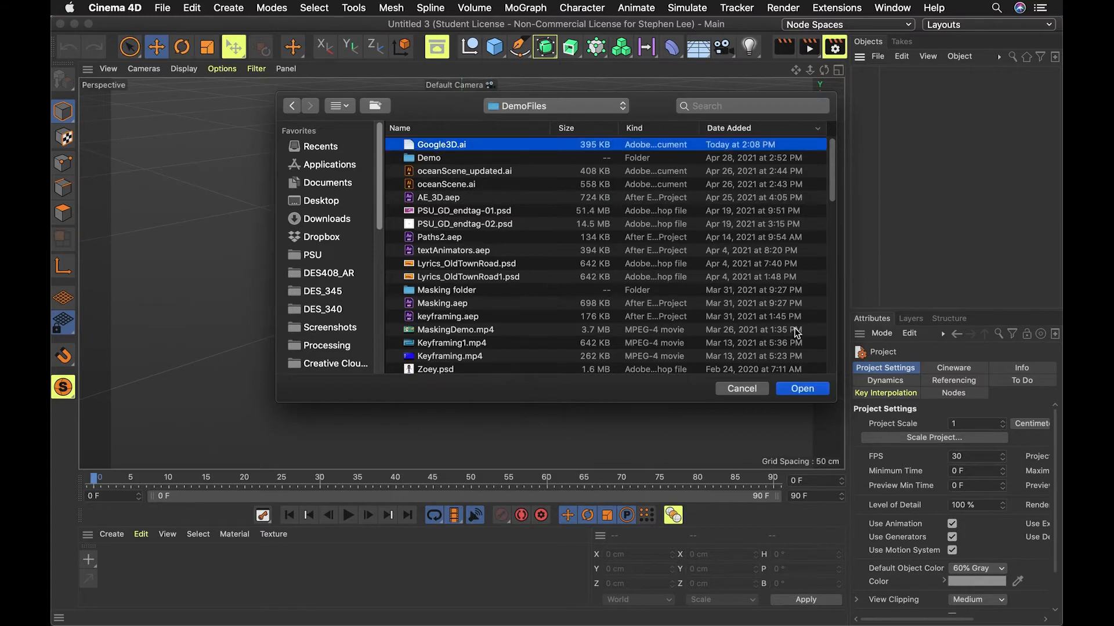
pyautogui.click(810, 396)
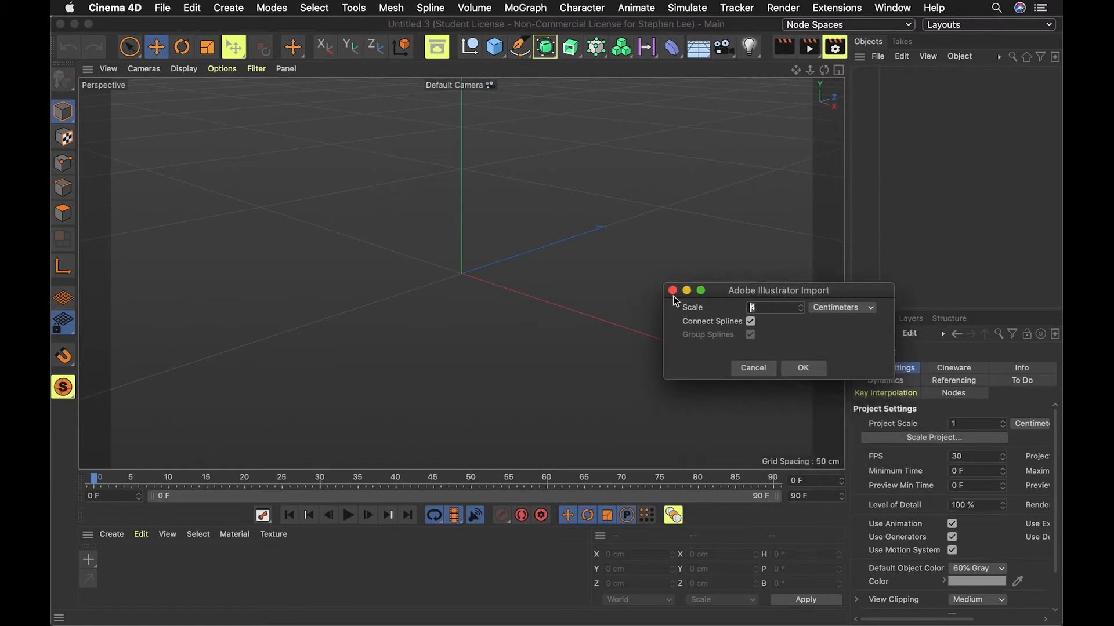
pyautogui.write('1')
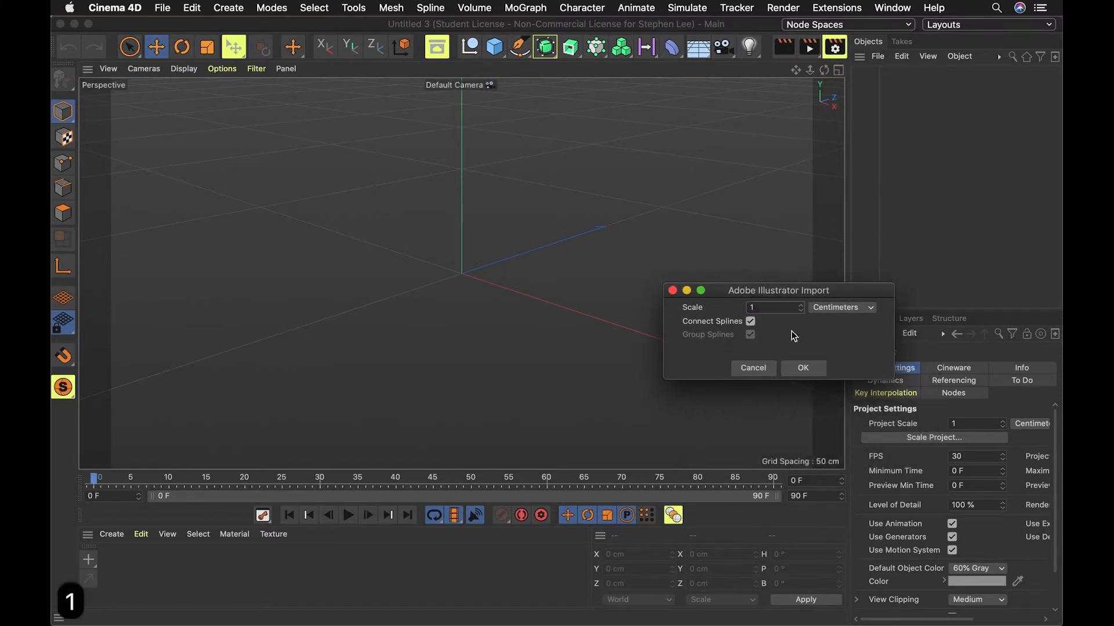
pyautogui.click(803, 368)
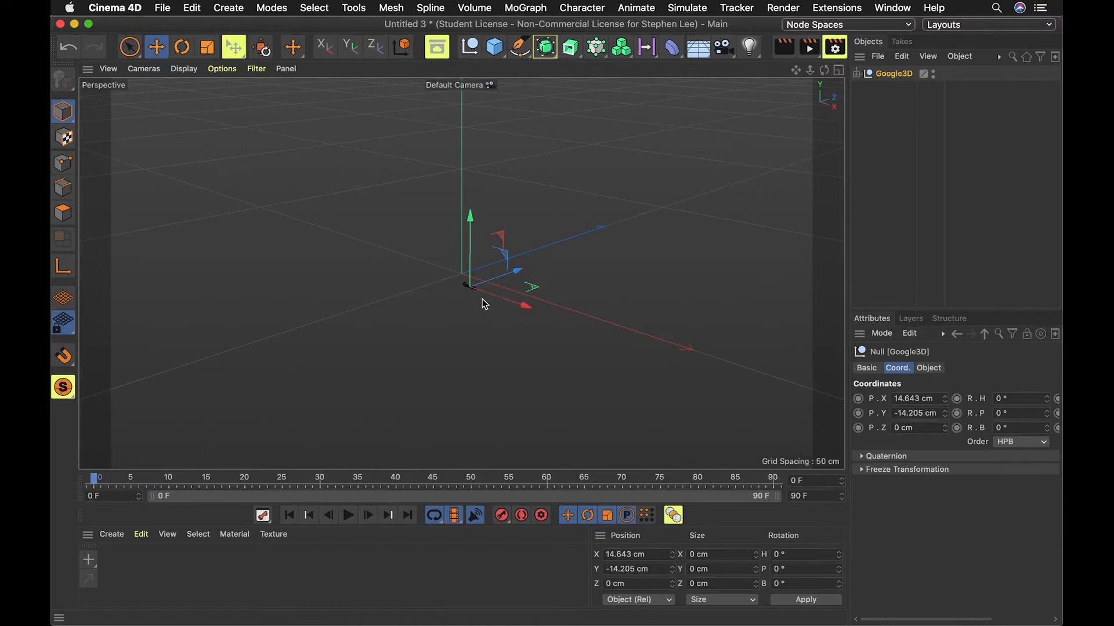
pyautogui.press('super+z')
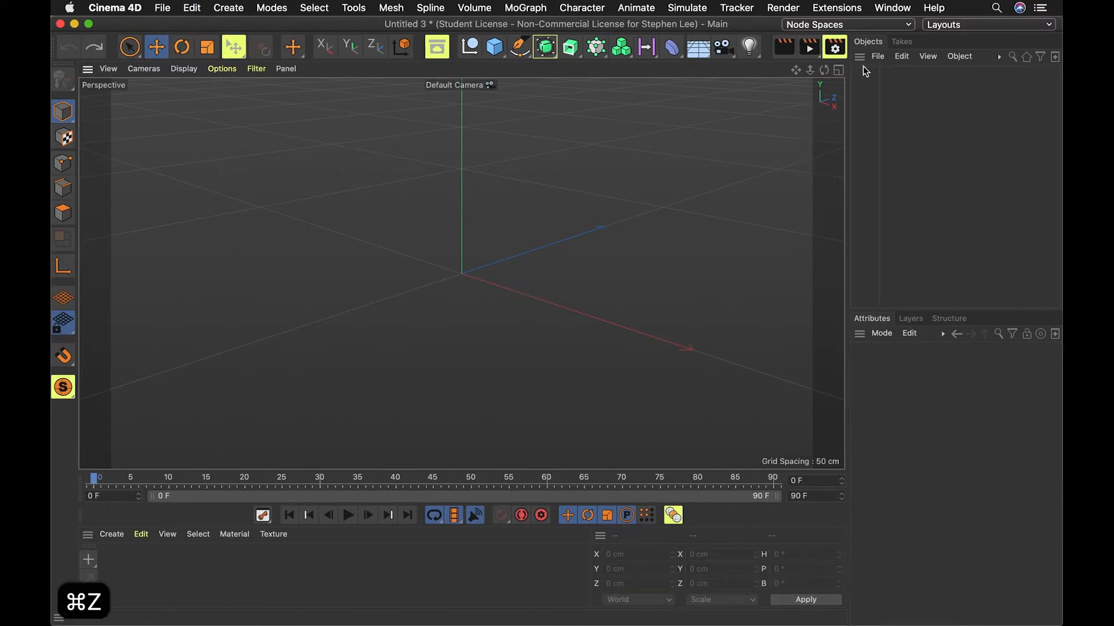
# Step: Merge Google3D.ai from the DemoFiles folder into the project again, using a larger import scale in centimeters
pyautogui.click(878, 56)
pyautogui.click(900, 77)
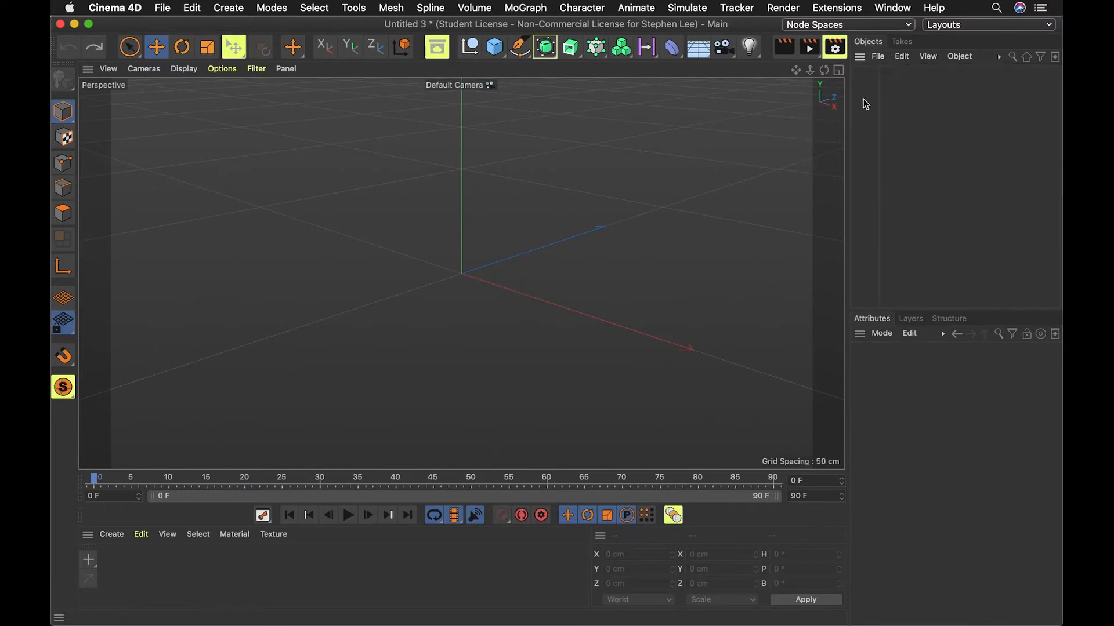
pyautogui.click(453, 148)
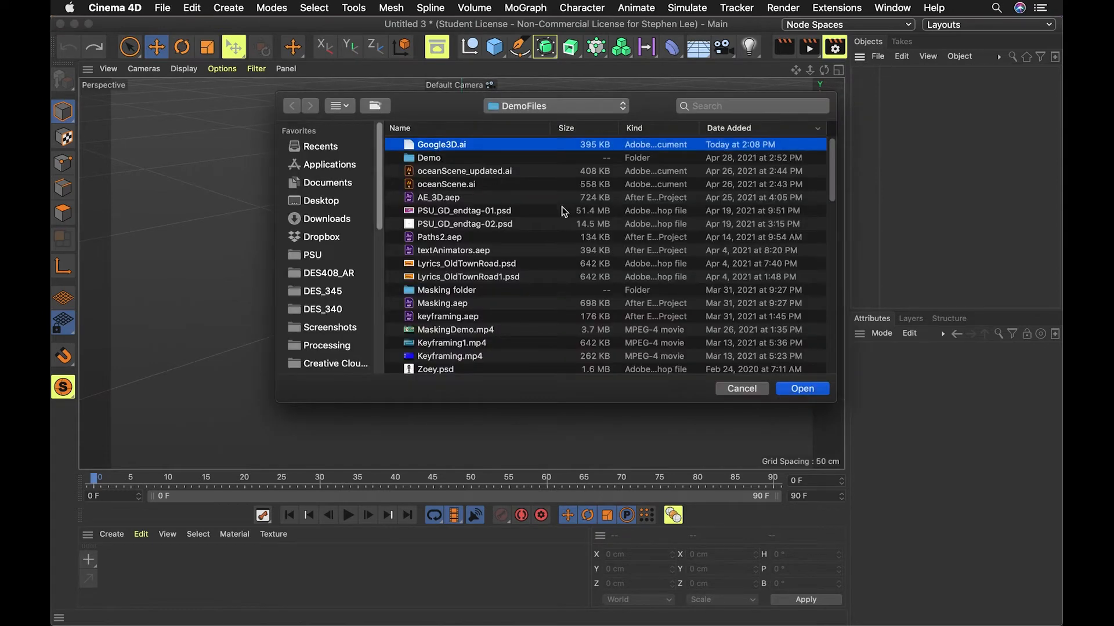
pyautogui.click(814, 391)
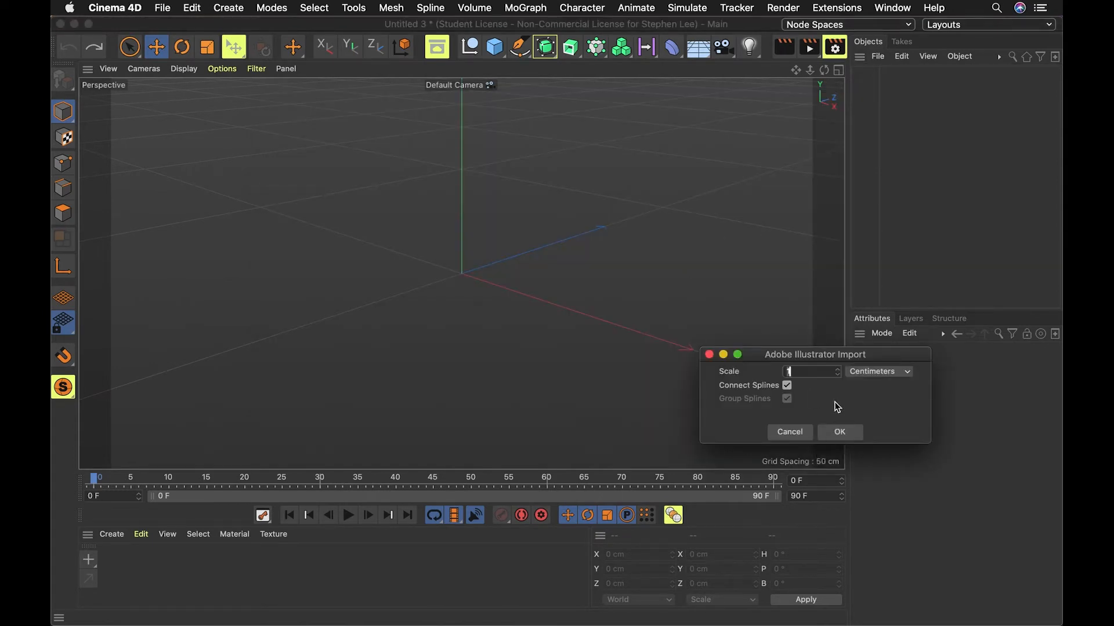
pyautogui.click(842, 435)
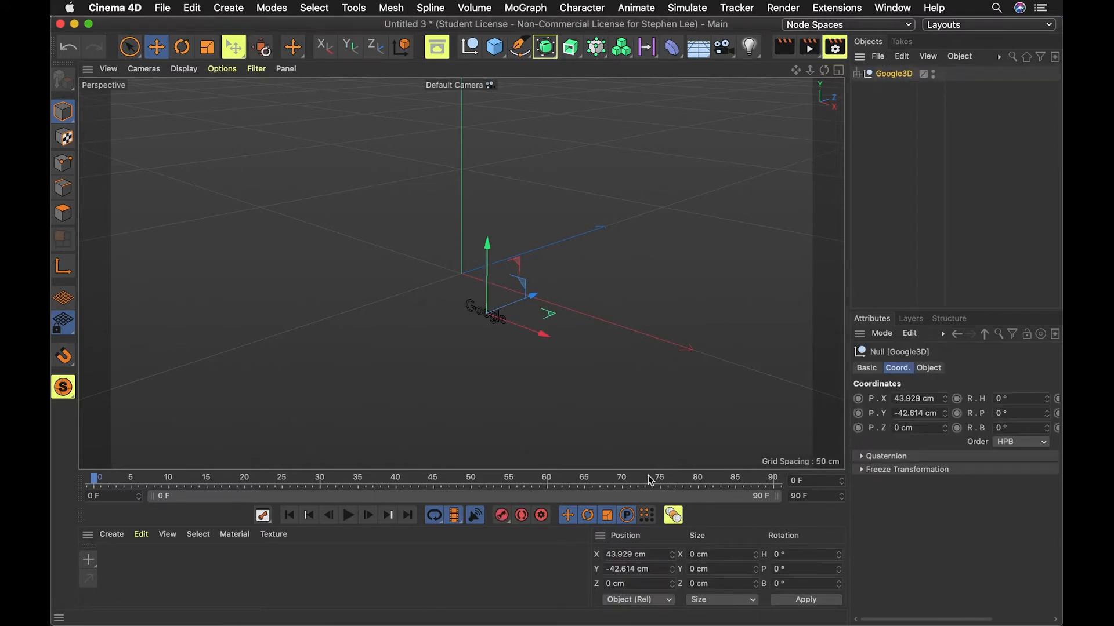
# Step: Scale the Google3D logo up uniformly and raise it above the ground plane to a Y position of about 111 cm
pyautogui.press('t')
pyautogui.moveTo(598, 380); pyautogui.dragTo(1056, 401)
pyautogui.scroll(-1, 393, 399)
pyautogui.press('t')
pyautogui.press('t')
pyautogui.moveTo(651, 348); pyautogui.dragTo(614, 336)
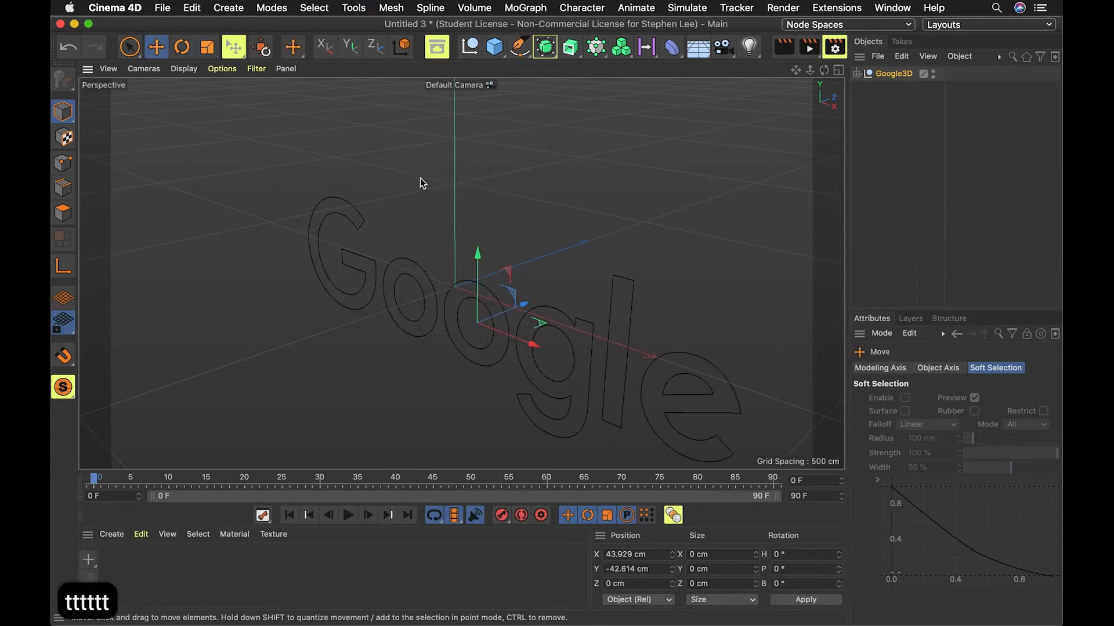
pyautogui.moveTo(477, 255); pyautogui.dragTo(462, 171)
pyautogui.moveTo(508, 361); pyautogui.dragTo(798, 164)
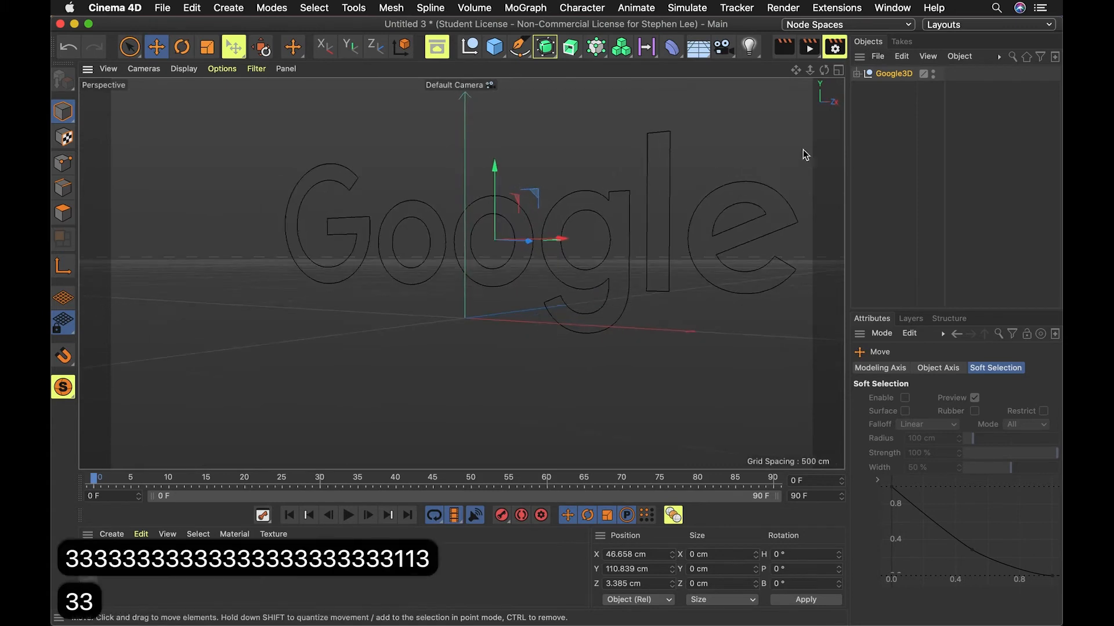
# Step: Expand the Google3D null, inspect its child paths letter by letter, and reselect the parent null
pyautogui.click(888, 73)
pyautogui.click(857, 74)
pyautogui.click(893, 88)
pyautogui.click(895, 101)
pyautogui.click(895, 115)
pyautogui.click(894, 129)
pyautogui.click(891, 145)
pyautogui.click(891, 159)
pyautogui.click(891, 144)
pyautogui.click(893, 130)
pyautogui.click(886, 76)
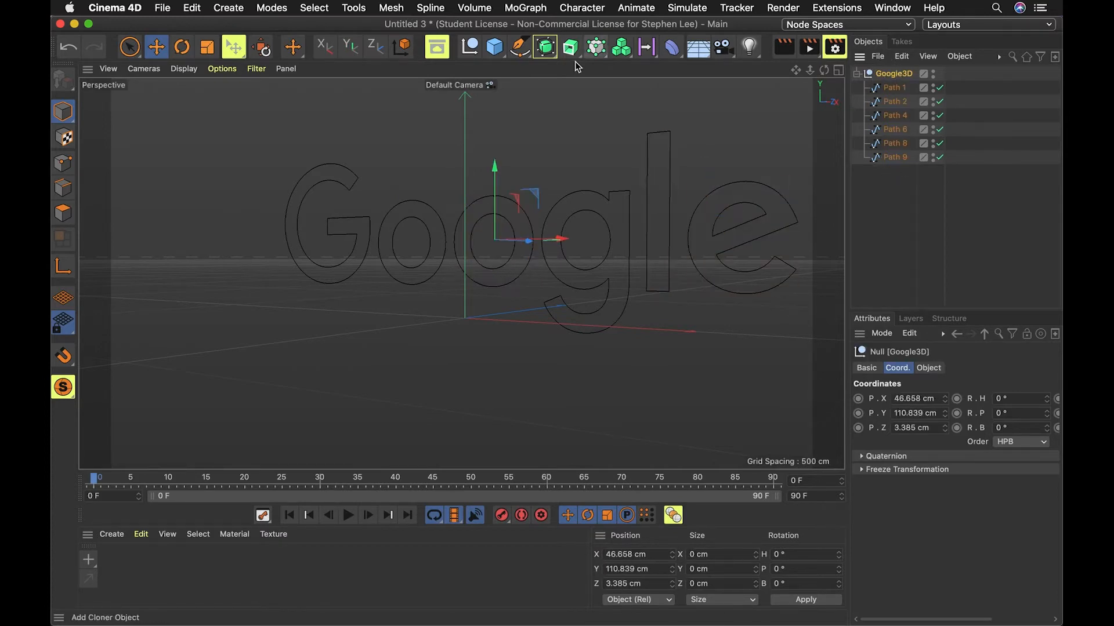
pyautogui.click(571, 48)
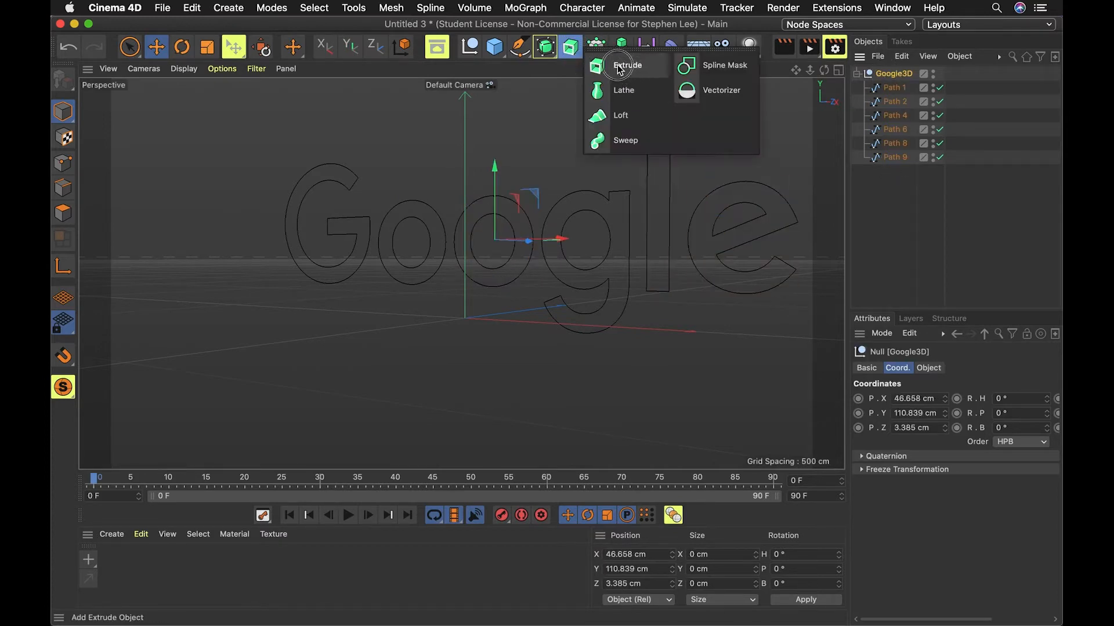
pyautogui.moveTo(616, 74); pyautogui.dragTo(815, 168)
pyautogui.click(865, 219)
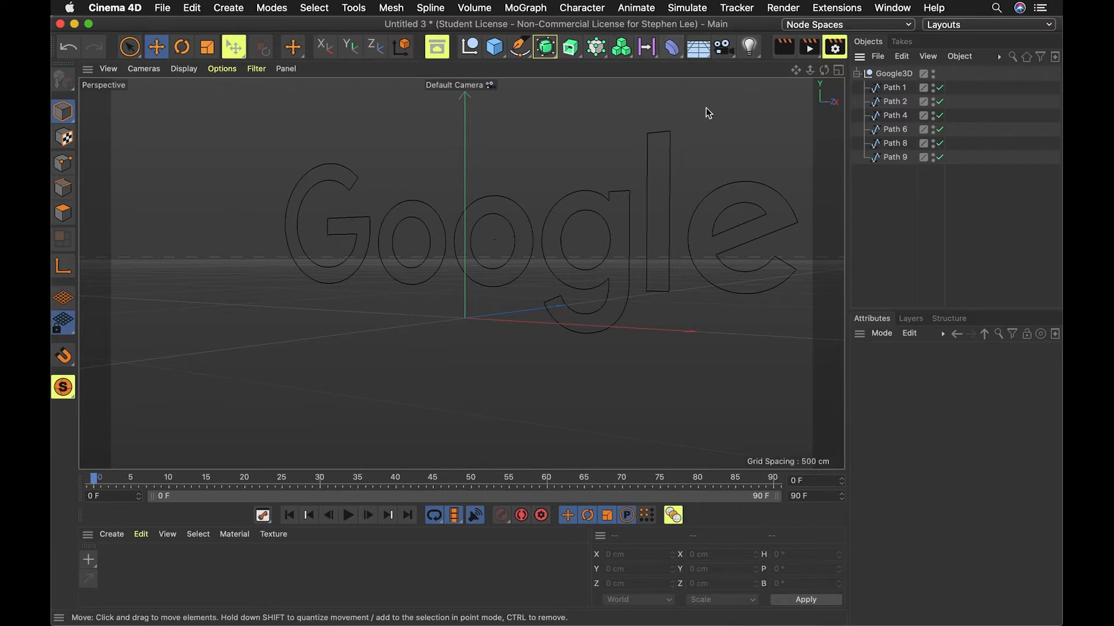
pyautogui.click(579, 58)
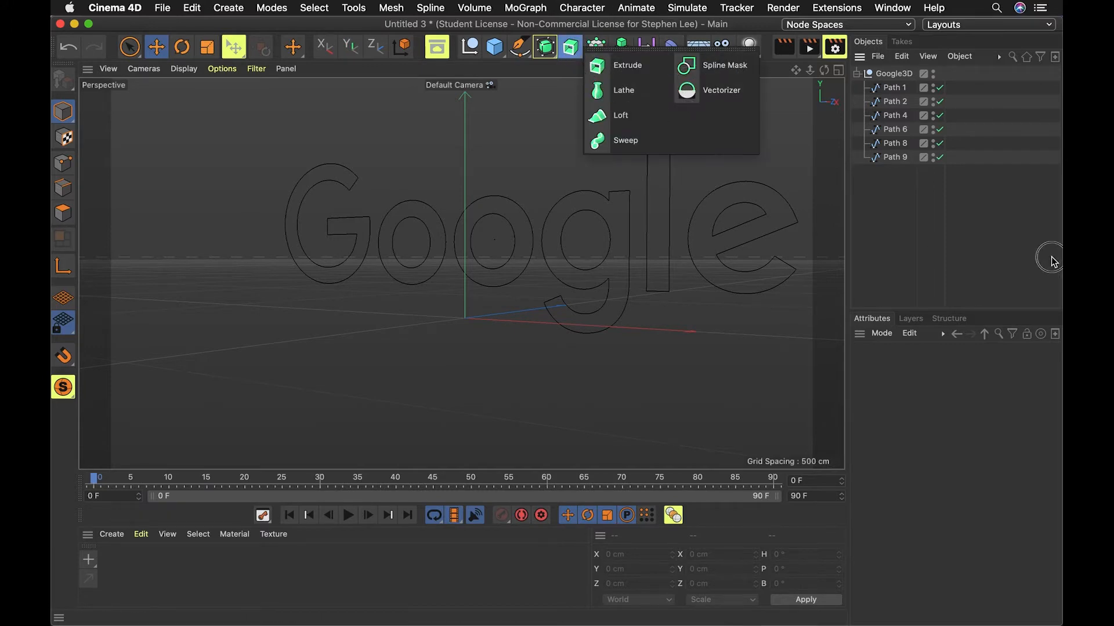
pyautogui.click(889, 253)
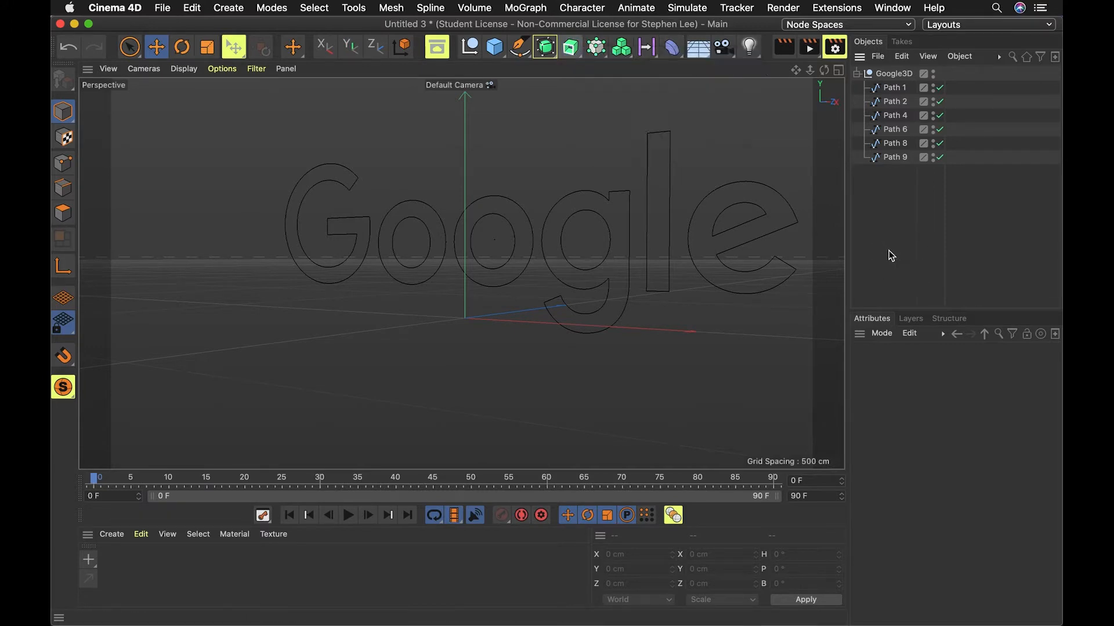
# Step: Find the Extrude generator with the Commander search and add it to the scene
pyautogui.hotkey('shift', 'c')
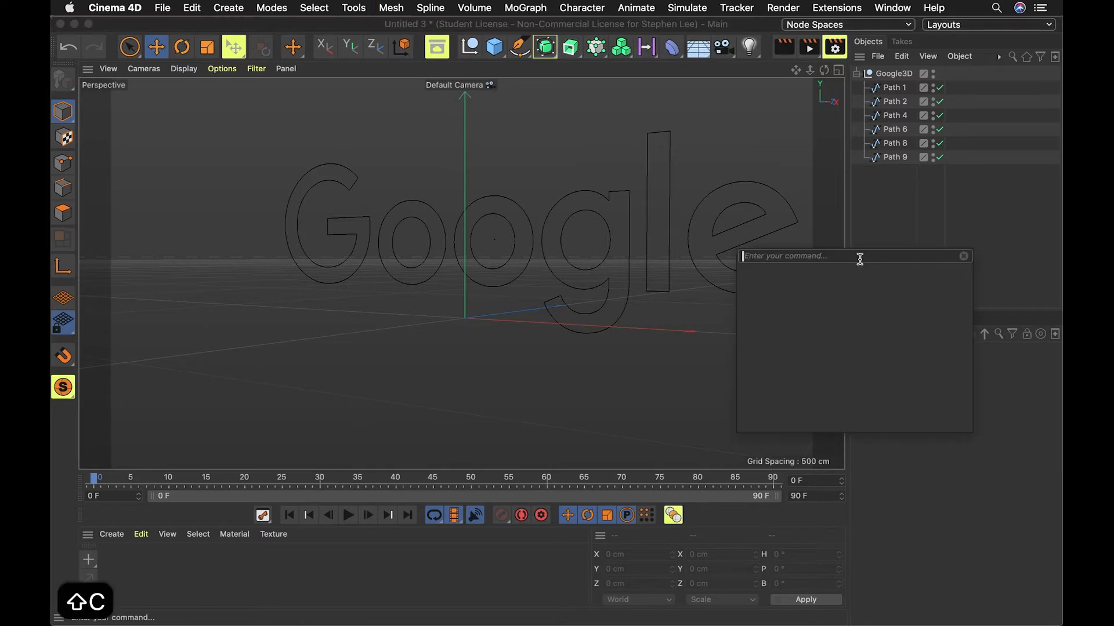
pyautogui.write('extrude')
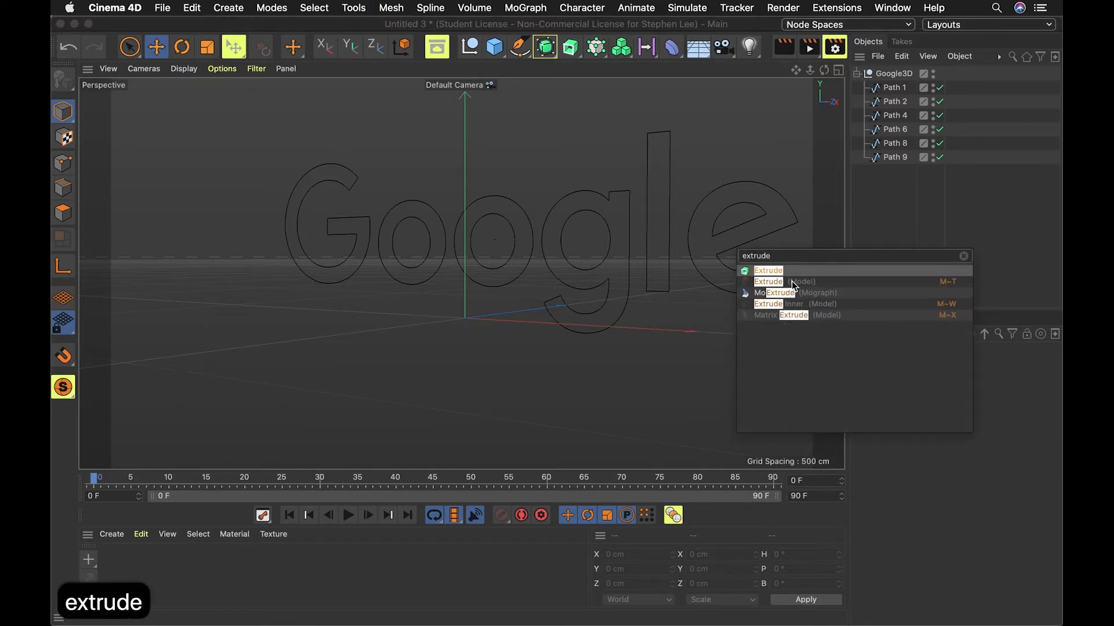
pyautogui.press('Return')
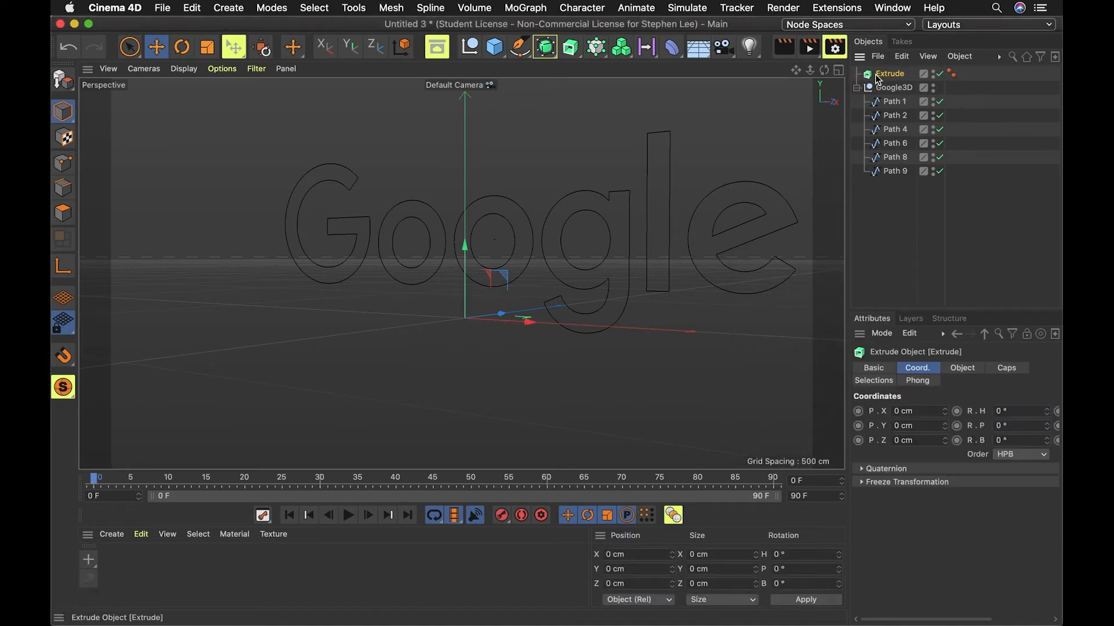
# Step: Collapse the Google3D null and make it a child of the Extrude generator
pyautogui.click(856, 88)
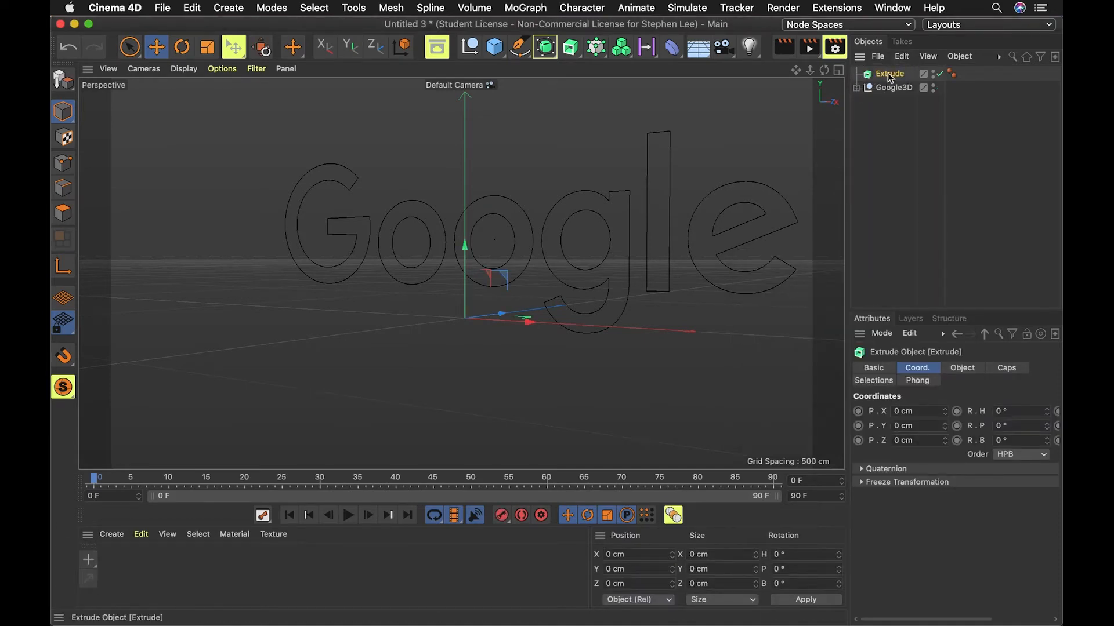
pyautogui.click(887, 93)
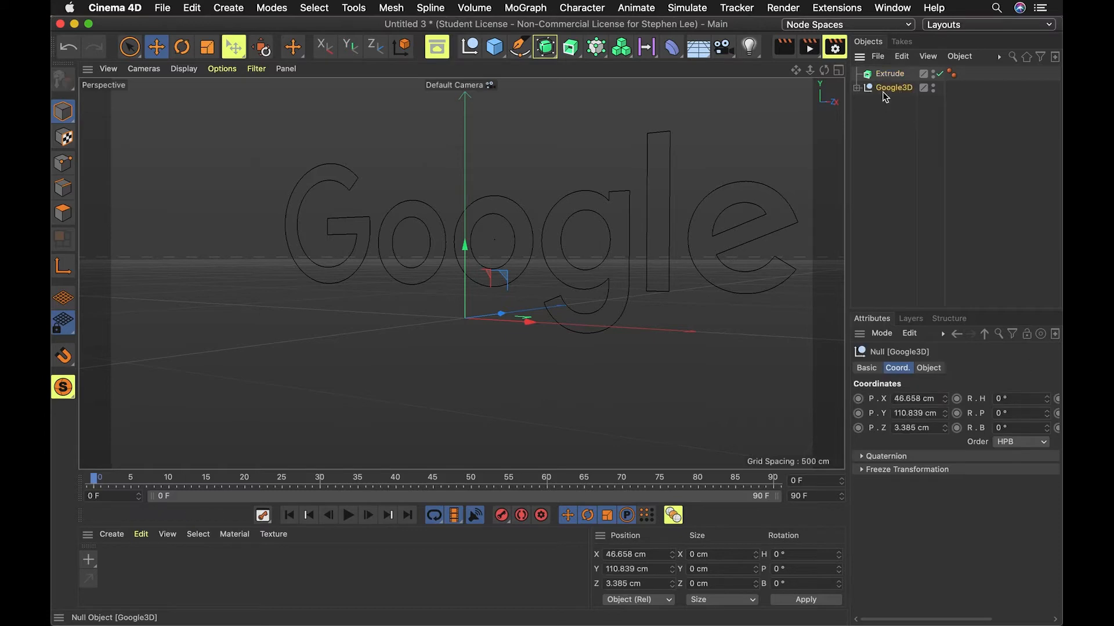
pyautogui.doubleClick(887, 91)
pyautogui.click(896, 102)
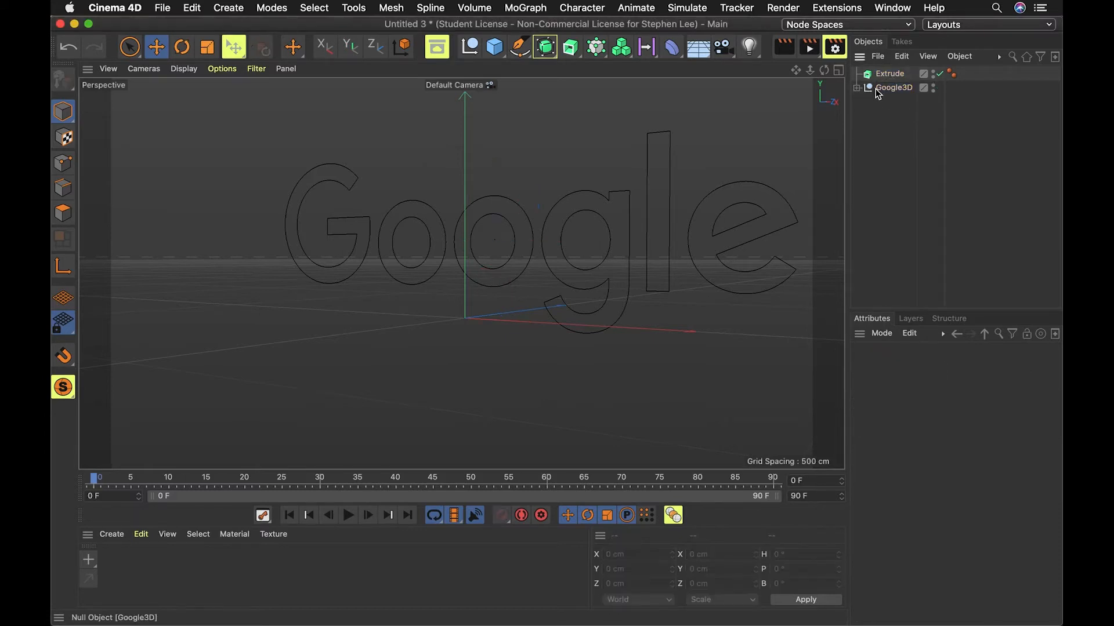
pyautogui.moveTo(880, 95); pyautogui.dragTo(900, 78)
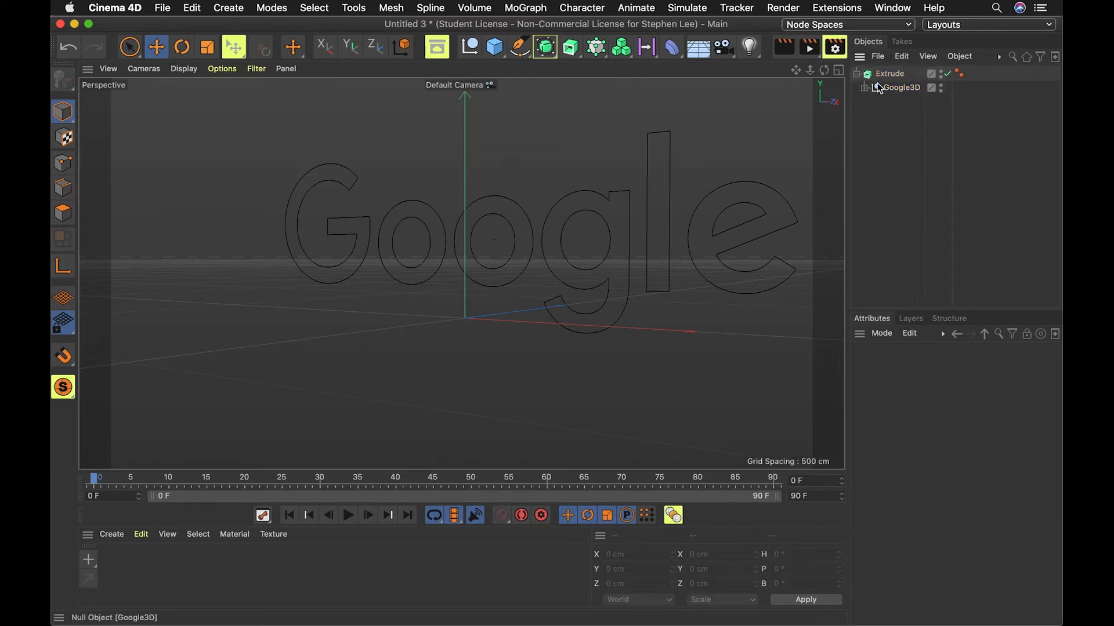
# Step: Enable the Hierarchical option on the Extrude object so that every spline inside Google3D is extruded
pyautogui.click(870, 74)
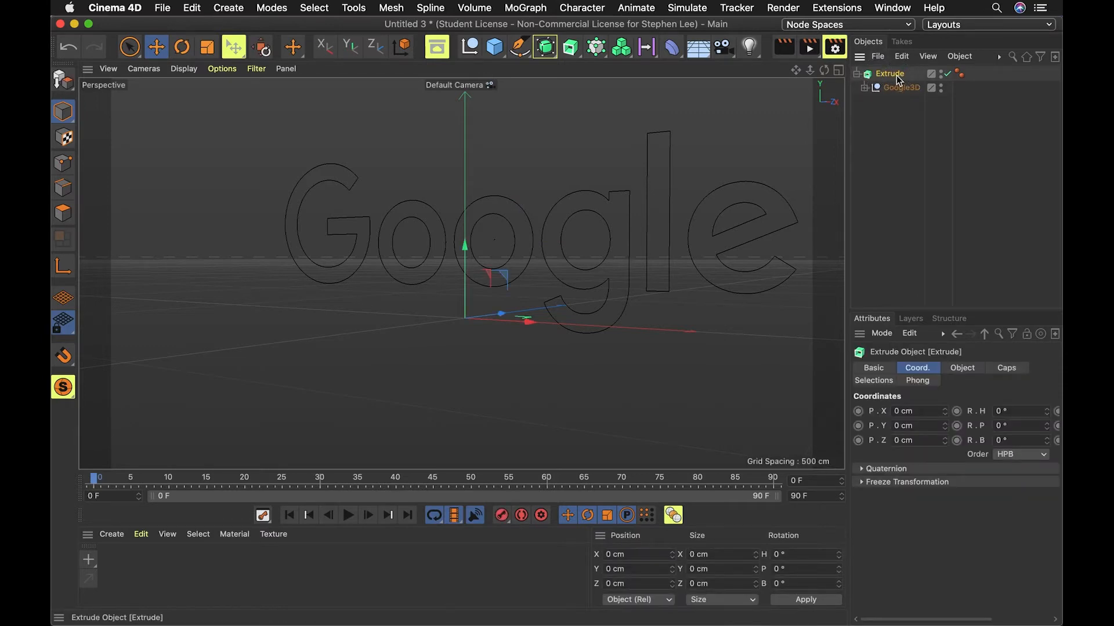
pyautogui.click(905, 116)
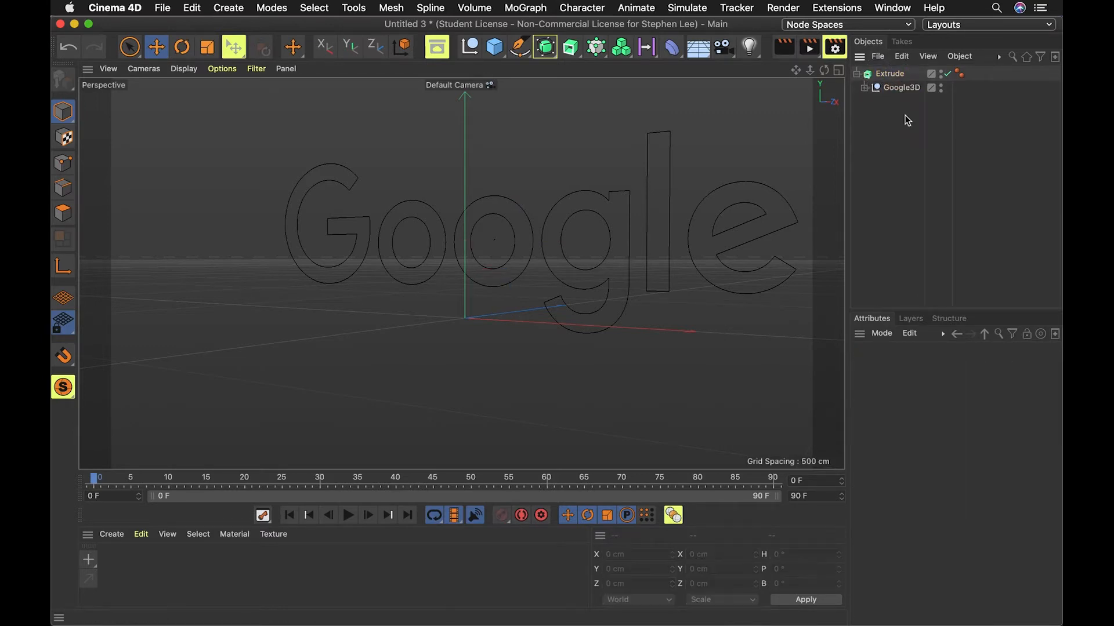
pyautogui.click(896, 80)
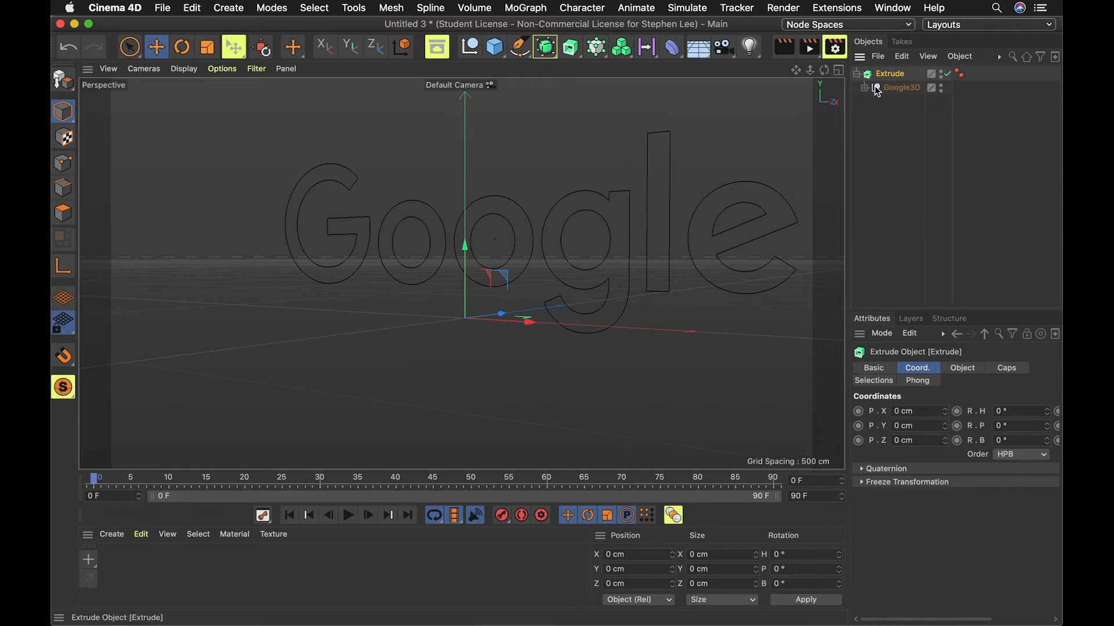
pyautogui.click(964, 369)
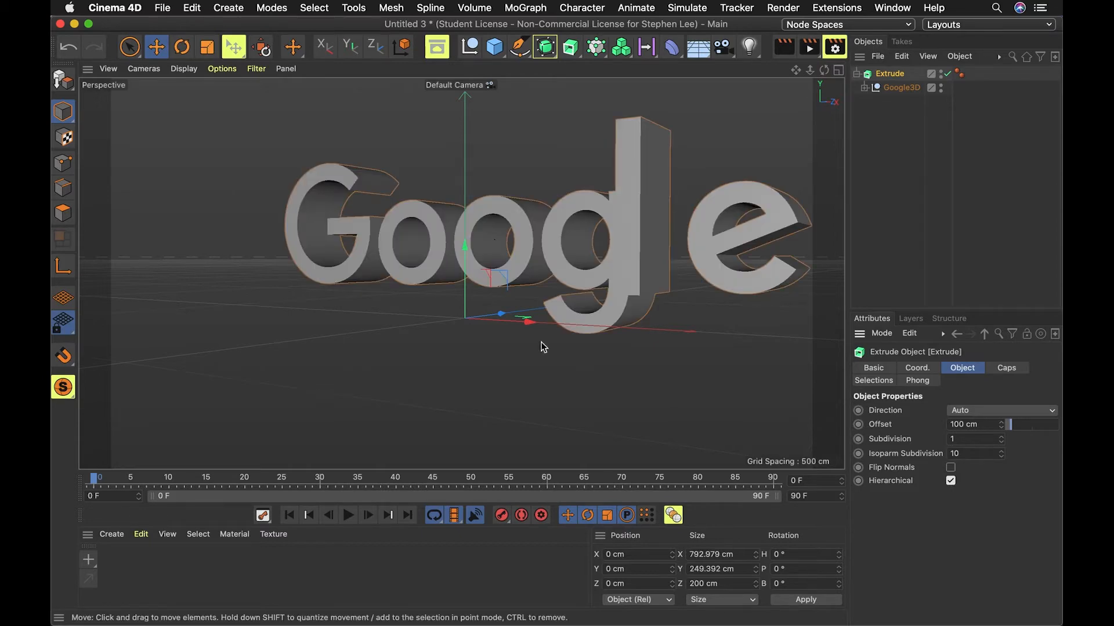
pyautogui.press('3')
pyautogui.moveTo(596, 363); pyautogui.dragTo(653, 316)
pyautogui.press('super+z')
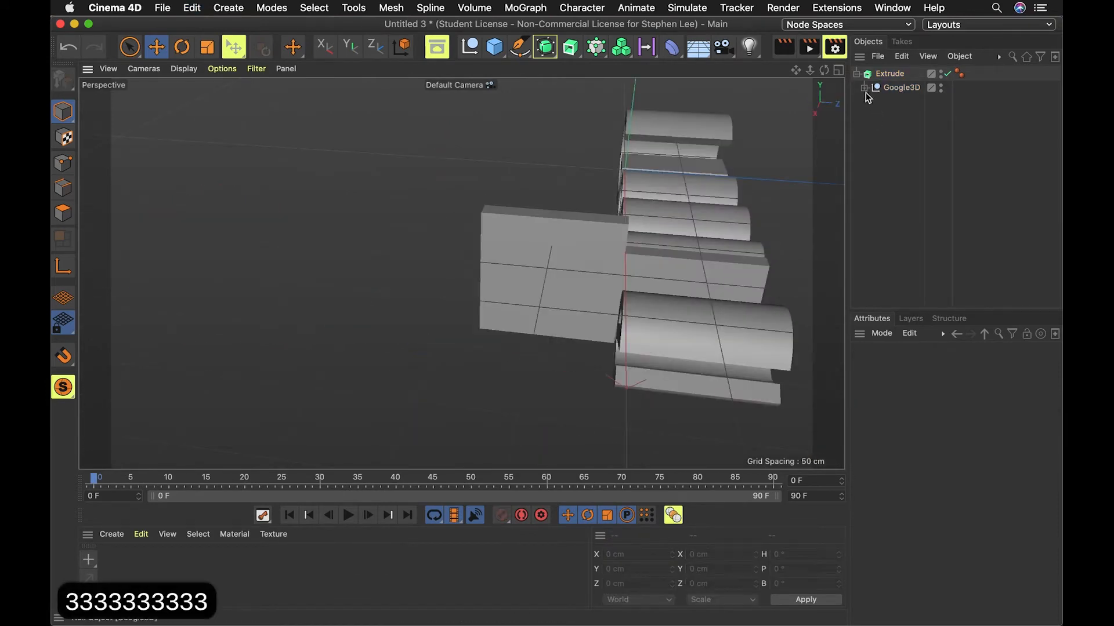
# Step: Expand the Google3D null, find the letter l's spline, Path 8, and move it back along Z to about 100.5 cm
pyautogui.click(864, 88)
pyautogui.click(904, 171)
pyautogui.click(912, 183)
pyautogui.click(911, 144)
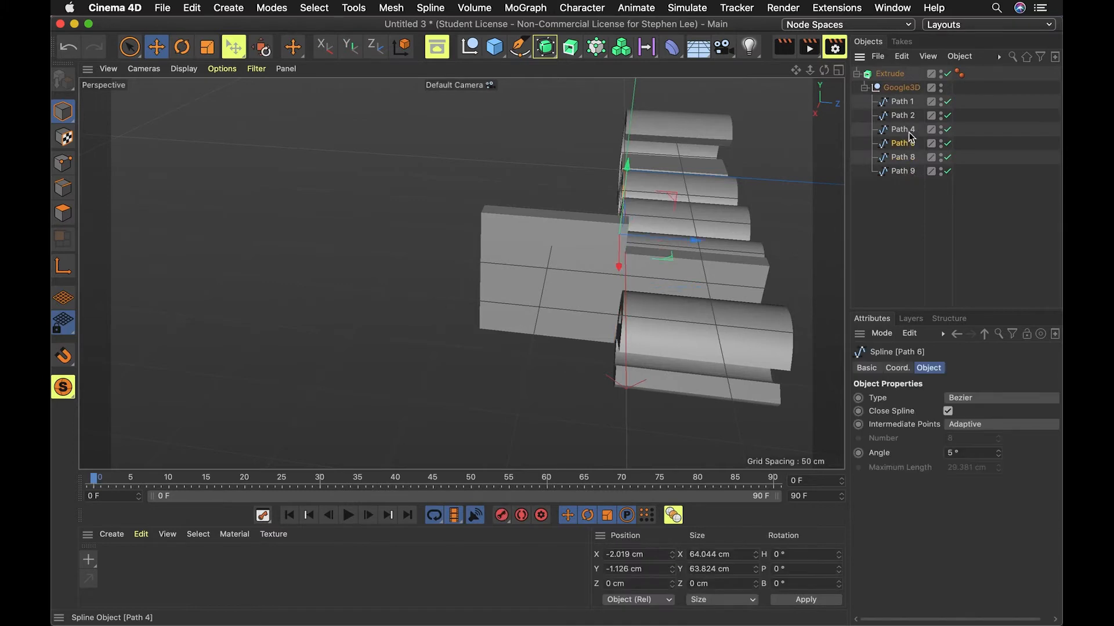
pyautogui.click(903, 157)
pyautogui.moveTo(690, 300); pyautogui.dragTo(847, 300)
# Step: Align Path 8 with the other letters in the Top view by nudging it along Z to about 99.95 cm
pyautogui.click(838, 70)
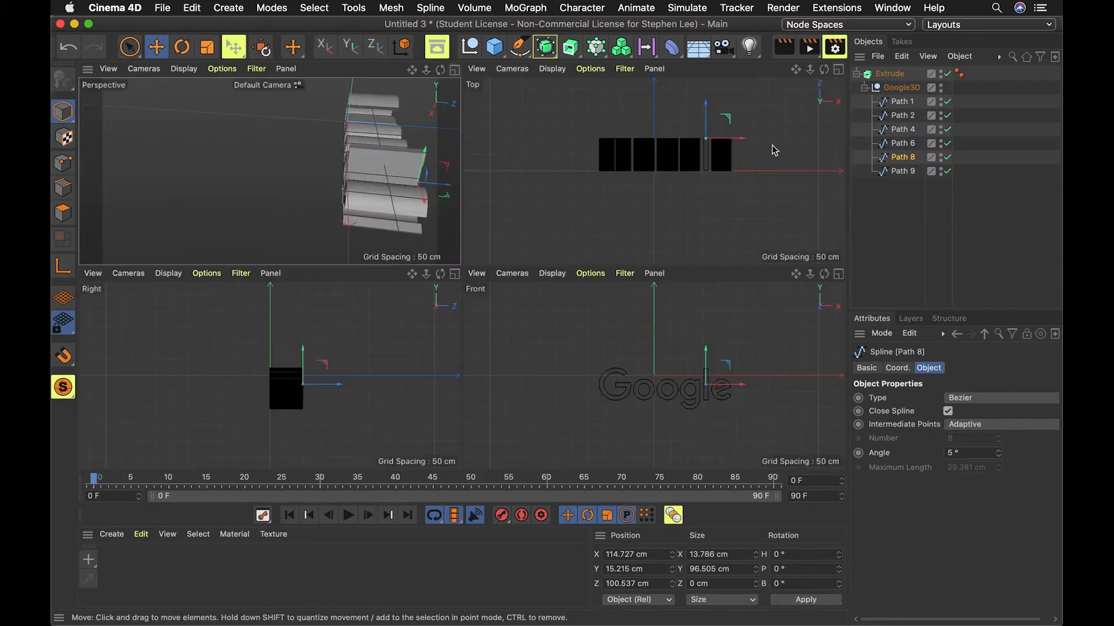
pyautogui.scroll(8, 734, 166)
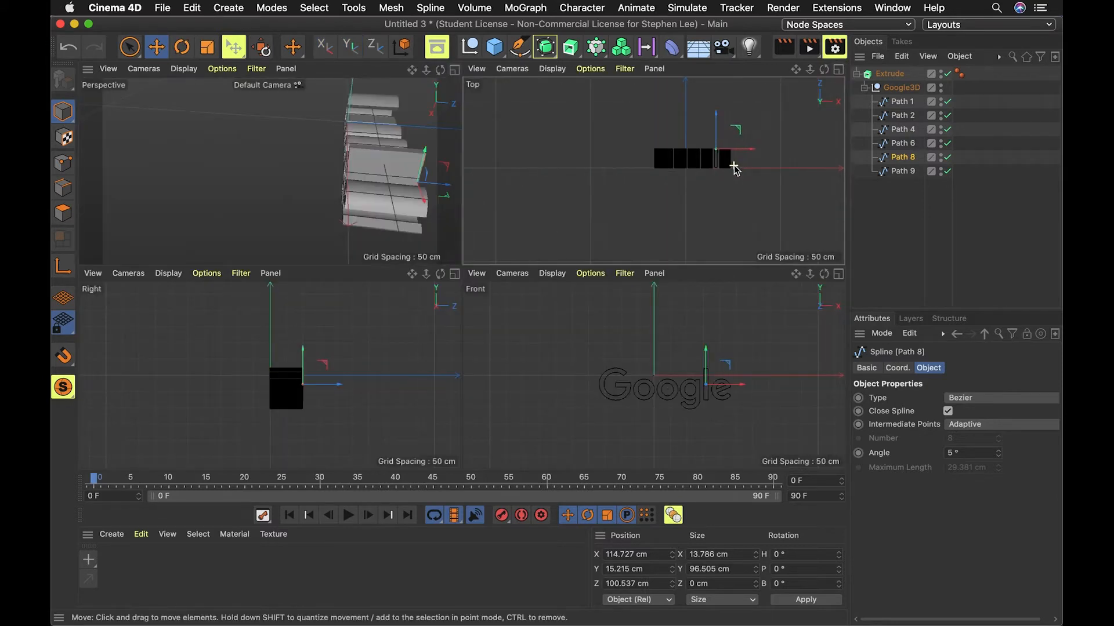
pyautogui.press('1')
pyautogui.moveTo(728, 175); pyautogui.dragTo(756, 248)
pyautogui.scroll(5, 740, 159)
pyautogui.press('1')
pyautogui.scroll(6, 729, 181)
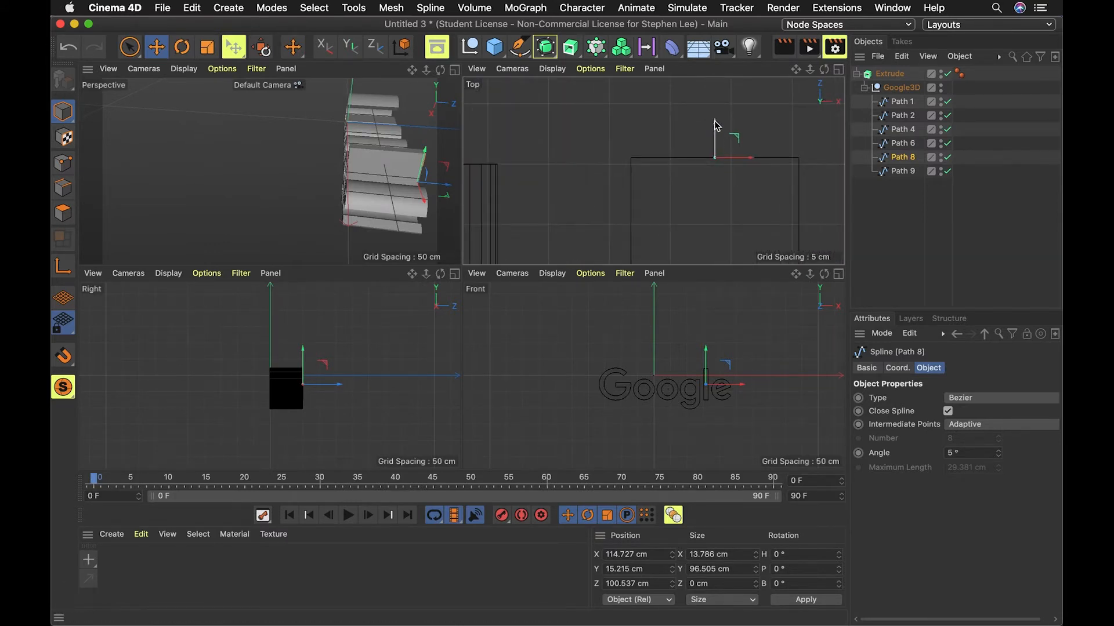
pyautogui.moveTo(718, 125); pyautogui.dragTo(720, 132)
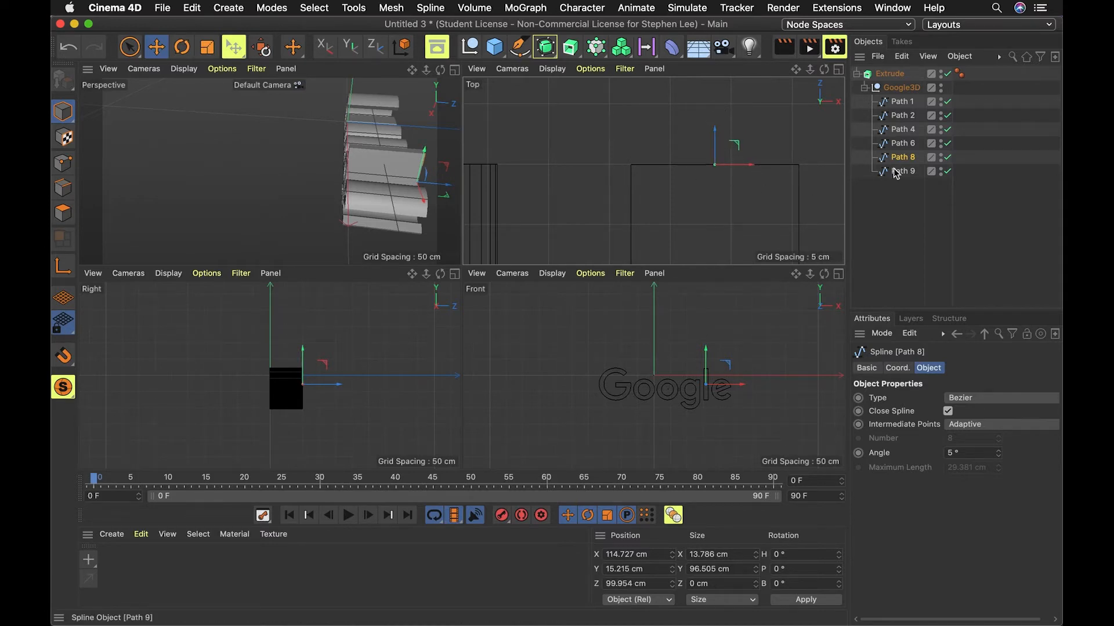
# Step: Compare the coordinates of the neighbouring letter splines and set Path 8's Z position to exactly 100 cm
pyautogui.click(897, 368)
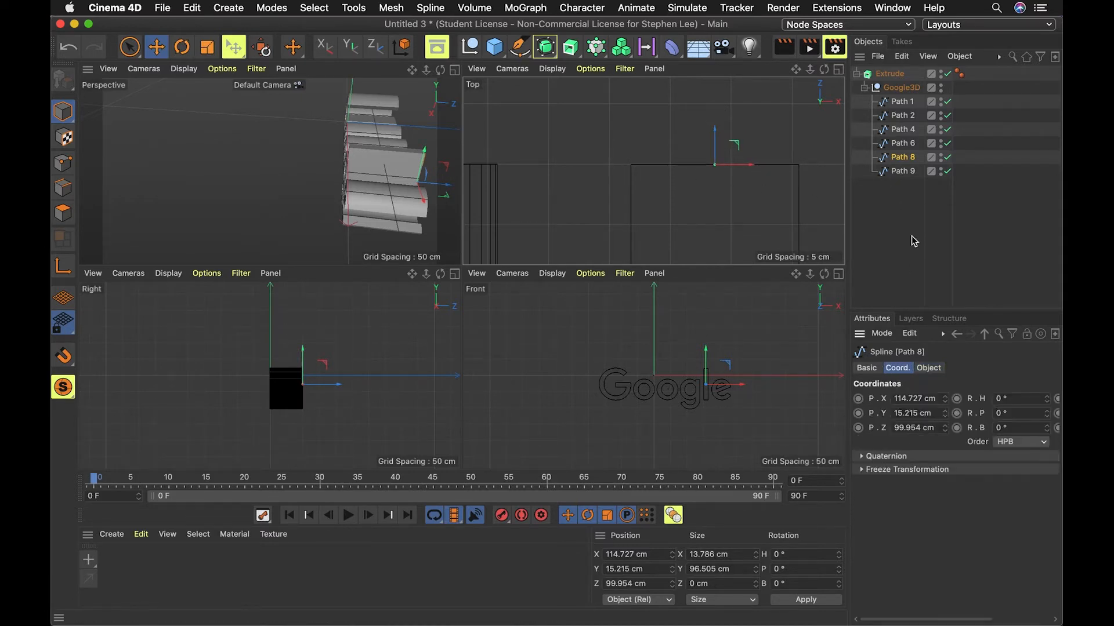
pyautogui.click(903, 172)
pyautogui.click(903, 157)
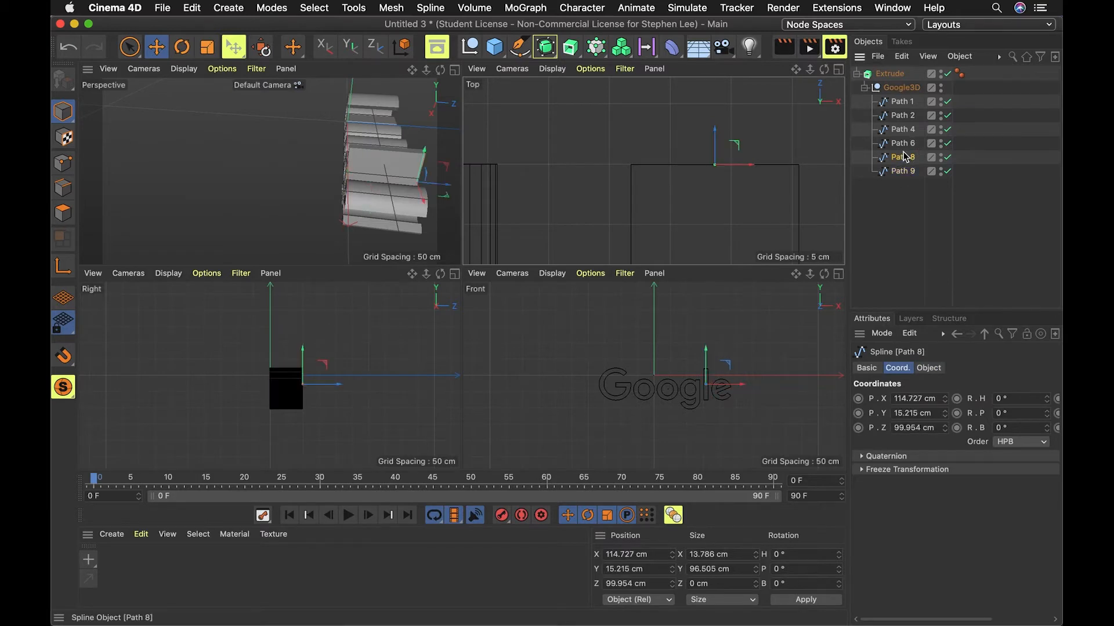
pyautogui.click(905, 172)
pyautogui.click(903, 145)
pyautogui.click(903, 171)
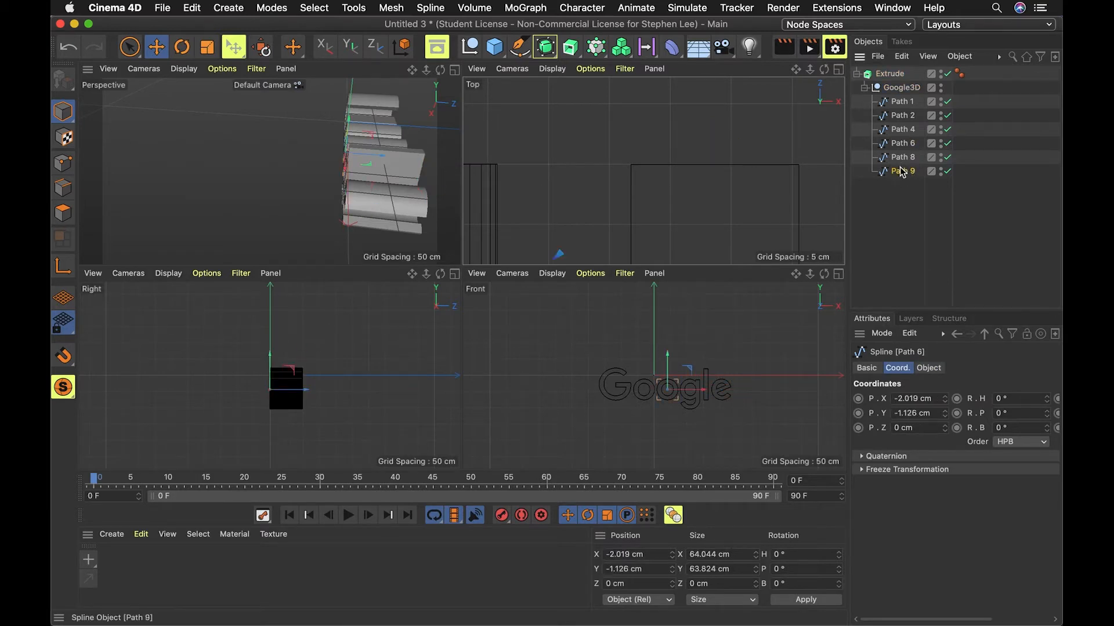
pyautogui.click(902, 158)
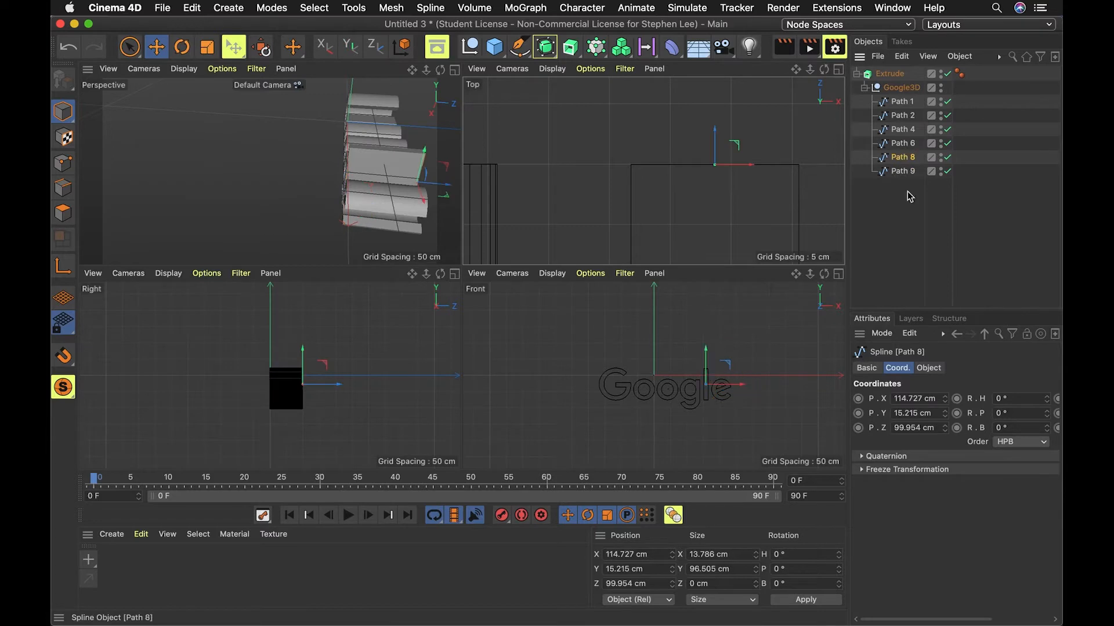
pyautogui.click(938, 432)
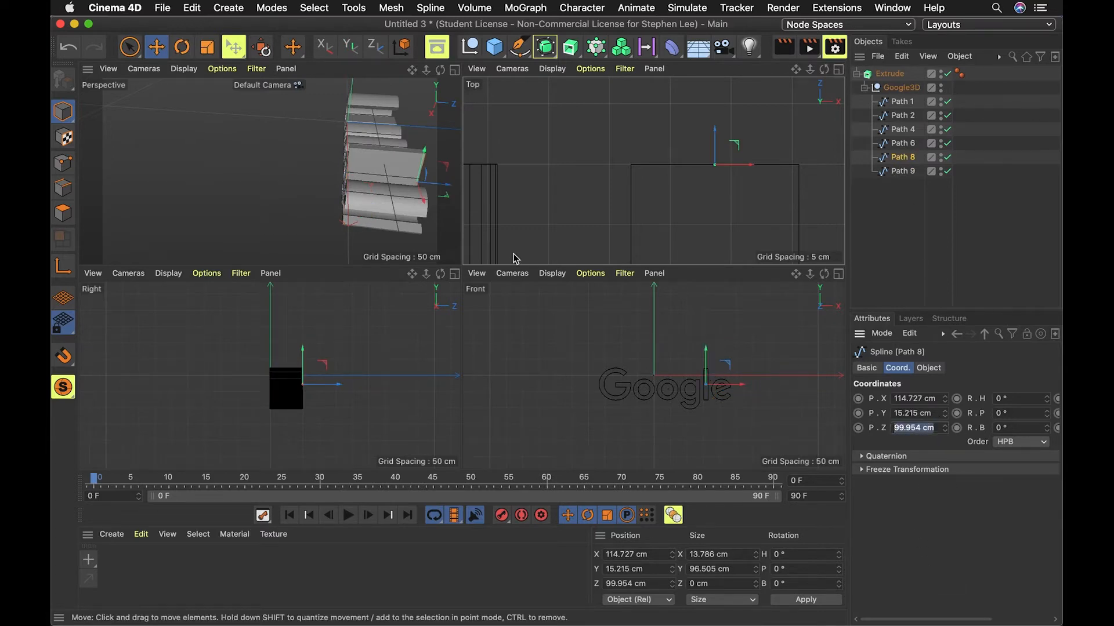
pyautogui.write('100')
pyautogui.press('Return')
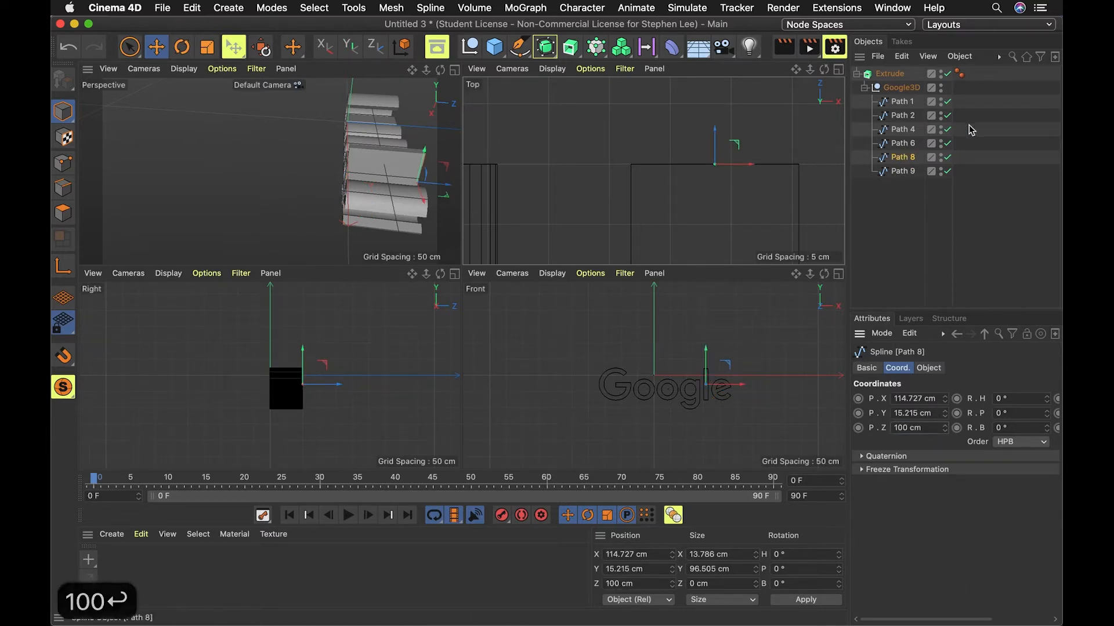
# Step: Show the Extrude object's properties, maximize the perspective view, and examine the extruded logo from several angles
pyautogui.click(888, 74)
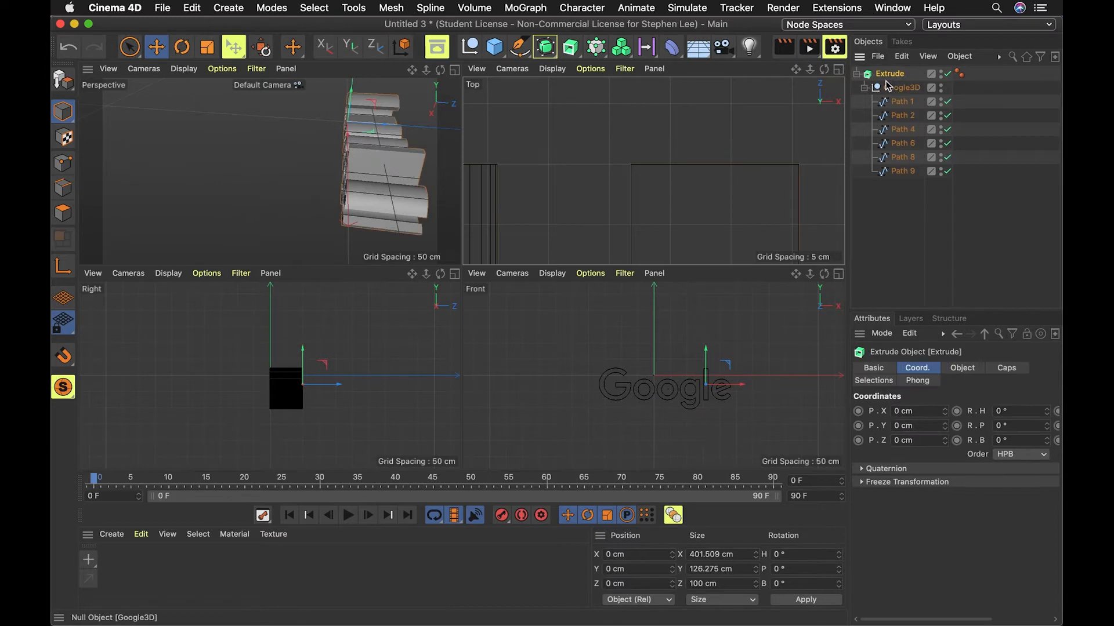
pyautogui.click(966, 371)
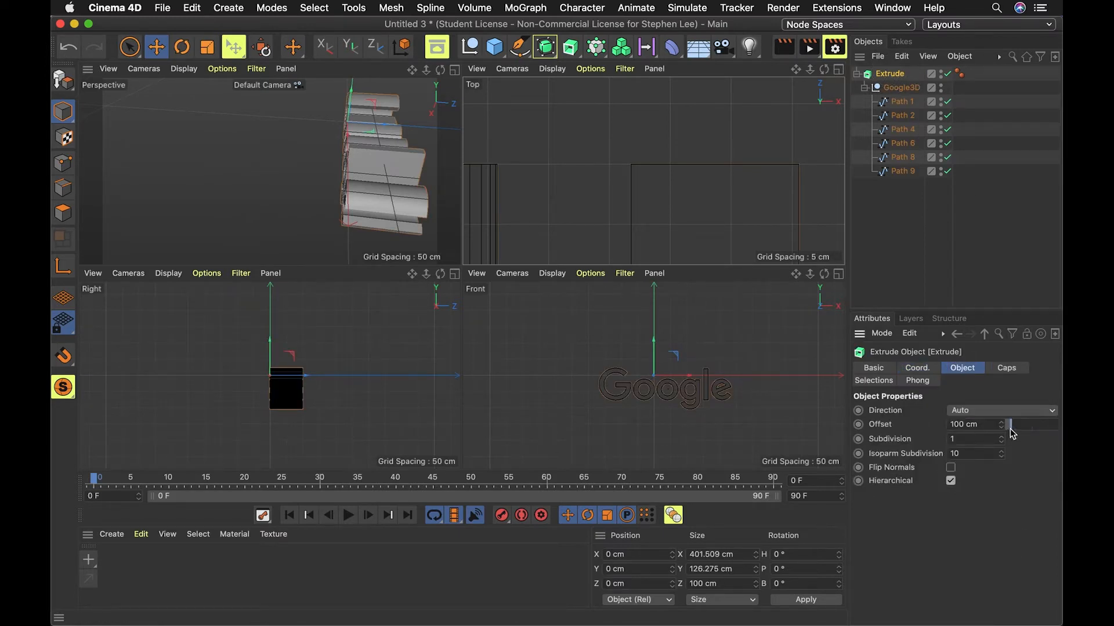
pyautogui.click(457, 73)
pyautogui.click(459, 75)
pyautogui.press('3')
pyautogui.moveTo(598, 308); pyautogui.dragTo(600, 279)
pyautogui.scroll(-4, 466, 333)
pyautogui.scroll(4, 466, 334)
pyautogui.press('1')
pyautogui.moveTo(466, 335); pyautogui.dragTo(672, 342)
pyautogui.press('1')
pyautogui.press('3')
pyautogui.press('1')
pyautogui.press('1')
pyautogui.press('3')
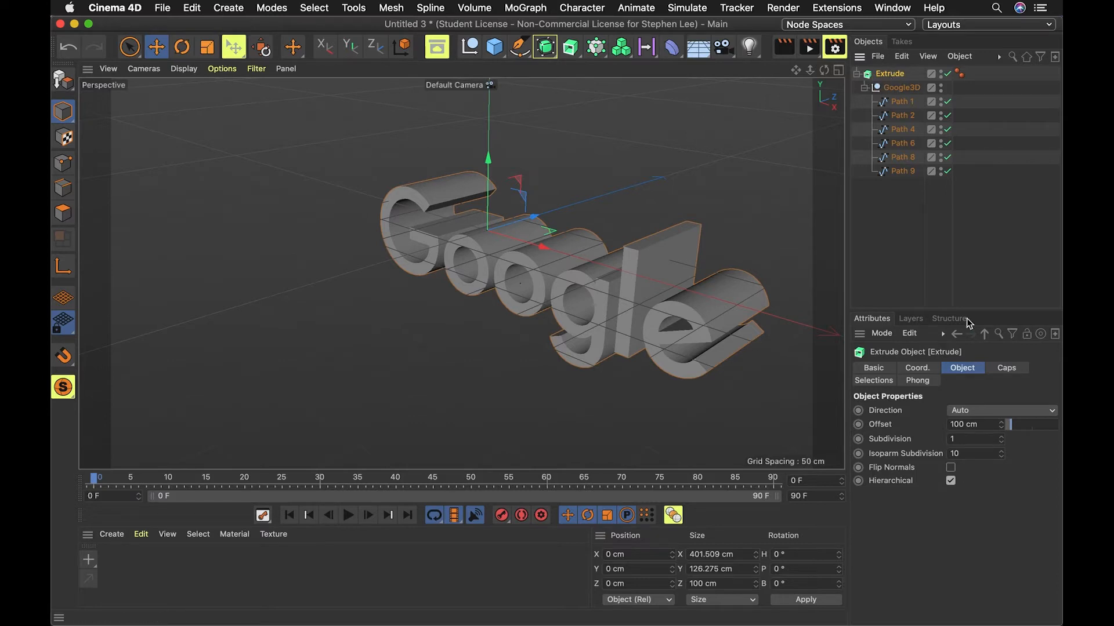
# Step: Make the logo thinner by reducing the Extrude object's offset to 40 cm
pyautogui.moveTo(1002, 429); pyautogui.dragTo(968, 428)
pyautogui.press('3')
pyautogui.moveTo(641, 306); pyautogui.dragTo(584, 323)
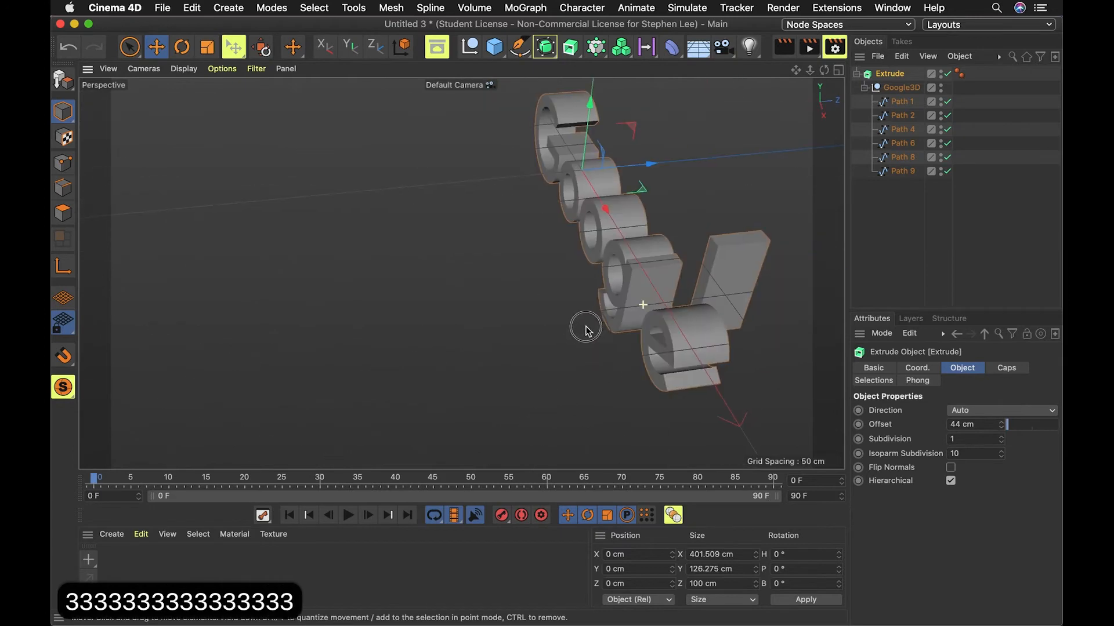
pyautogui.doubleClick(980, 428)
pyautogui.write('40')
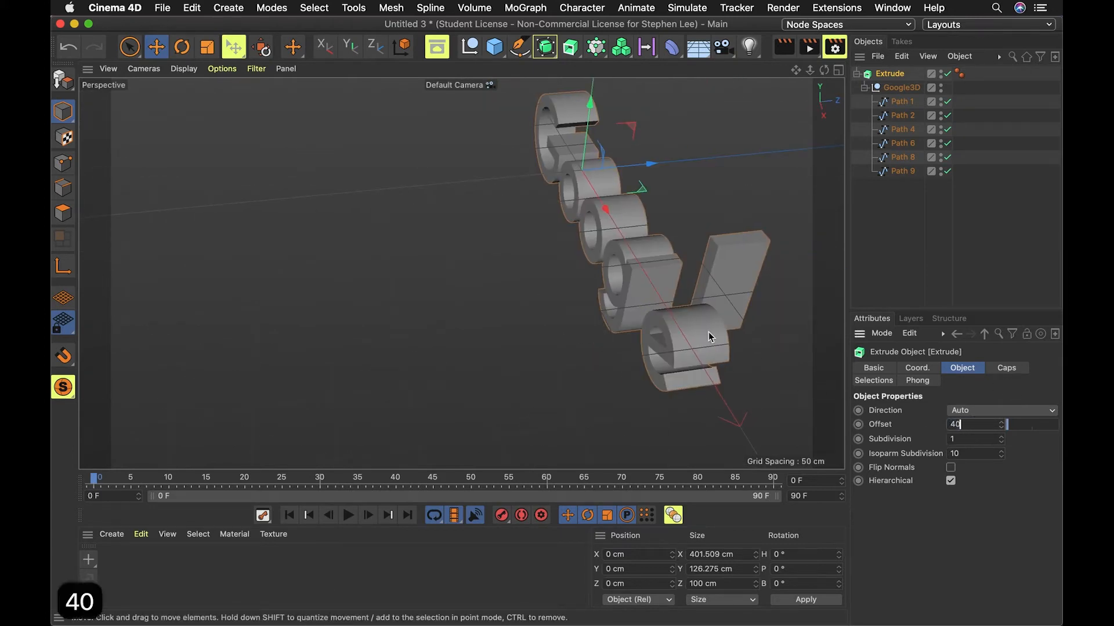
pyautogui.press('Return')
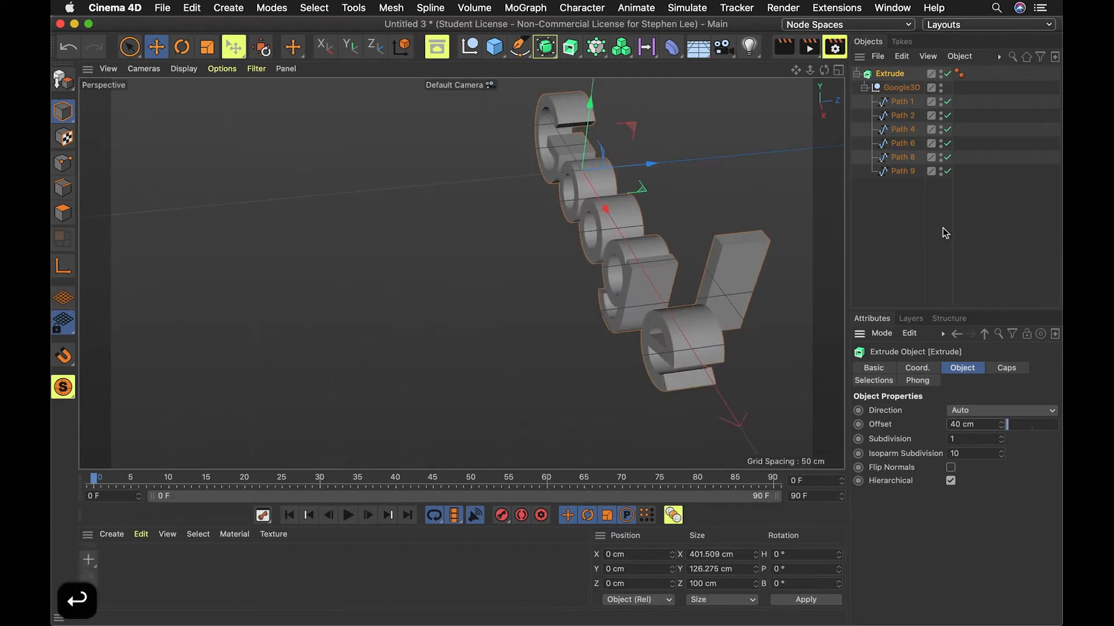
# Step: Rename the Path 8 spline to L
pyautogui.click(903, 158)
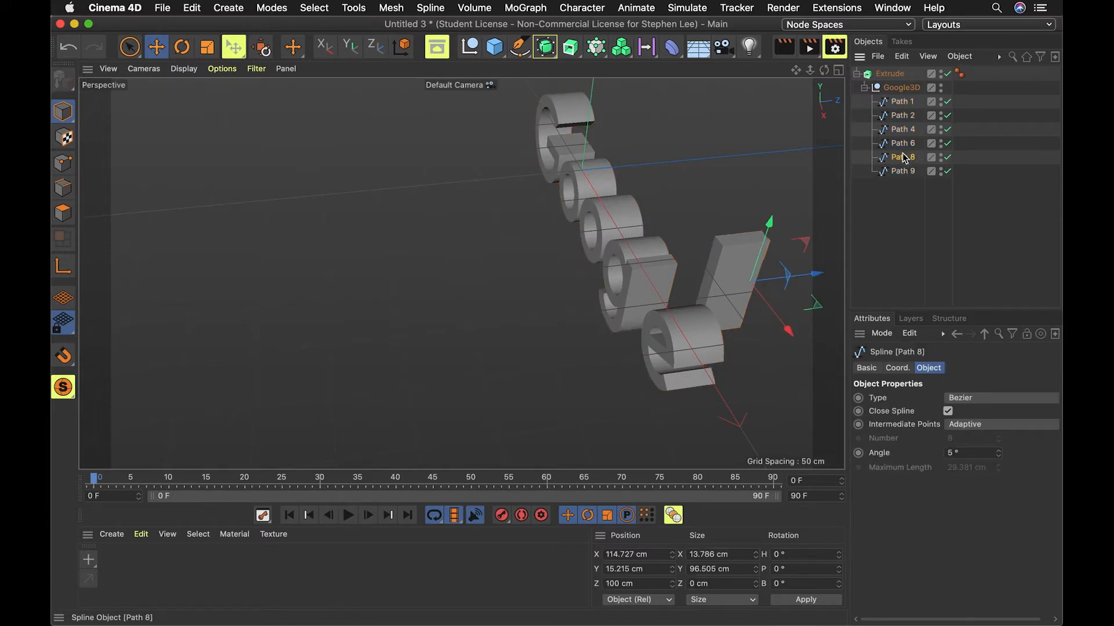
pyautogui.doubleClick(902, 159)
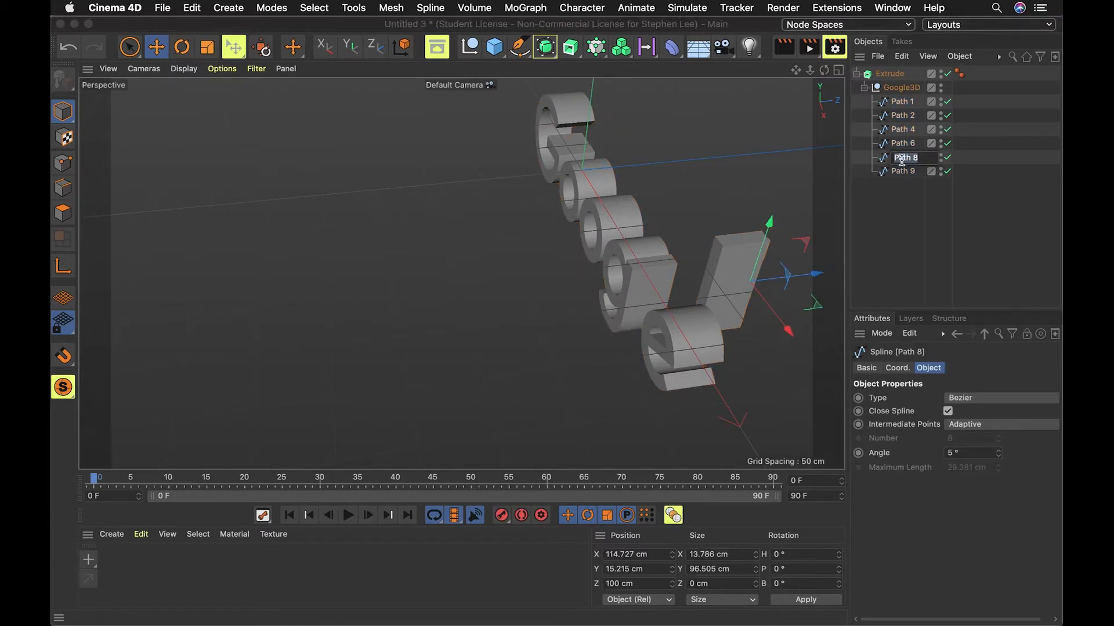
pyautogui.write('L')
pyautogui.press('Return')
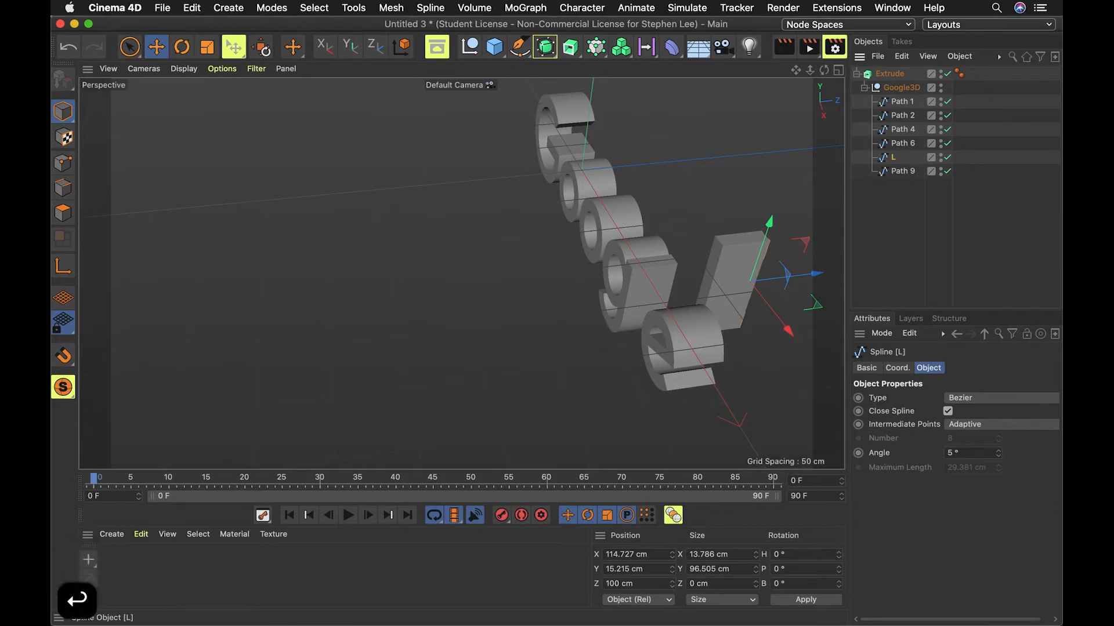
# Step: Set the L spline's Z position to 40 cm and check its alignment with the other letters from the front
pyautogui.click(896, 368)
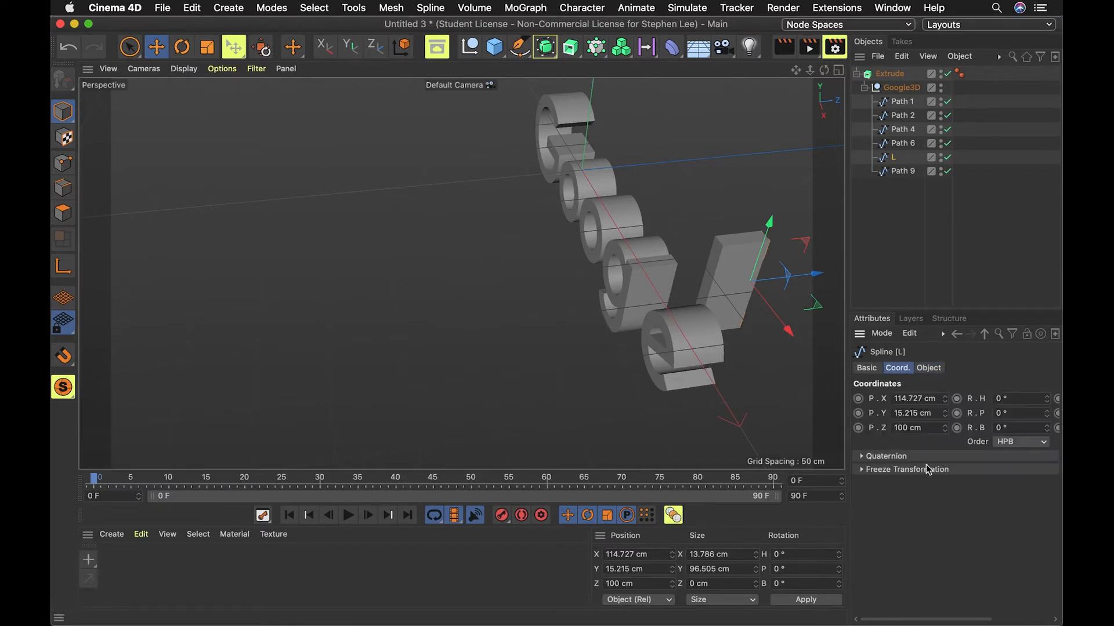
pyautogui.click(924, 428)
pyautogui.write('40')
pyautogui.press('Return')
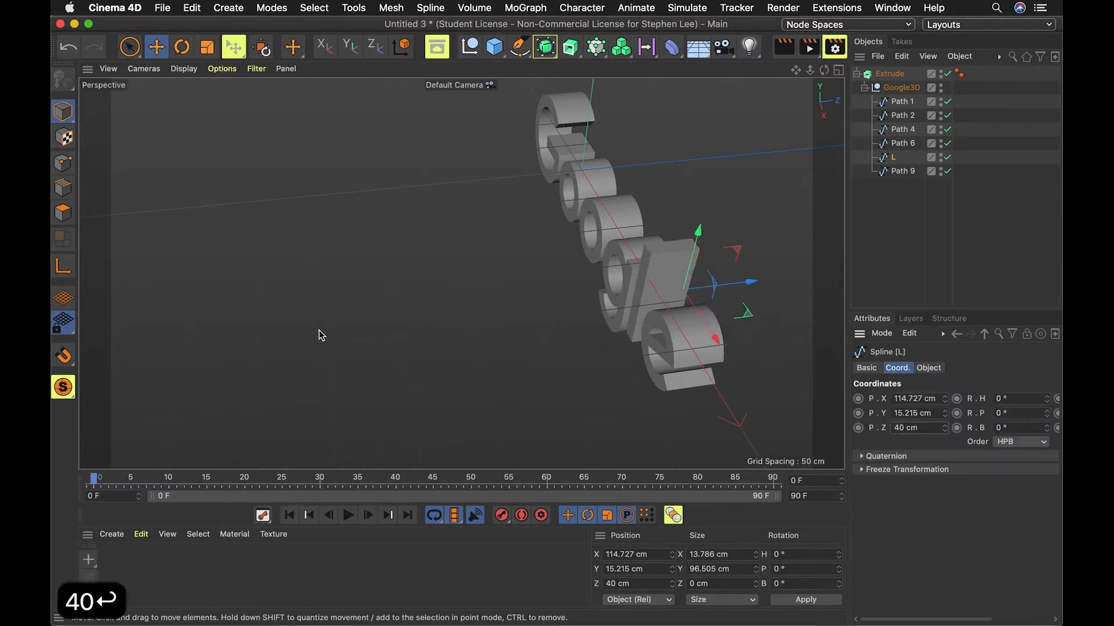
pyautogui.press('3')
pyautogui.moveTo(438, 328); pyautogui.dragTo(729, 330)
pyautogui.press('1')
pyautogui.moveTo(615, 325); pyautogui.dragTo(1059, 85)
pyautogui.press('3')
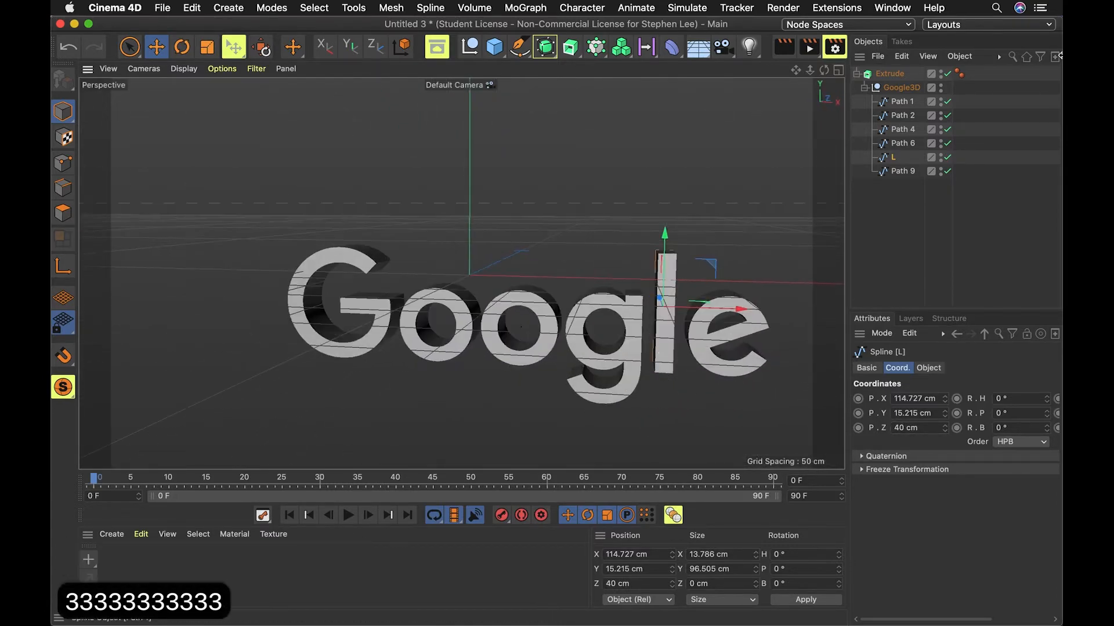
# Step: Show the Extrude object's caps settings and examine the letters' edges up close from the side and the front
pyautogui.click(898, 88)
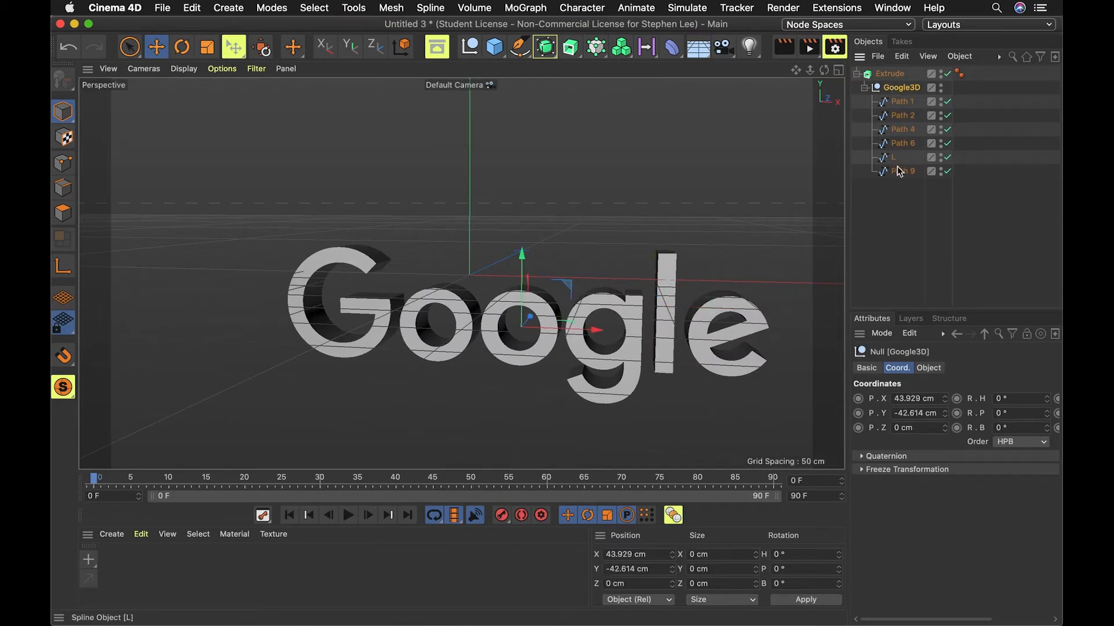
pyautogui.click(899, 188)
pyautogui.click(899, 88)
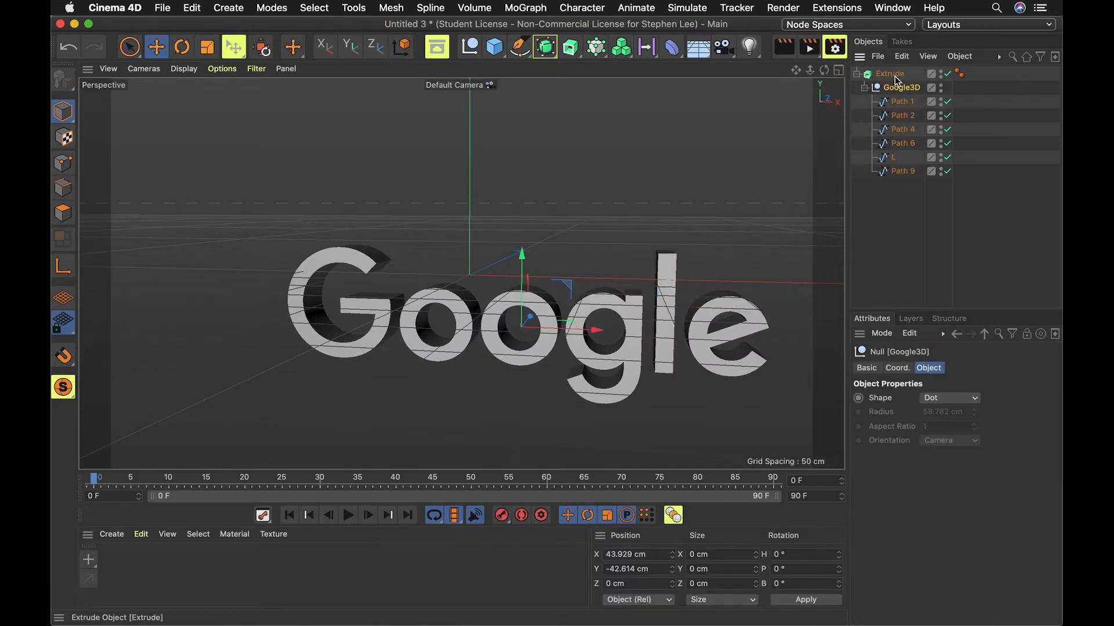
pyautogui.click(894, 74)
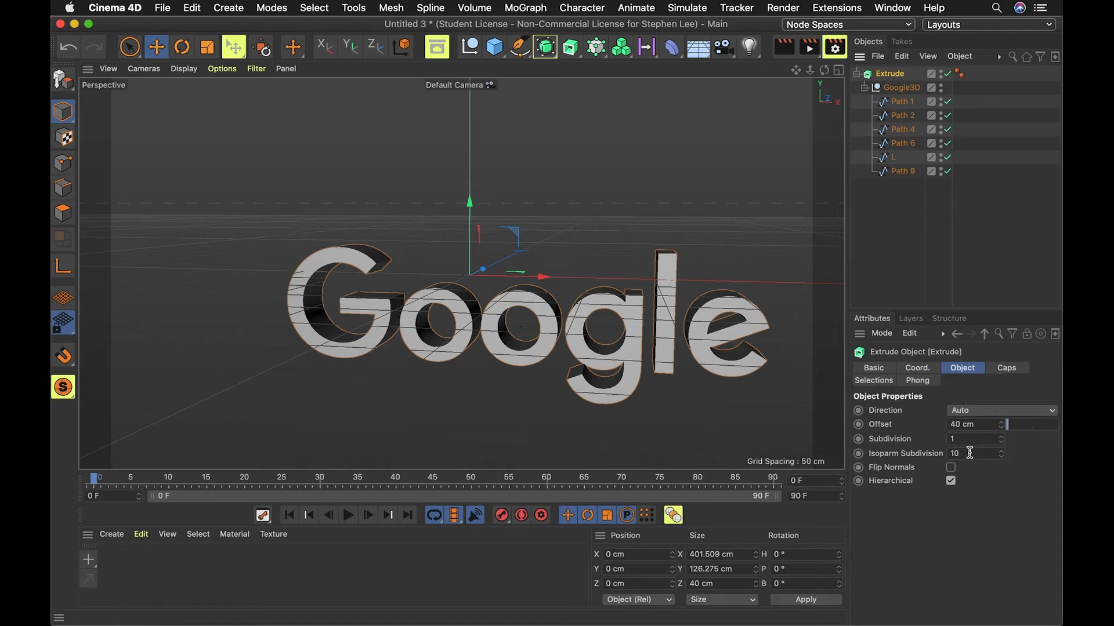
pyautogui.click(917, 370)
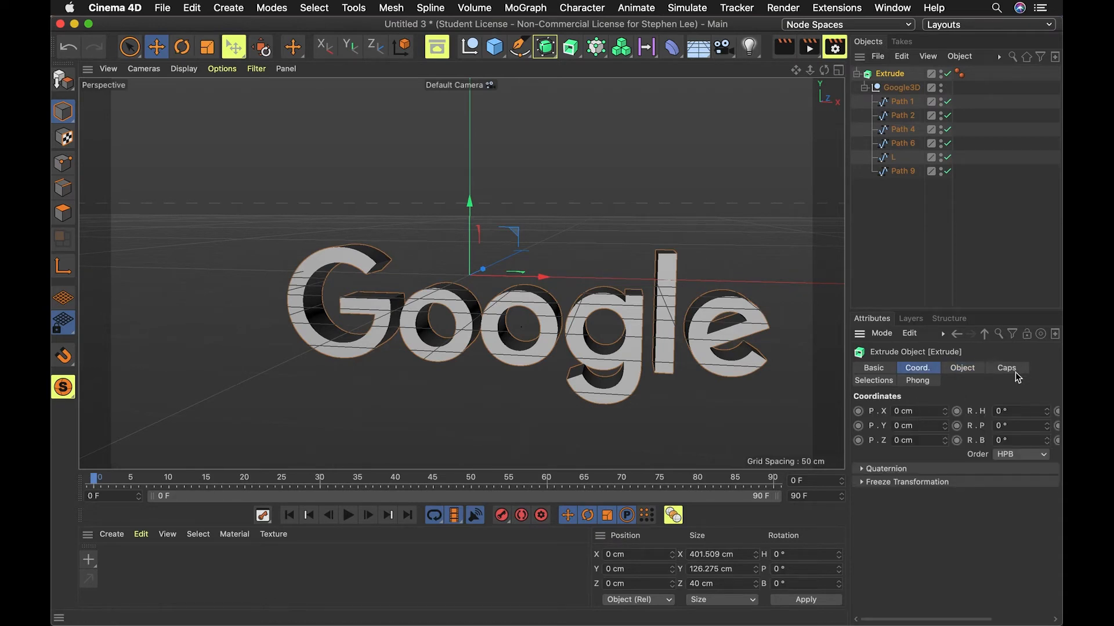
pyautogui.click(996, 370)
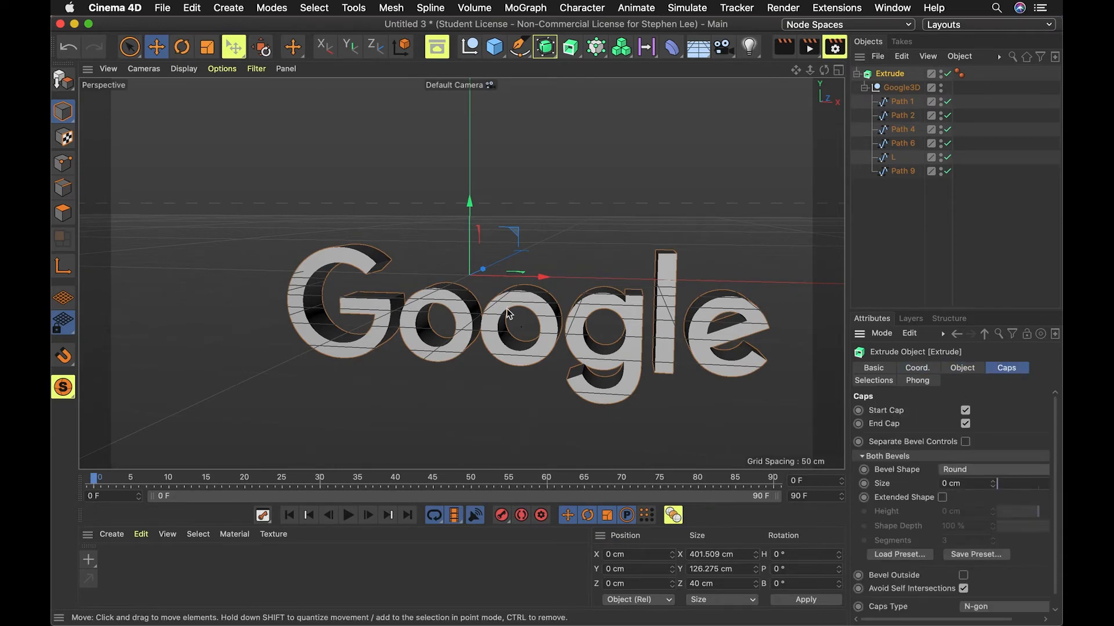
pyautogui.moveTo(506, 313); pyautogui.dragTo(649, 304)
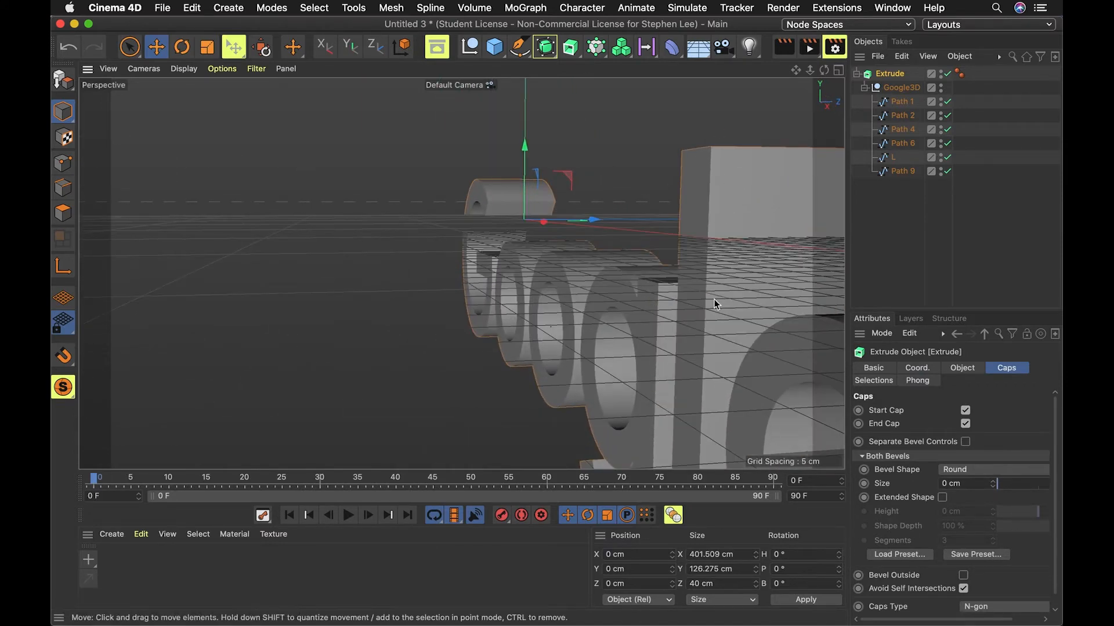
pyautogui.moveTo(715, 302); pyautogui.dragTo(764, 229)
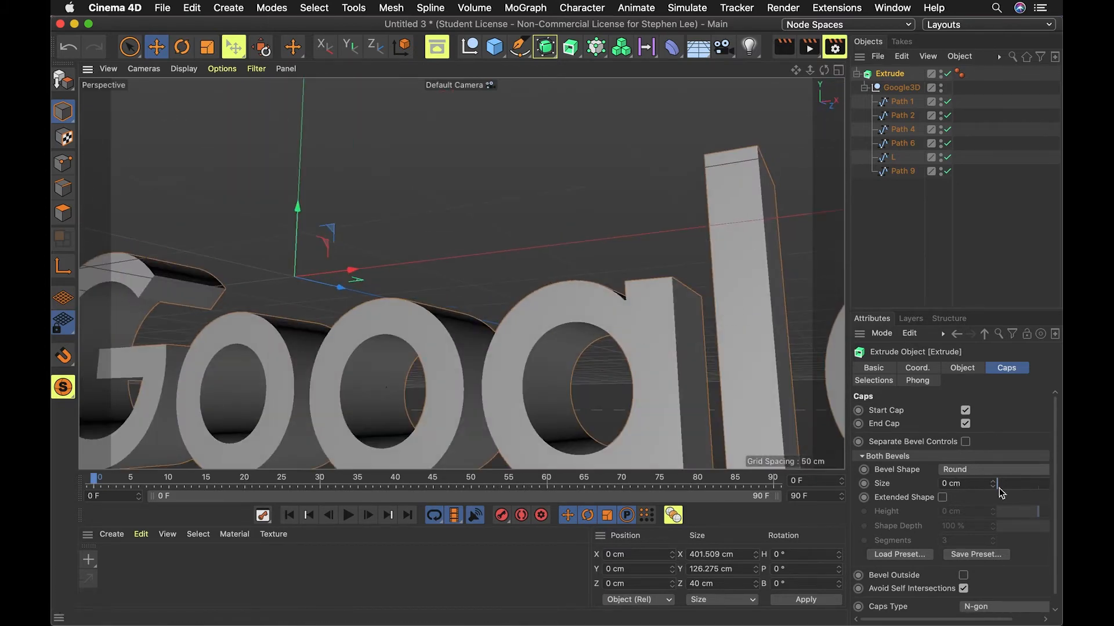
# Step: Add a round bevel to the Extrude object's caps, trying several sizes and settling on 2.14 cm
pyautogui.moveTo(993, 484); pyautogui.dragTo(994, 483)
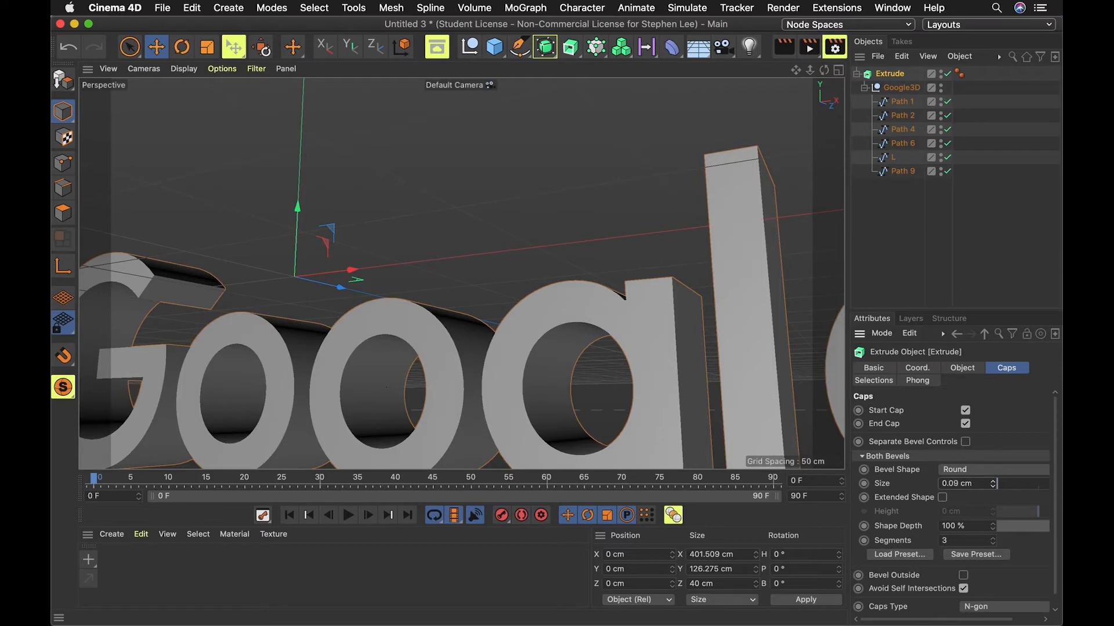
pyautogui.moveTo(993, 484); pyautogui.dragTo(995, 484)
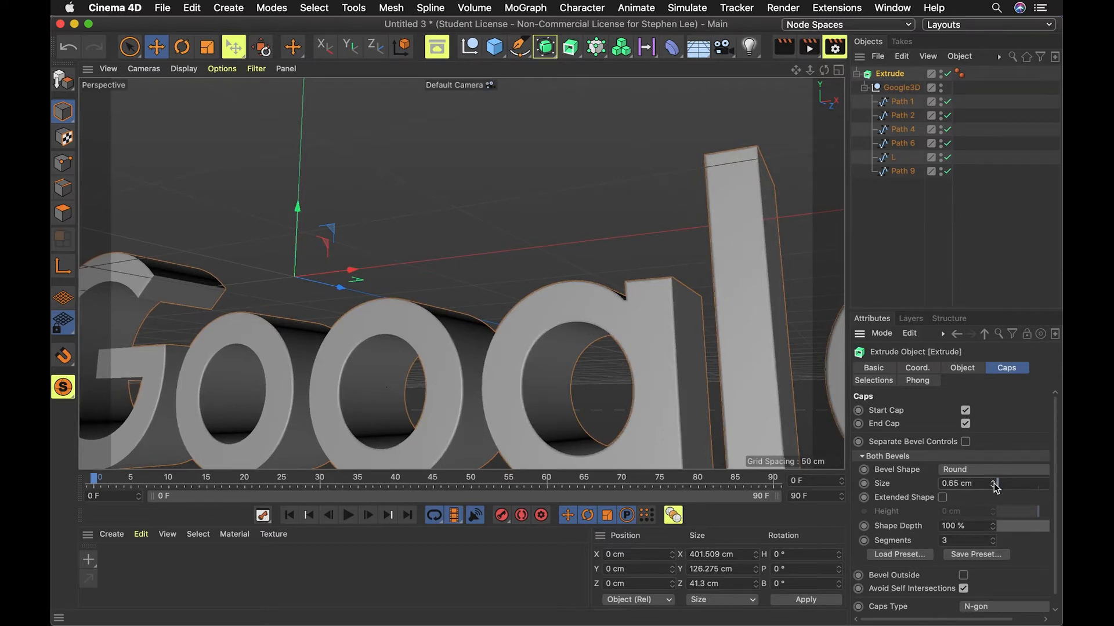
pyautogui.scroll(-4, 701, 351)
pyautogui.scroll(4, 629, 363)
pyautogui.scroll(4, 568, 359)
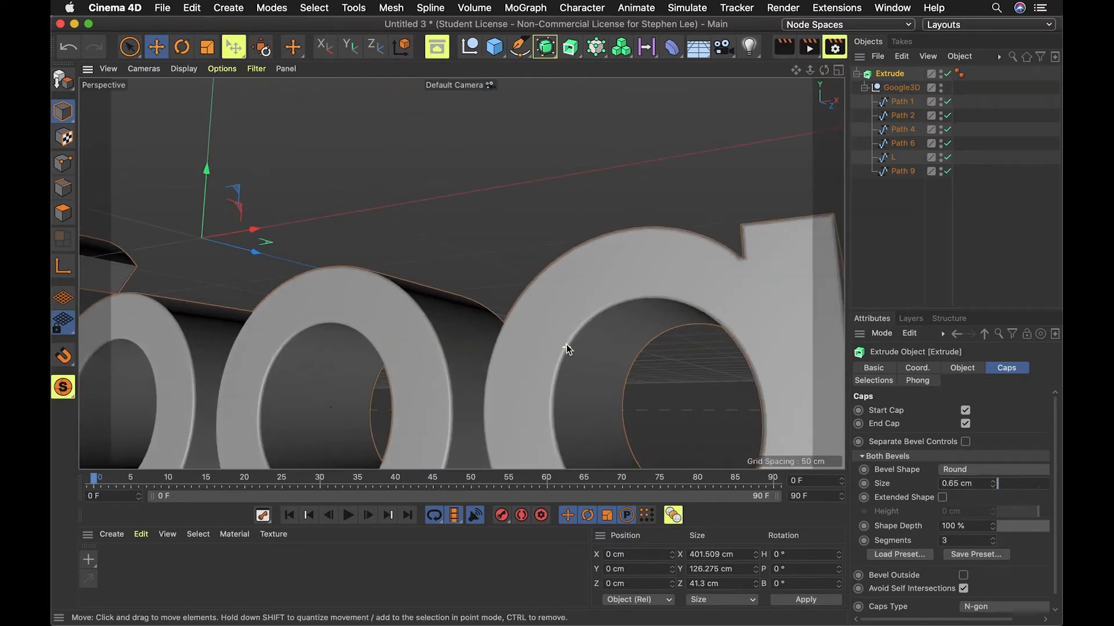
pyautogui.click(1012, 485)
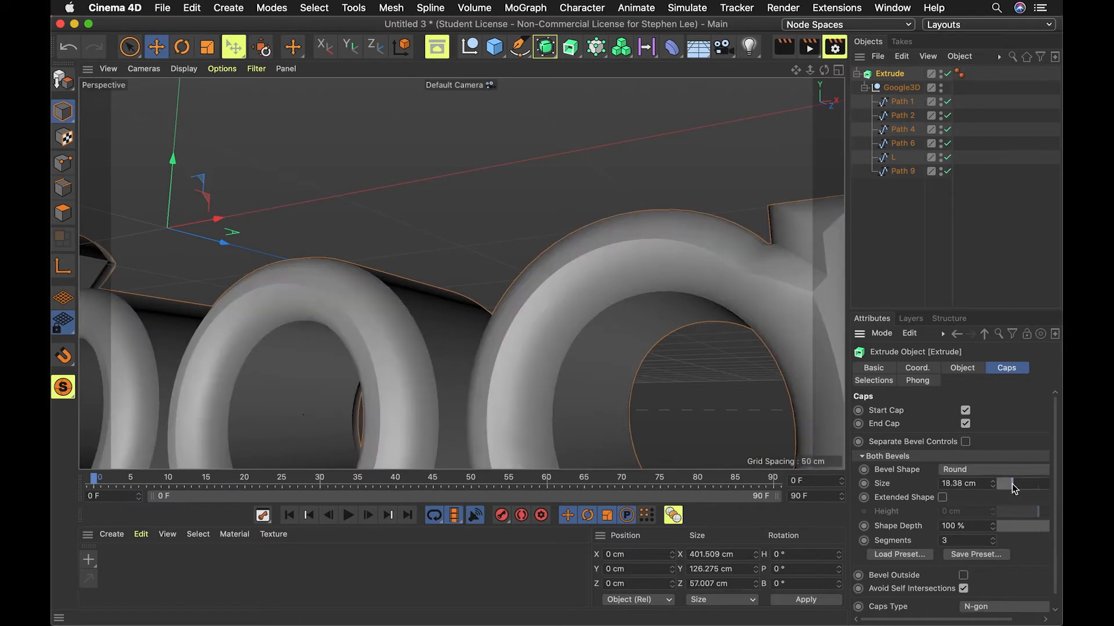
pyautogui.moveTo(1016, 487); pyautogui.dragTo(1001, 488)
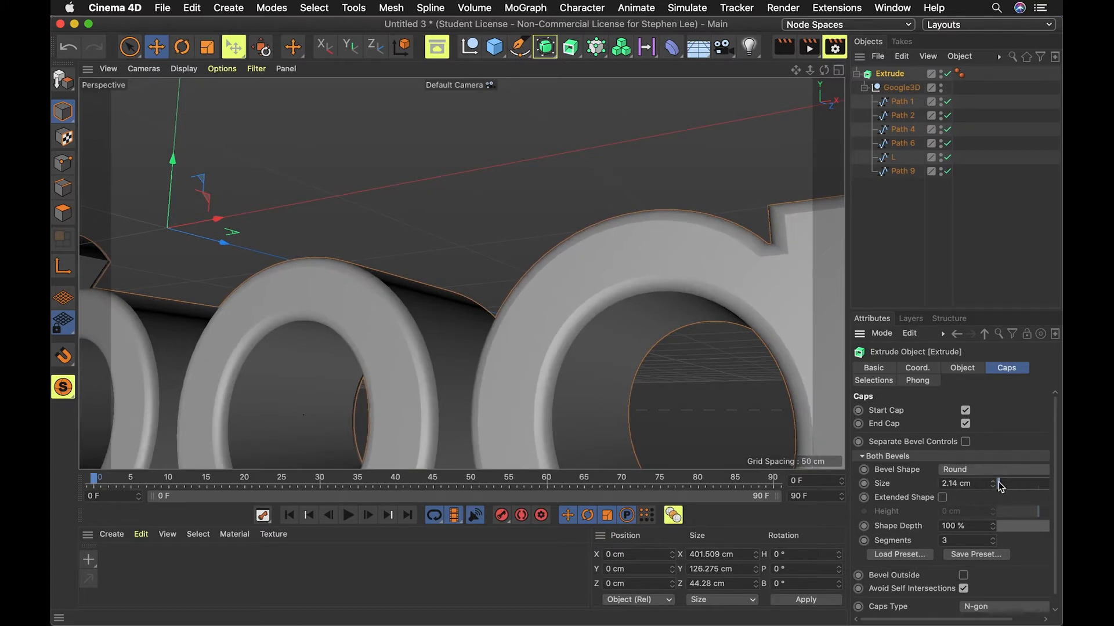
# Step: Change the cap bevel shape to Step and raise its segments to 8, checking the stepped edges from another angle
pyautogui.click(987, 471)
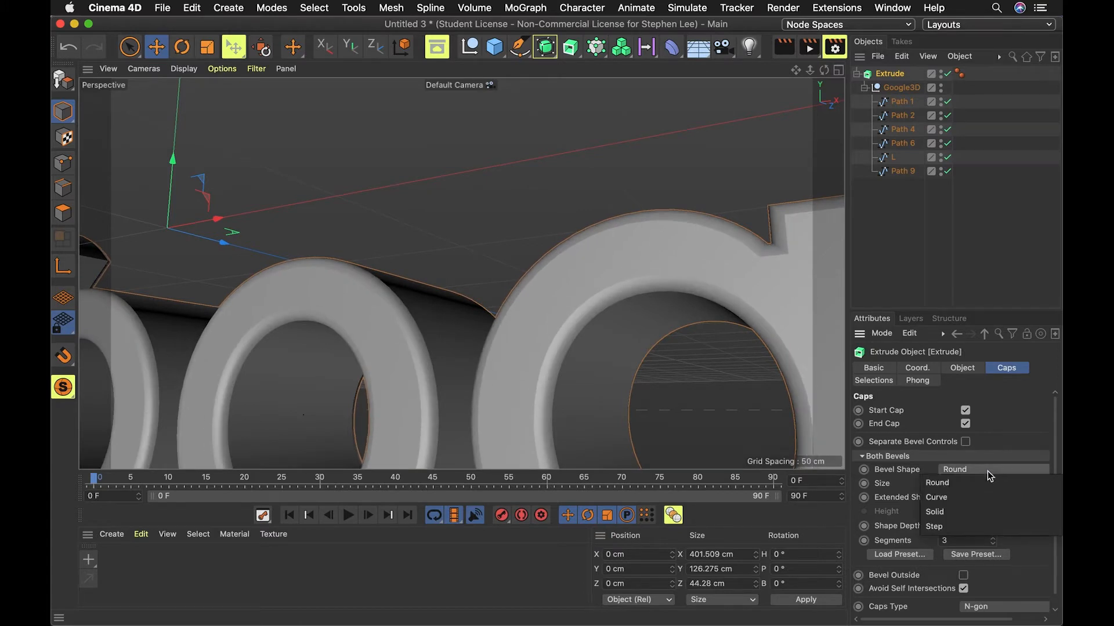
pyautogui.click(955, 526)
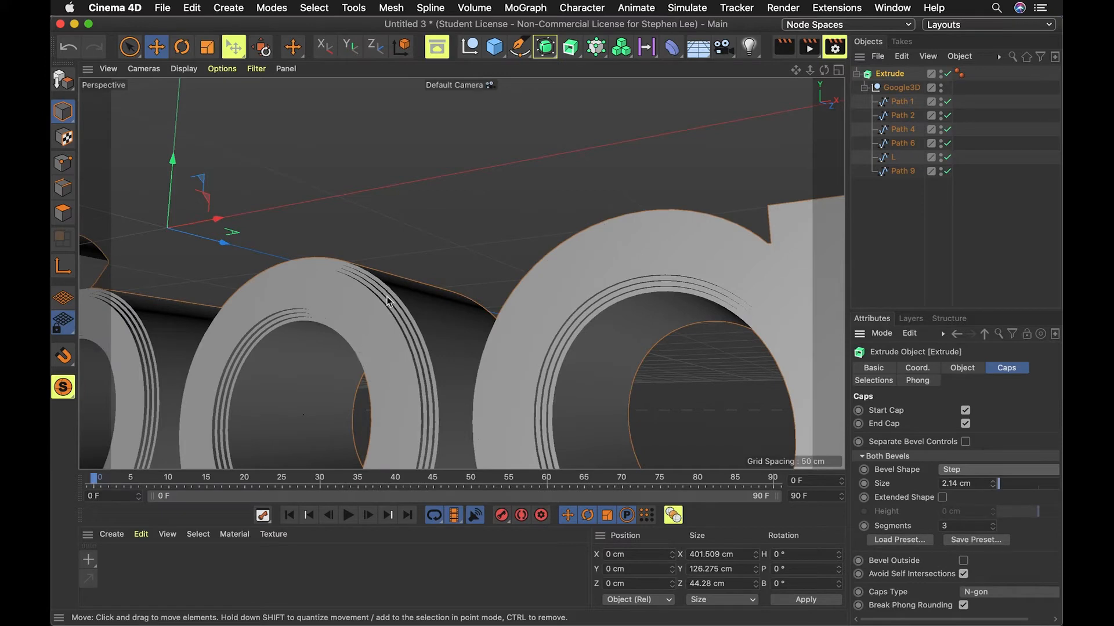
pyautogui.click(993, 529)
pyautogui.click(994, 524)
pyautogui.click(993, 524)
pyautogui.click(993, 525)
pyautogui.click(993, 525)
pyautogui.click(993, 524)
pyautogui.click(993, 524)
pyautogui.press('3')
pyautogui.moveTo(509, 362)
pyautogui.mouseDown()
pyautogui.moveTo(649, 427)
pyautogui.moveTo(673, 406)
pyautogui.moveTo(574, 366)
pyautogui.moveTo(426, 381)
pyautogui.moveTo(522, 377)
pyautogui.mouseUp()
pyautogui.doubleClick(961, 526)
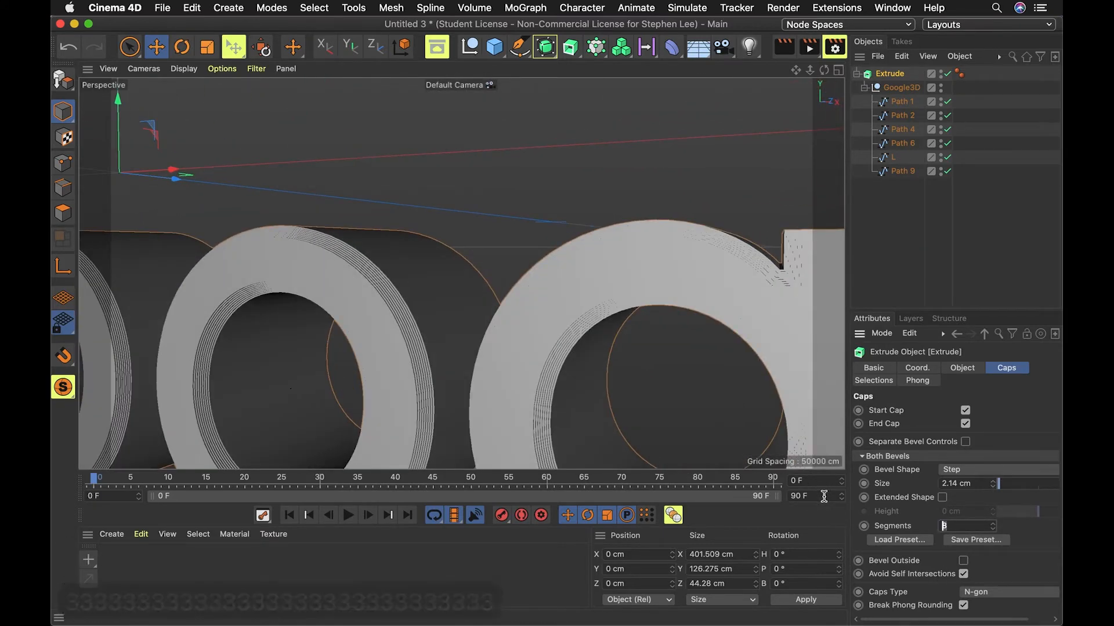
# Step: Set the cap bevel shape back to Round and check the smooth edges across the whole logo
pyautogui.click(967, 471)
pyautogui.click(965, 485)
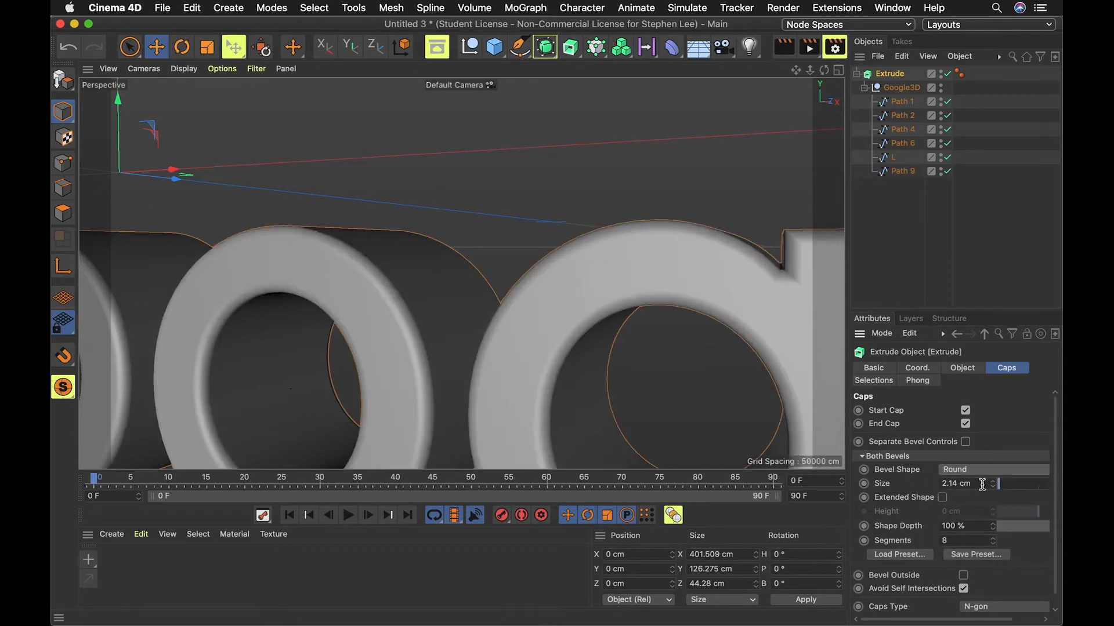
pyautogui.scroll(5, 497, 328)
pyautogui.scroll(-10, 476, 383)
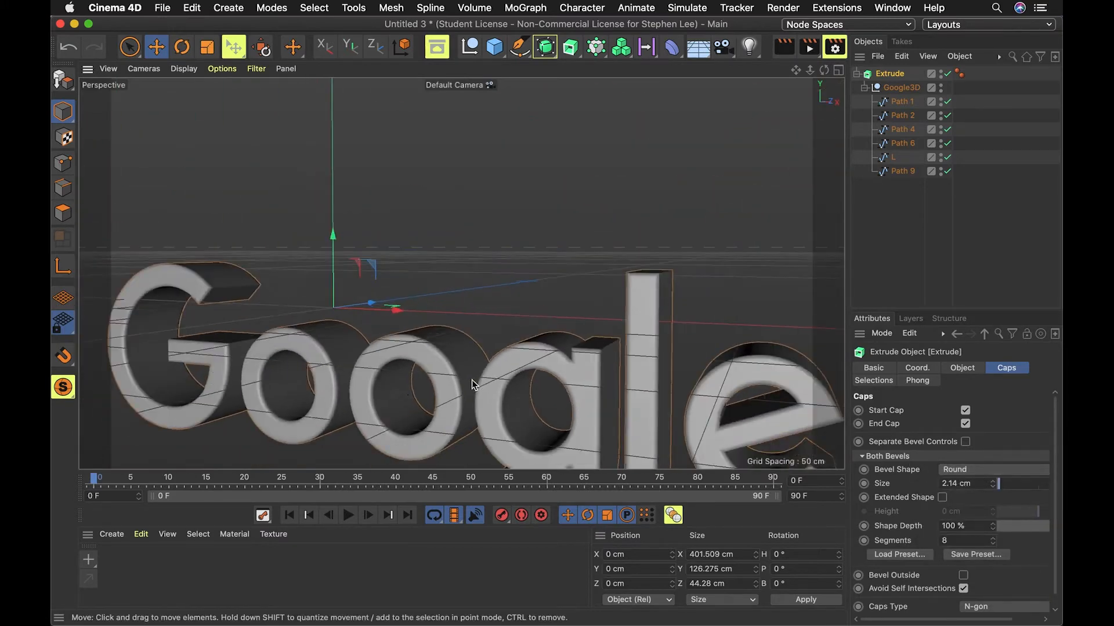
pyautogui.scroll(-4, 472, 381)
pyautogui.press('3')
pyautogui.moveTo(471, 384); pyautogui.dragTo(497, 414)
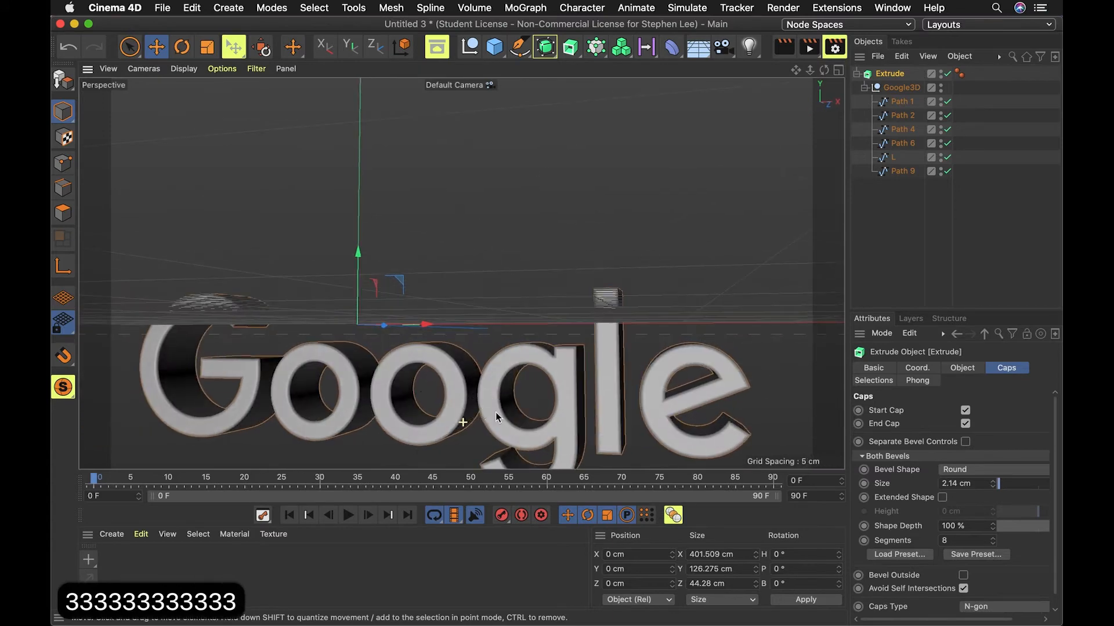
# Step: Set the bevel size of the Extrude object's caps to 2 cm
pyautogui.doubleClick(972, 484)
pyautogui.write('2')
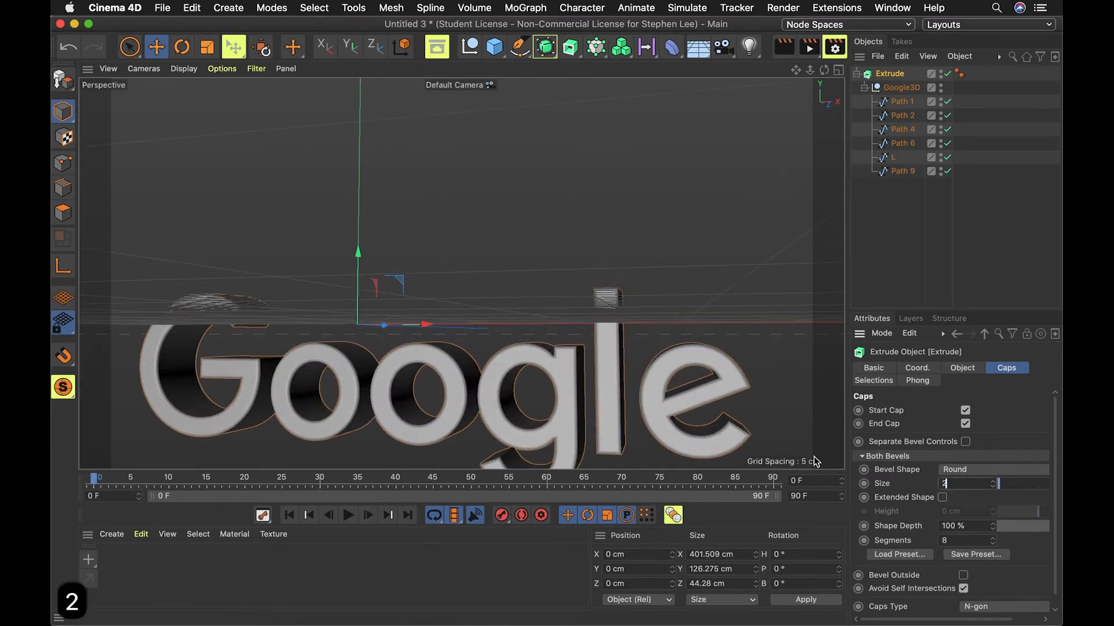
pyautogui.press('Return')
pyautogui.scroll(3, 665, 368)
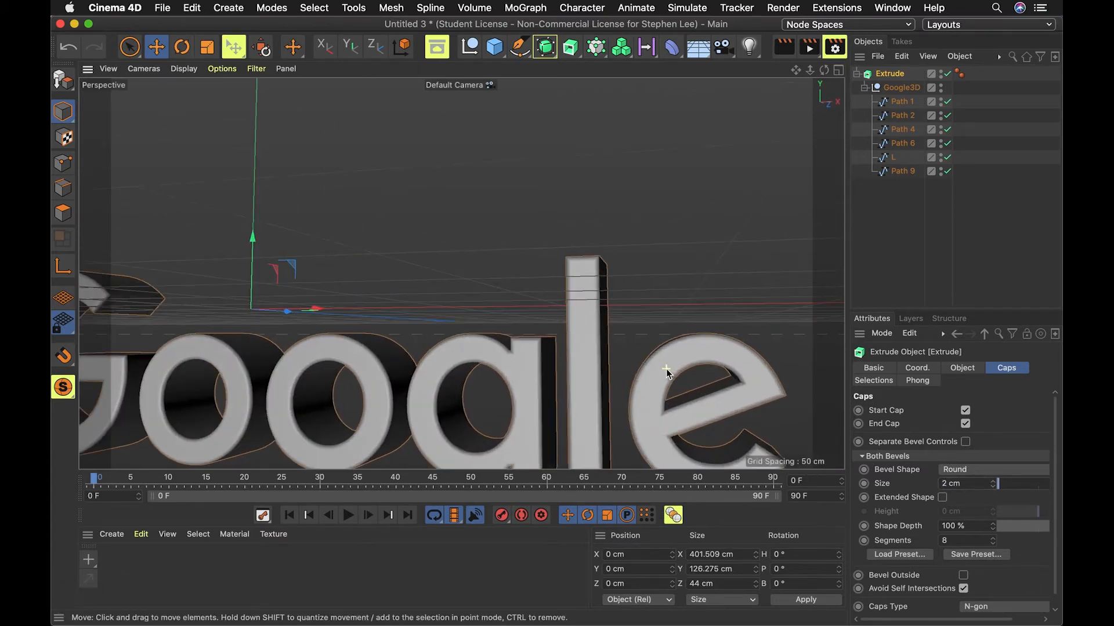
# Step: Examine the beveled logo from several angles and frame all of its letters in the perspective view
pyautogui.scroll(-4, 637, 365)
pyautogui.press('3')
pyautogui.moveTo(517, 351); pyautogui.dragTo(579, 367)
pyautogui.press('1')
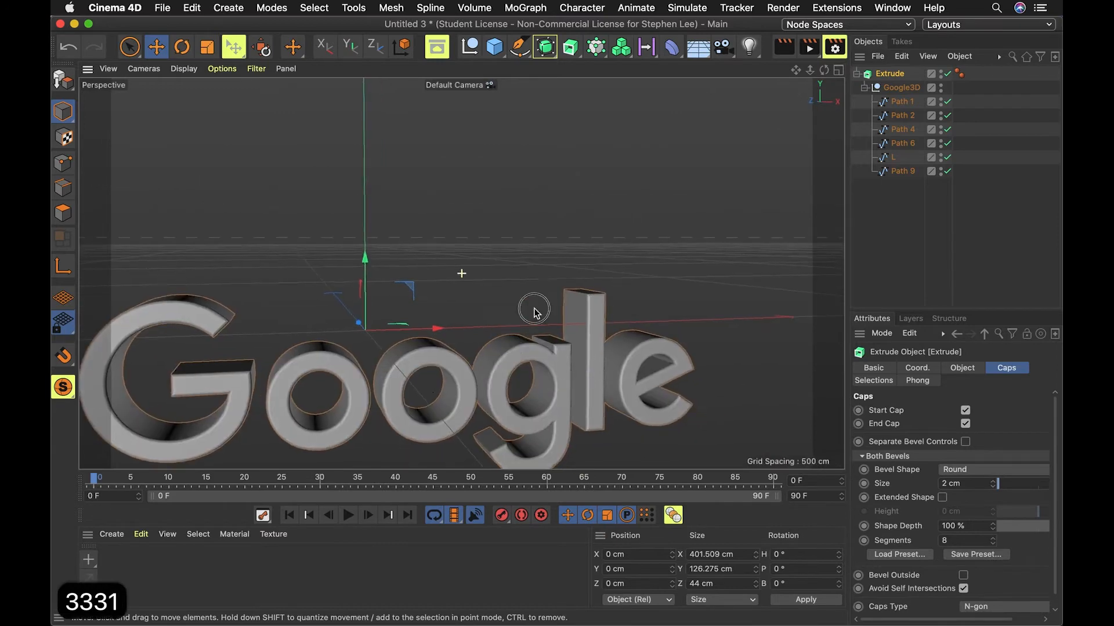
pyautogui.moveTo(534, 312); pyautogui.dragTo(581, 251)
pyautogui.press('3')
pyautogui.moveTo(589, 311); pyautogui.dragTo(588, 334)
pyautogui.press('3')
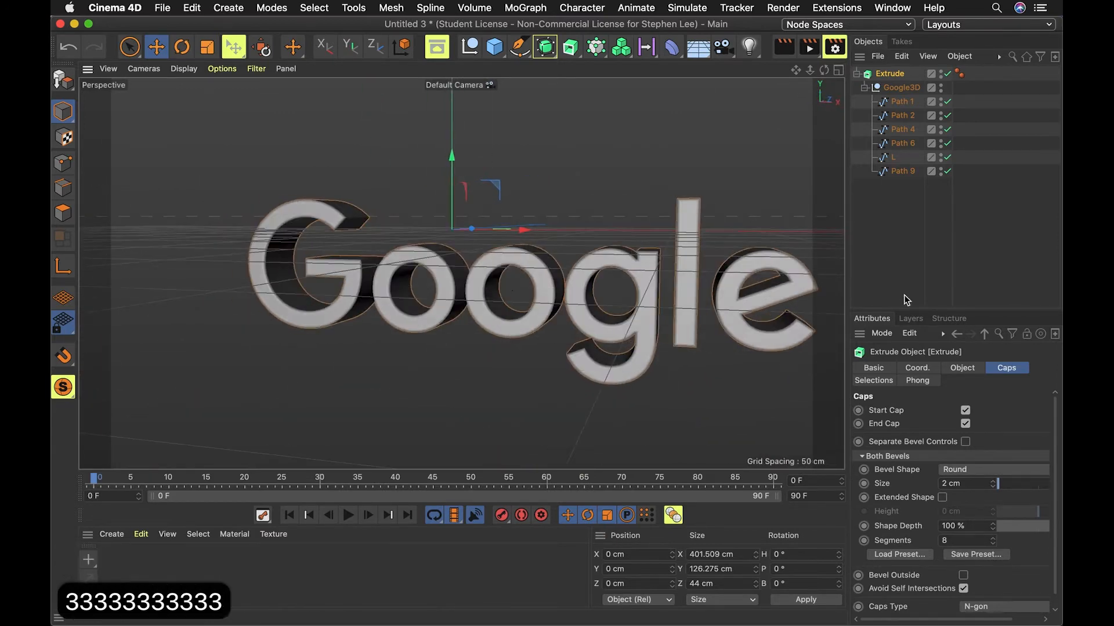
# Step: Select the Path 1 spline in the Google3D group and create a new standard material
pyautogui.click(914, 250)
pyautogui.click(905, 90)
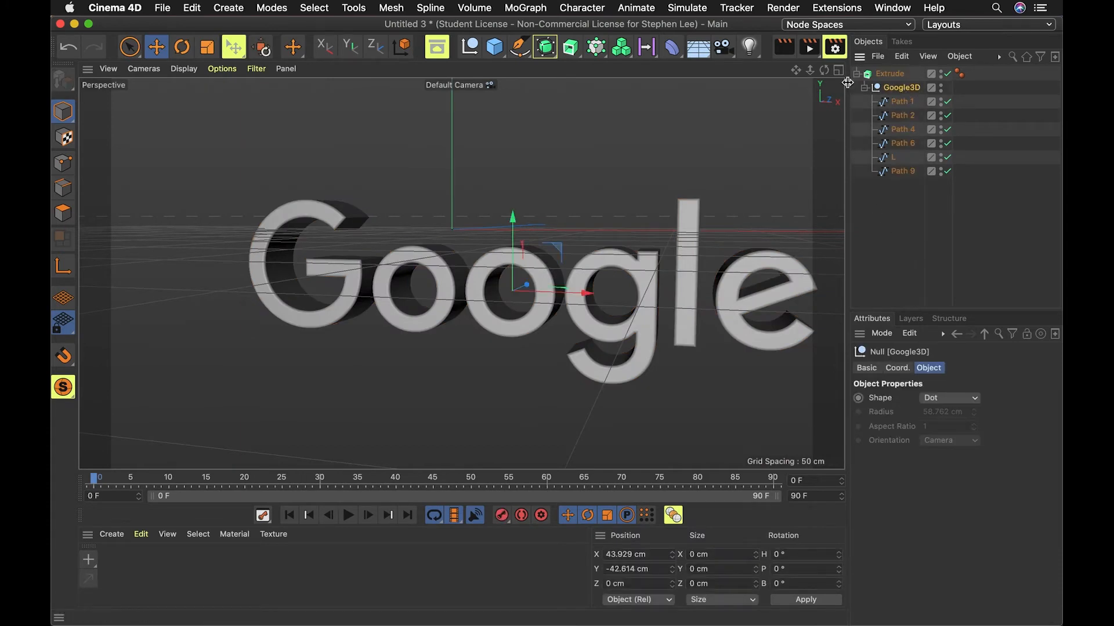
pyautogui.click(864, 88)
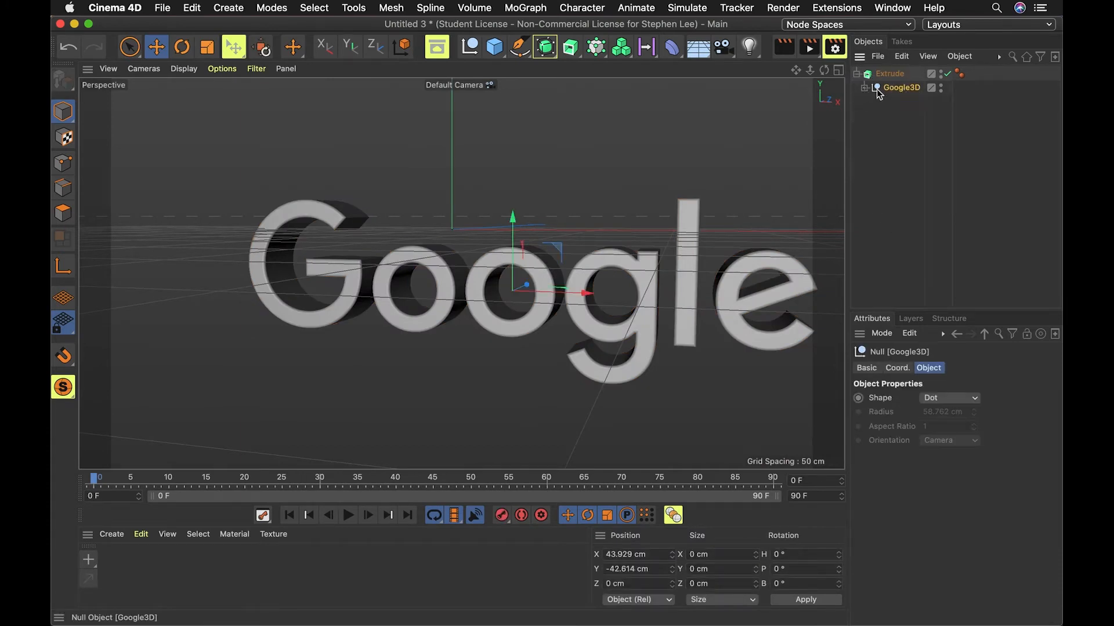
pyautogui.click(865, 88)
pyautogui.click(901, 102)
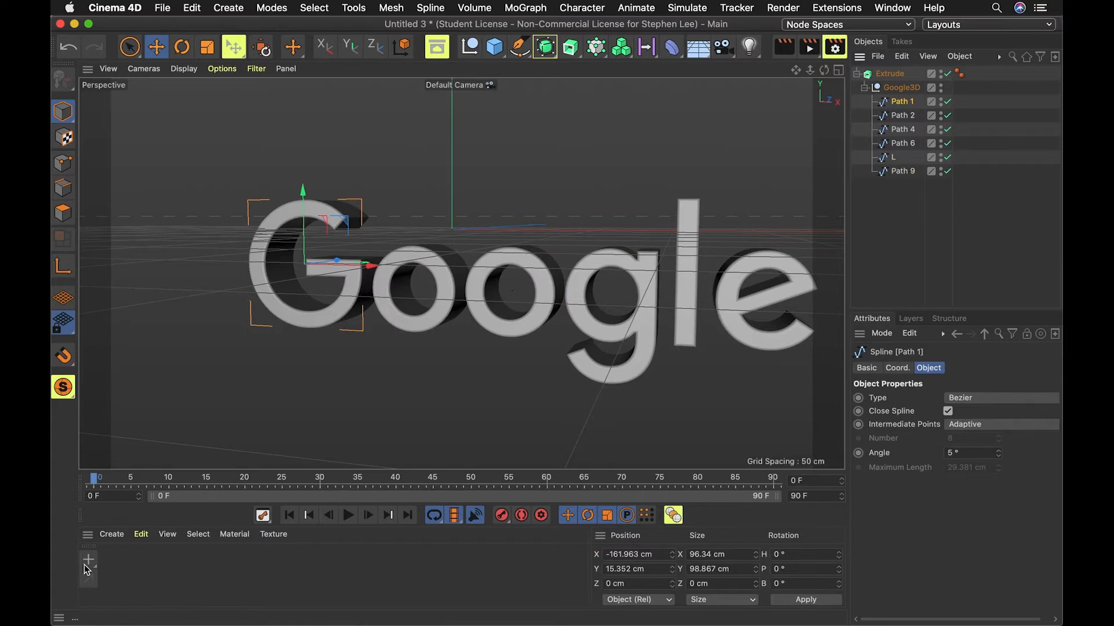
pyautogui.click(123, 536)
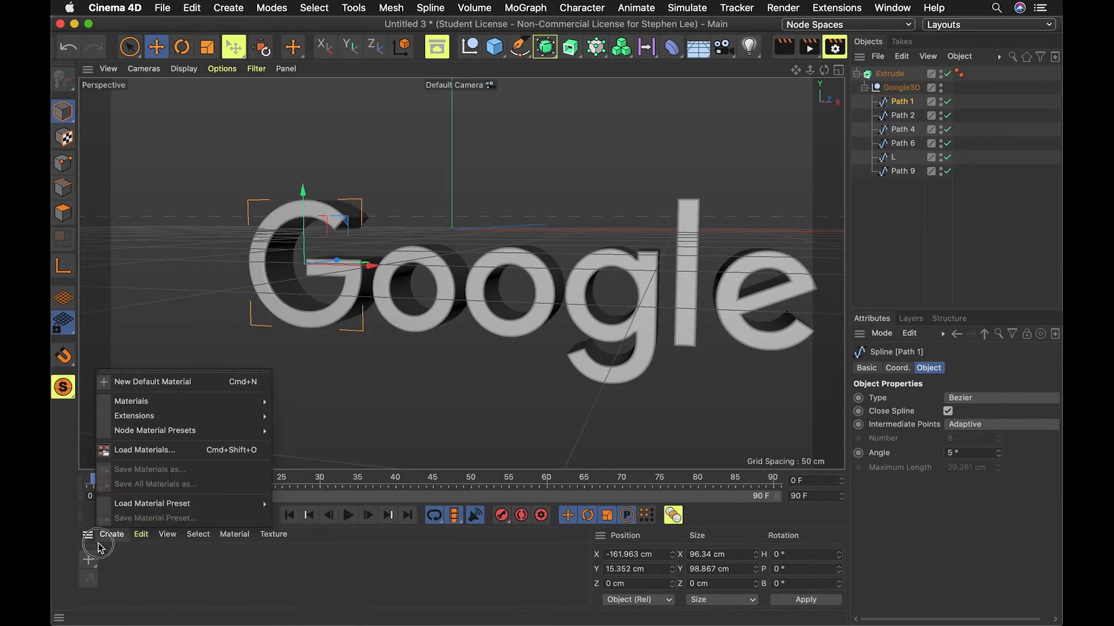
pyautogui.moveTo(127, 409)
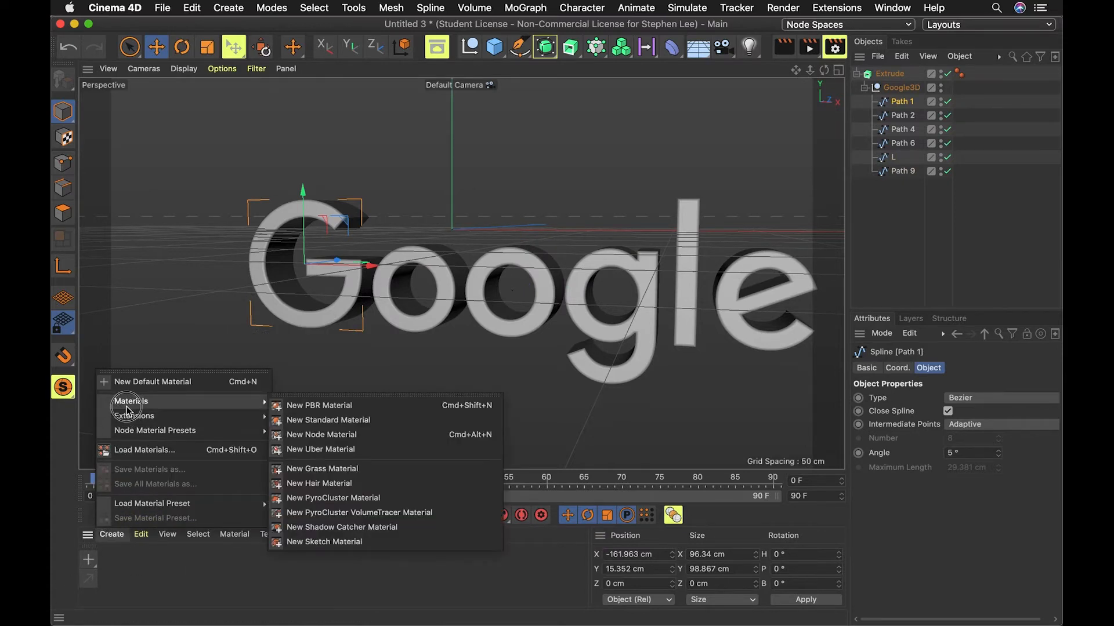
pyautogui.click(335, 419)
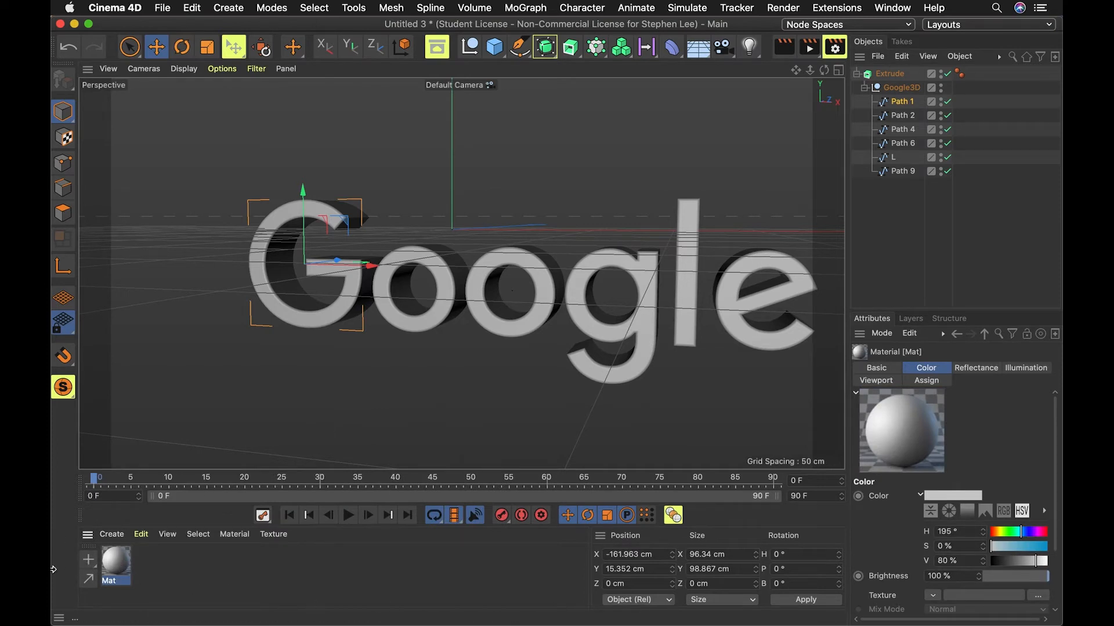
# Step: Make the new material green with a hue of 97° and 100% saturation, and close its editor
pyautogui.doubleClick(115, 563)
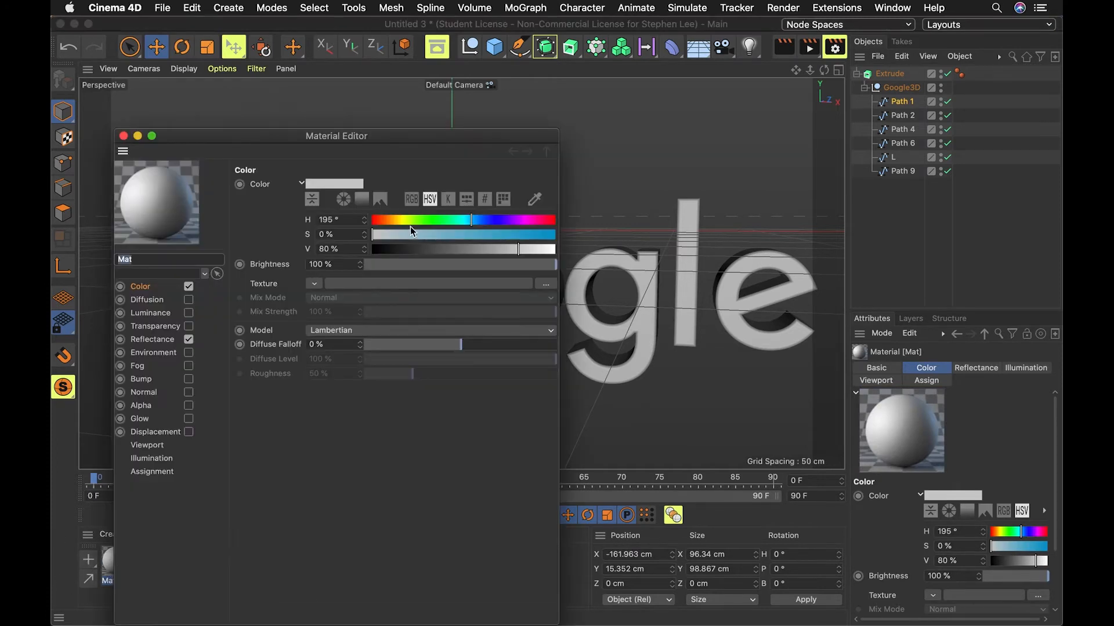
pyautogui.moveTo(426, 224); pyautogui.dragTo(421, 224)
pyautogui.click(552, 235)
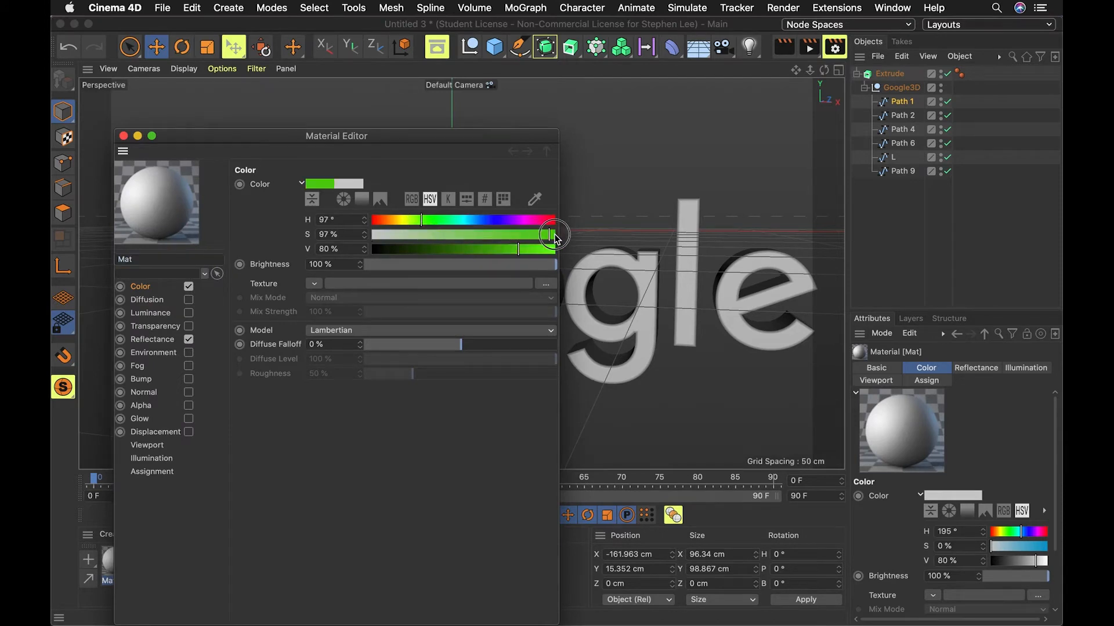
pyautogui.click(123, 136)
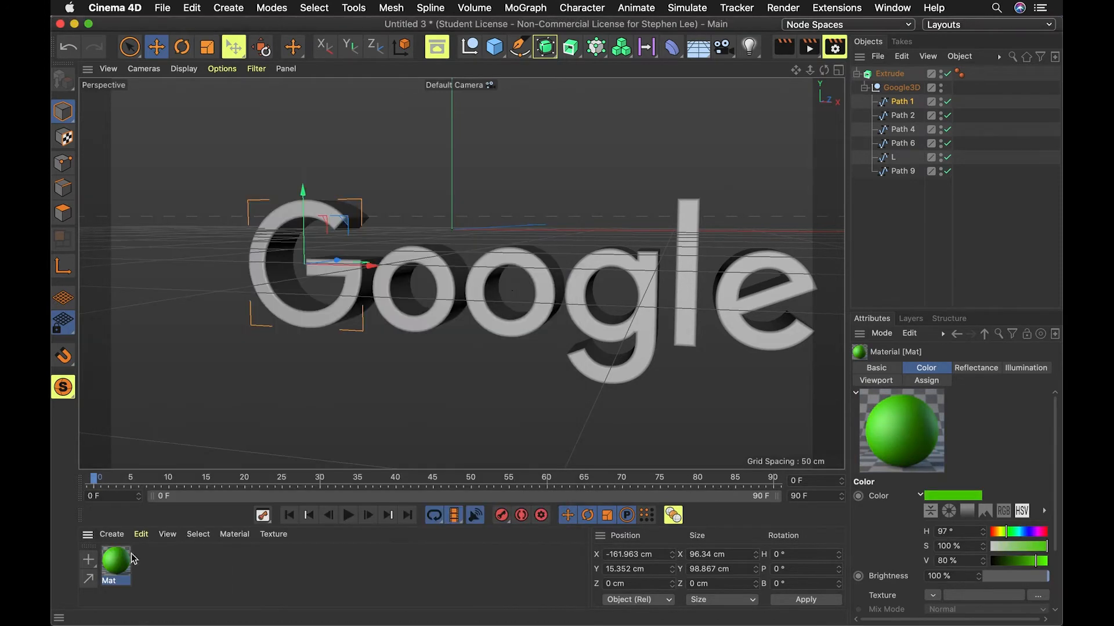
# Step: Apply the green material to the Path 1 spline and move its tag up to the Extrude object
pyautogui.moveTo(117, 565); pyautogui.dragTo(906, 109)
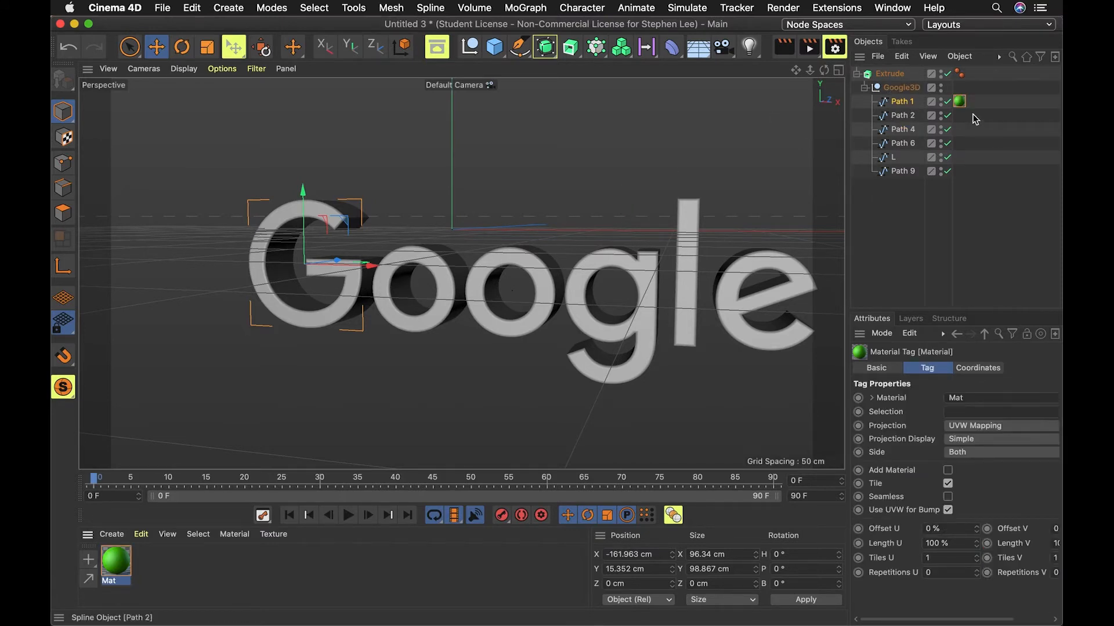
pyautogui.moveTo(961, 102); pyautogui.dragTo(890, 74)
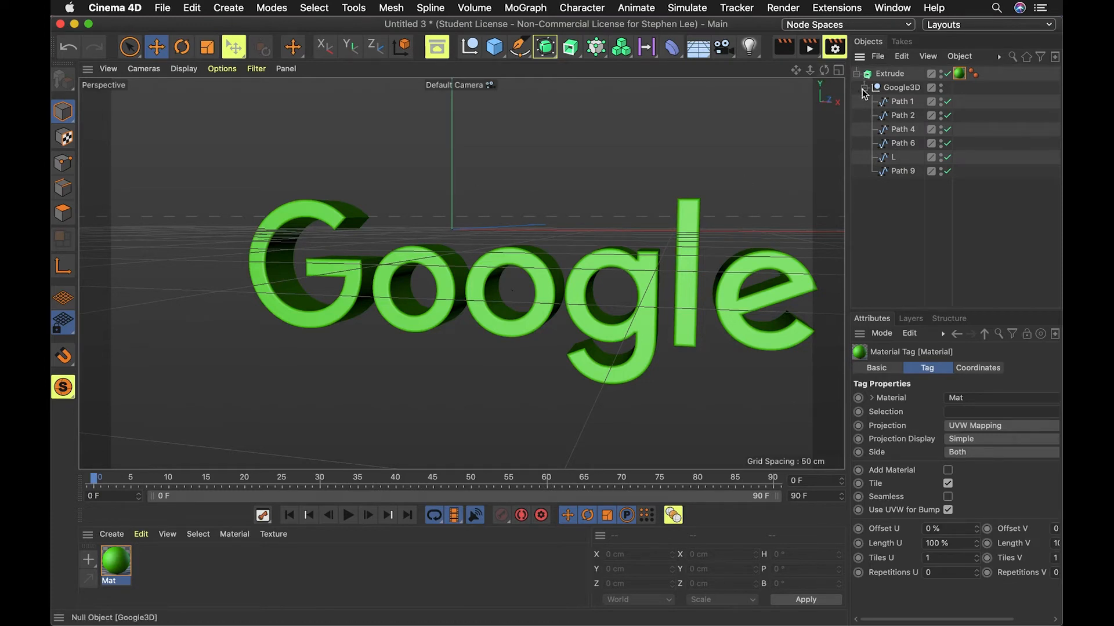
pyautogui.click(863, 89)
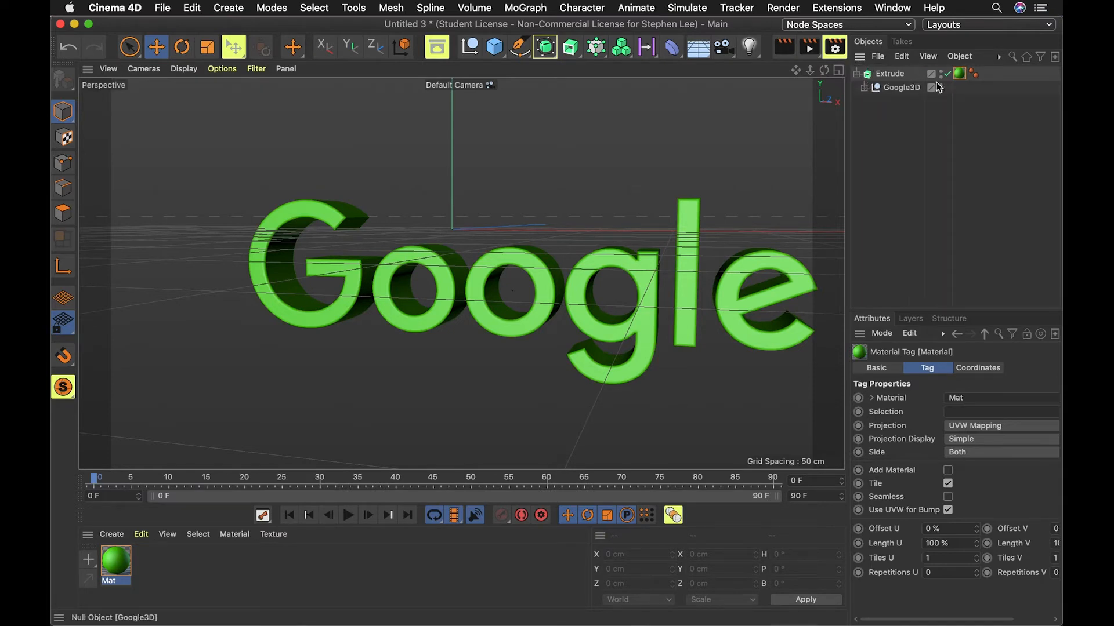
pyautogui.click(865, 88)
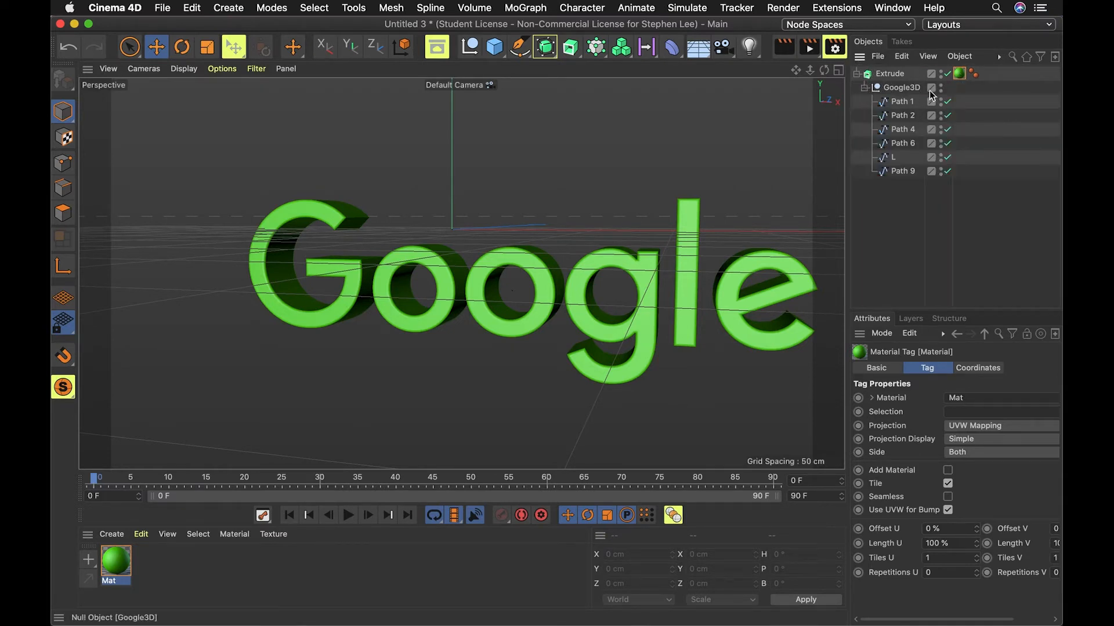
# Step: Delete the green material tag from the Extrude object
pyautogui.press('Delete')
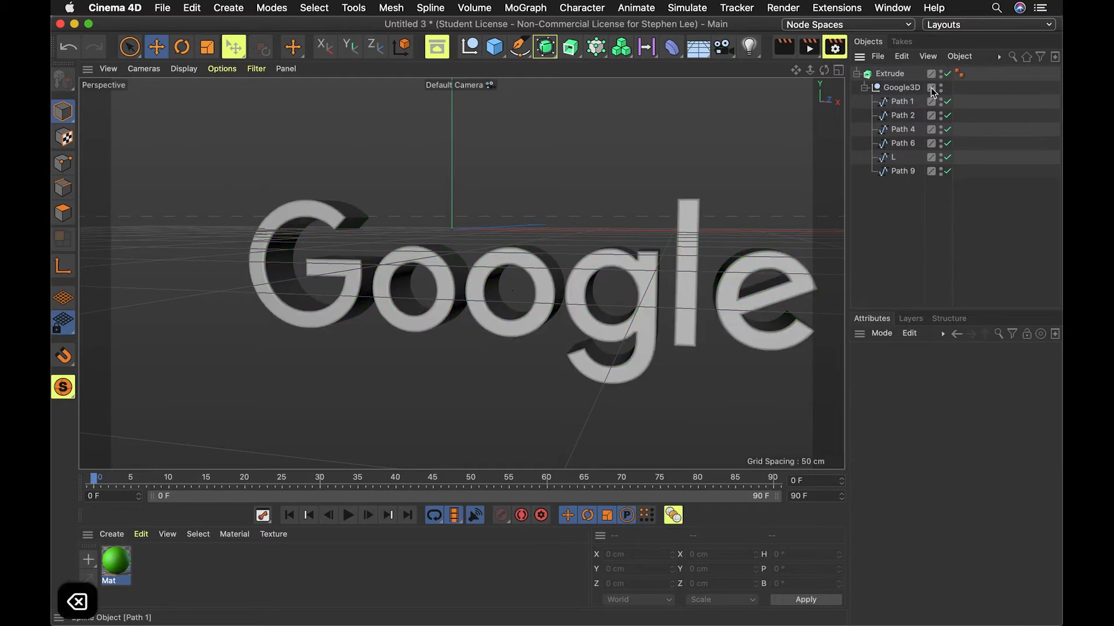
pyautogui.click(894, 74)
pyautogui.click(855, 75)
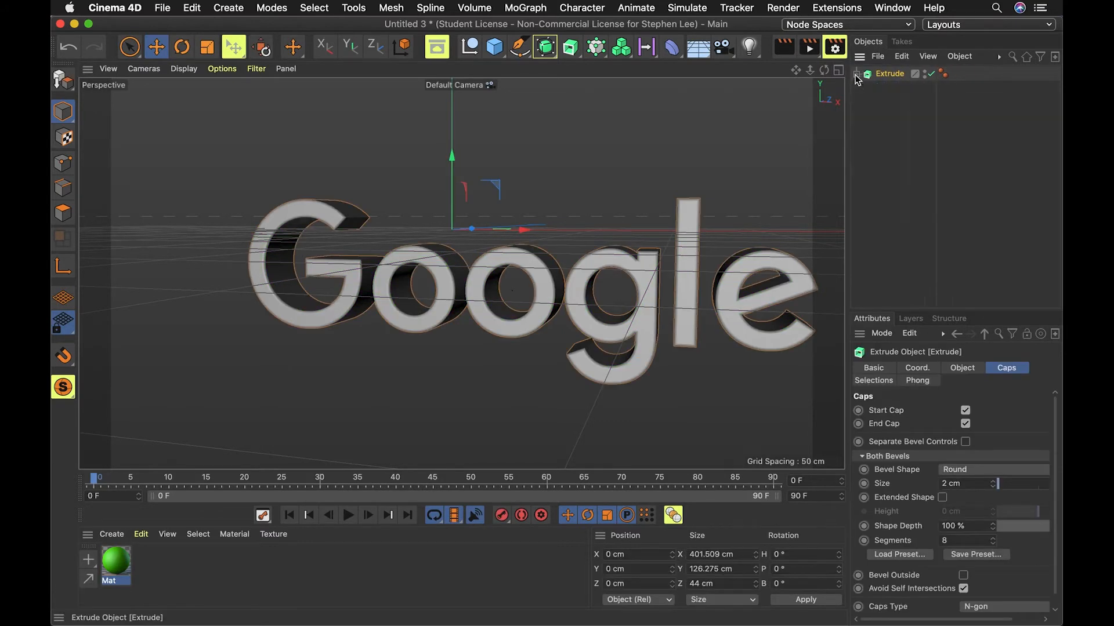
pyautogui.click(858, 75)
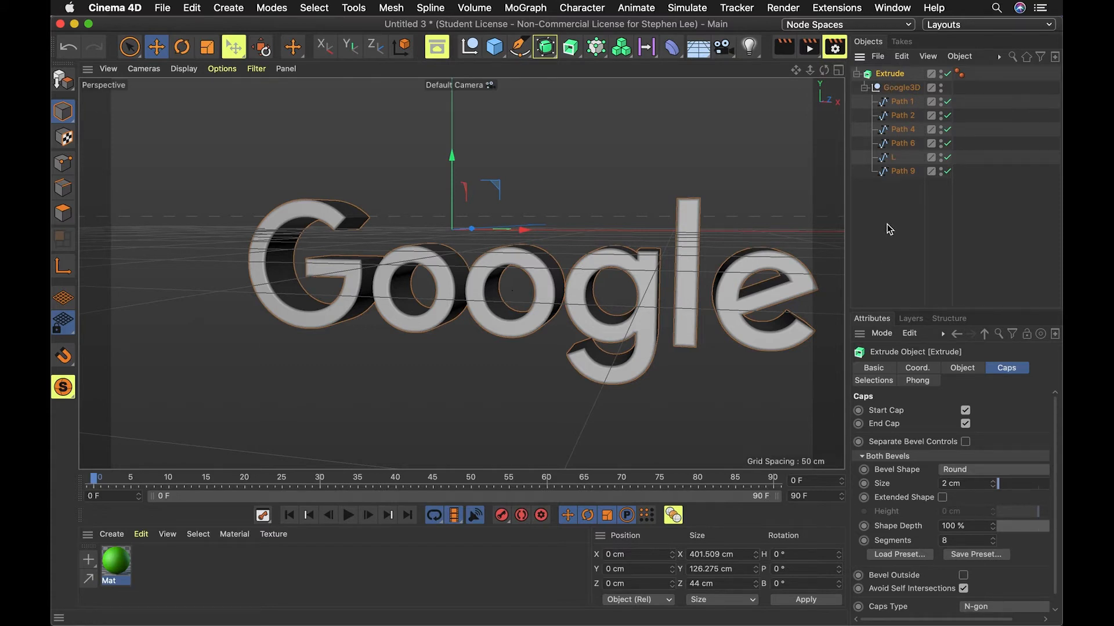
# Step: Look up the Make Editable command for the Extrude object in the command search
pyautogui.rightClick(885, 77)
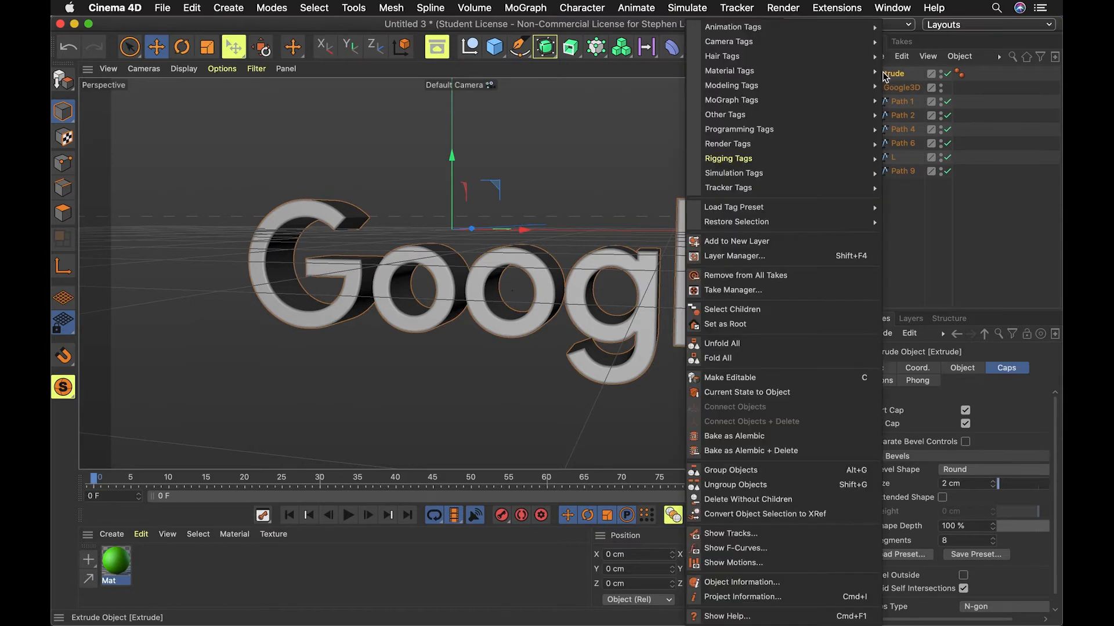
pyautogui.click(884, 74)
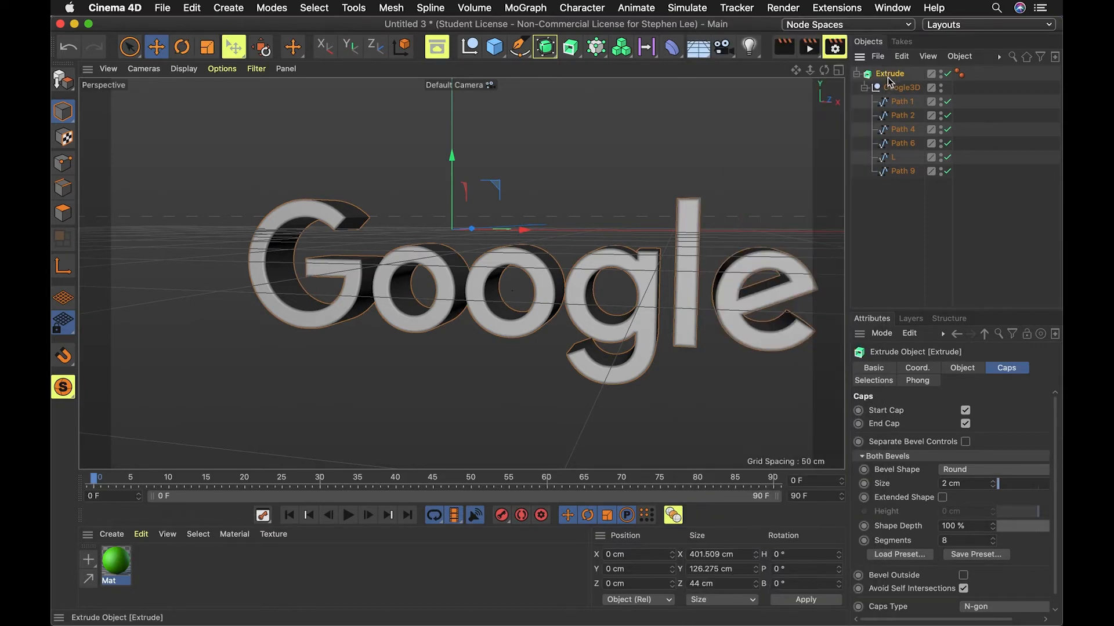
pyautogui.hotkey('shift', 'c')
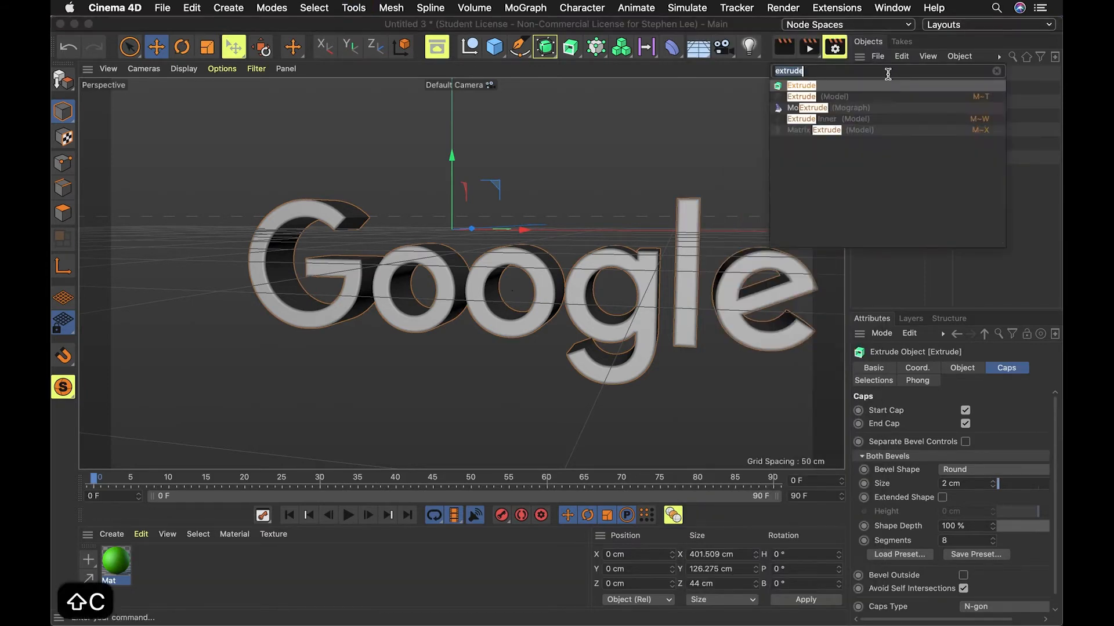
pyautogui.write('mskr')
pyautogui.press('BackSpace')
pyautogui.press('BackSpace')
pyautogui.press('BackSpace')
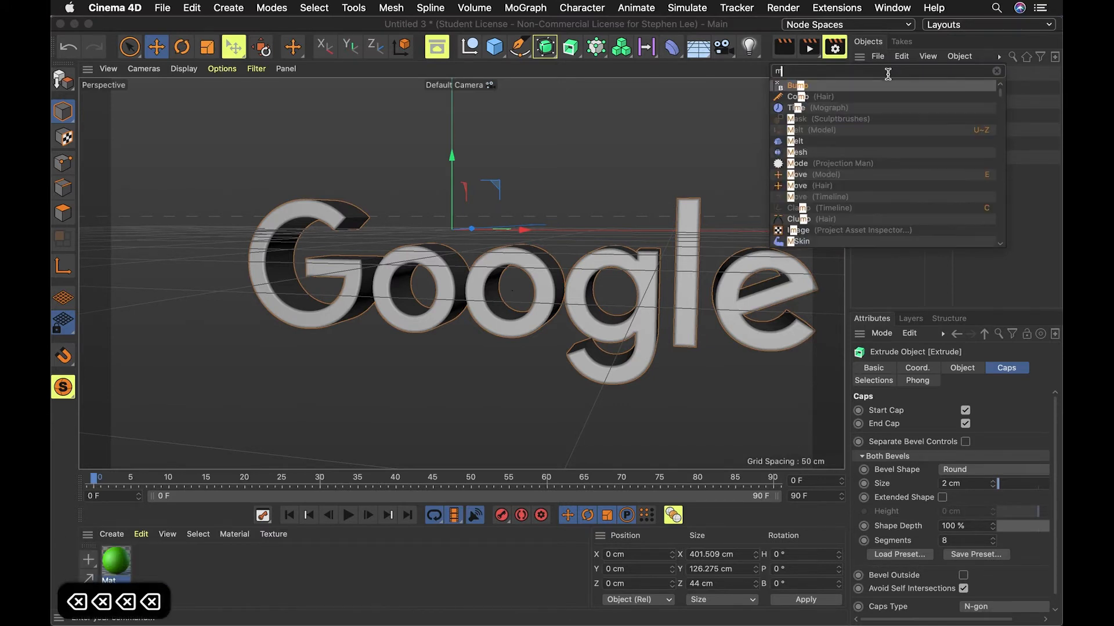
pyautogui.write('ake e')
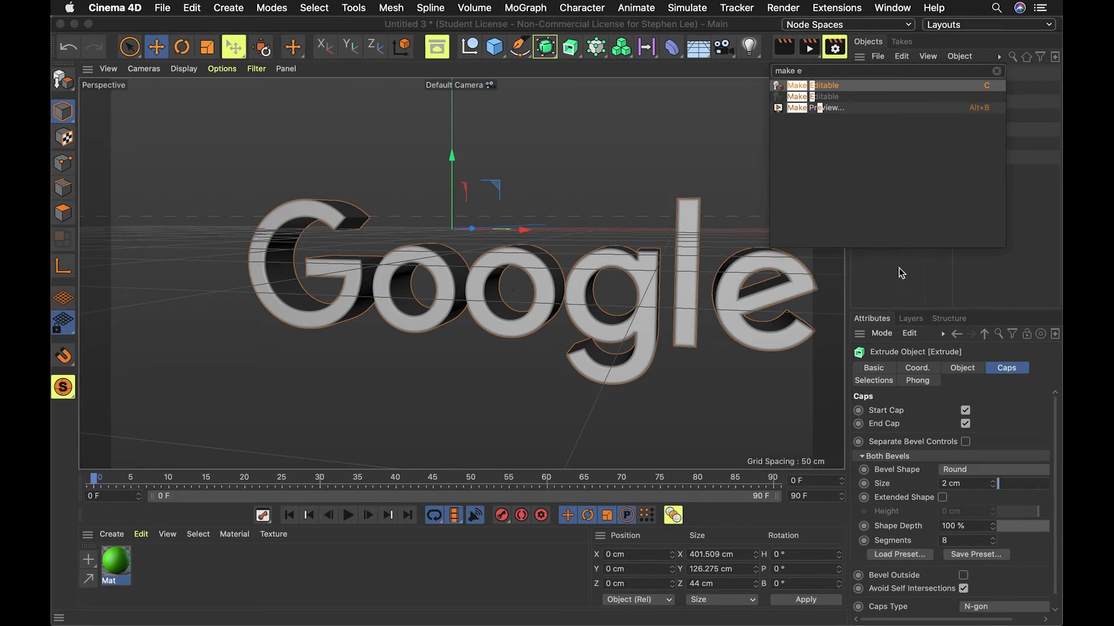
pyautogui.press('Escape')
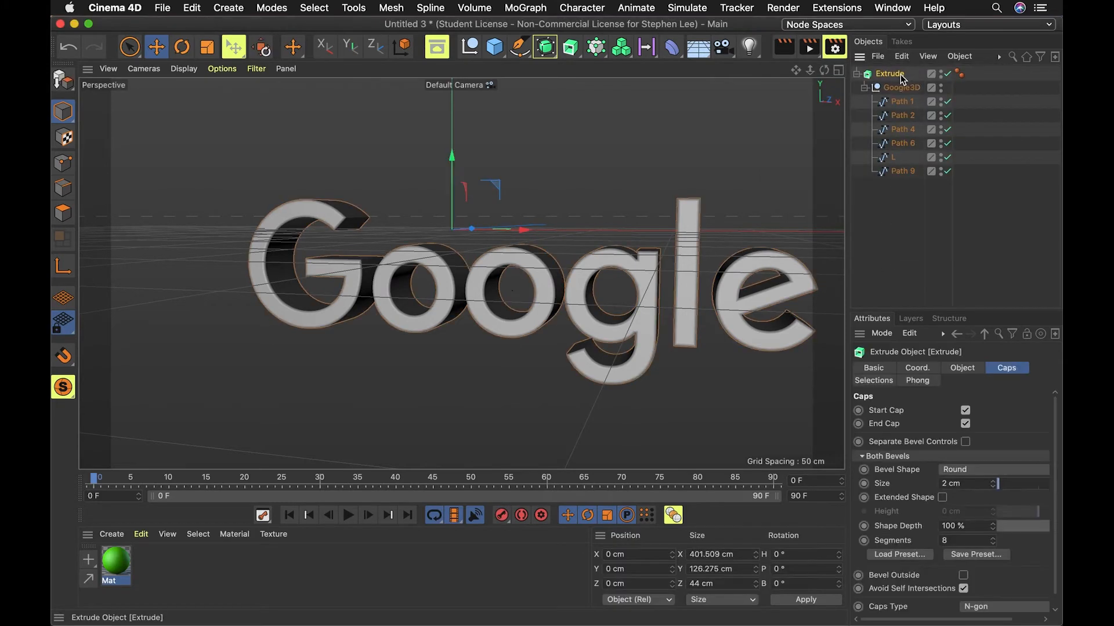
# Step: Make the Extrude object editable and select several of the resulting letter extrusions to inspect them
pyautogui.press('c')
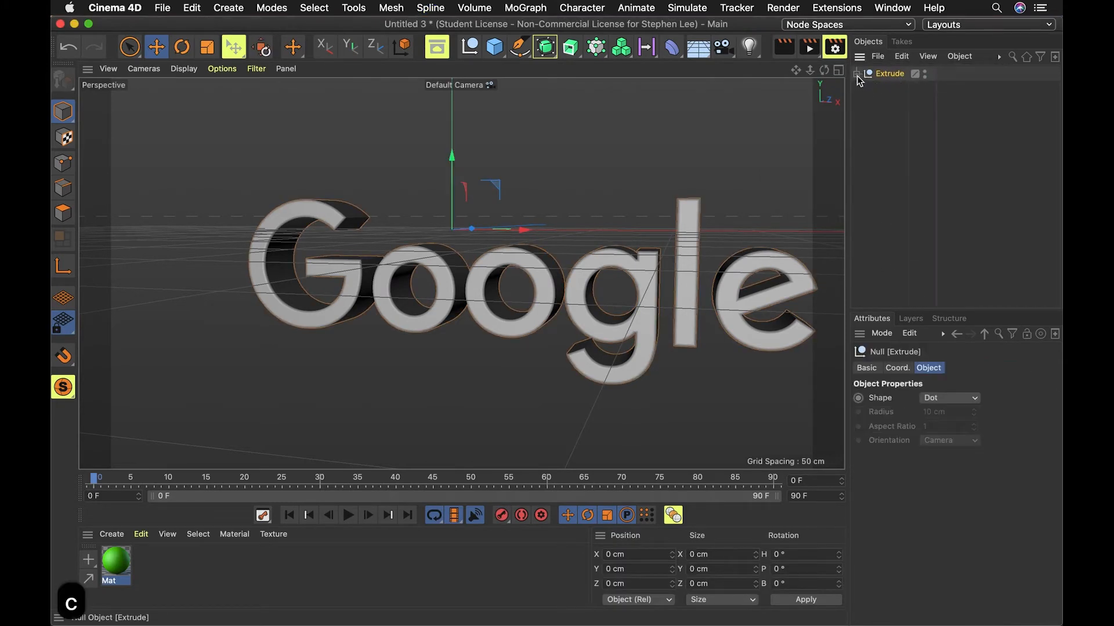
pyautogui.click(857, 74)
pyautogui.click(910, 117)
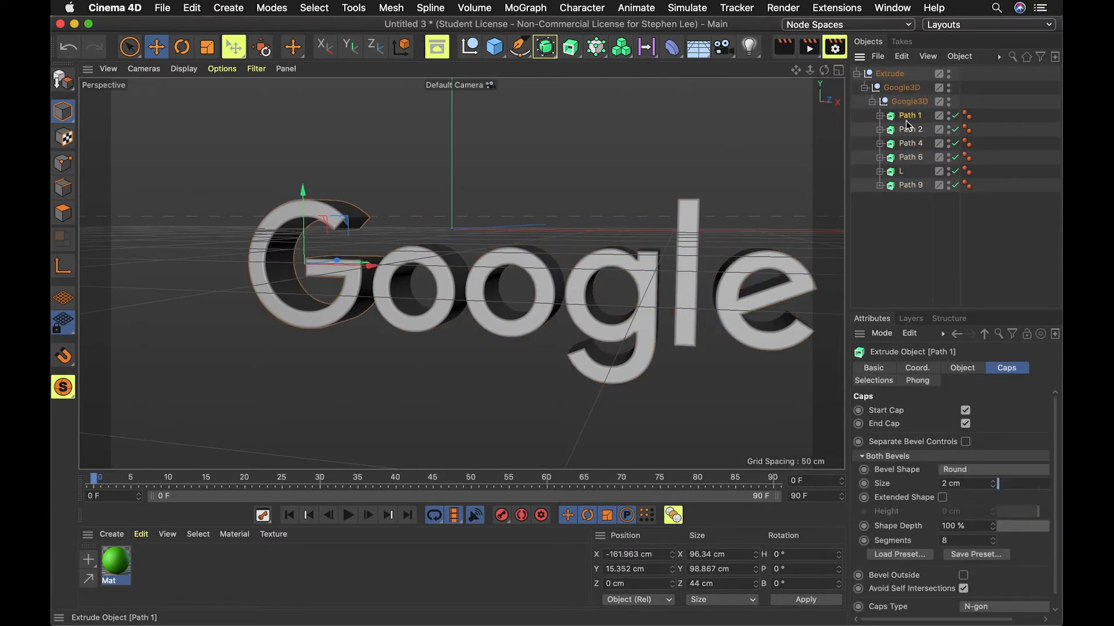
pyautogui.click(913, 132)
pyautogui.click(910, 149)
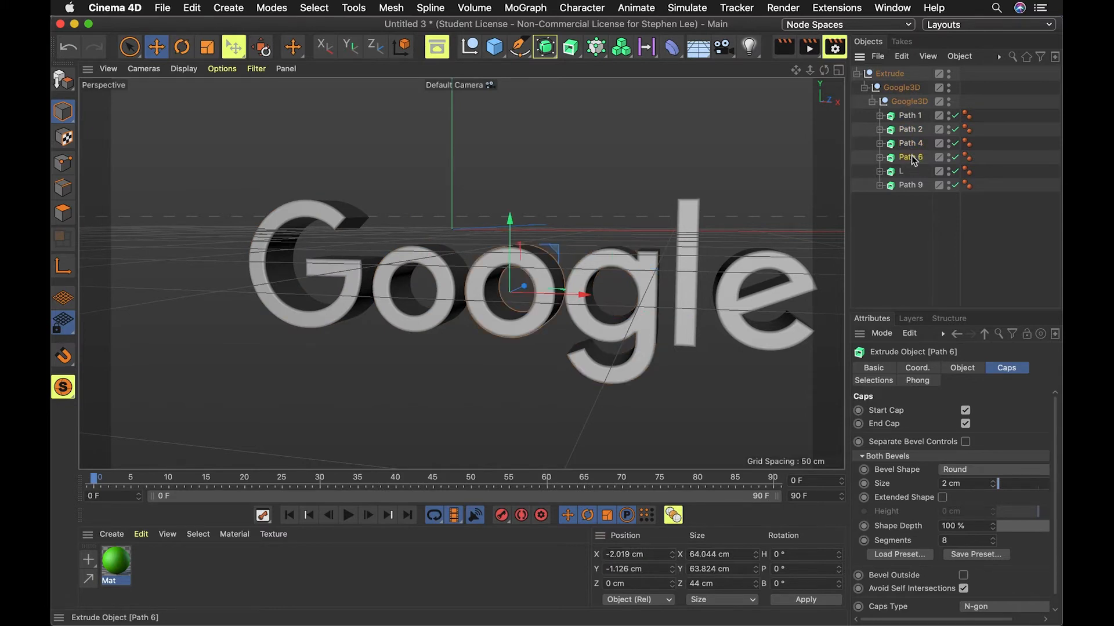
pyautogui.click(912, 184)
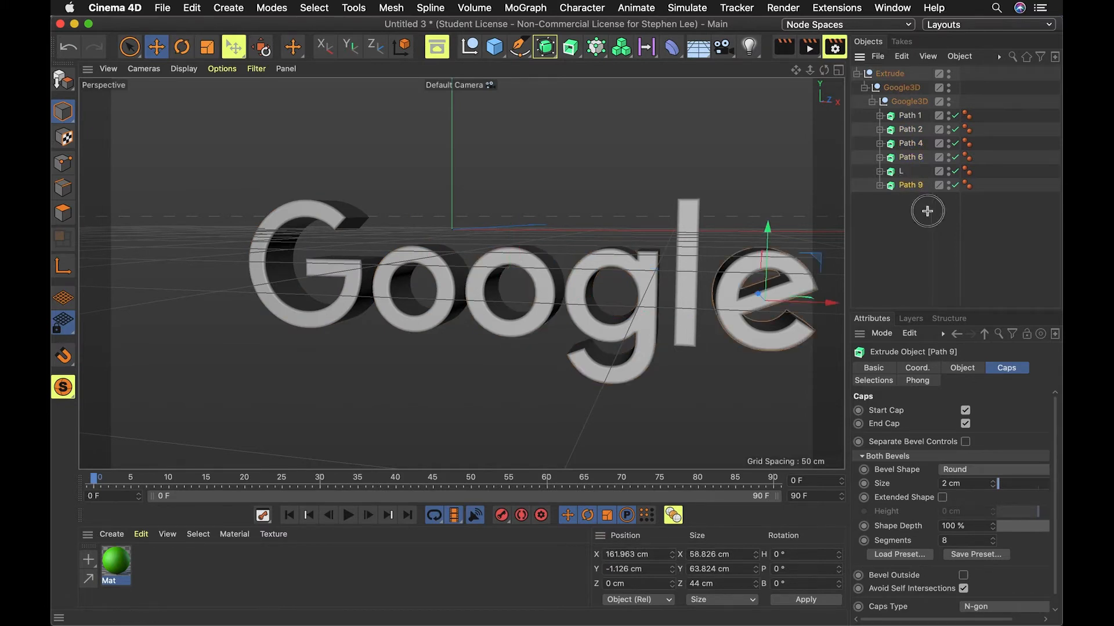
pyautogui.click(930, 211)
# Step: Examine the splines nested inside the Path 1 and Path 2 extrusions and check the Path 4 and Path 6 objects
pyautogui.click(906, 117)
pyautogui.click(880, 116)
pyautogui.click(880, 144)
pyautogui.click(886, 145)
pyautogui.click(905, 171)
pyautogui.click(906, 185)
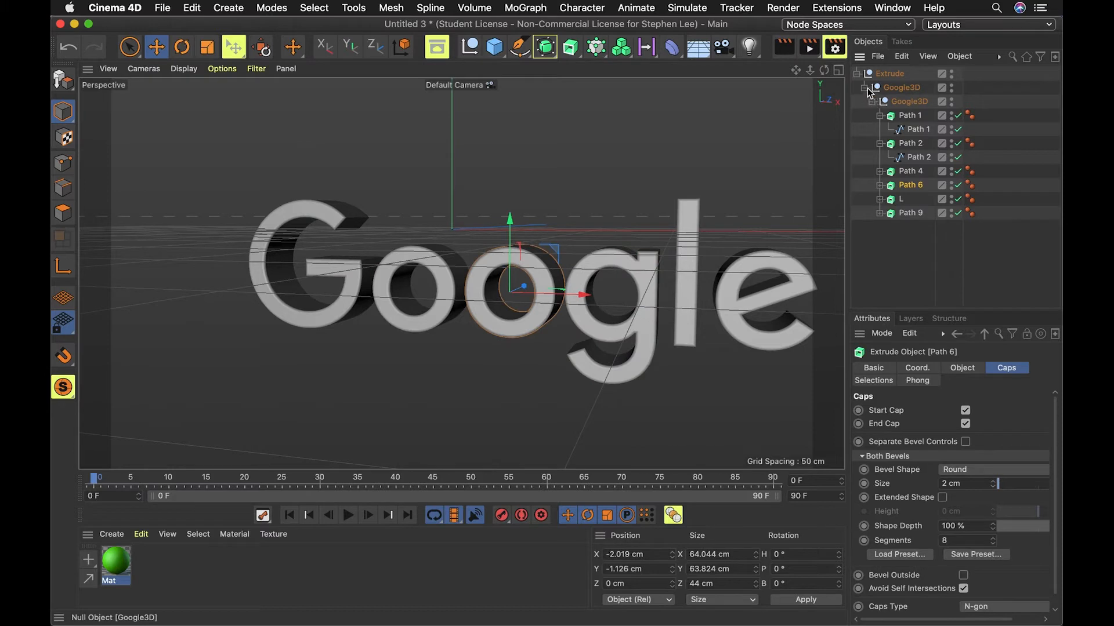
# Step: Undo the conversion of the Extrude object into editable objects
pyautogui.press('super+z')
pyautogui.press('super+z')
pyautogui.press('super+z')
pyautogui.press('super+z')
pyautogui.press('super+z')
pyautogui.press('super+z')
pyautogui.press('super+z')
pyautogui.press('super+z')
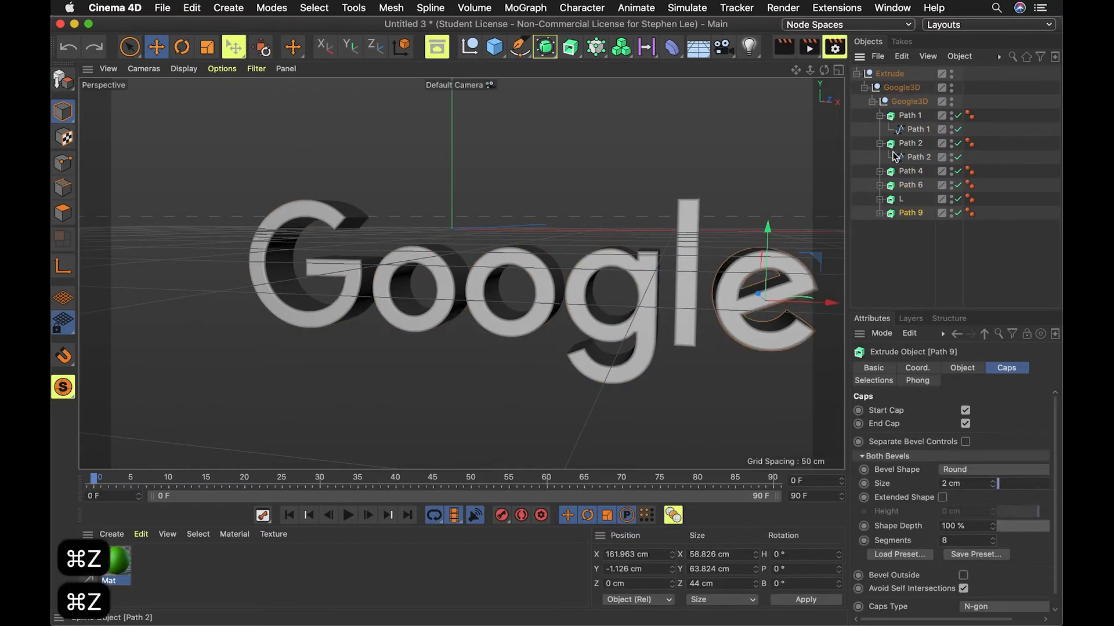
pyautogui.press('super+z')
pyautogui.press('super+z')
pyautogui.press('super+z')
pyautogui.press('super+z')
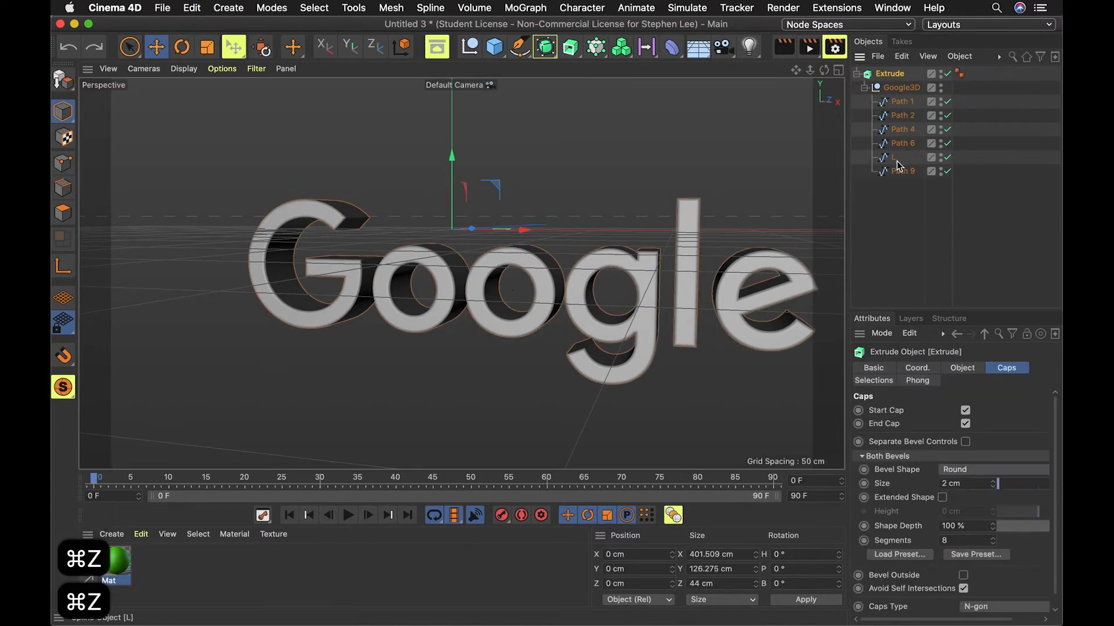
# Step: Collapse the Extrude hierarchy and duplicate the Extrude object directly below the original
pyautogui.click(901, 199)
pyautogui.click(857, 75)
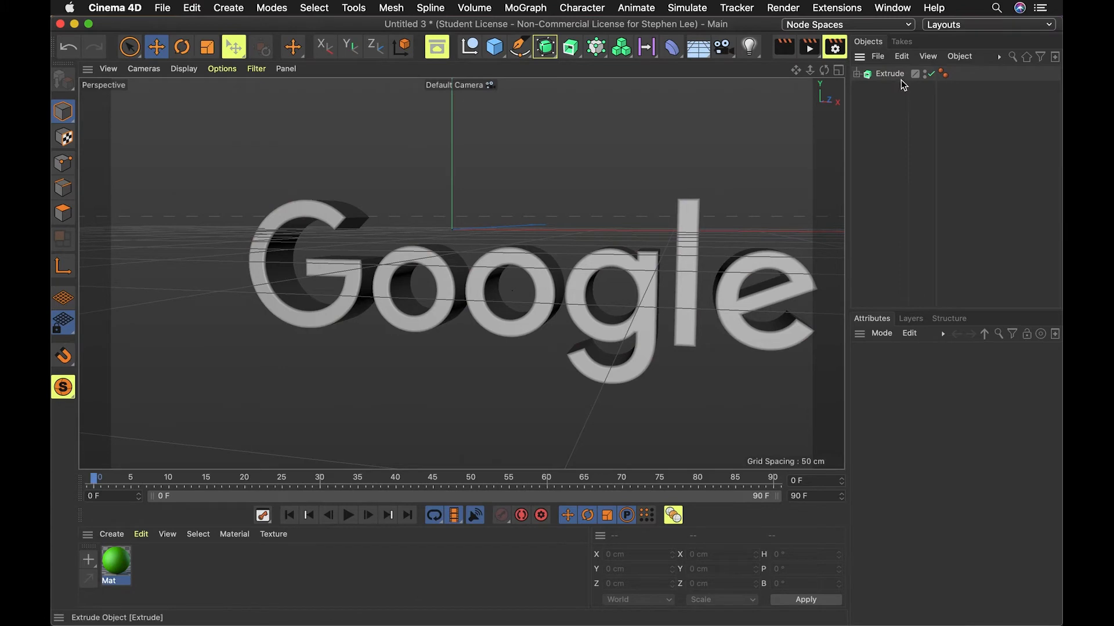
pyautogui.moveTo(901, 78); pyautogui.dragTo(905, 121)
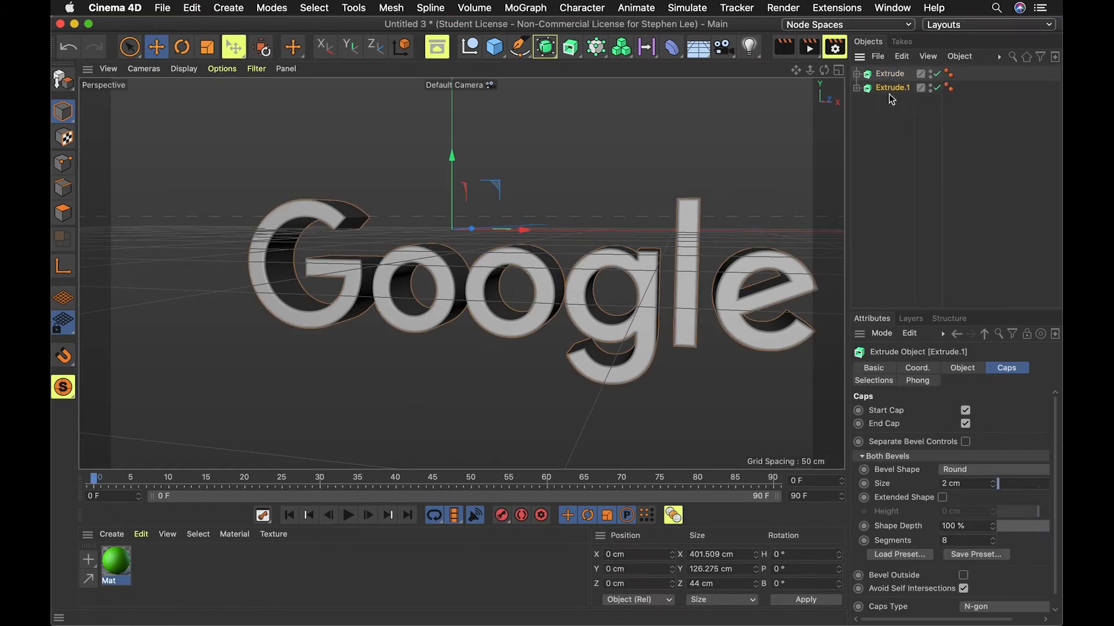
pyautogui.click(856, 88)
pyautogui.click(857, 88)
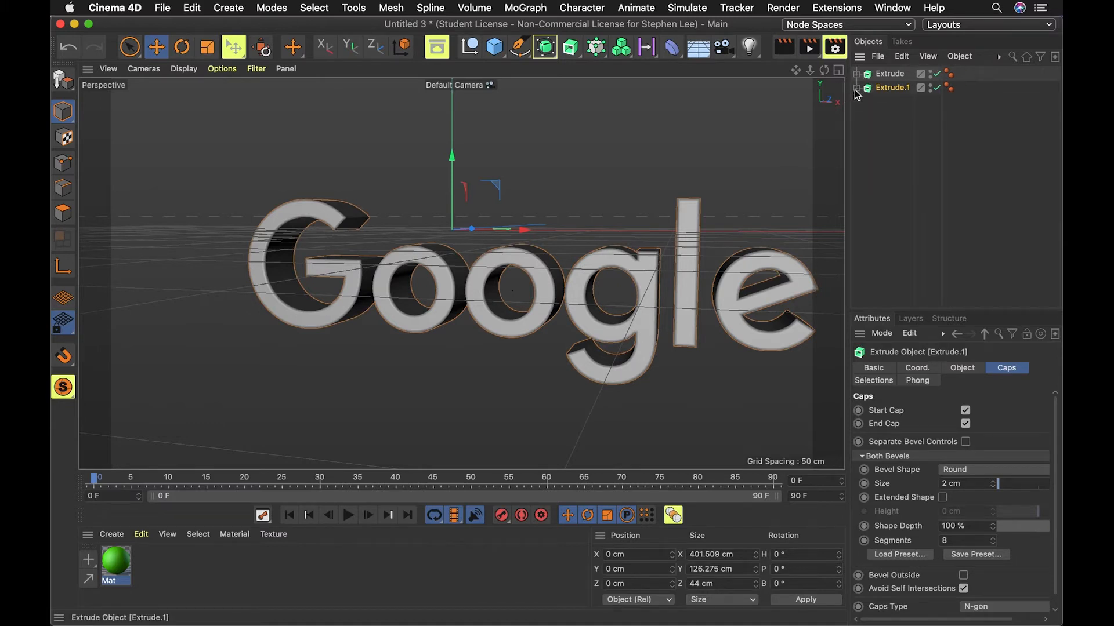
# Step: Hide the duplicated Extrude object in both the editor and the renderer, leaving its hierarchy collapsed
pyautogui.rightClick(888, 89)
pyautogui.click(901, 123)
pyautogui.click(934, 89)
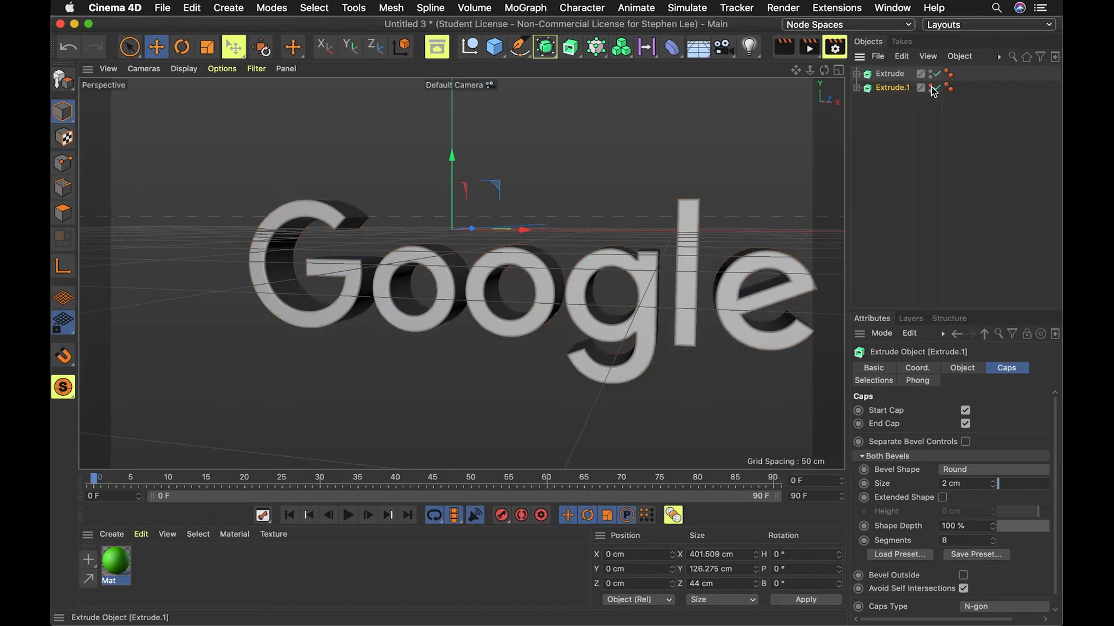
pyautogui.click(857, 88)
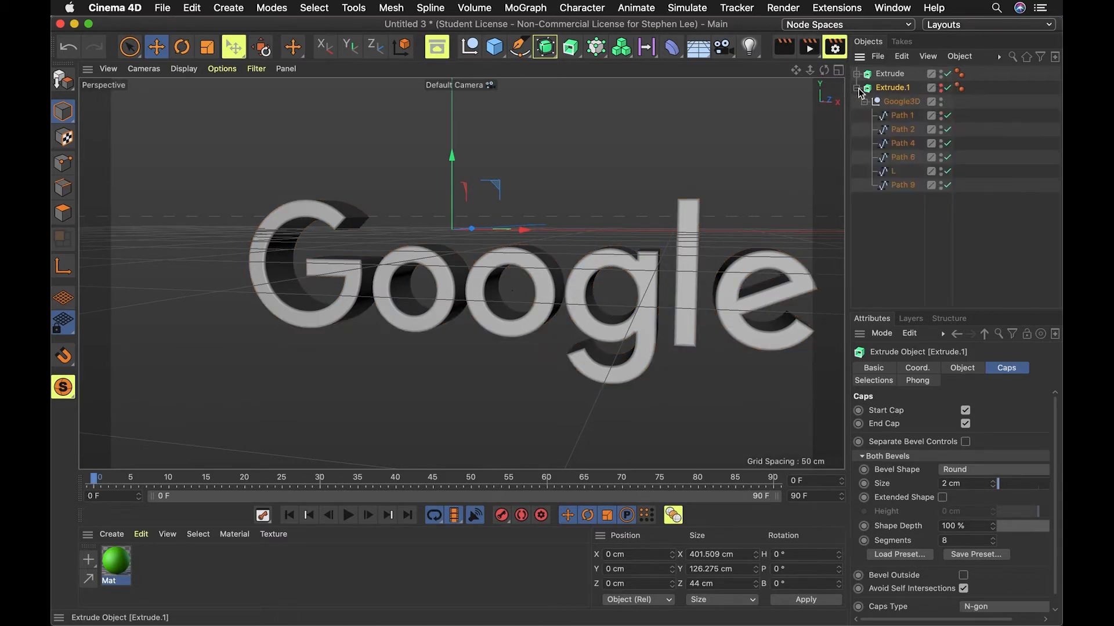
pyautogui.click(857, 88)
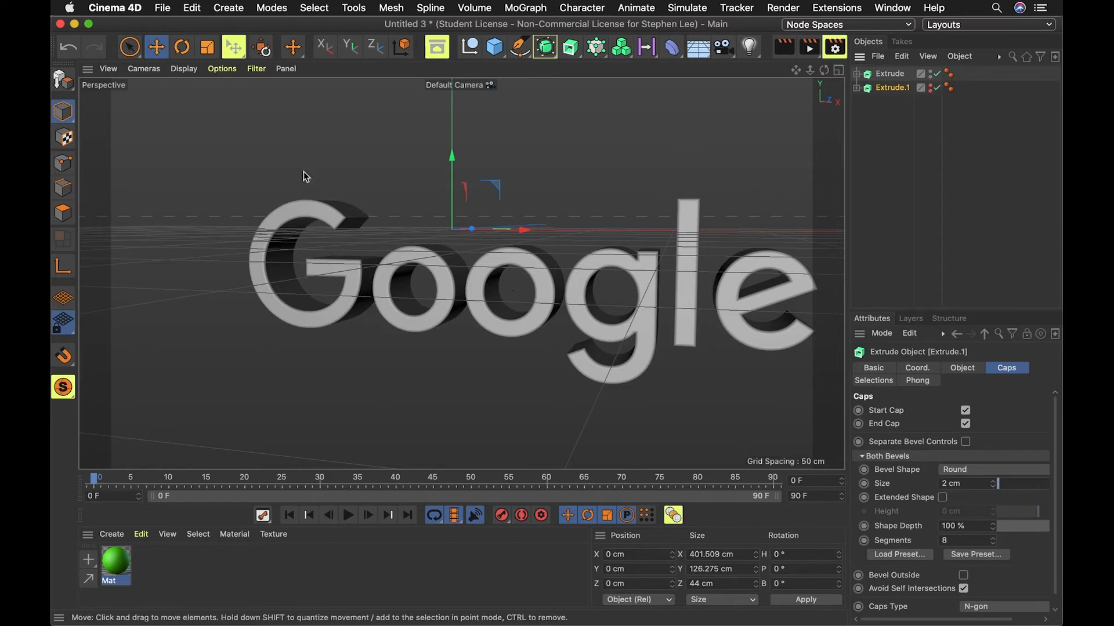
# Step: Hide the original Extrude object briefly and show it again to compare its visibility with the duplicate's
pyautogui.click(933, 74)
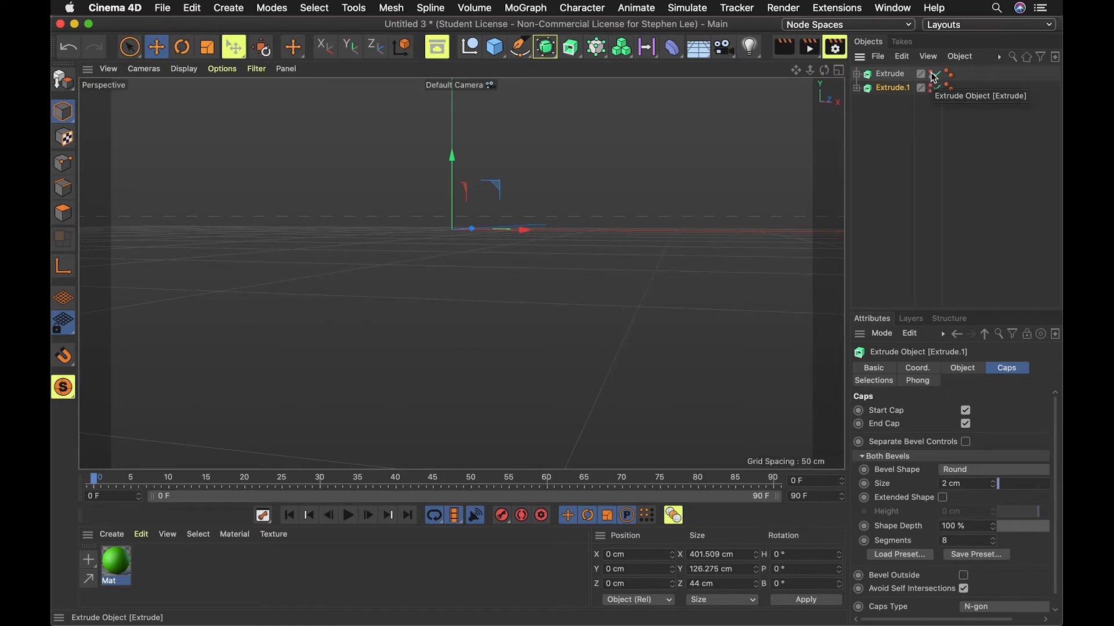
pyautogui.click(933, 74)
pyautogui.click(933, 74)
pyautogui.click(934, 74)
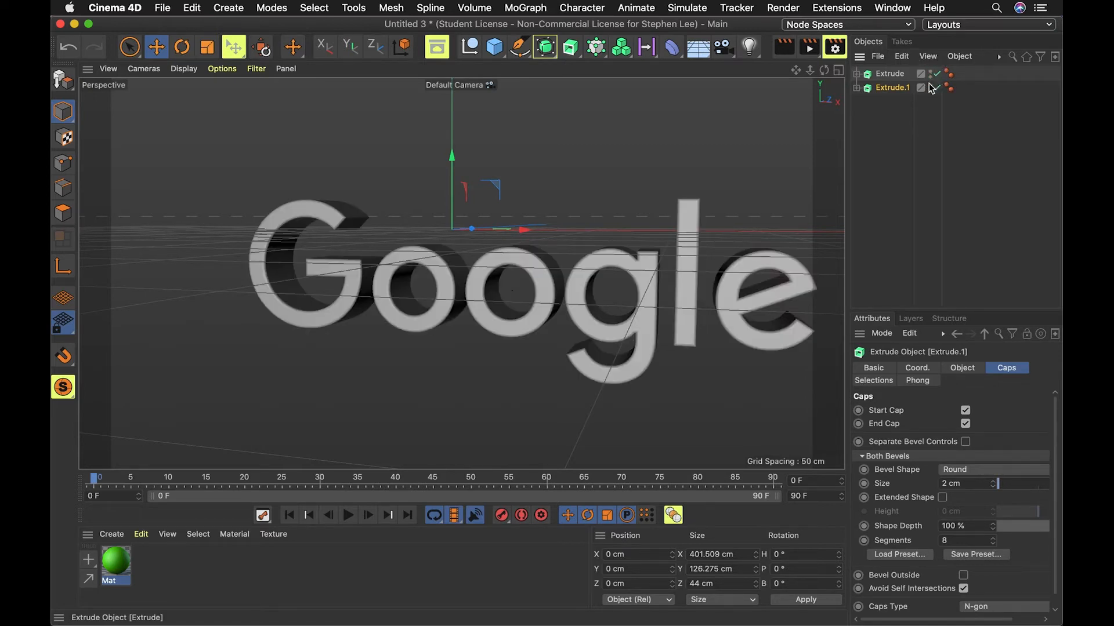
# Step: Rename the duplicated Extrude object as "extrusion copy"
pyautogui.click(898, 74)
pyautogui.click(899, 88)
pyautogui.press('Return')
pyautogui.write('Geometry')
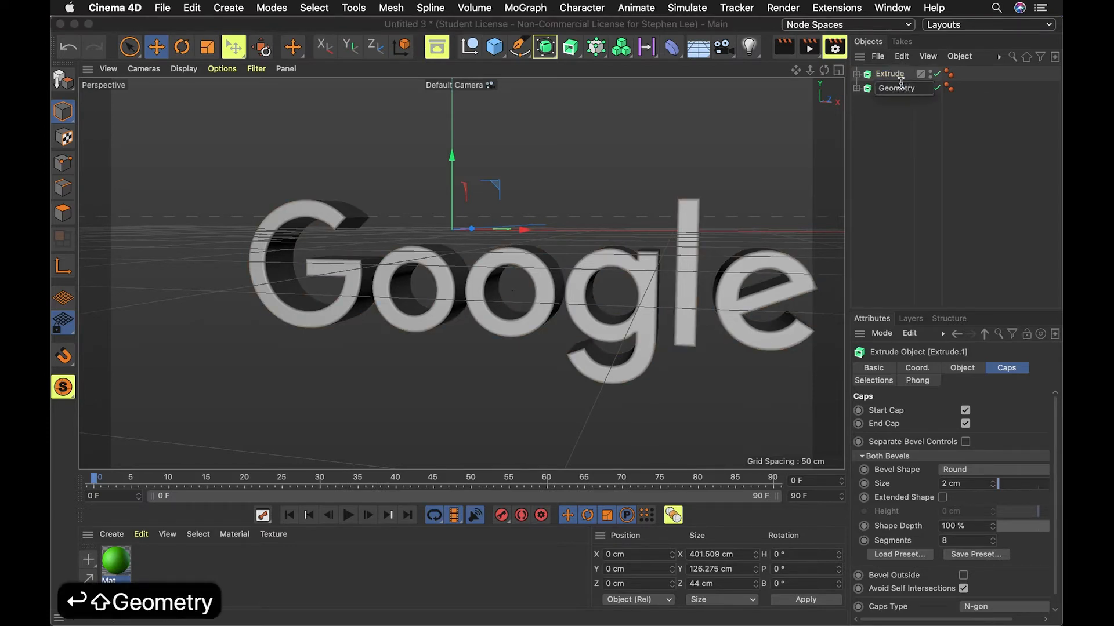
pyautogui.press('super+a')
pyautogui.write('extru')
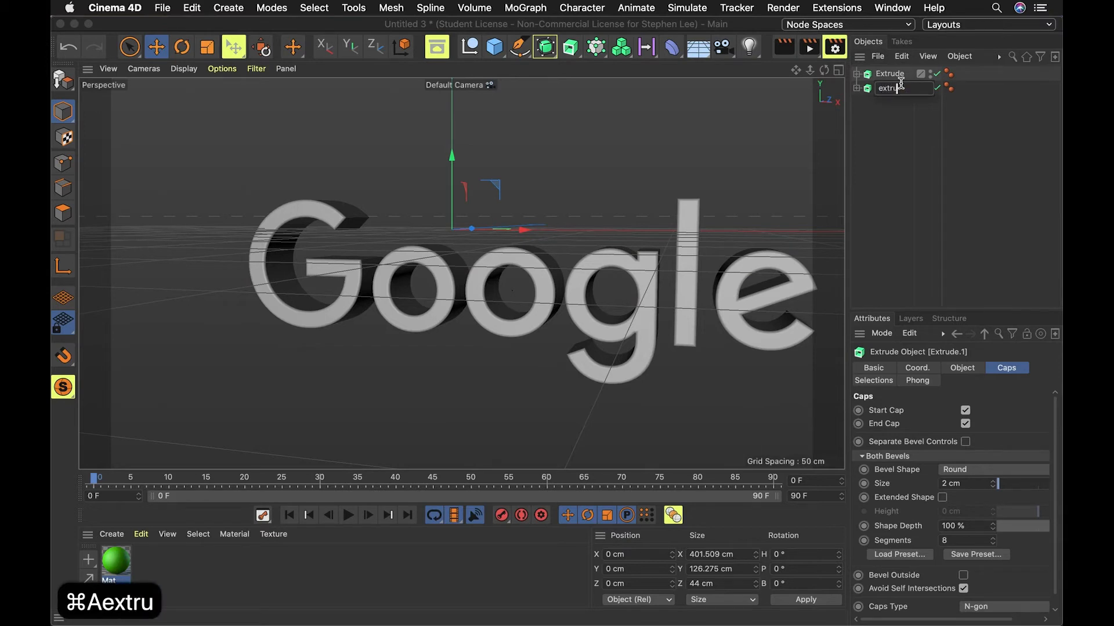
pyautogui.write('sion copy')
pyautogui.press('Return')
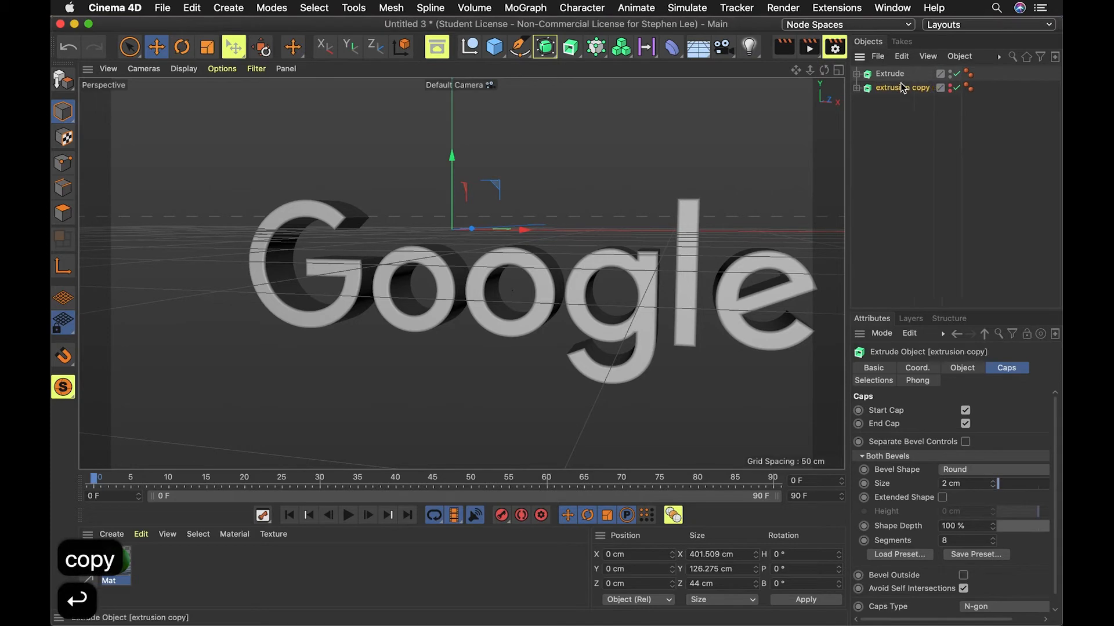
# Step: Make the original Extrude object editable and unfold its Google3D groups down to the separate letter extrusions
pyautogui.click(895, 135)
pyautogui.click(890, 74)
pyautogui.press('c')
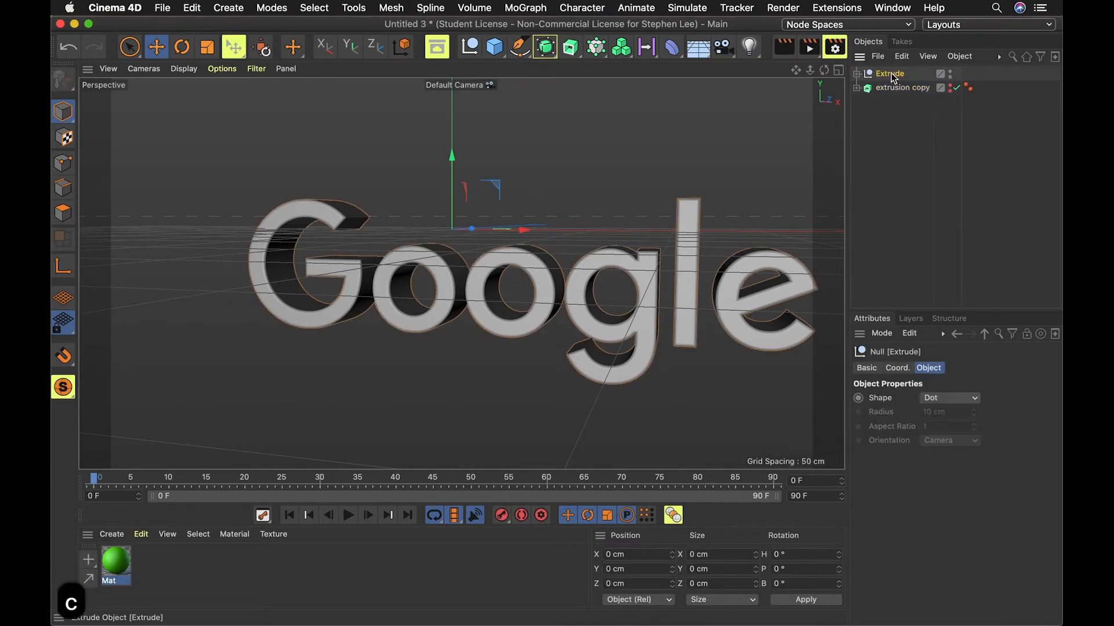
pyautogui.click(856, 74)
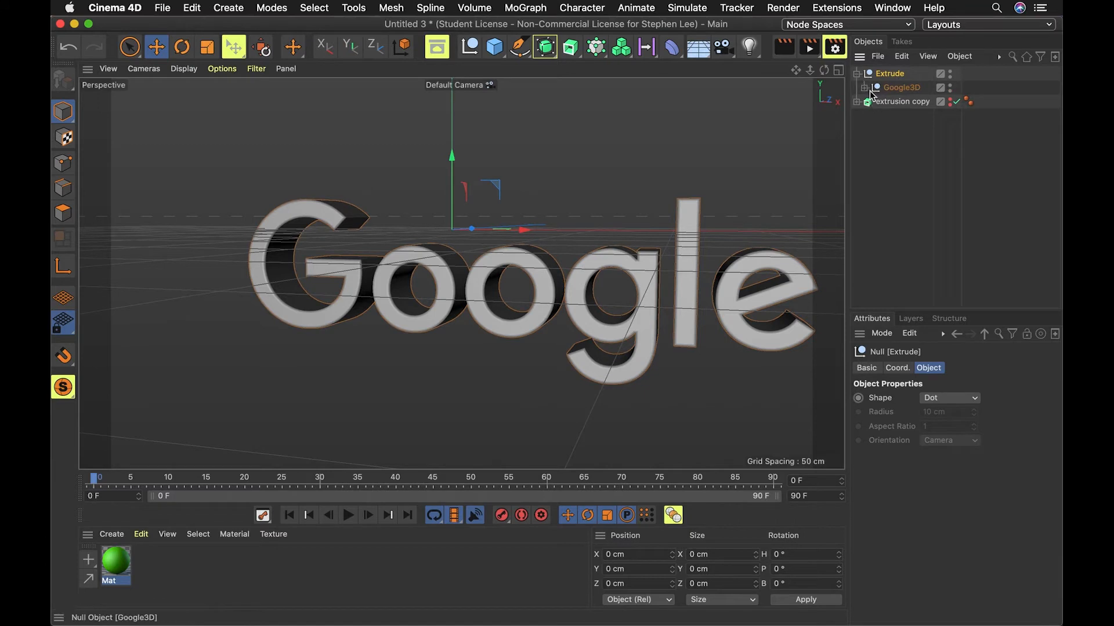
pyautogui.click(865, 88)
pyautogui.click(909, 116)
# Step: Try duplicating the hidden extrusion copy several times, then remove the extra duplicates
pyautogui.click(905, 199)
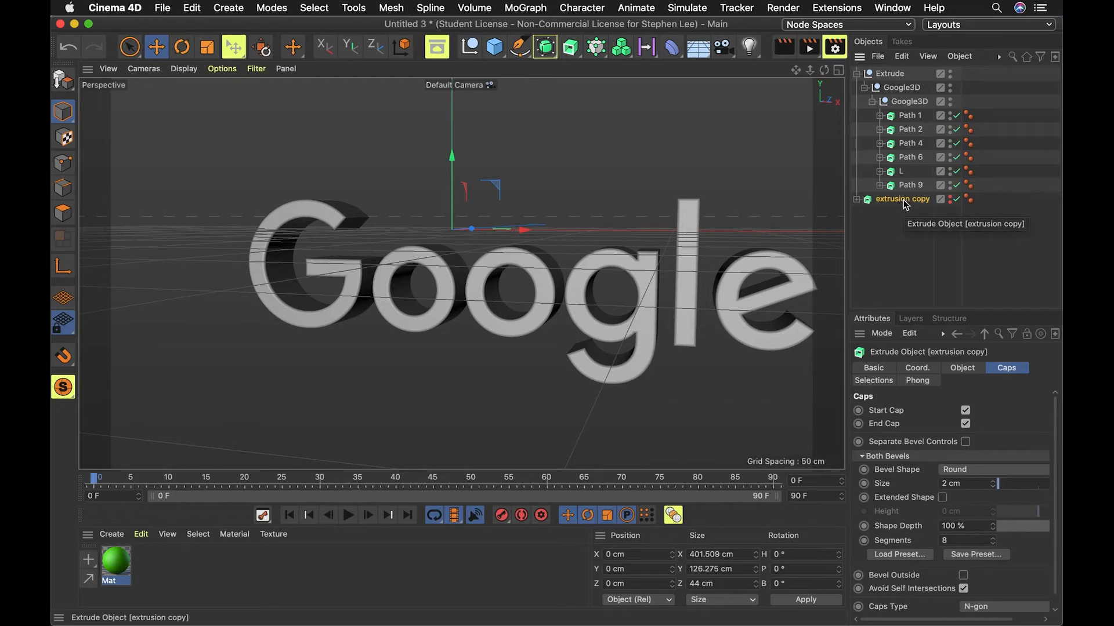
pyautogui.moveTo(905, 202); pyautogui.dragTo(918, 240)
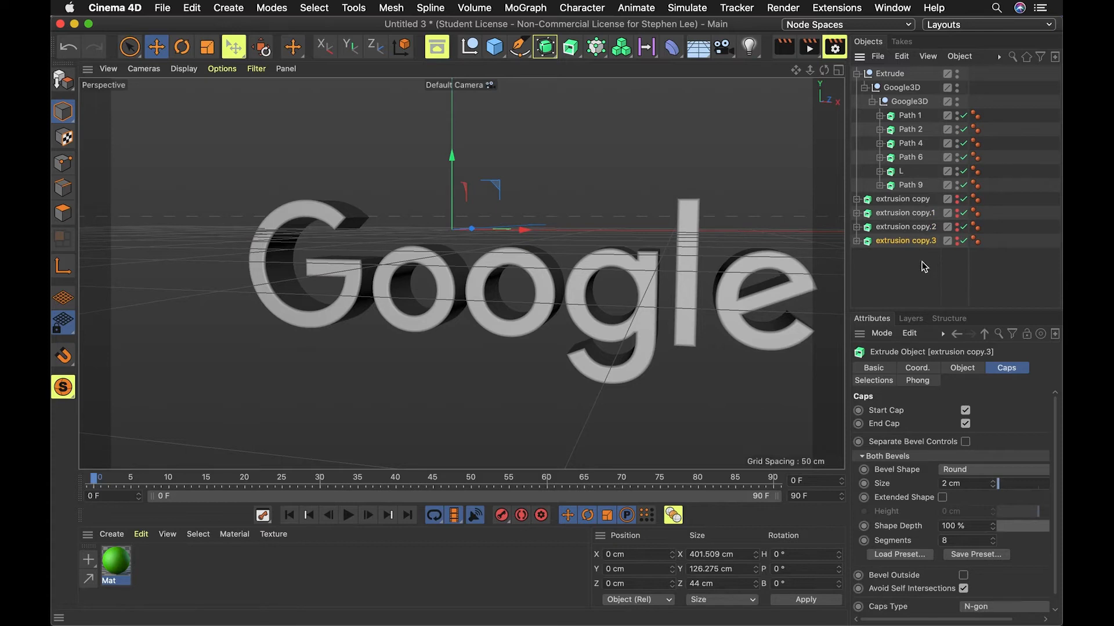
pyautogui.press('super+z')
pyautogui.press('super+z')
pyautogui.press('Delete')
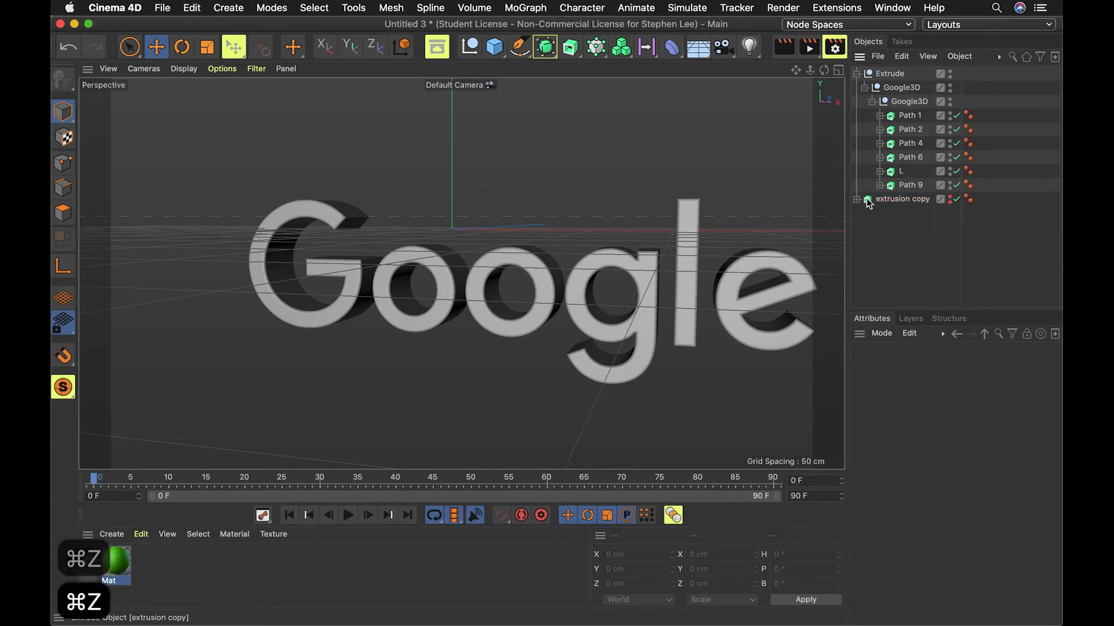
pyautogui.click(857, 199)
pyautogui.click(857, 200)
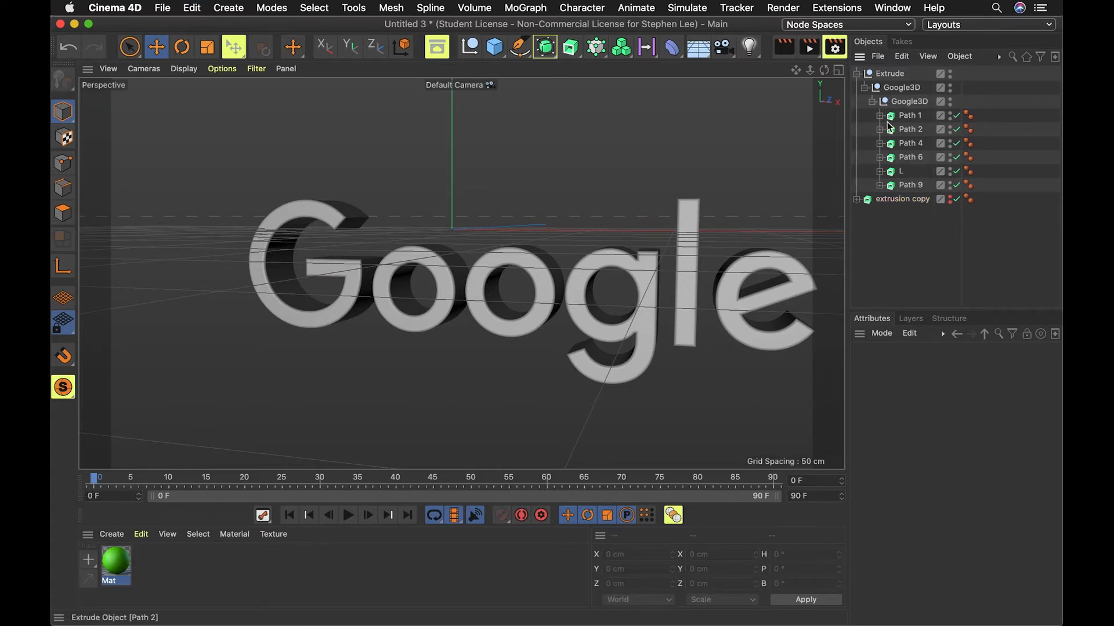
# Step: Switch to Illustrator and copy the fill hex code 4285f4 of the blue letter G in the Google3D.ai logo
pyautogui.click(901, 88)
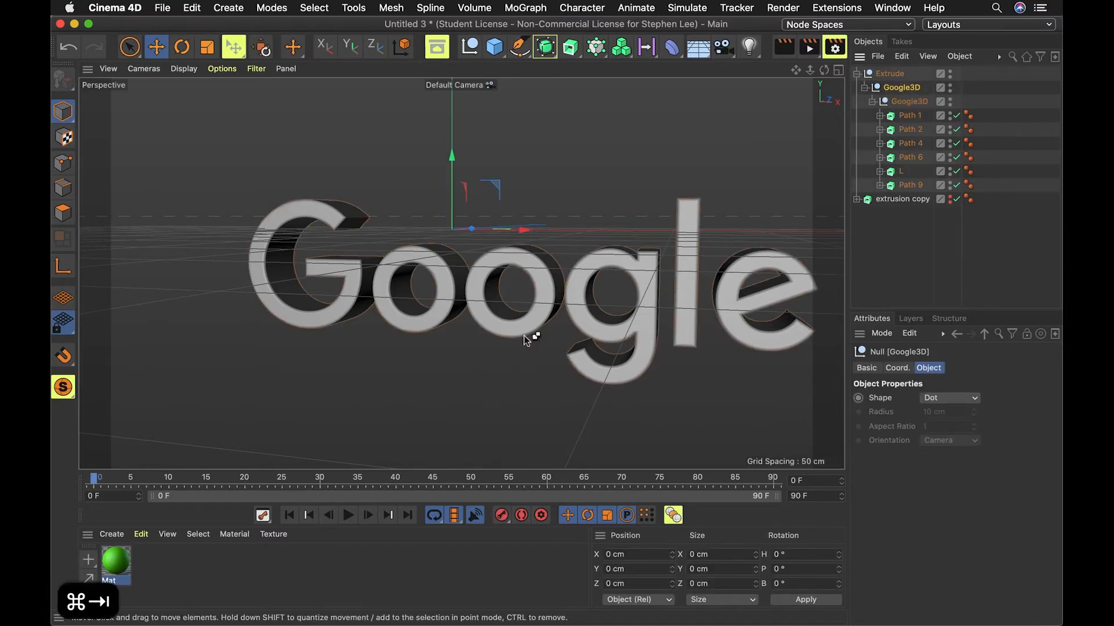
pyautogui.press('super+Tab')
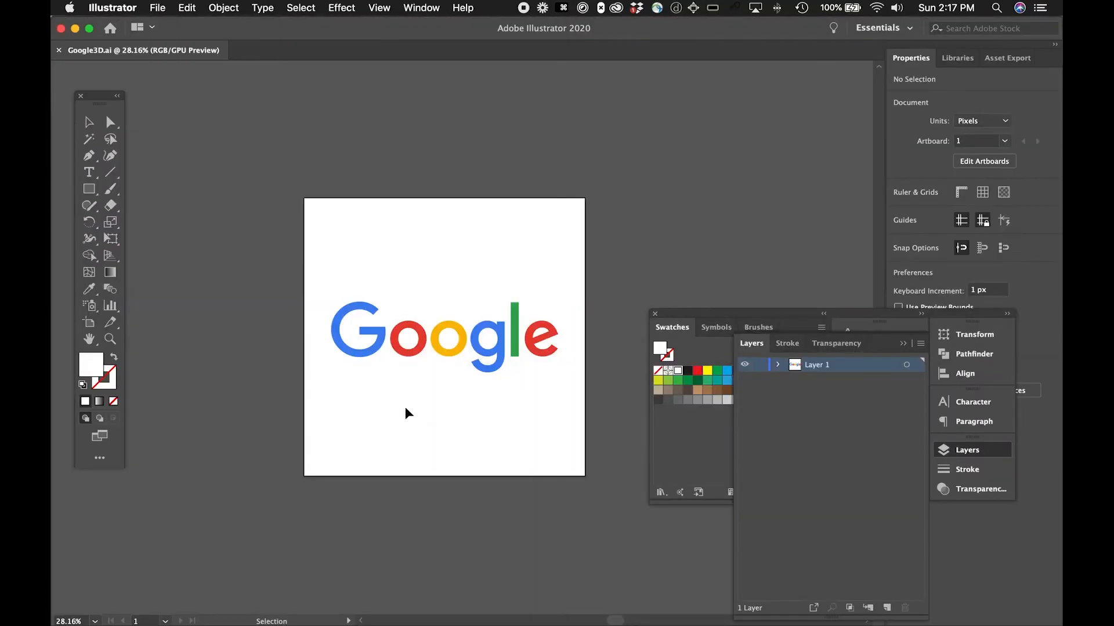
pyautogui.press('v')
pyautogui.click(371, 359)
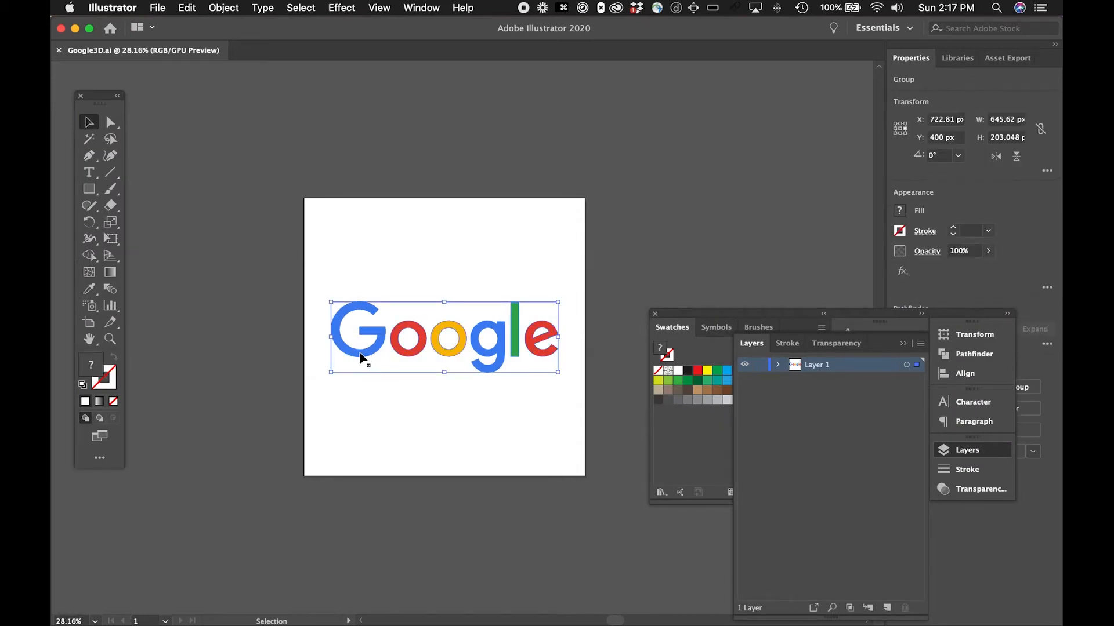
pyautogui.click(401, 393)
pyautogui.press('a')
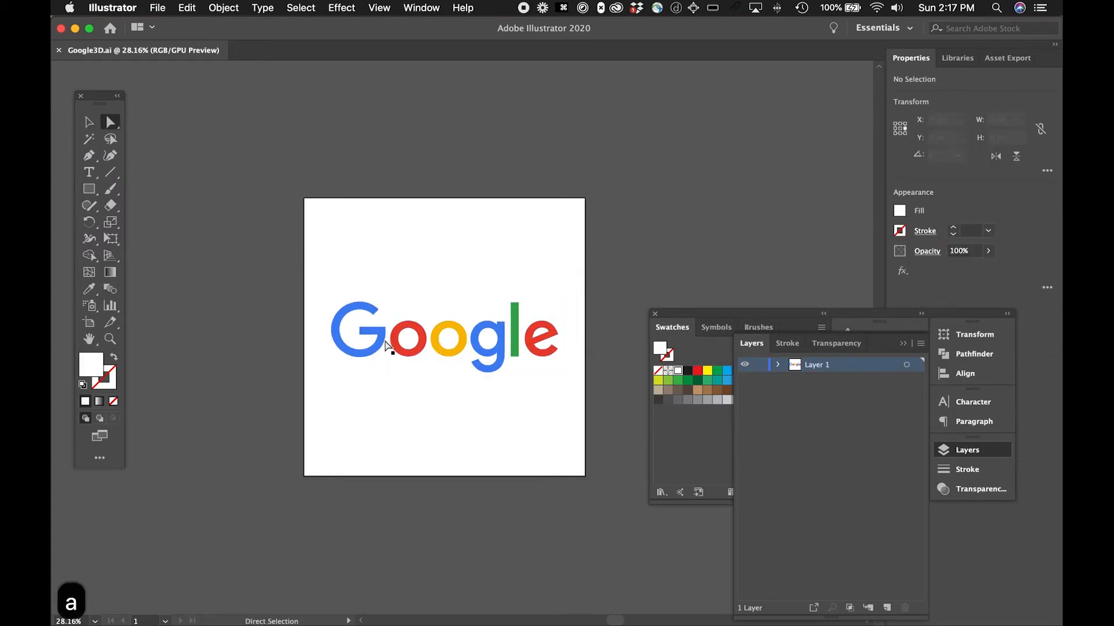
pyautogui.click(374, 346)
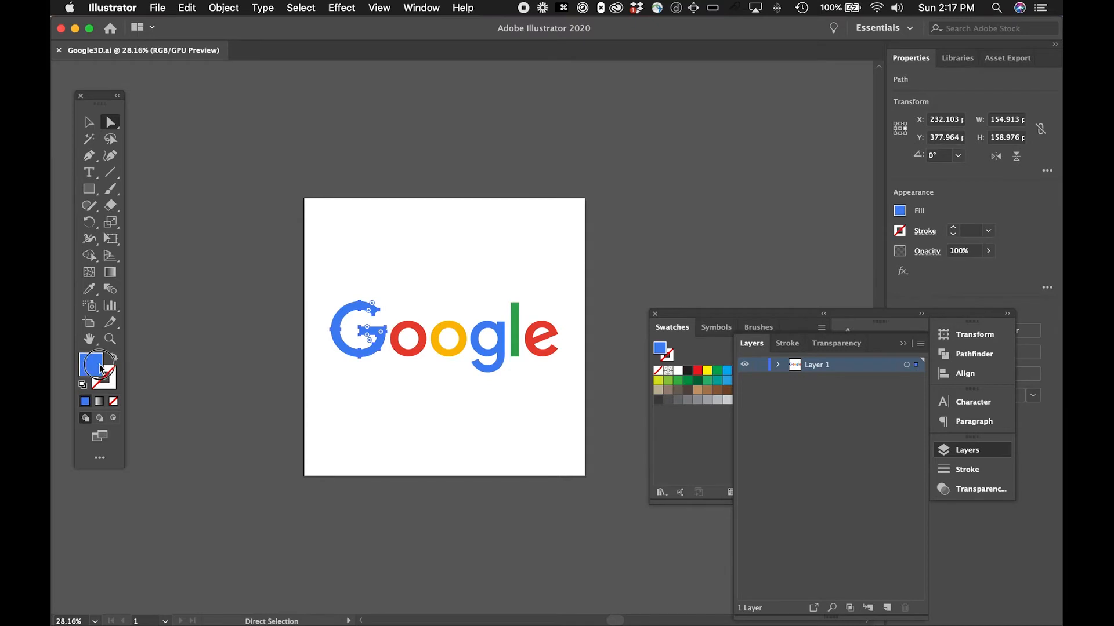
pyautogui.doubleClick(100, 367)
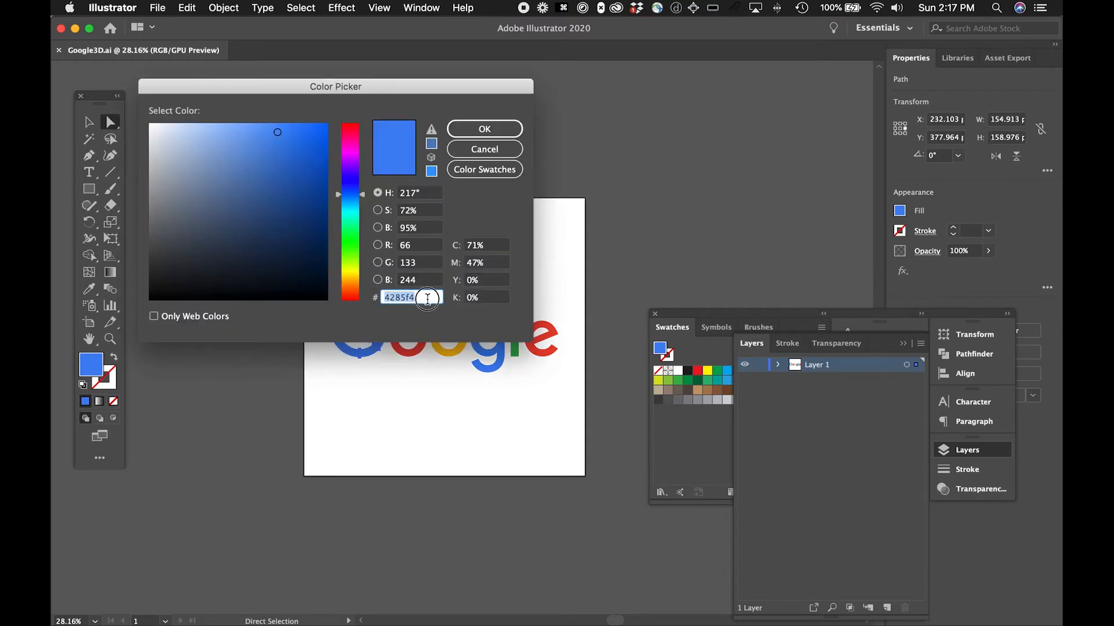
pyautogui.press('super+c')
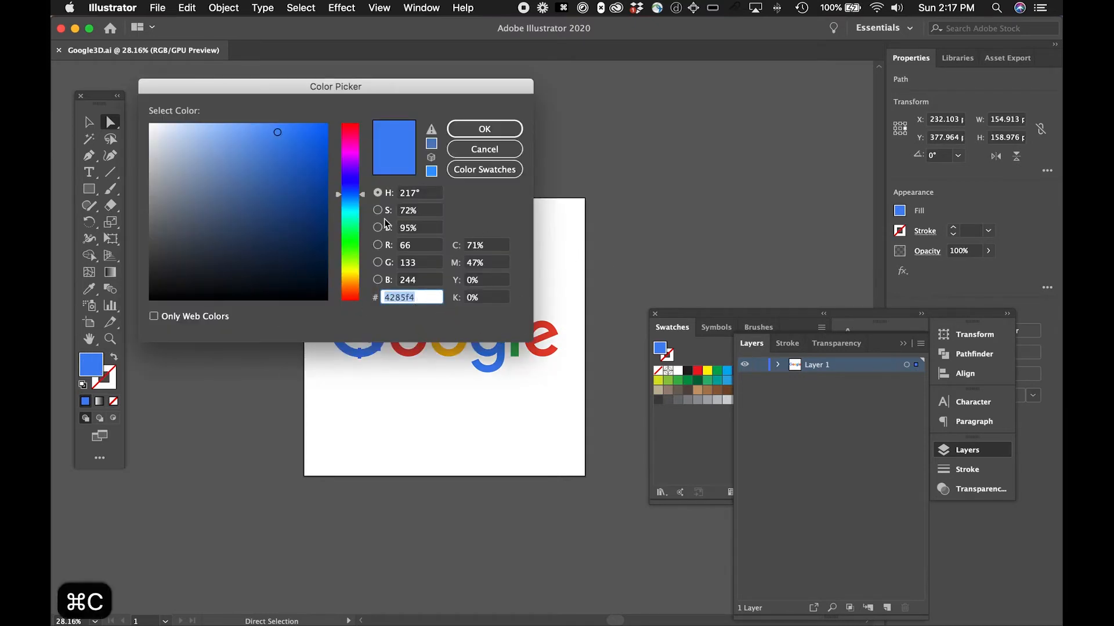
# Step: Switch to Cinema 4D, set the green material's colour to hex 4285F4, and apply it to the letters G and g
pyautogui.press('super+Tab')
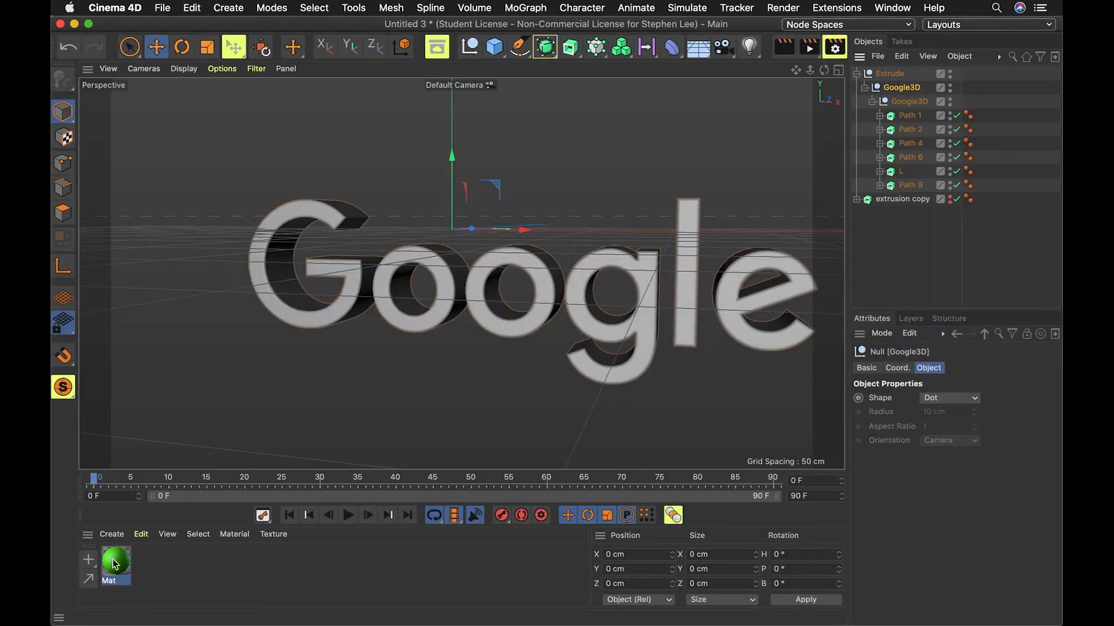
pyautogui.doubleClick(115, 564)
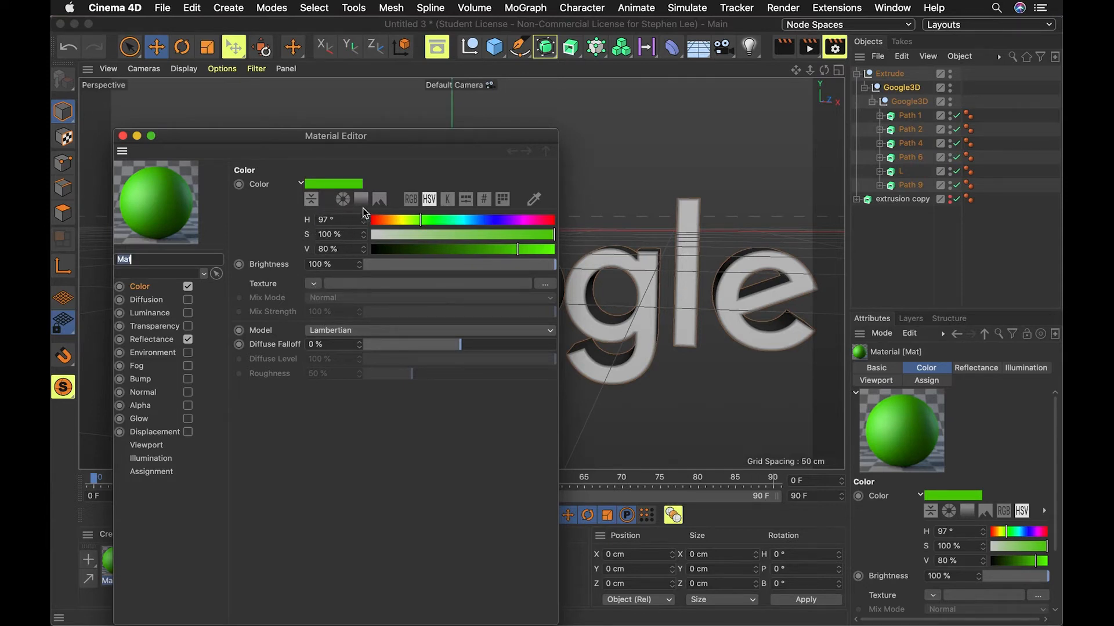
pyautogui.click(484, 199)
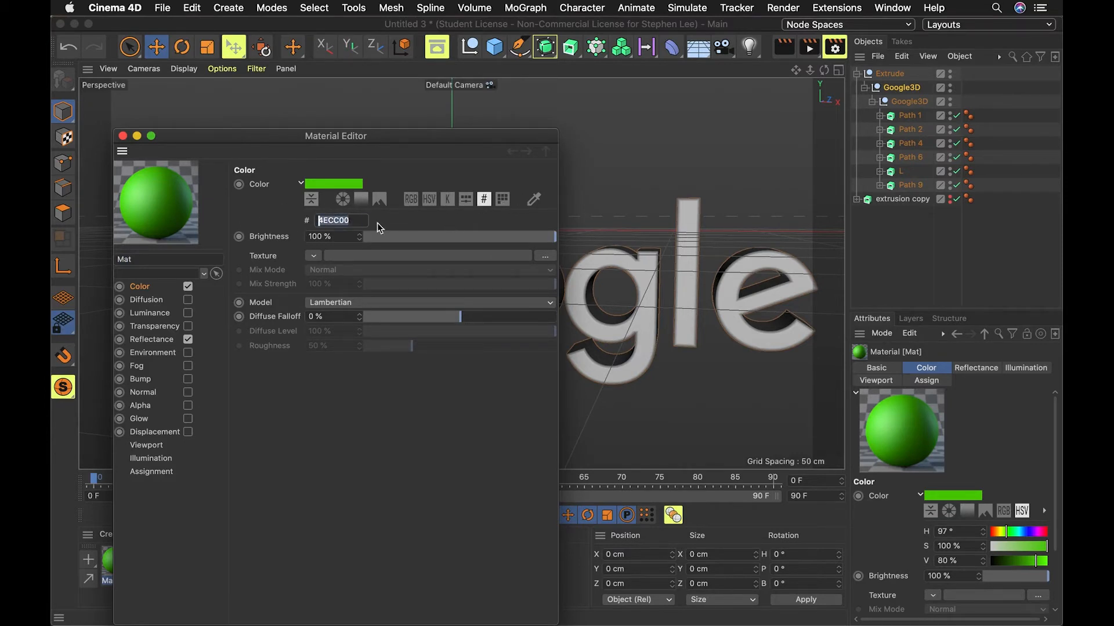
pyautogui.press('super+v')
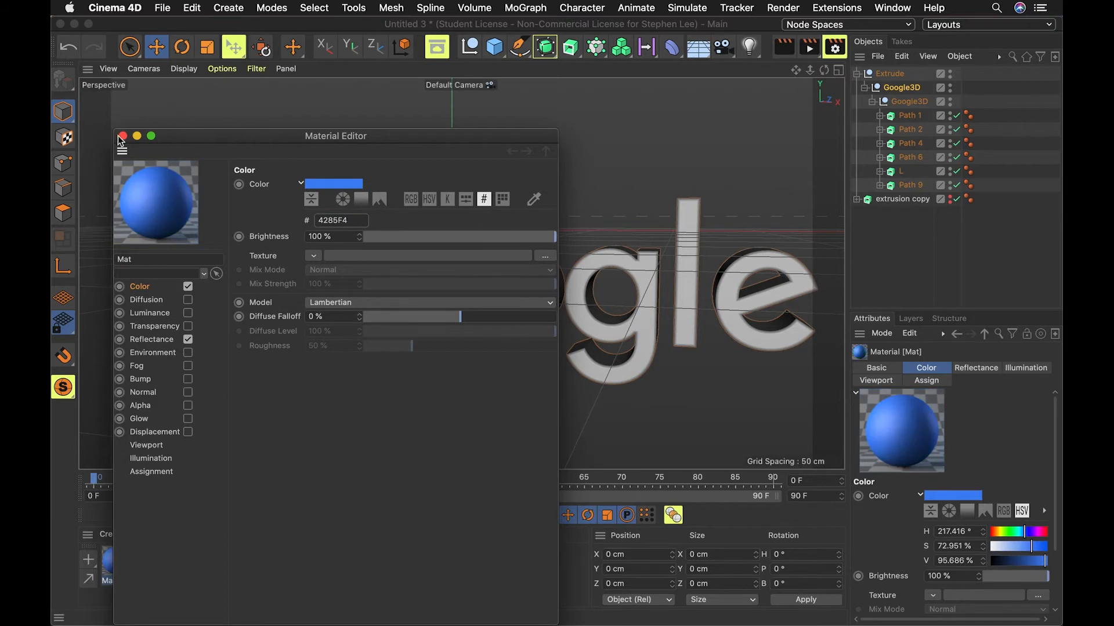
pyautogui.click(122, 136)
pyautogui.moveTo(131, 556); pyautogui.dragTo(342, 316)
pyautogui.moveTo(114, 574); pyautogui.dragTo(631, 388)
# Step: Switch to Illustrator, sample the first o's red with the Eyedropper and copy its hex code, undoing the recolouring of the G
pyautogui.press('super+Tab')
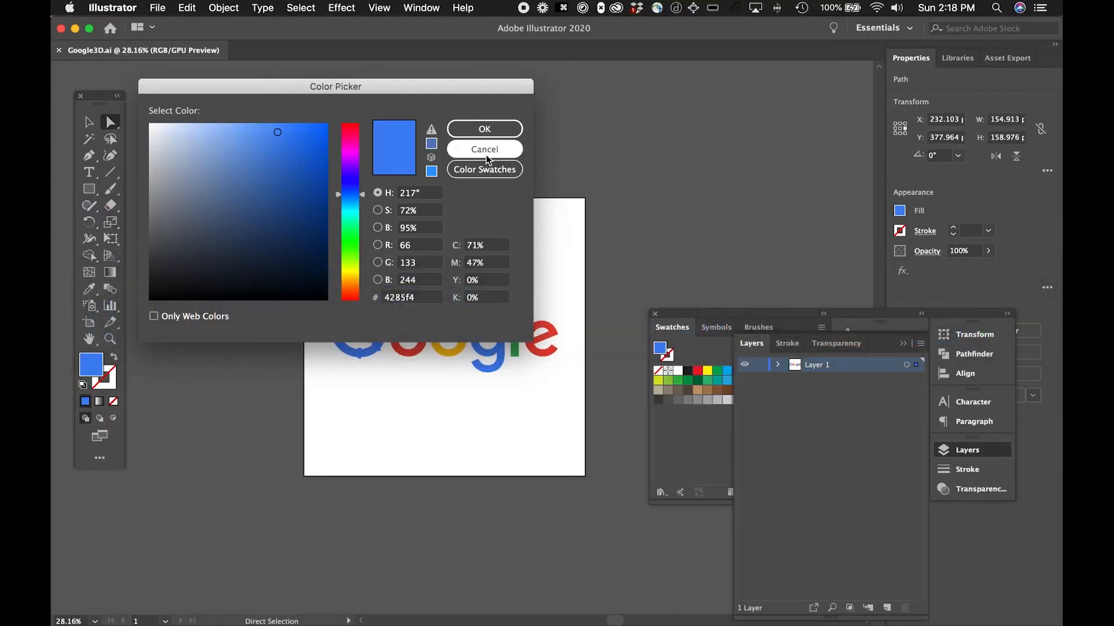
pyautogui.click(484, 129)
pyautogui.press('i')
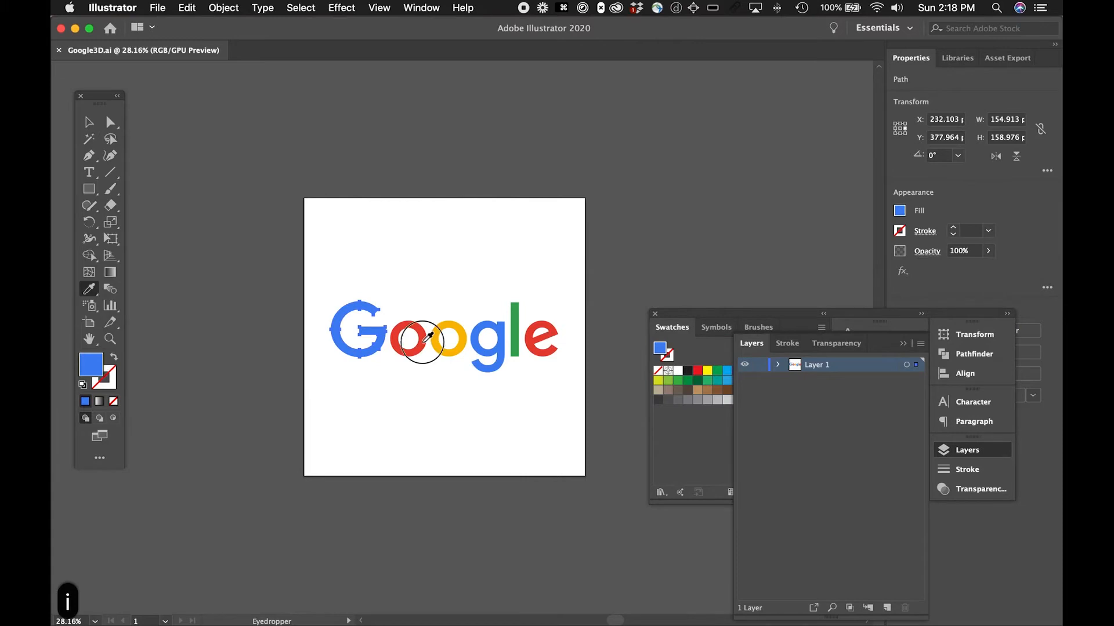
pyautogui.click(424, 342)
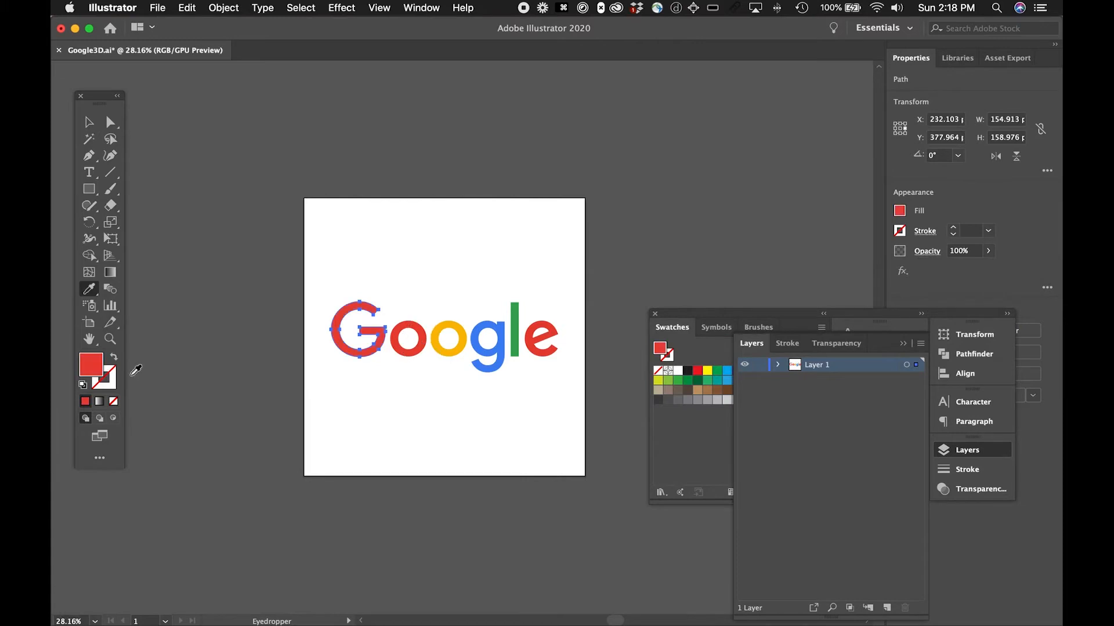
pyautogui.doubleClick(93, 366)
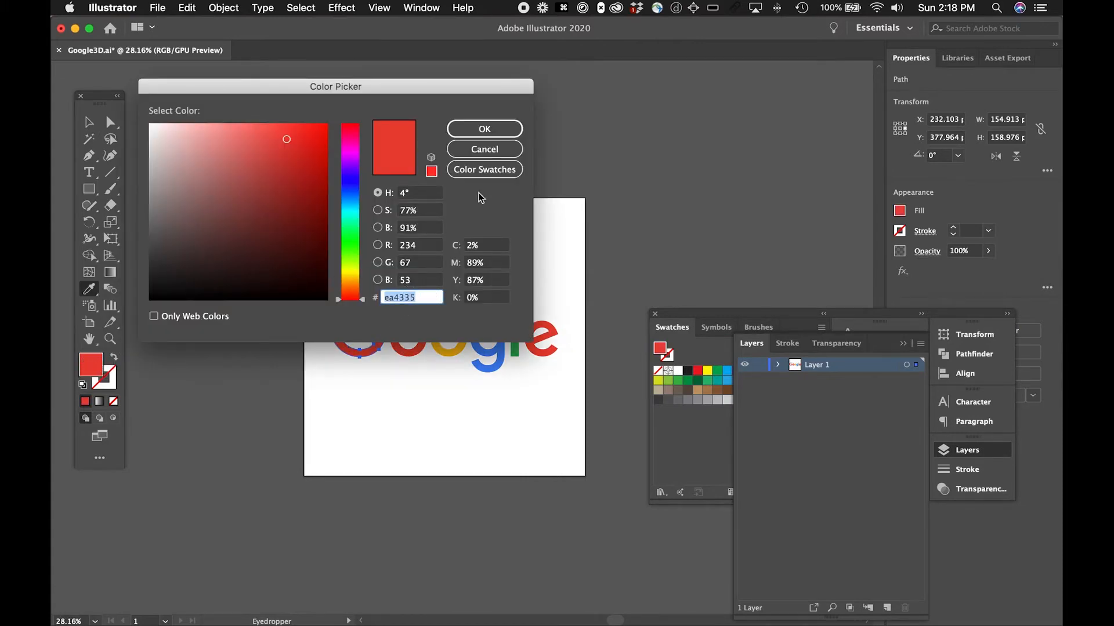
pyautogui.press('super+c')
pyautogui.press('Return')
pyautogui.press('super+z')
pyautogui.press('super+z')
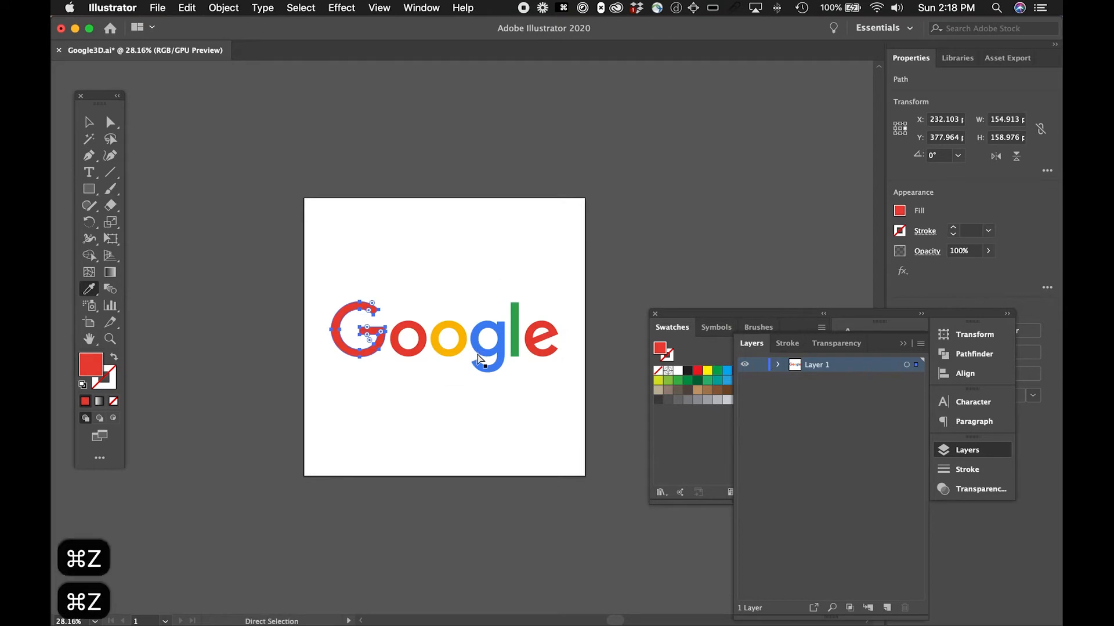
# Step: Switch to Cinema 4D, duplicate the blue material, and set the copy's colour to hex EA4335
pyautogui.press('super+Tab')
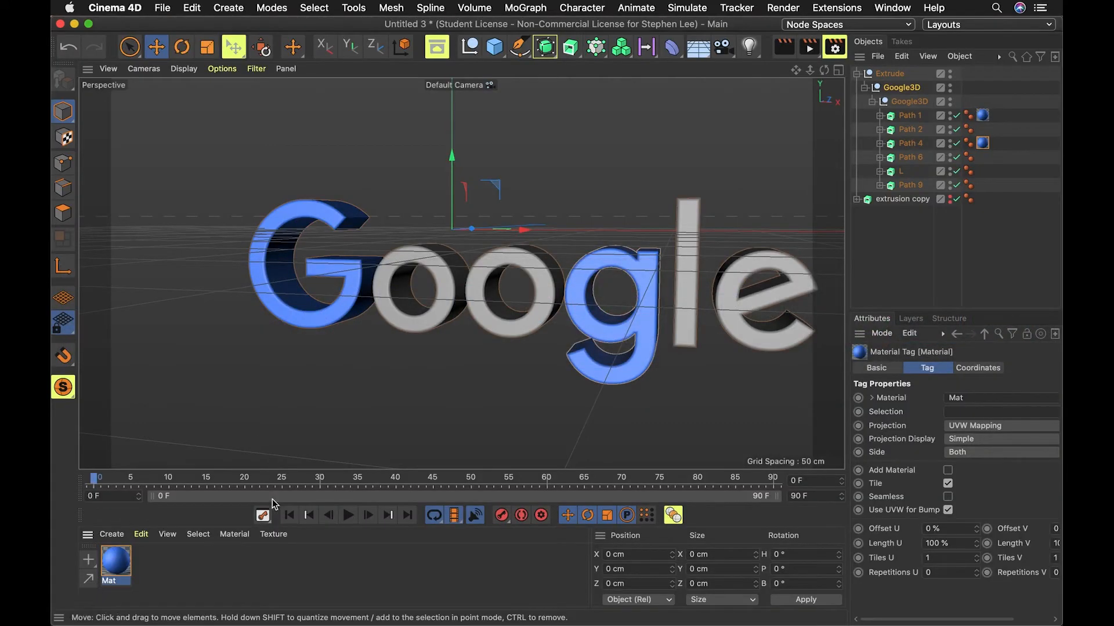
pyautogui.doubleClick(161, 557)
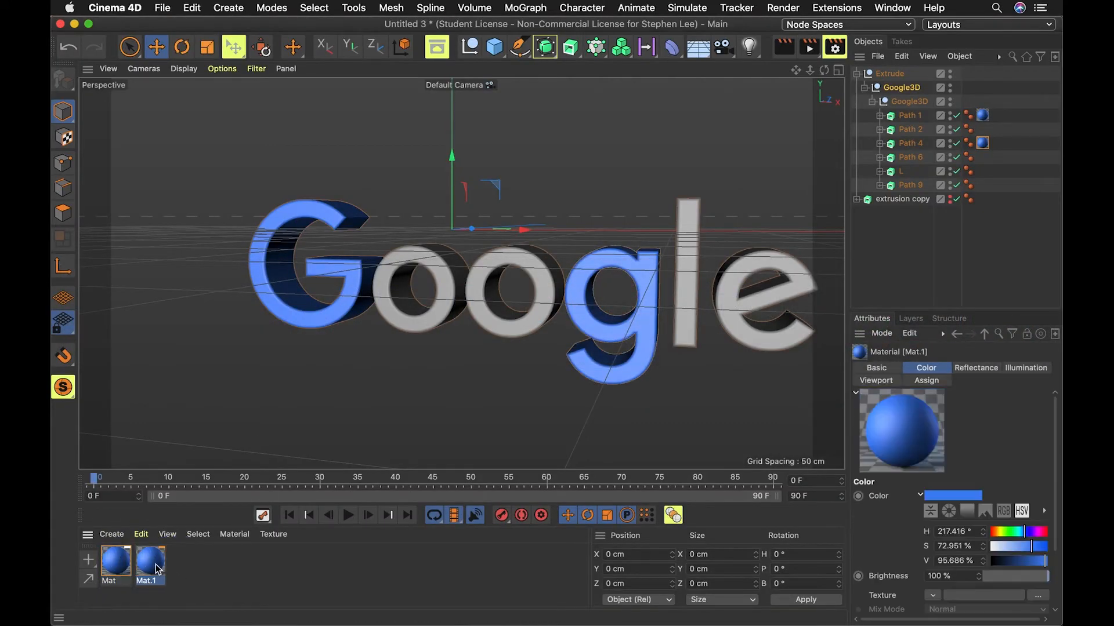
pyautogui.doubleClick(156, 565)
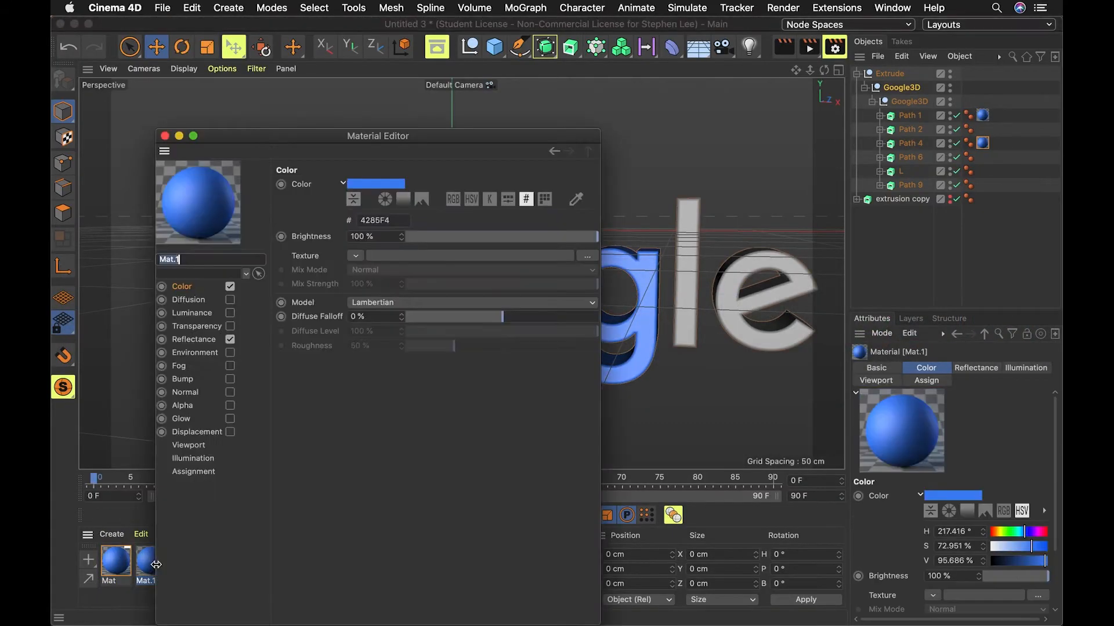
pyautogui.doubleClick(398, 222)
pyautogui.press('super+v')
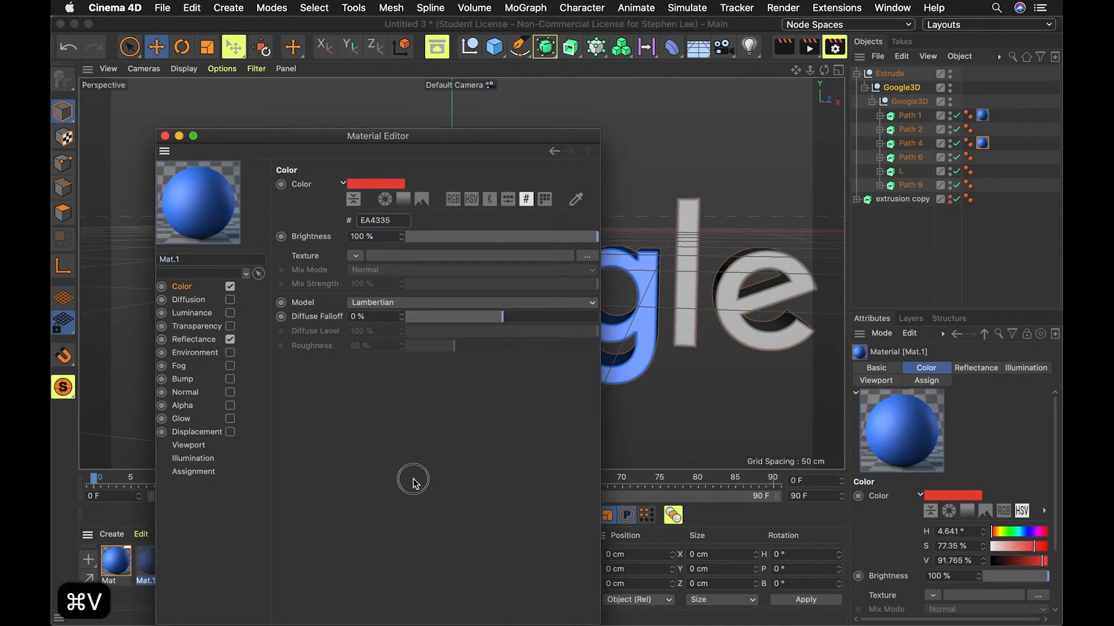
pyautogui.click(165, 137)
# Step: Switch to Illustrator, sample the second o's yellow with the Eyedropper, and copy its hex code
pyautogui.press('super+Tab')
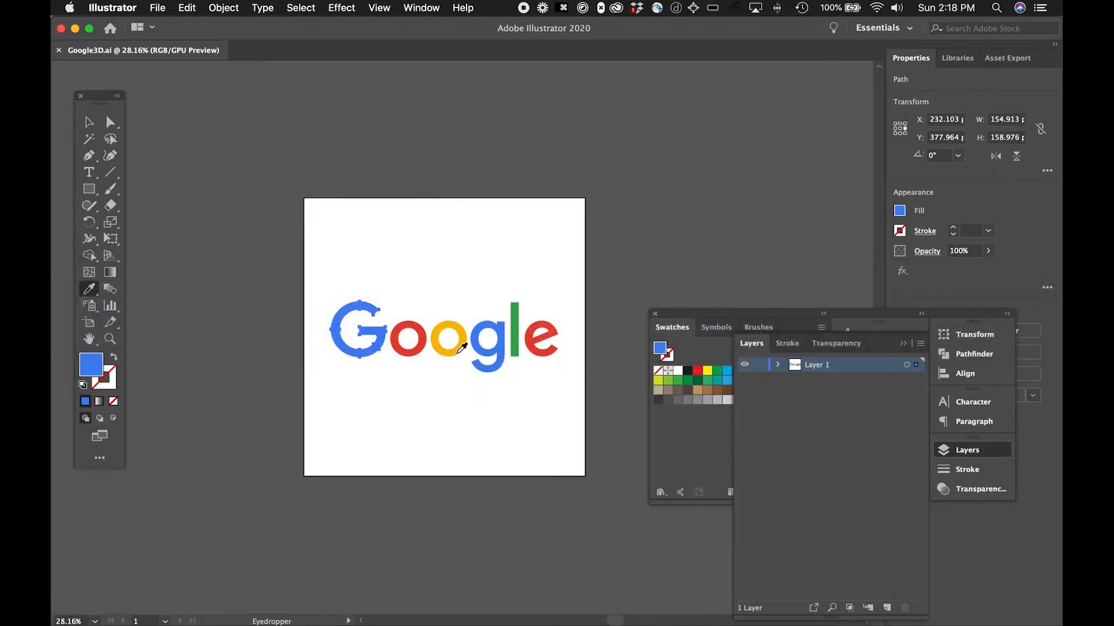
pyautogui.click(459, 351)
pyautogui.doubleClick(90, 364)
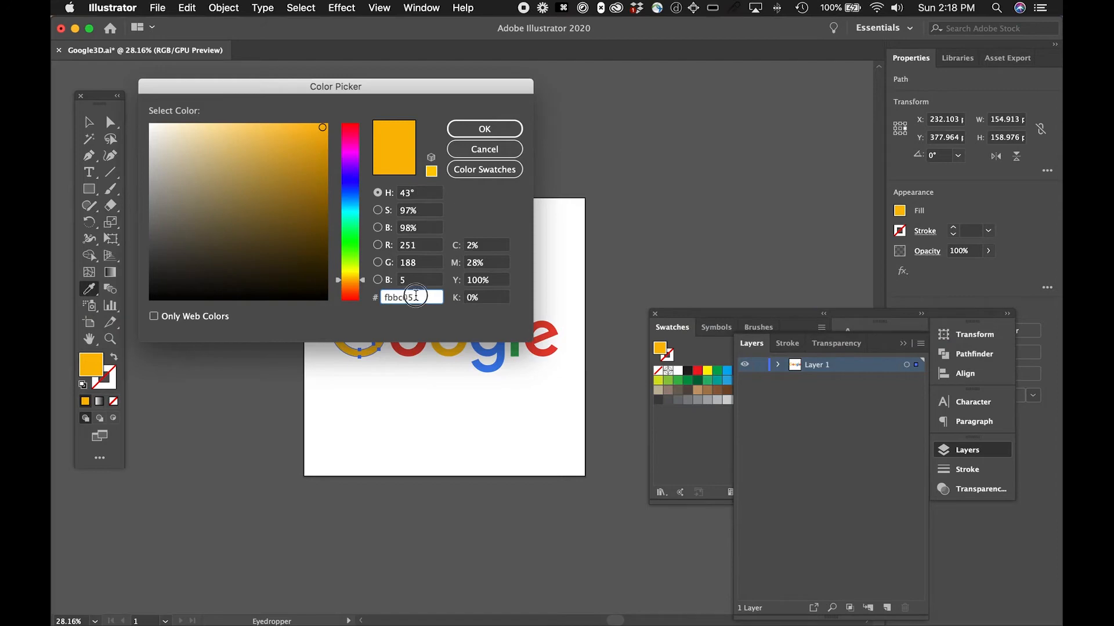
pyautogui.press('super+c')
# Step: Switch to Cinema 4D, duplicate the red material, and set the copy's colour to hex FBBC05
pyautogui.press('super+Tab')
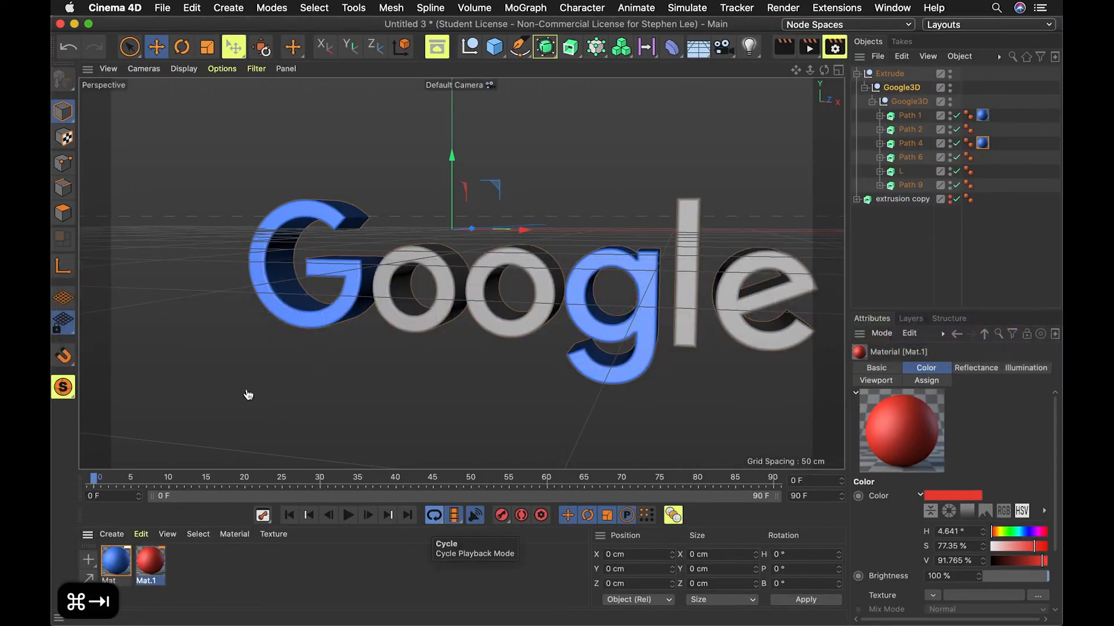
pyautogui.moveTo(179, 562); pyautogui.dragTo(180, 563)
pyautogui.doubleClick(181, 562)
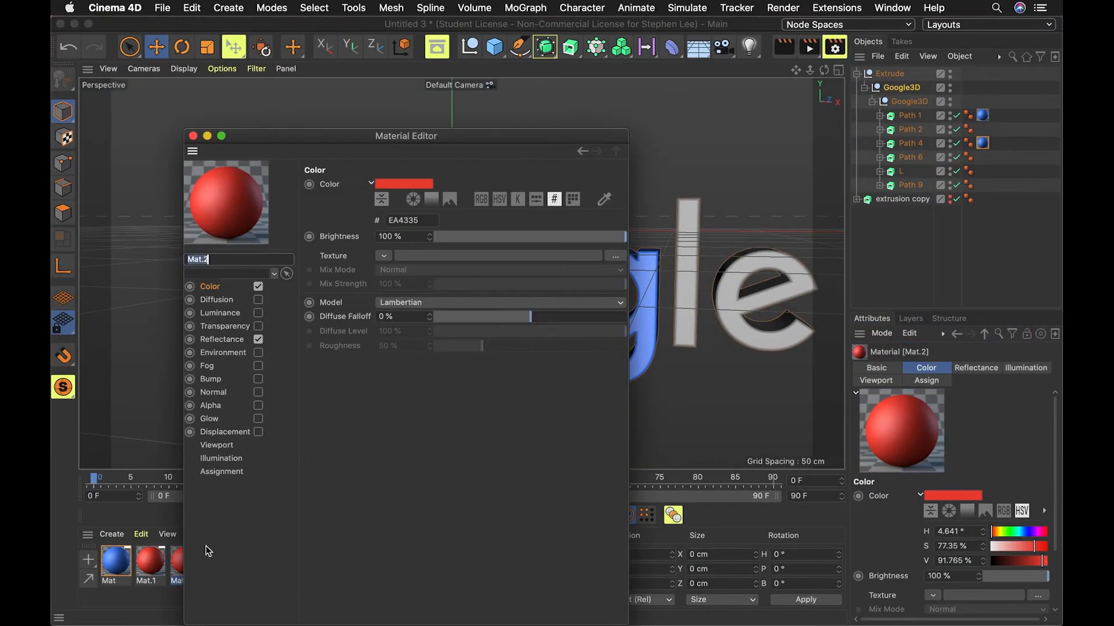
pyautogui.doubleClick(421, 223)
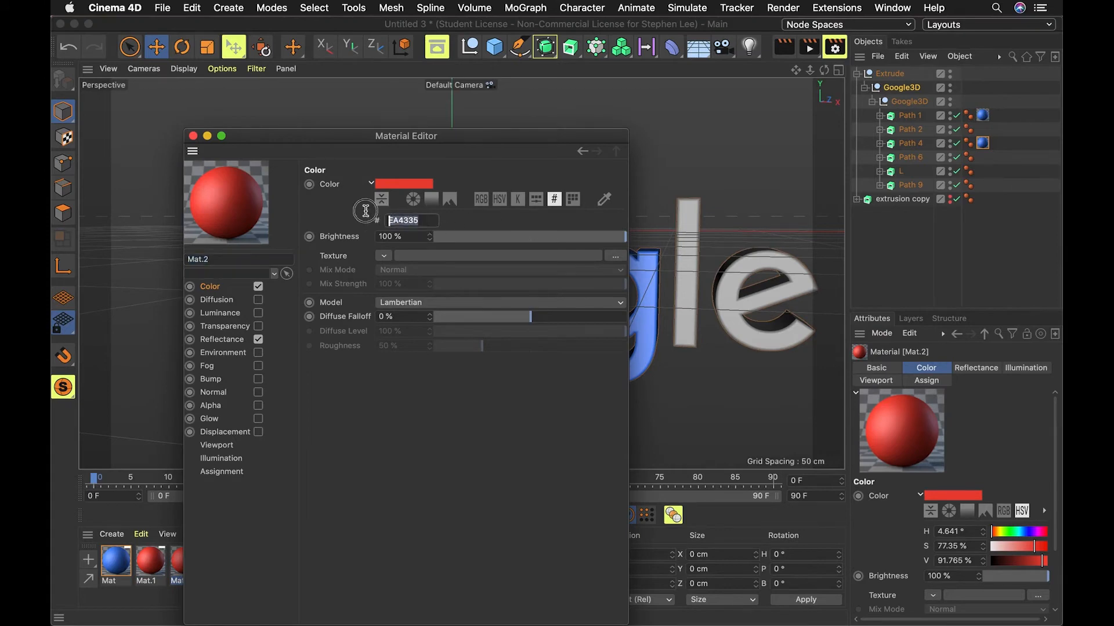
pyautogui.press('super+v')
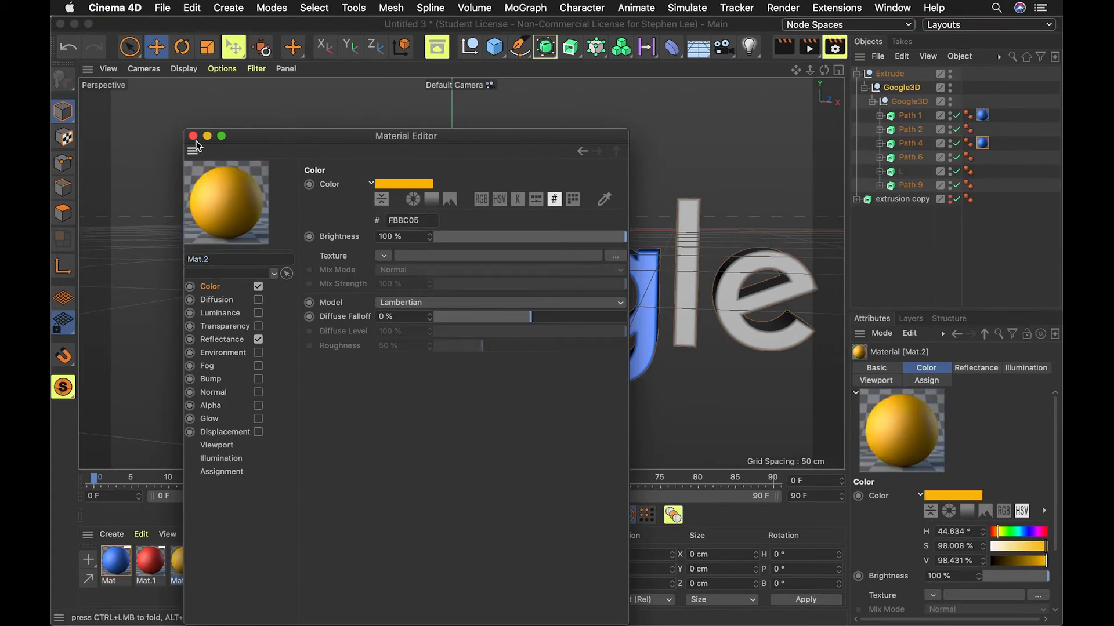
pyautogui.click(193, 136)
# Step: Return to Illustrator, sample the letter l's green with the Eyedropper, and copy its hex code
pyautogui.press('super+Tab')
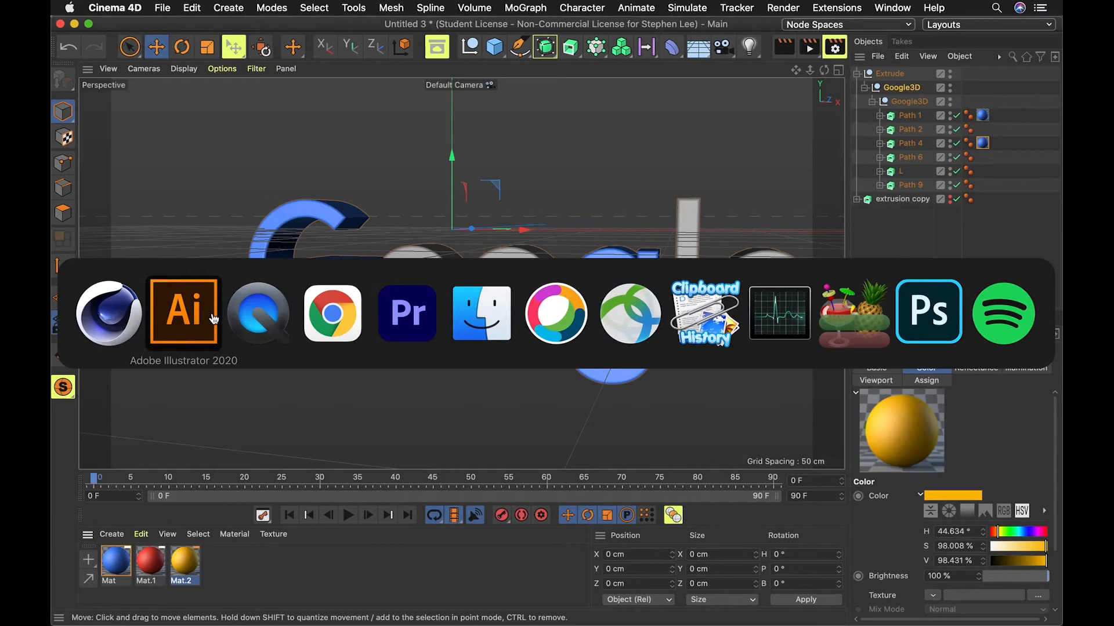
pyautogui.click(183, 312)
pyautogui.click(504, 149)
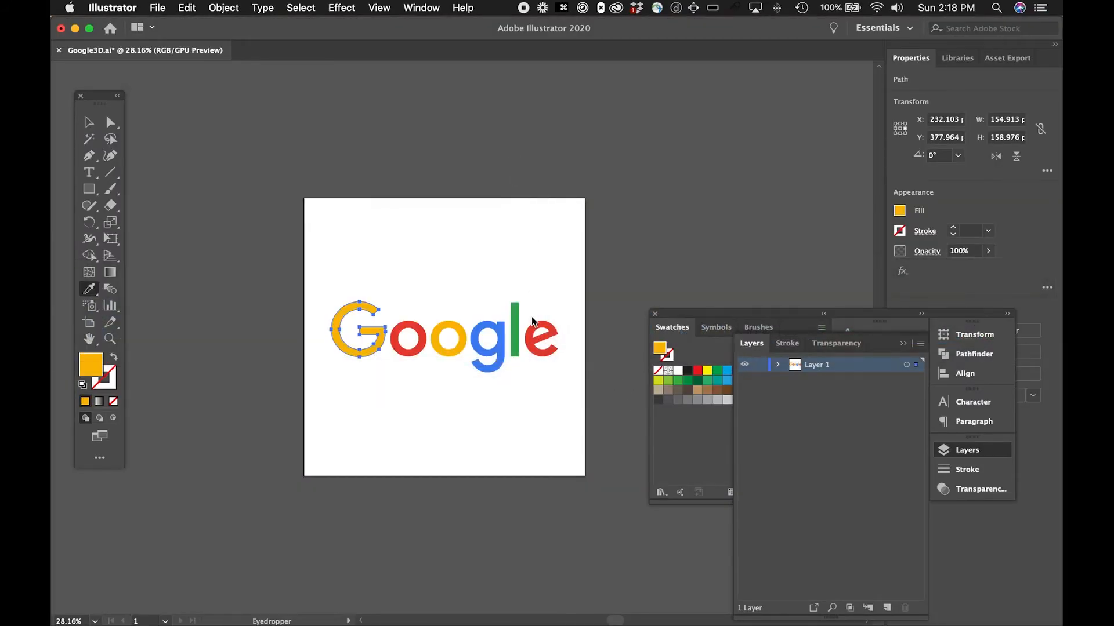
pyautogui.press('v')
pyautogui.press('i')
pyautogui.click(513, 335)
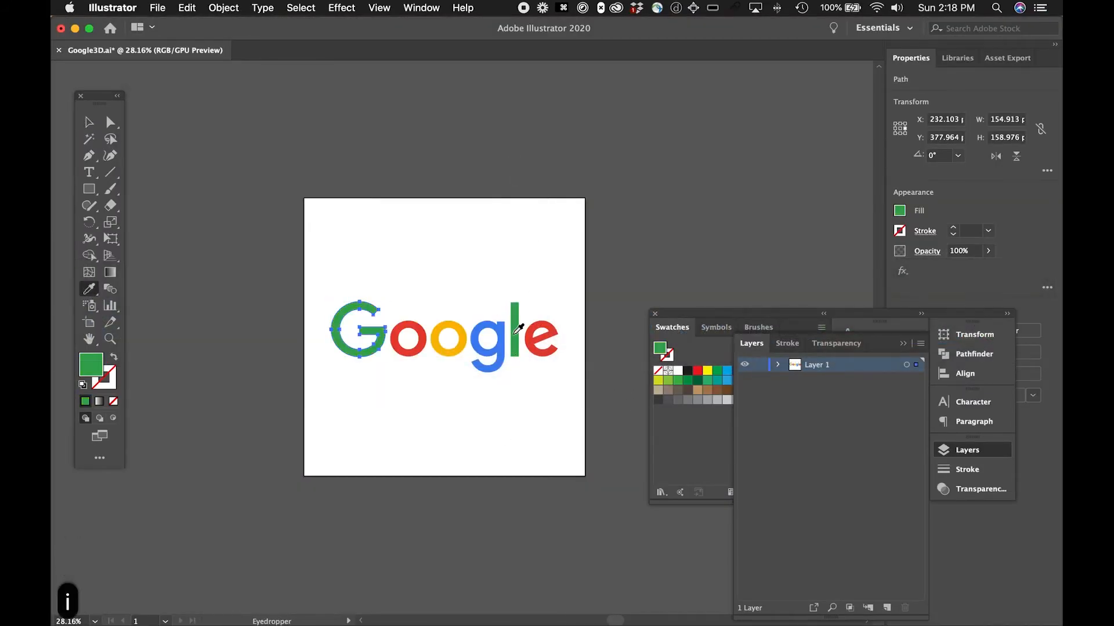
pyautogui.doubleClick(87, 367)
pyautogui.press('super+c')
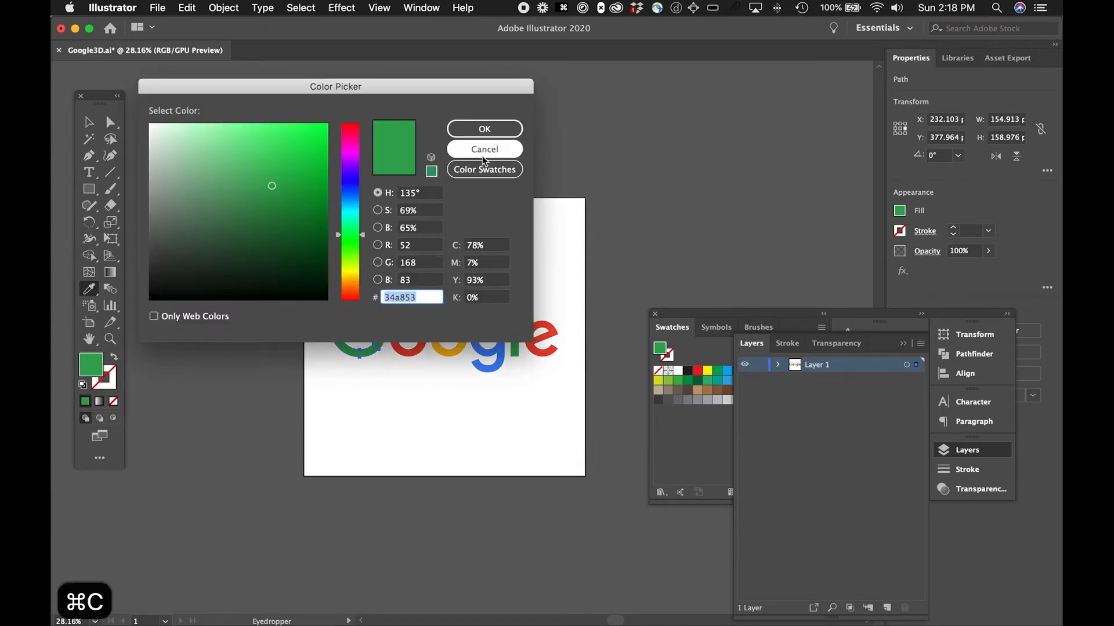
pyautogui.click(489, 148)
# Step: Switch to Cinema 4D, duplicate the yellow material, and set the copy's colour to hex 34A853
pyautogui.press('super+Tab')
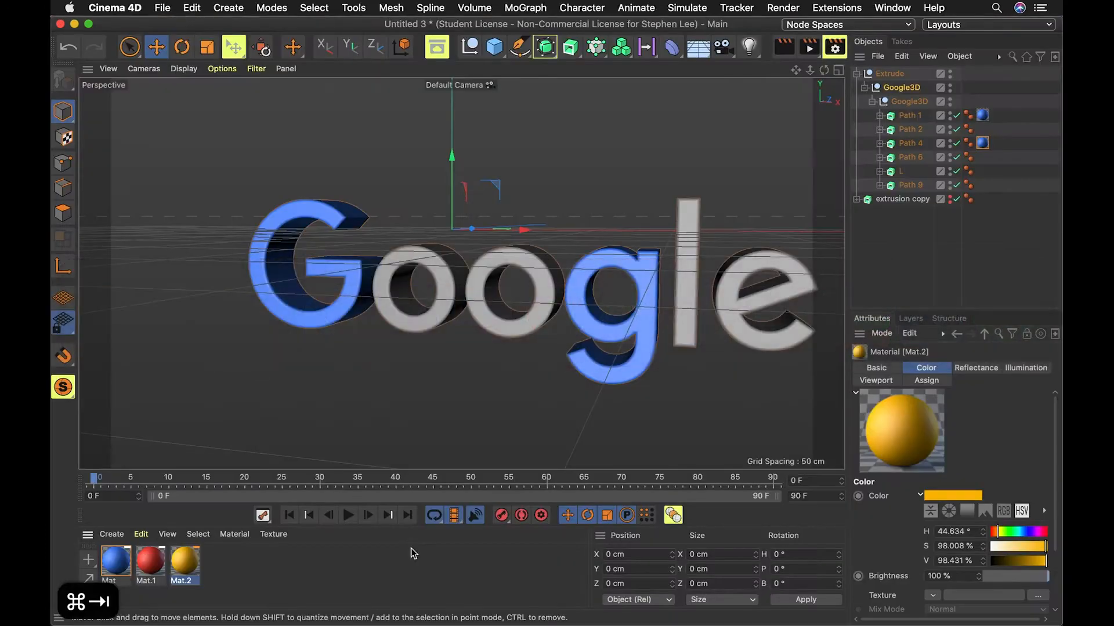
pyautogui.keyDown('ctrl'); pyautogui.moveTo(189, 562); pyautogui.dragTo(222, 564); pyautogui.keyUp('ctrl')
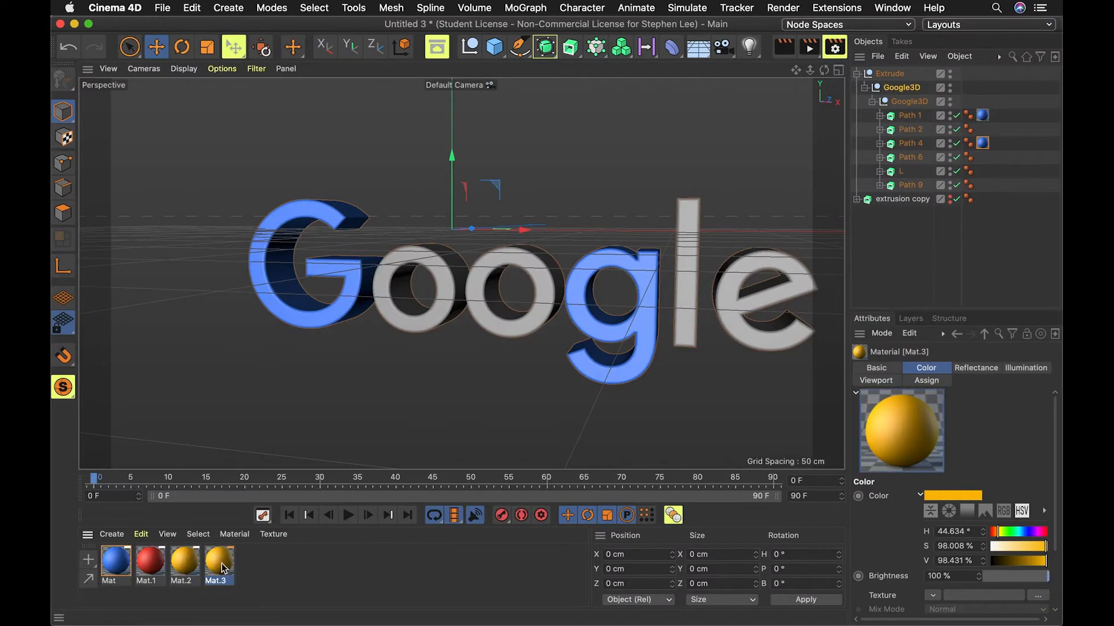
pyautogui.doubleClick(222, 563)
pyautogui.click(451, 221)
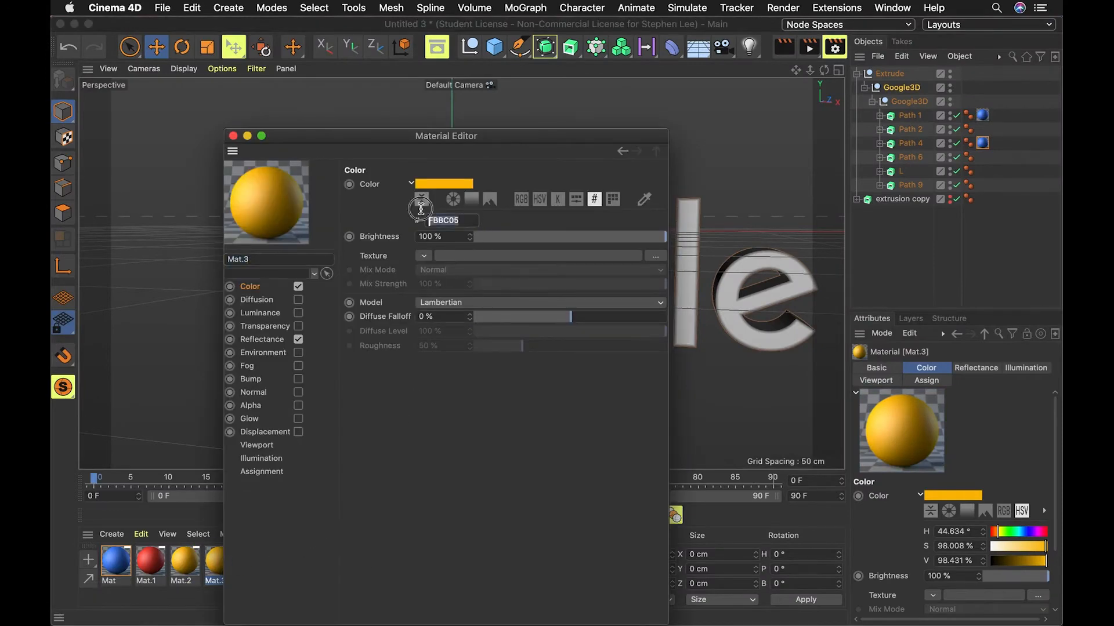
pyautogui.press('super+v')
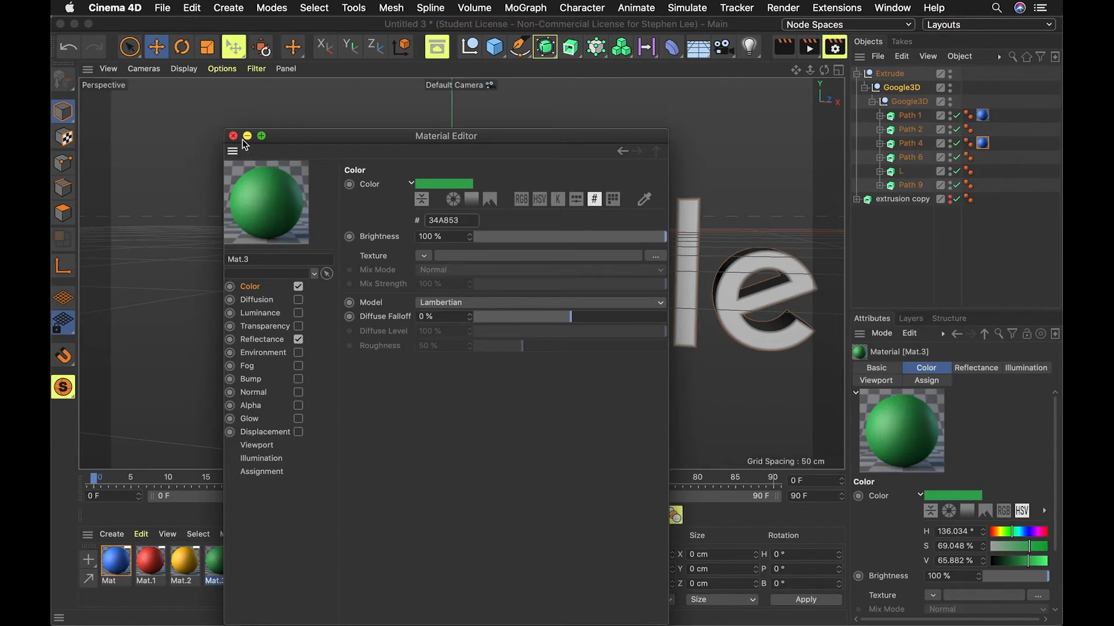
pyautogui.click(233, 136)
pyautogui.click(319, 578)
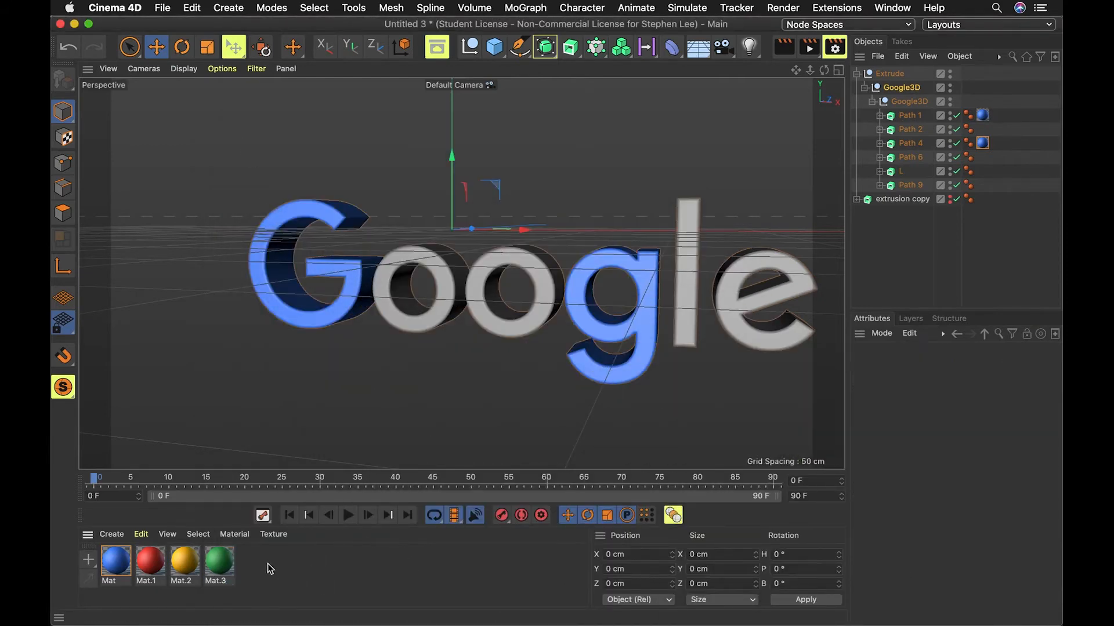
# Step: Apply the green material to the l, red to the first o and the e, and yellow to the second o, matching the Illustrator logo
pyautogui.moveTo(210, 571); pyautogui.dragTo(690, 336)
pyautogui.press('super+Tab')
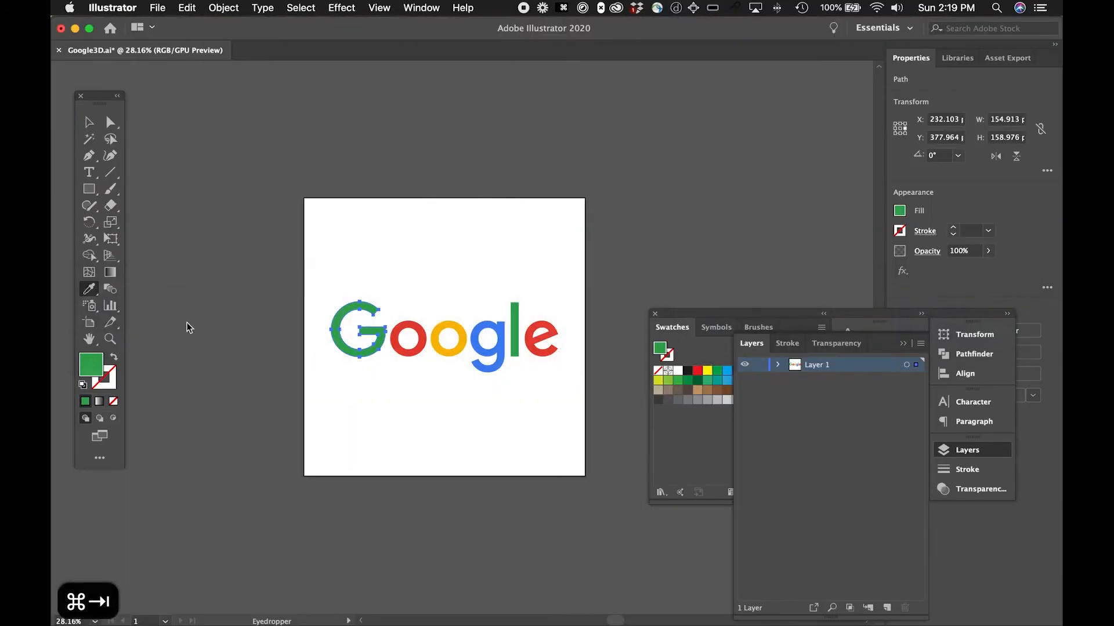
pyautogui.press('super+Tab')
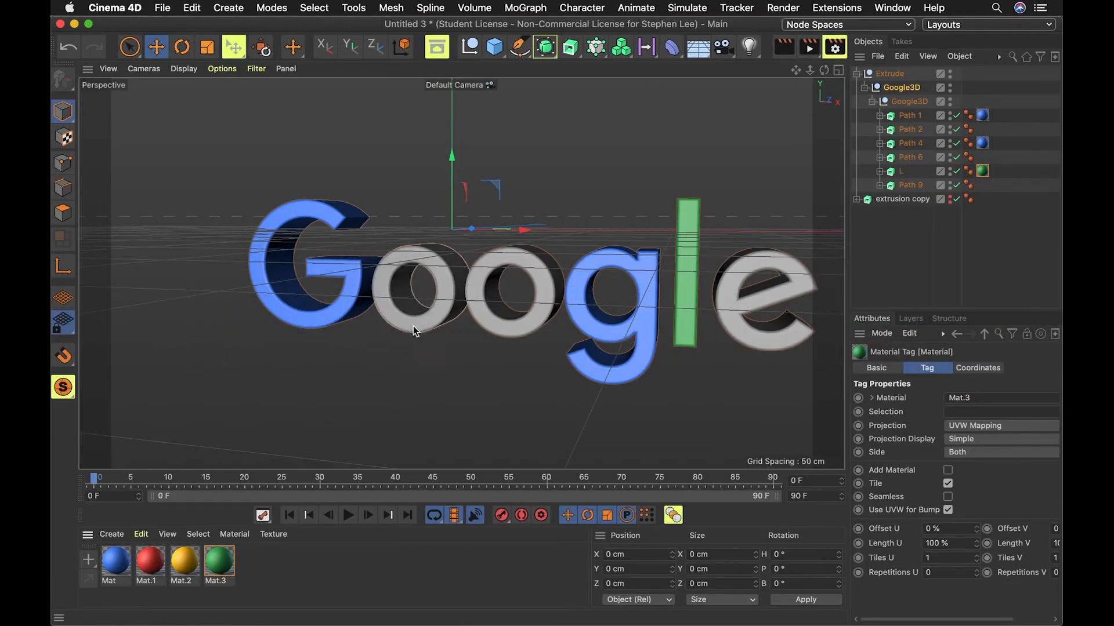
pyautogui.moveTo(413, 330); pyautogui.dragTo(413, 330)
pyautogui.moveTo(185, 562); pyautogui.dragTo(508, 307)
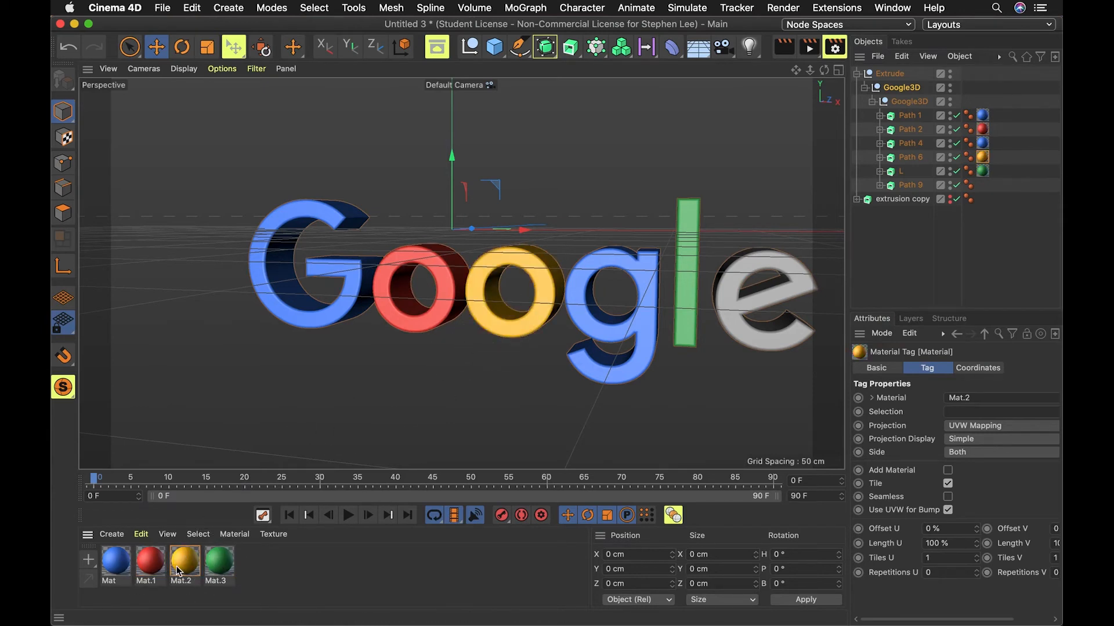
pyautogui.press('super+Tab')
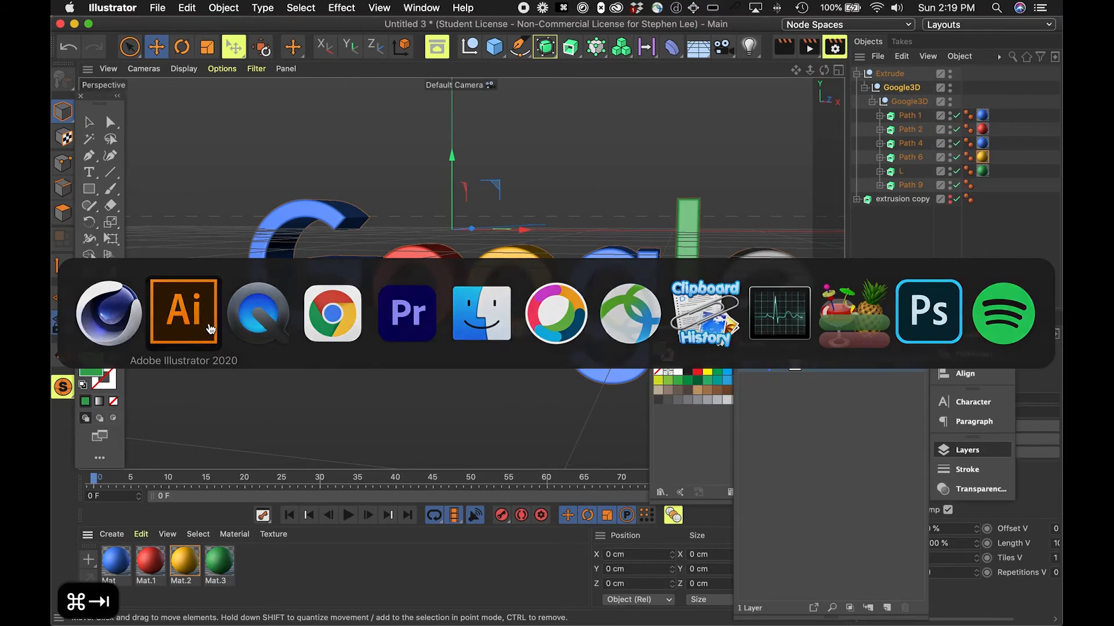
pyautogui.press('super+Tab')
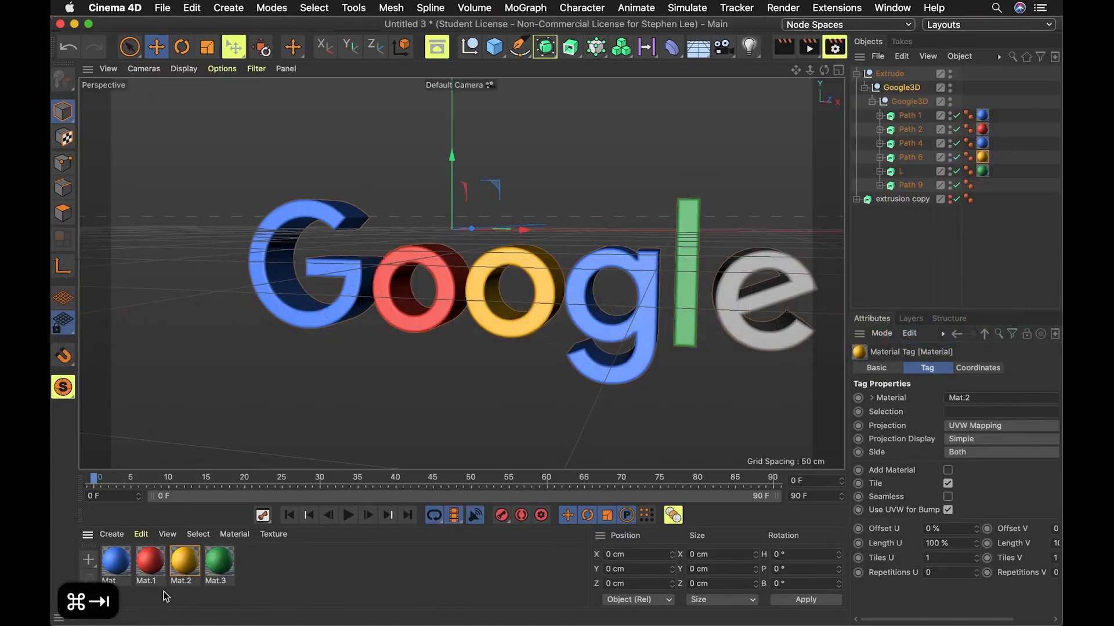
pyautogui.moveTo(162, 564); pyautogui.dragTo(735, 305)
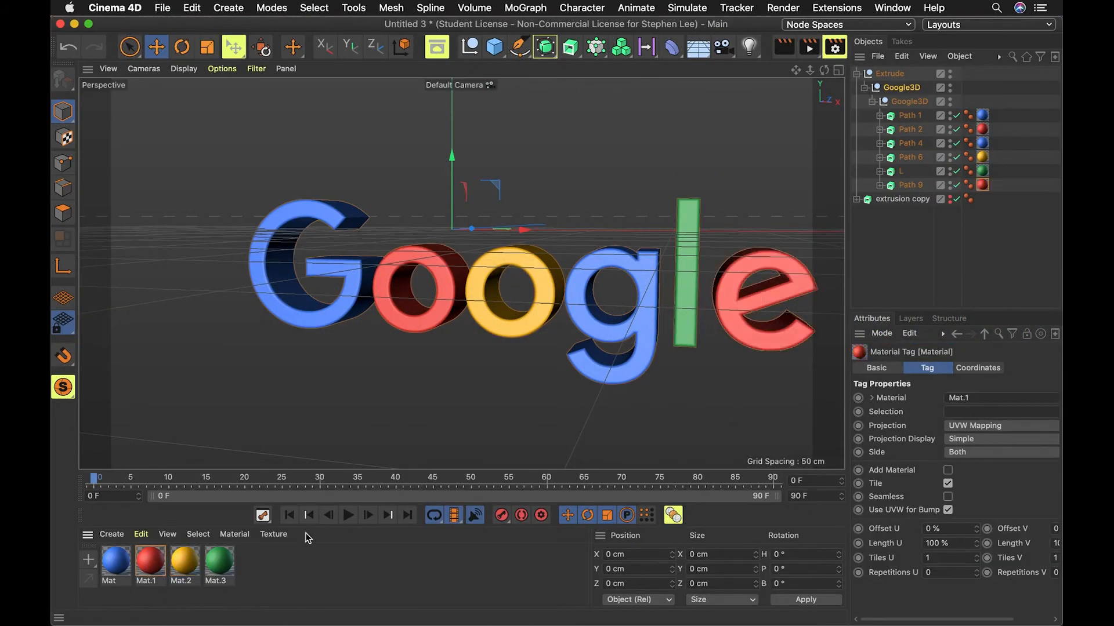
# Step: Examine the coloured 3D letters from different viewing angles
pyautogui.click(372, 561)
pyautogui.press('3')
pyautogui.moveTo(584, 335); pyautogui.dragTo(424, 271)
pyautogui.press('1')
pyautogui.press('3')
pyautogui.moveTo(449, 306); pyautogui.dragTo(471, 215)
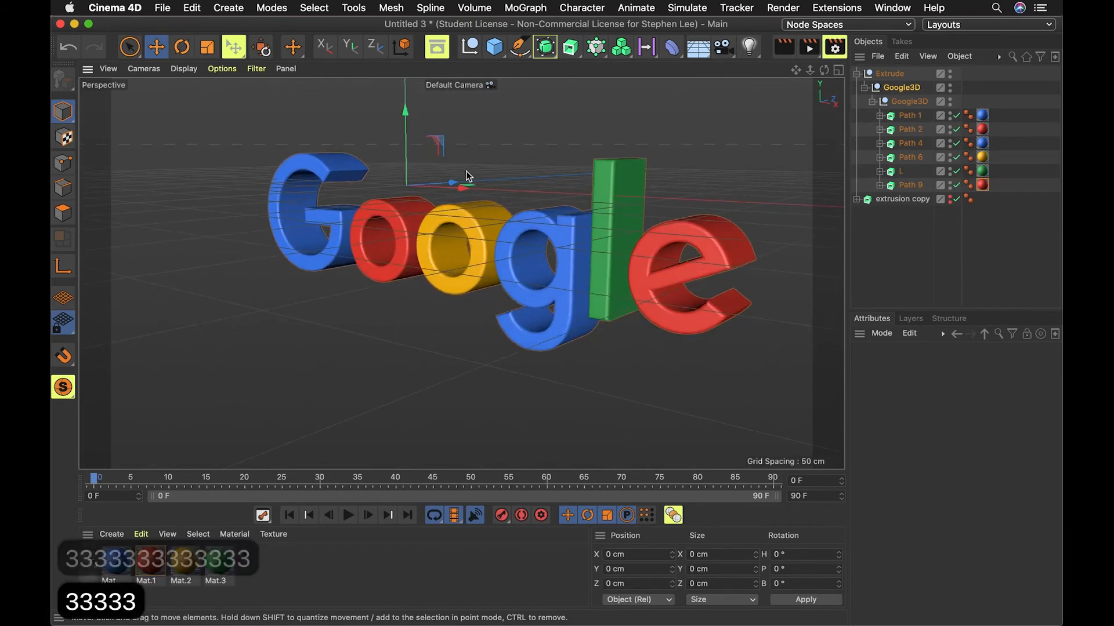
# Step: Render the coloured 3D letters in the viewport and examine them from several angles, finishing with a near-frontal view
pyautogui.press('super+r')
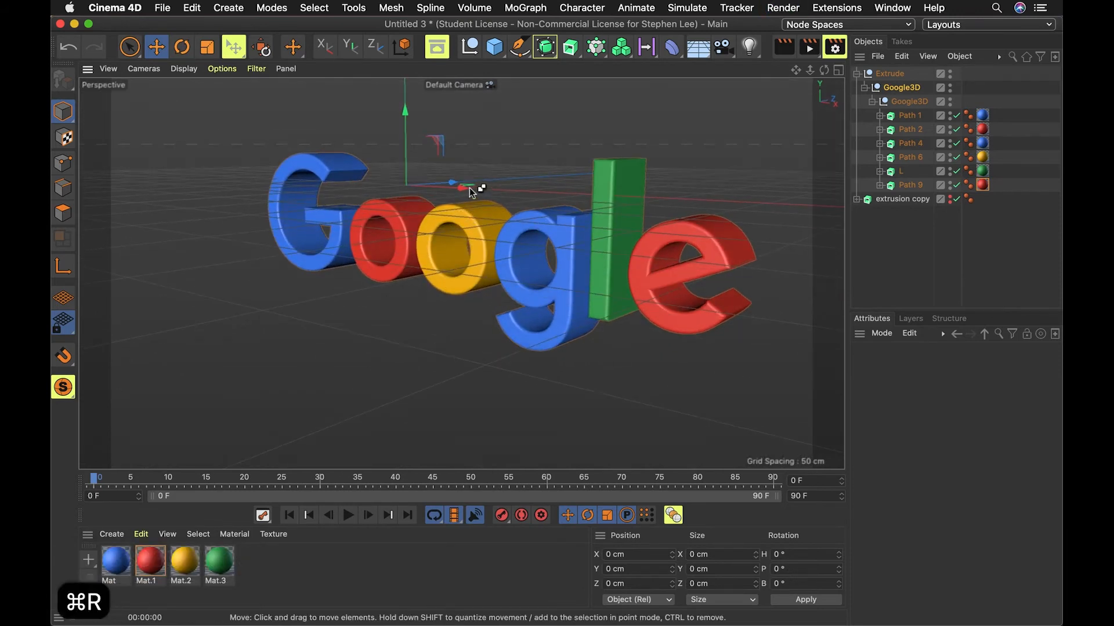
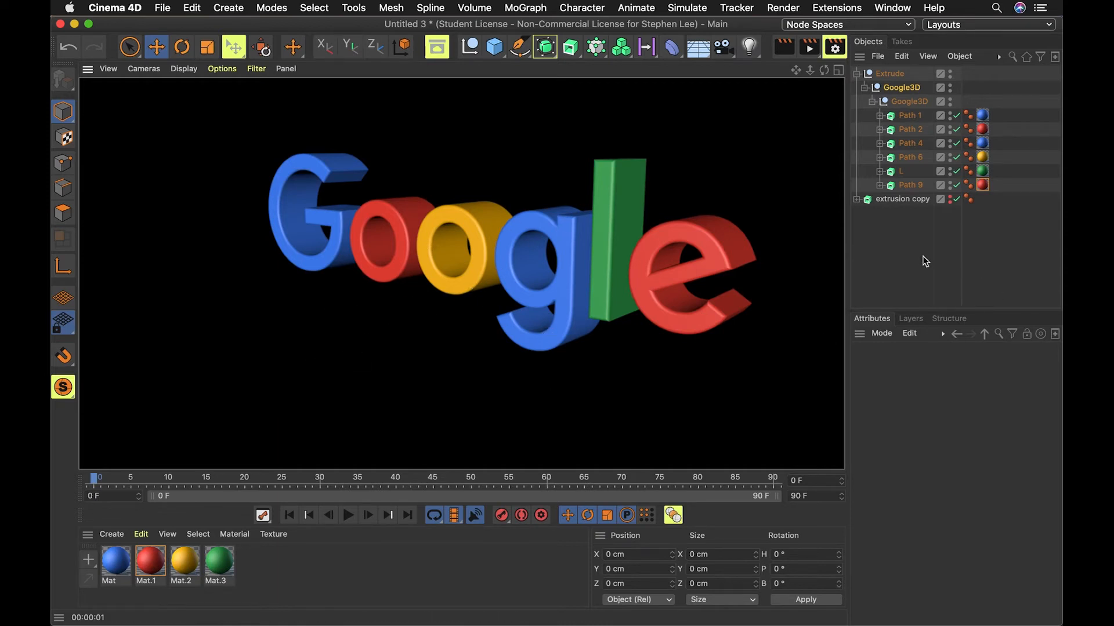
pyautogui.click(897, 243)
pyautogui.press('3')
pyautogui.moveTo(497, 359); pyautogui.dragTo(432, 381)
pyautogui.press('3')
pyautogui.press('3')
pyautogui.press('3')
pyautogui.press('3')
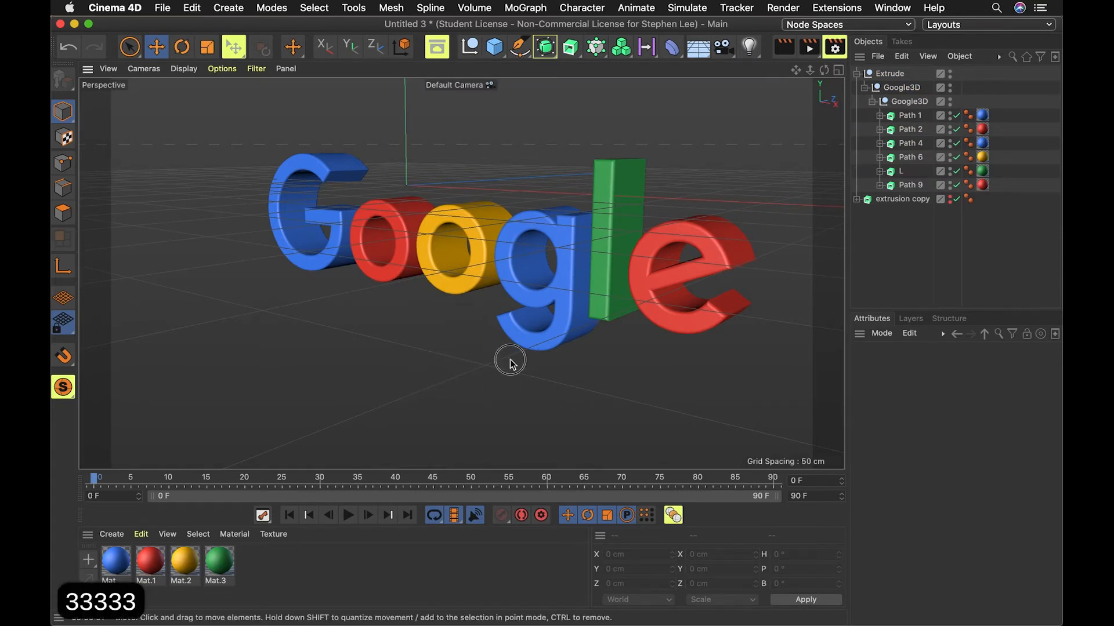
pyautogui.press('3')
pyautogui.press('3')
pyautogui.press('3')
pyautogui.press('3')
pyautogui.click(530, 354)
pyautogui.press('3')
pyautogui.press('3')
pyautogui.press('3')
pyautogui.press('3')
pyautogui.press('3')
pyautogui.press('3')
pyautogui.press('3')
pyautogui.press('3')
pyautogui.press('3')
pyautogui.press('3')
pyautogui.press('3')
pyautogui.press('3')
pyautogui.press('3')
pyautogui.press('3')
pyautogui.moveTo(543, 361); pyautogui.dragTo(686, 326)
pyautogui.press('3')
pyautogui.press('3')
pyautogui.press('3')
pyautogui.press('3')
pyautogui.press('3')
pyautogui.press('3')
pyautogui.moveTo(559, 332)
pyautogui.mouseDown()
pyautogui.moveTo(538, 340)
pyautogui.moveTo(566, 367)
pyautogui.moveTo(534, 356)
pyautogui.moveTo(564, 351)
pyautogui.mouseUp()
pyautogui.press('3')
pyautogui.press('1')
pyautogui.press('1')
pyautogui.press('1')
pyautogui.press('1')
pyautogui.press('1')
pyautogui.press('3')
pyautogui.press('3')
pyautogui.press('3')
pyautogui.press('3')
pyautogui.press('3')
pyautogui.press('3')
pyautogui.press('3')
pyautogui.press('3')
pyautogui.press('3')
pyautogui.press('3')
pyautogui.press('3')
pyautogui.press('3')
pyautogui.press('3')
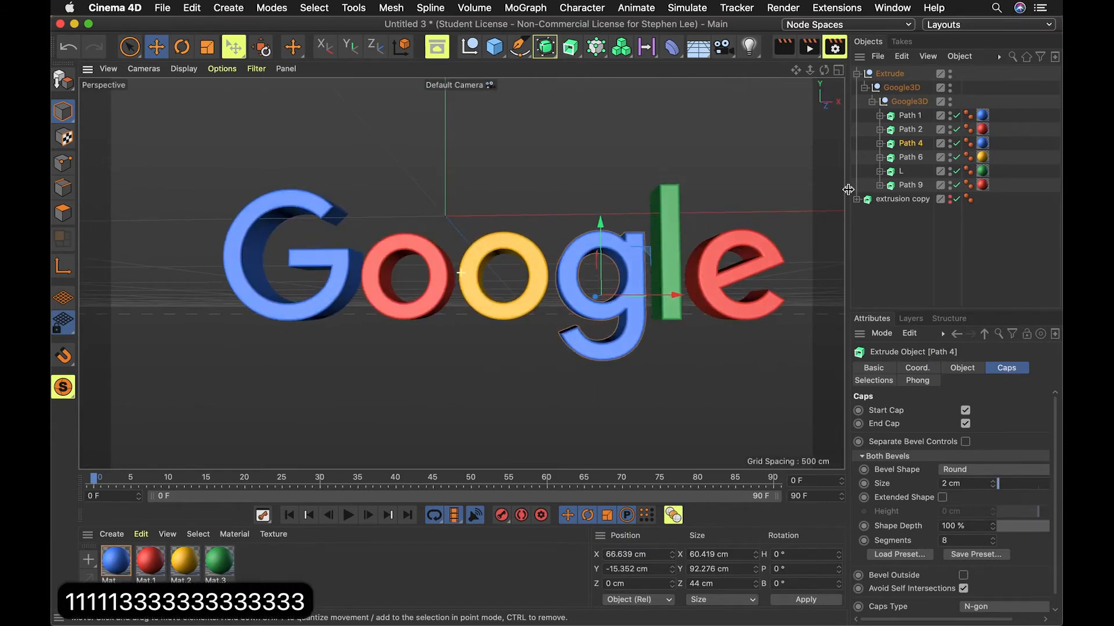
# Step: Select the Extrude null, collapse its hierarchy, and show its coordinate properties
pyautogui.click(881, 75)
pyautogui.click(857, 73)
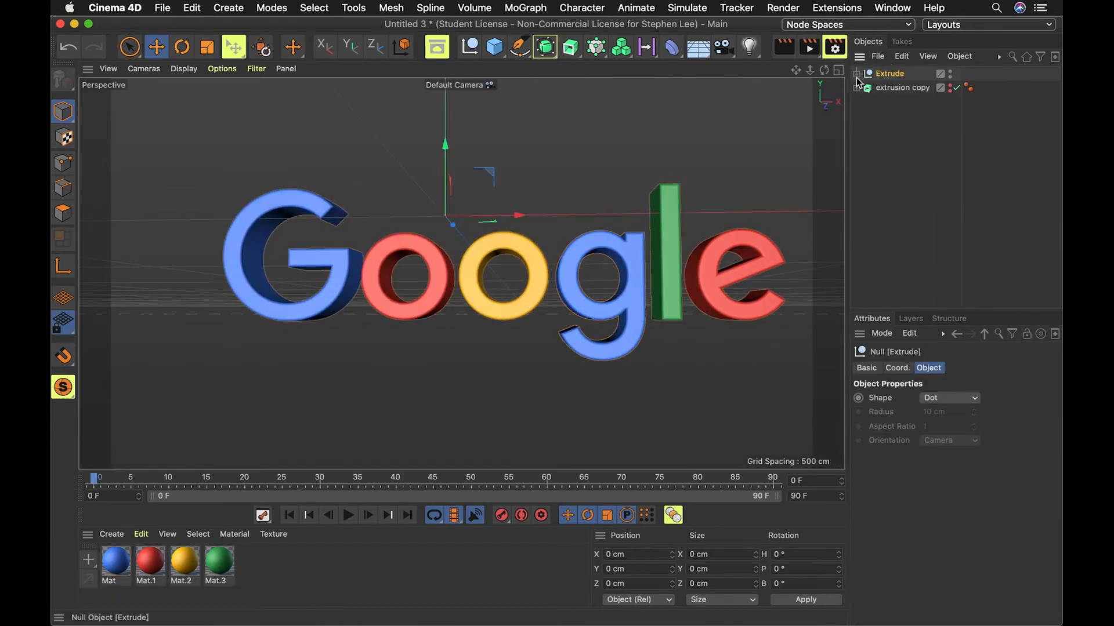
pyautogui.click(894, 371)
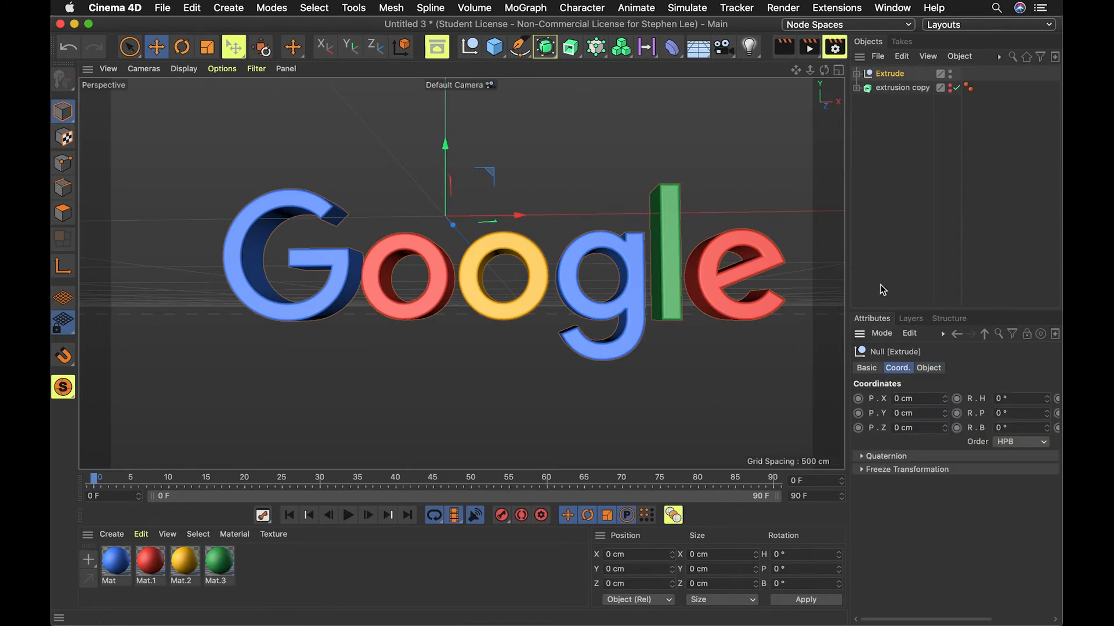
pyautogui.moveTo(98, 477); pyautogui.dragTo(613, 487)
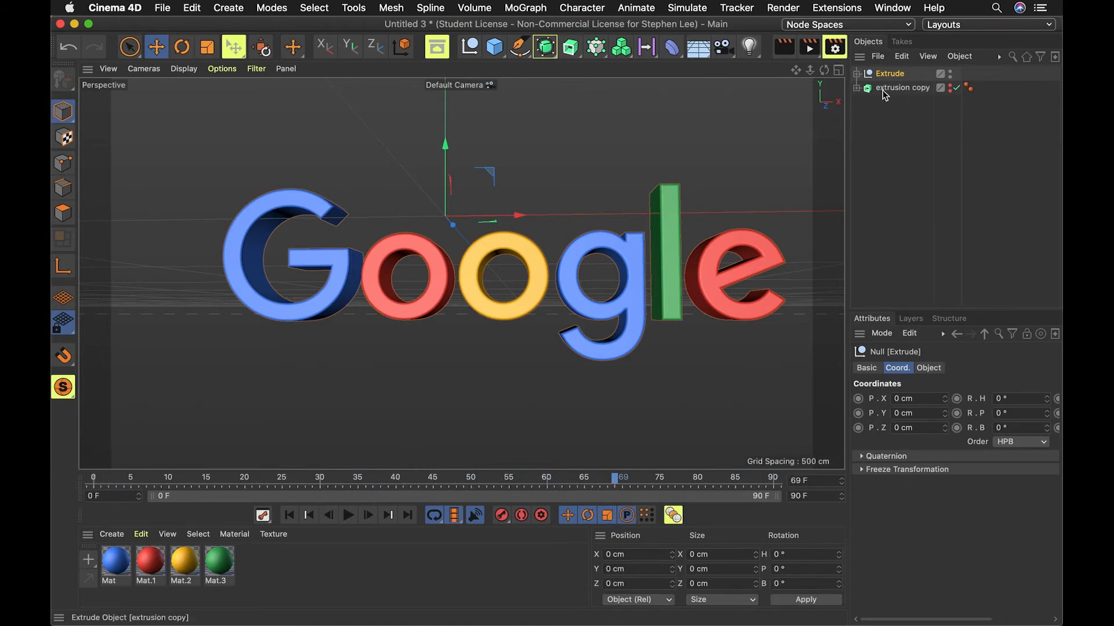
pyautogui.click(892, 7)
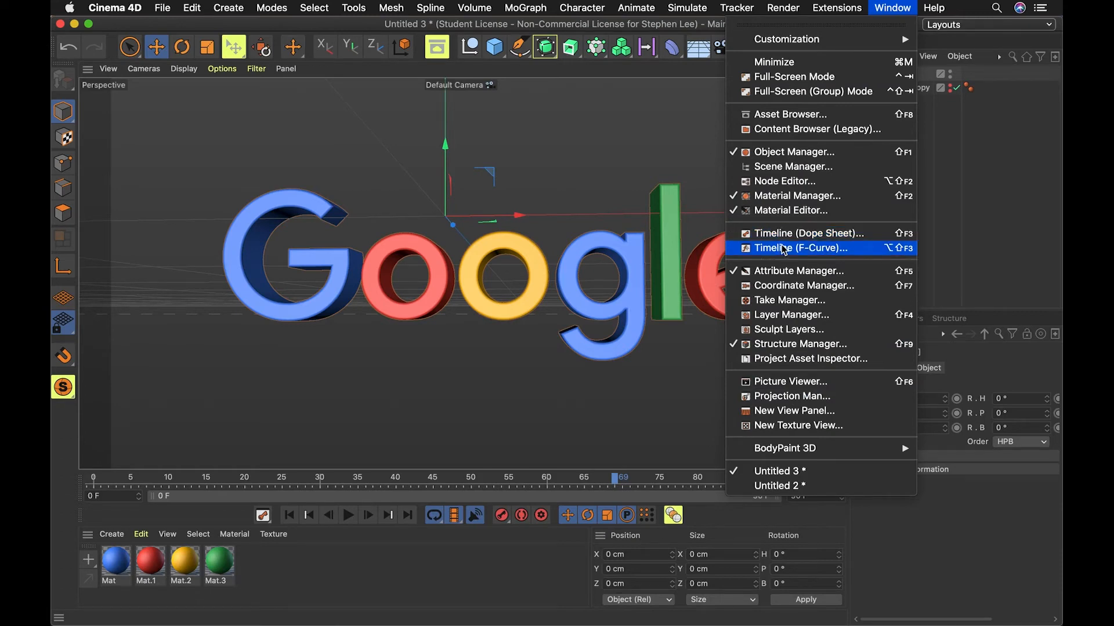
pyautogui.click(970, 254)
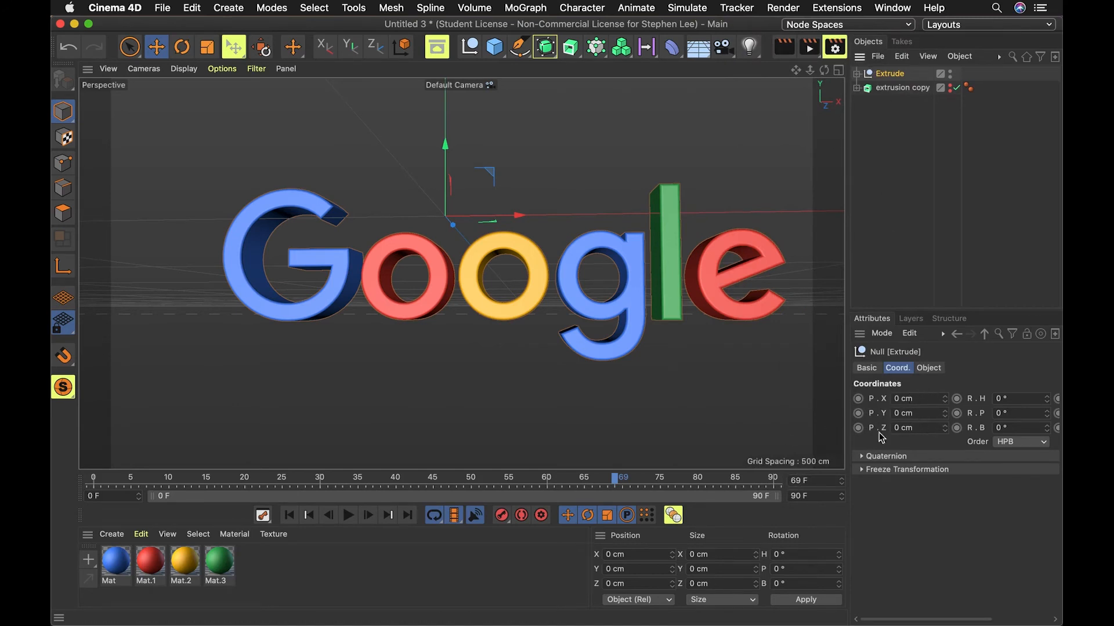
# Step: Keyframe the Extrude null's Y position at 0 cm on frame 0 and 100 cm on frame 46
pyautogui.moveTo(224, 481); pyautogui.dragTo(52, 486)
pyautogui.moveTo(99, 486); pyautogui.dragTo(441, 499)
pyautogui.moveTo(945, 413); pyautogui.dragTo(946, 378)
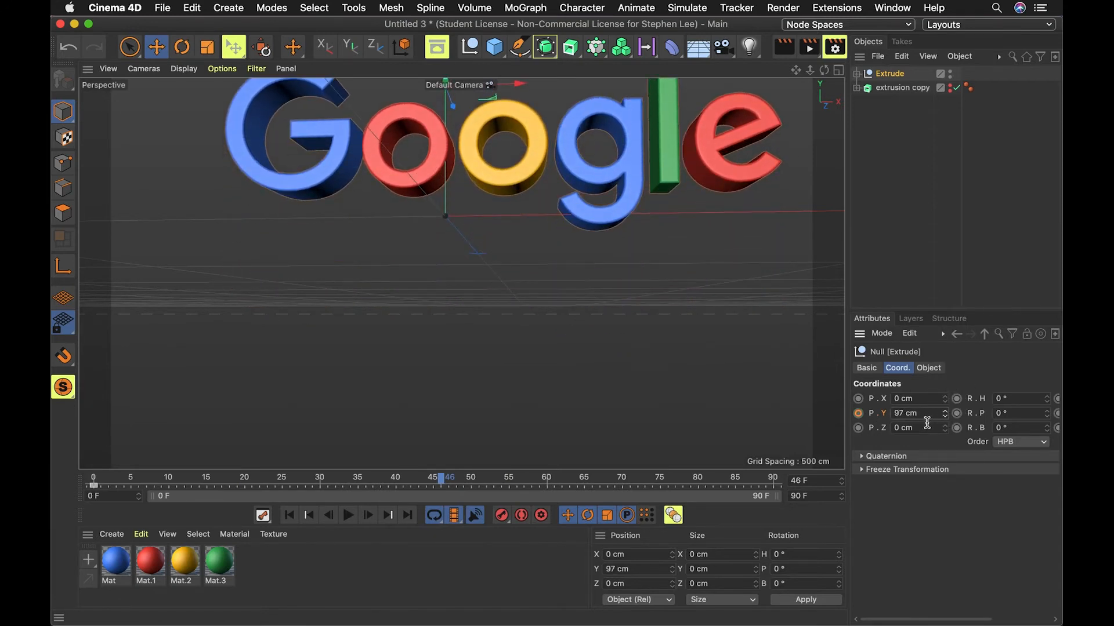
pyautogui.write('100')
pyautogui.press('Return')
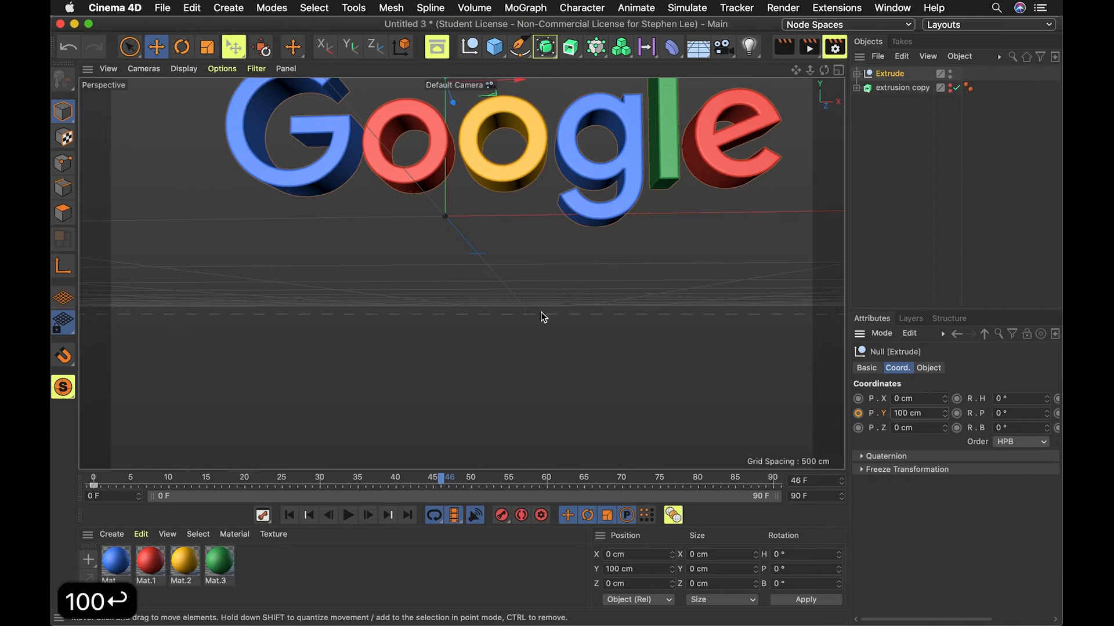
pyautogui.click(859, 414)
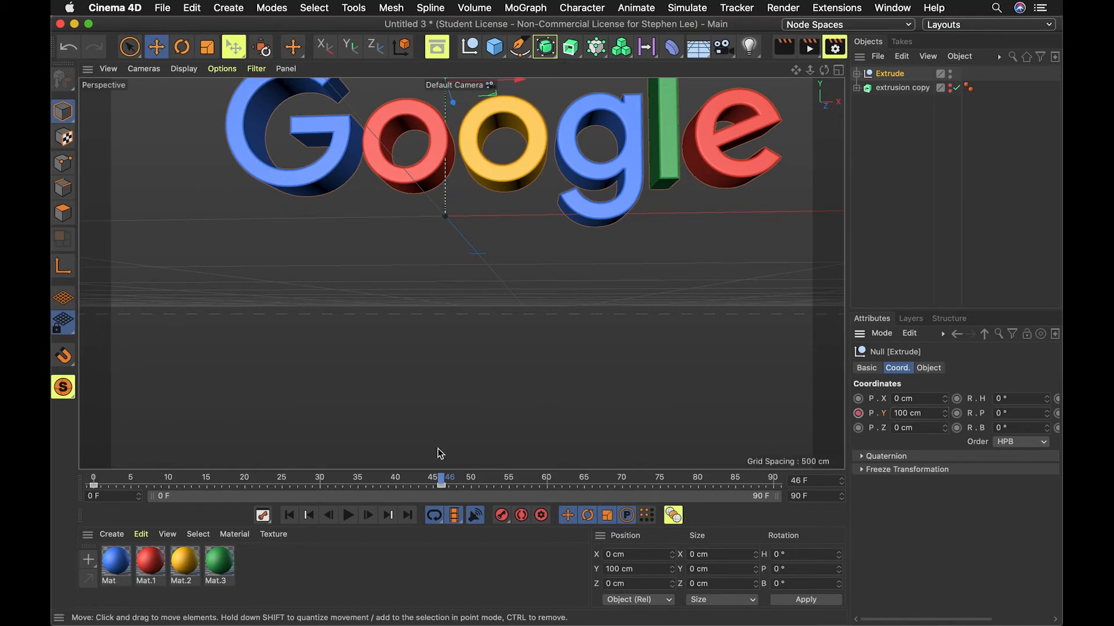
# Step: Play the logo's rising animation from frame 0
pyautogui.moveTo(310, 480); pyautogui.dragTo(53, 475)
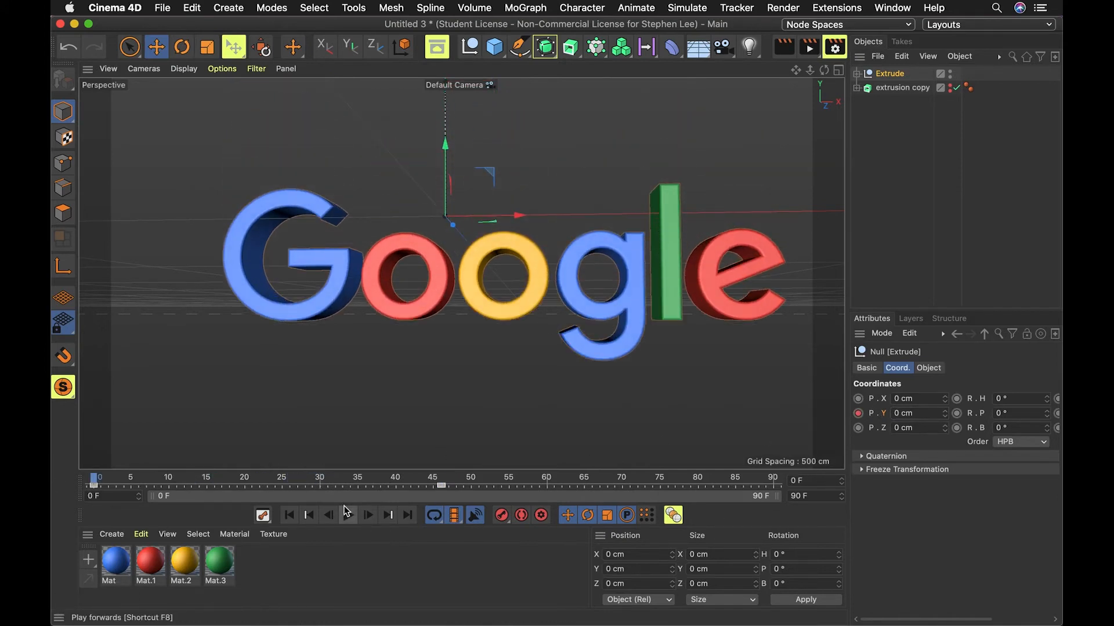
pyautogui.click(347, 515)
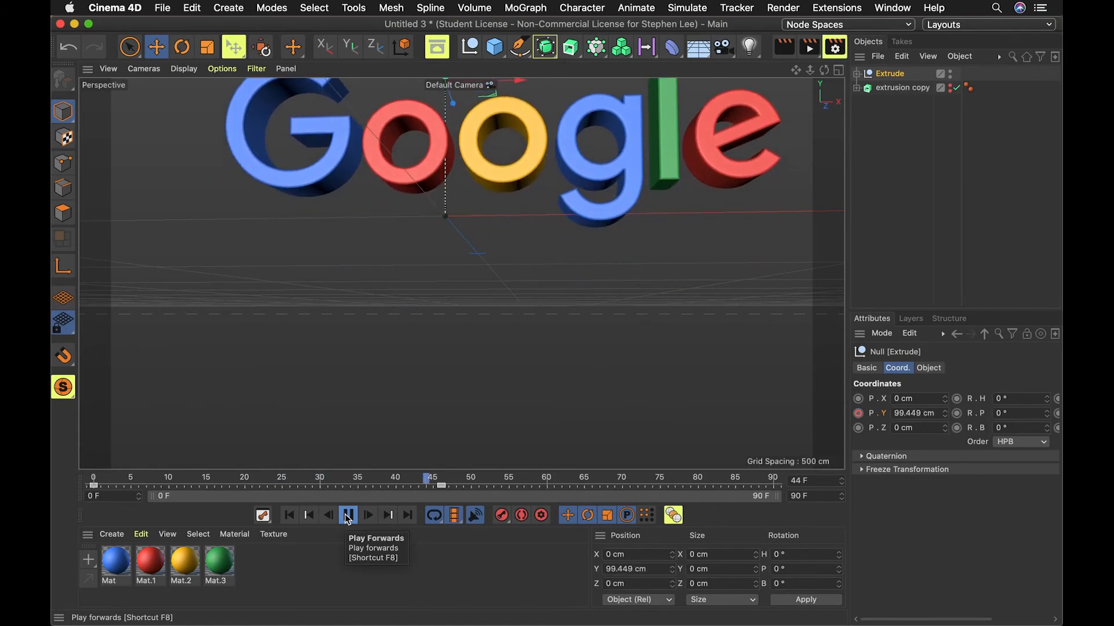
pyautogui.click(347, 515)
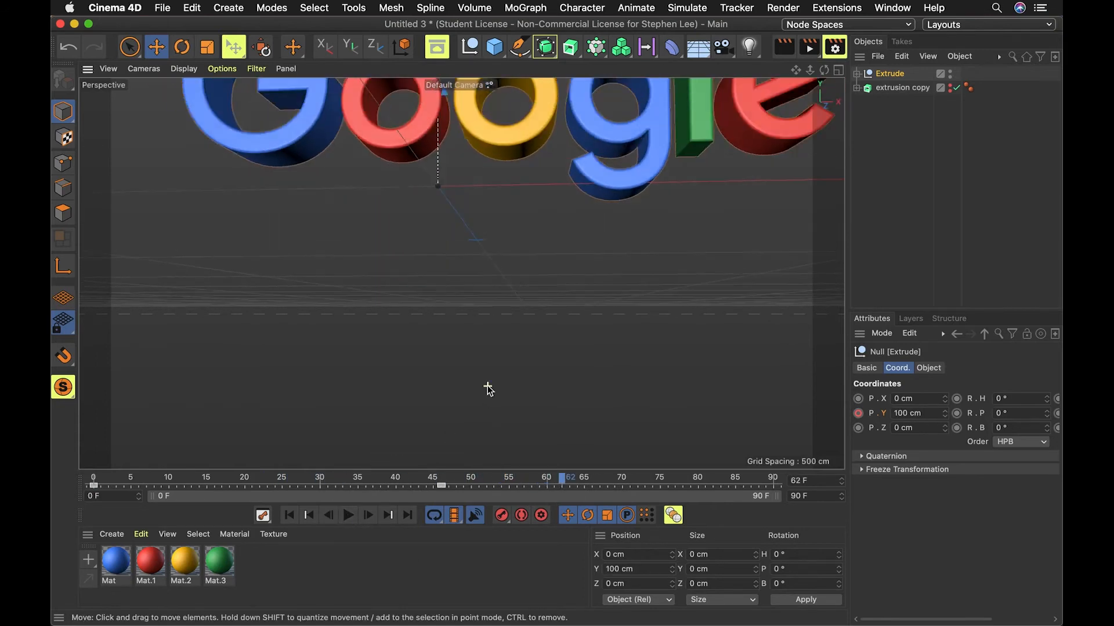
# Step: Bring the whole raised logo into view, try pitching the Extrude null to 14°, and undo the rotation
pyautogui.scroll(-2, 489, 388)
pyautogui.press('1')
pyautogui.moveTo(493, 343); pyautogui.dragTo(485, 425)
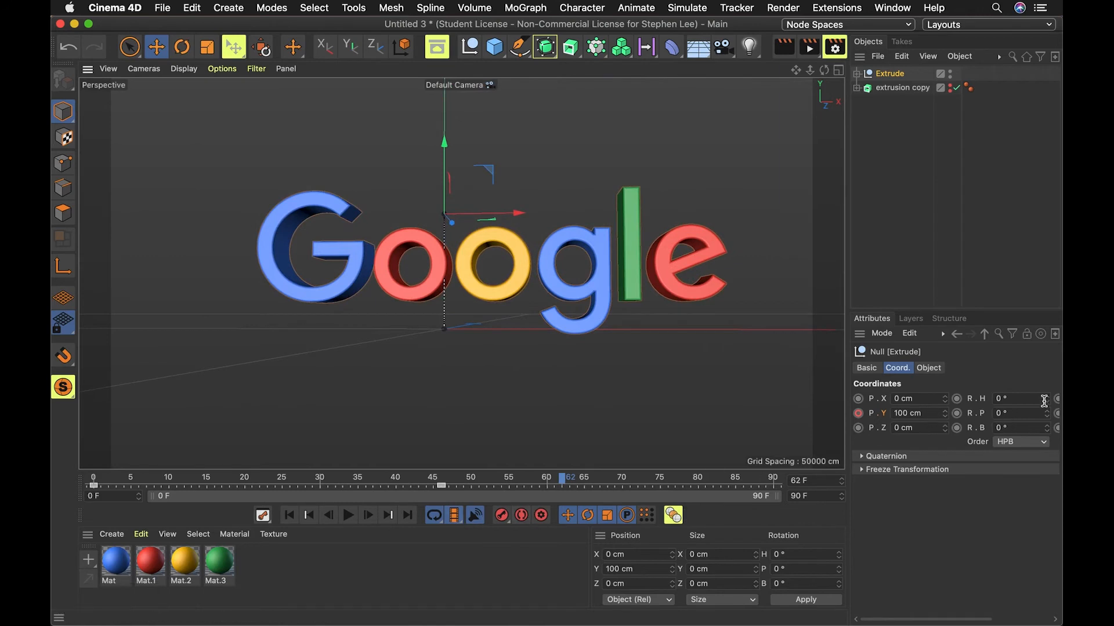
pyautogui.moveTo(1047, 414); pyautogui.dragTo(1047, 406)
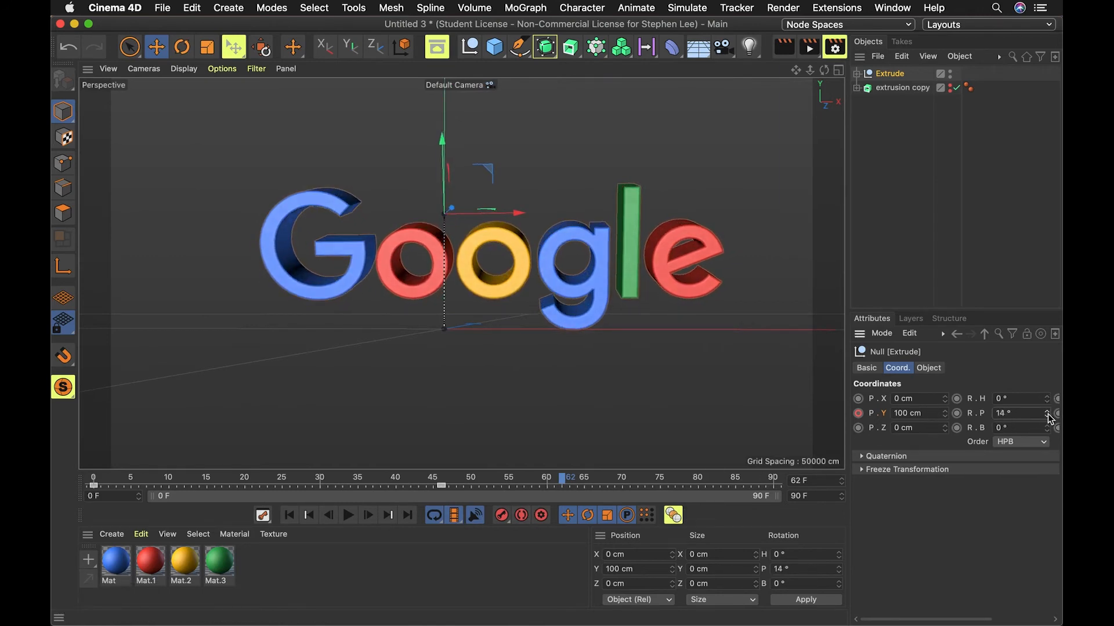
pyautogui.press('super+z')
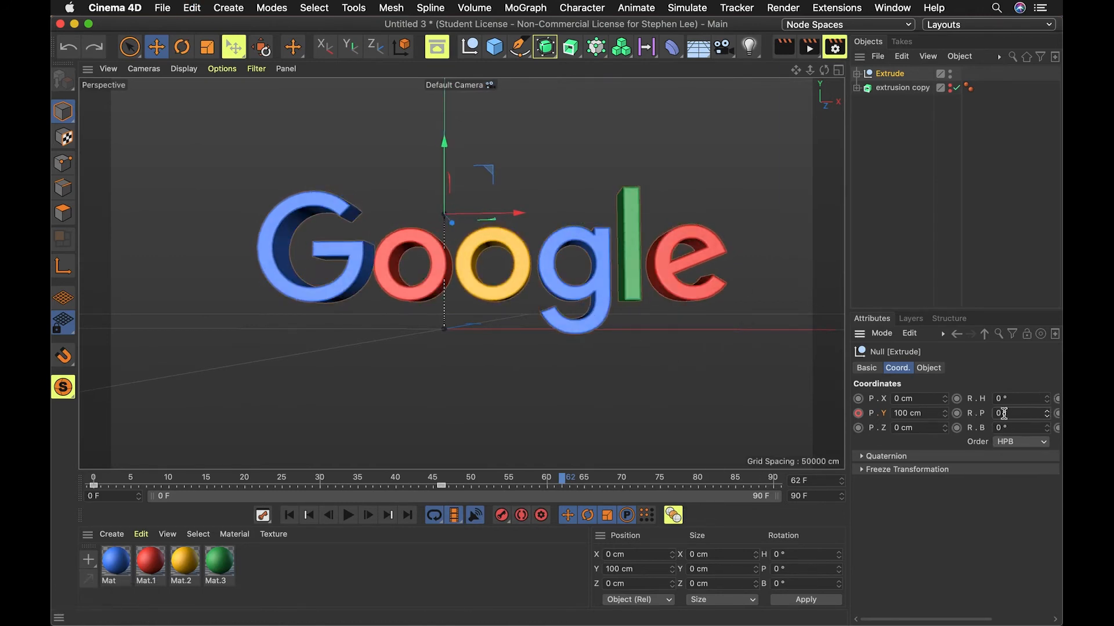
# Step: Move only the Extrude null's axis to the base of the second o, at X about 45 cm, and leave axis editing
pyautogui.click(905, 171)
pyautogui.click(879, 73)
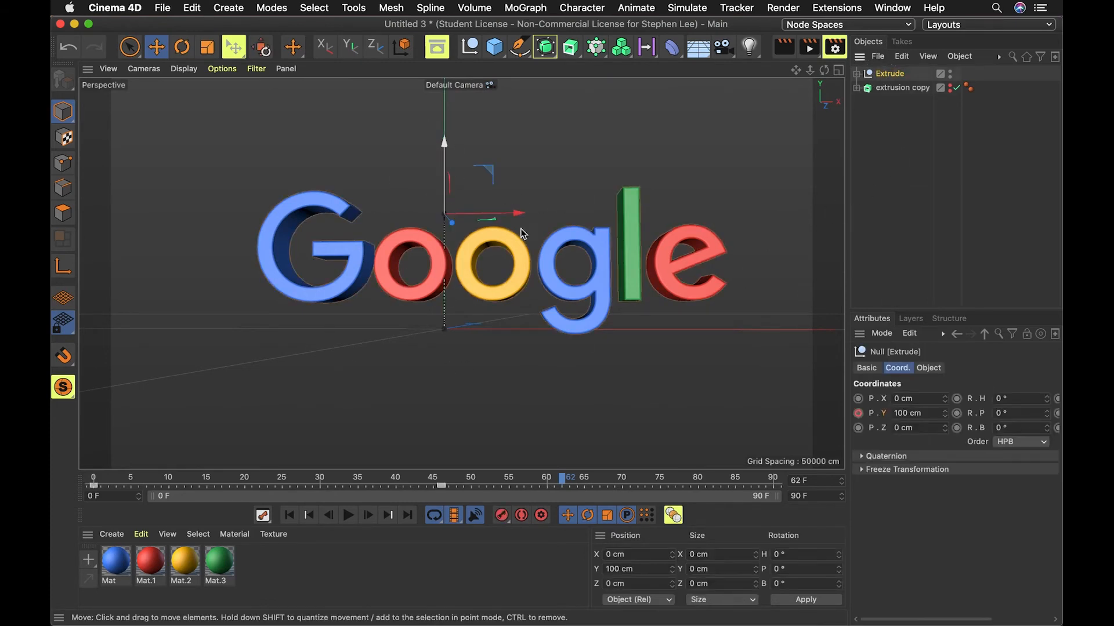
pyautogui.press('3')
pyautogui.moveTo(513, 244); pyautogui.dragTo(500, 276)
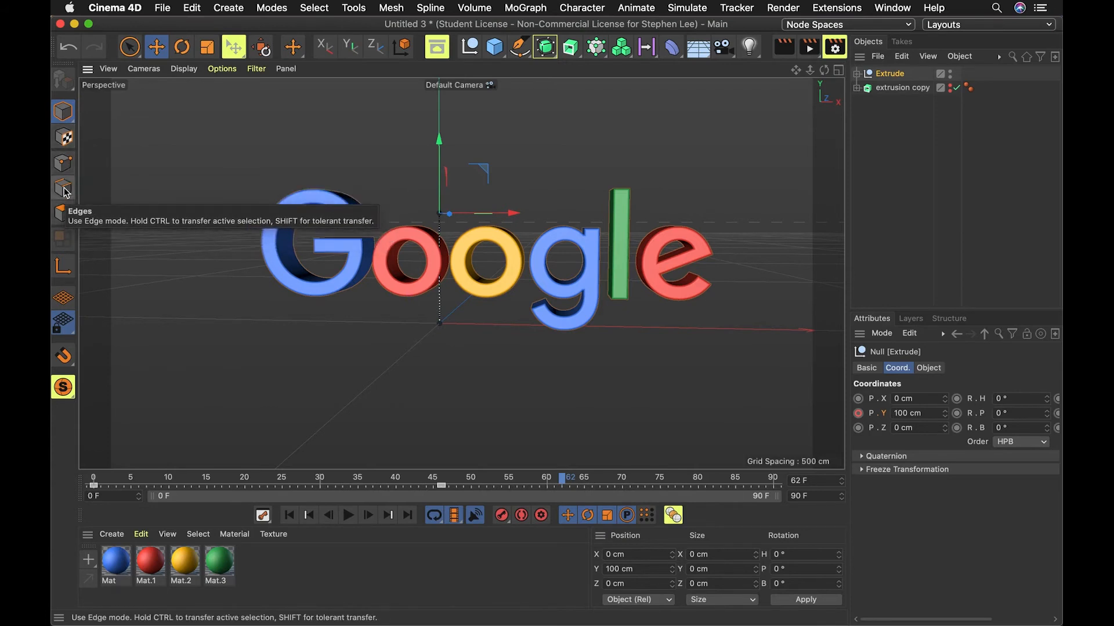
pyautogui.click(62, 269)
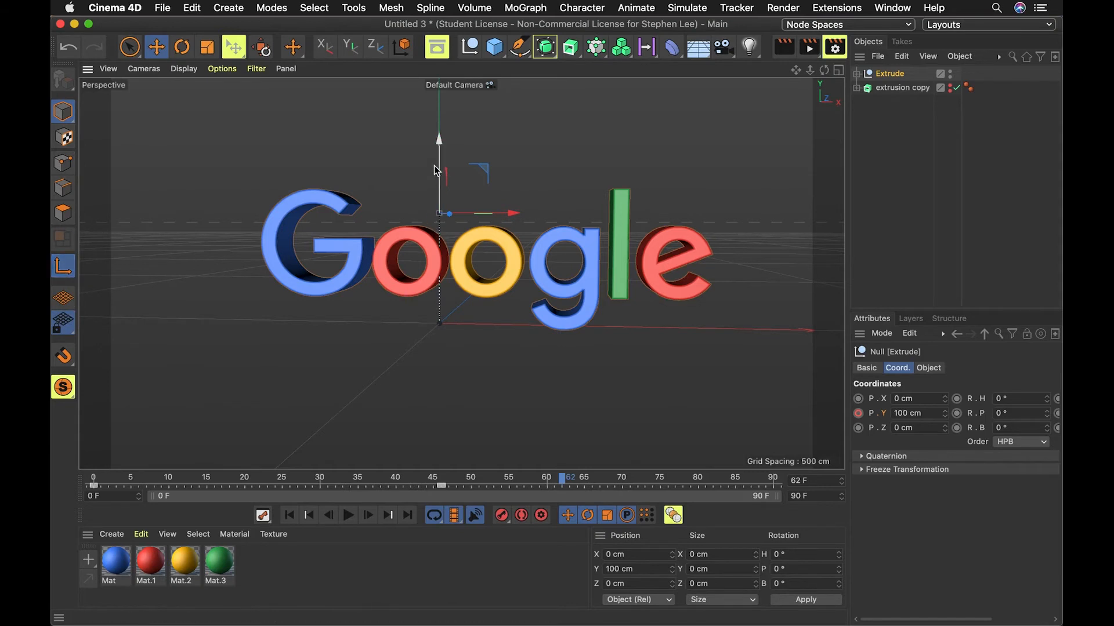
pyautogui.moveTo(438, 146); pyautogui.dragTo(438, 194)
pyautogui.moveTo(513, 270); pyautogui.dragTo(564, 266)
pyautogui.moveTo(489, 192); pyautogui.dragTo(481, 229)
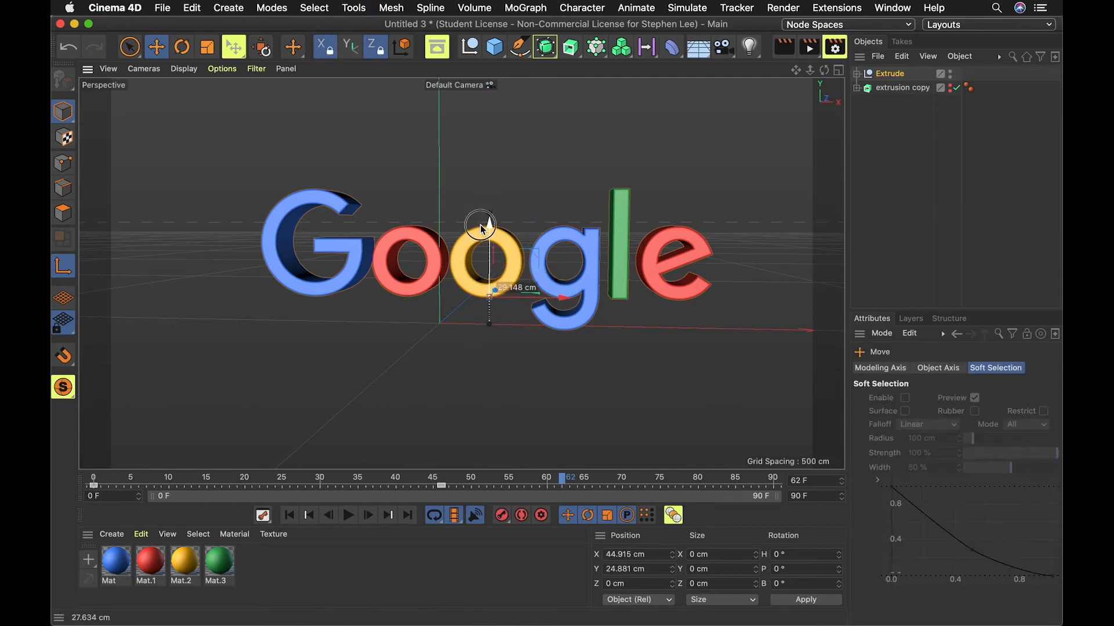
pyautogui.click(62, 277)
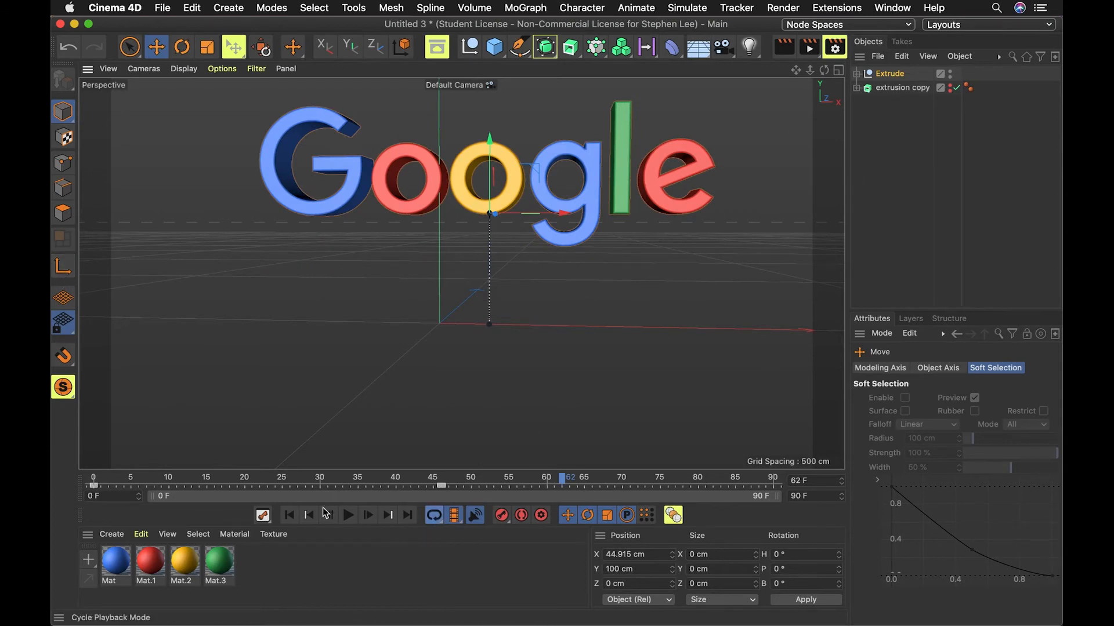
# Step: Replay the animation from the start to check the motion with the repositioned axis
pyautogui.click(289, 515)
pyautogui.click(348, 515)
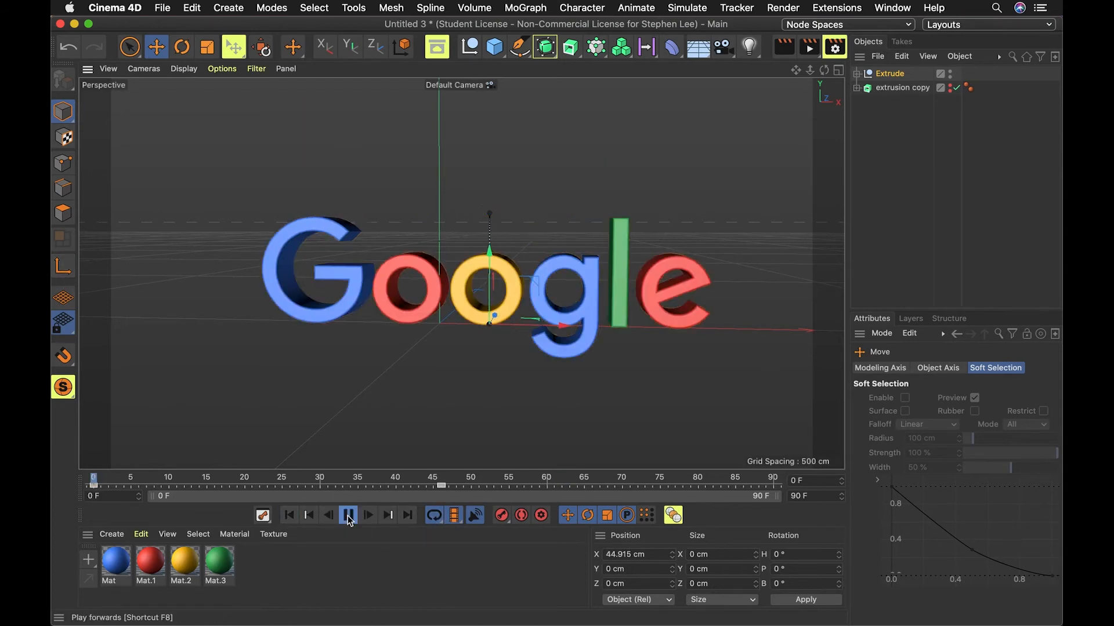
pyautogui.click(348, 515)
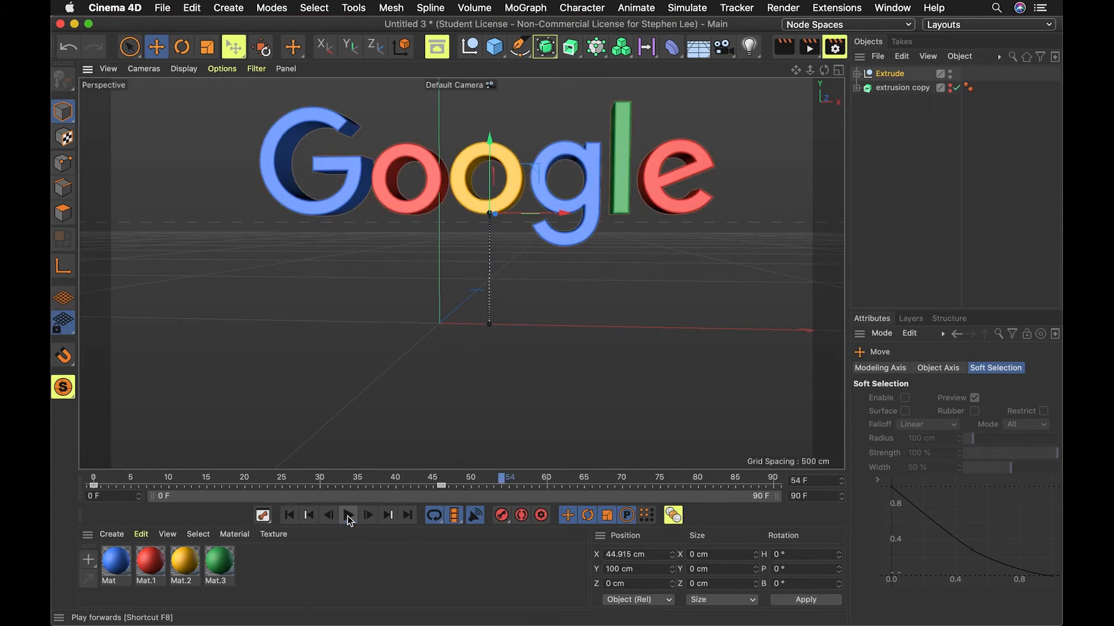
# Step: Set the Extrude null's pitch rotation to -90° at frame 0 and keyframe it
pyautogui.click(888, 74)
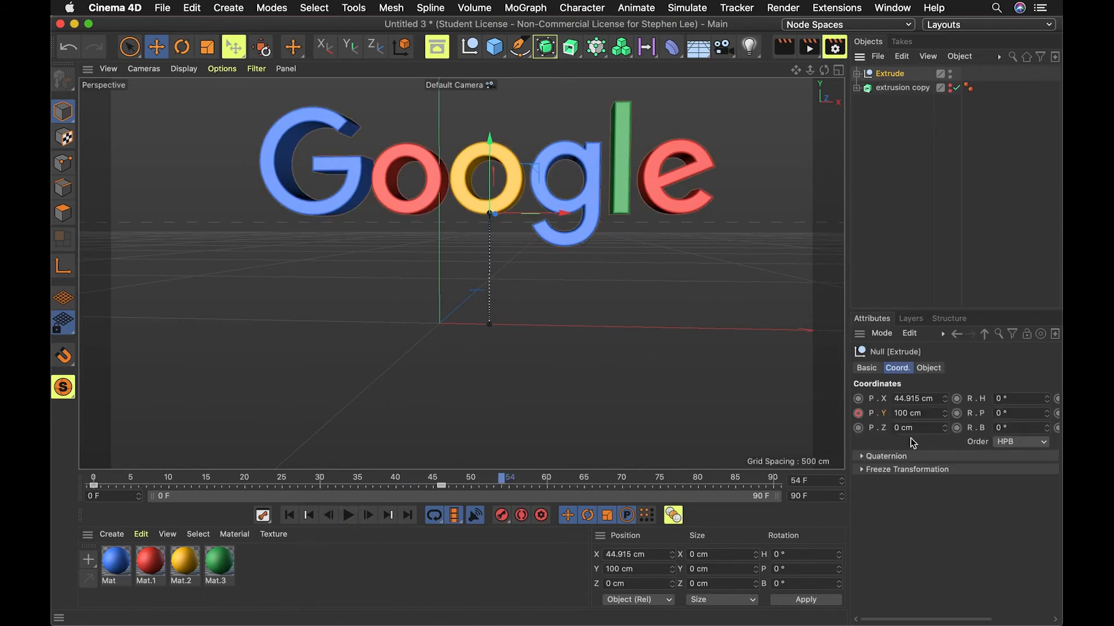
pyautogui.moveTo(333, 471); pyautogui.dragTo(61, 488)
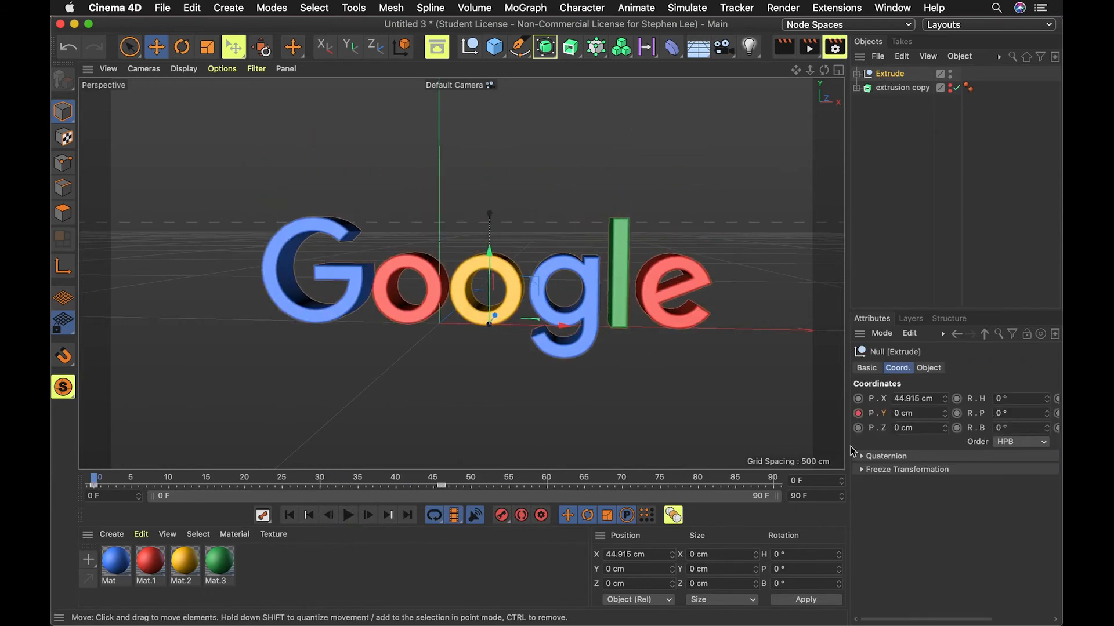
pyautogui.moveTo(1048, 420); pyautogui.dragTo(1047, 465)
pyautogui.press('BackSpace')
pyautogui.press('BackSpace')
pyautogui.press('BackSpace')
pyautogui.write('-90')
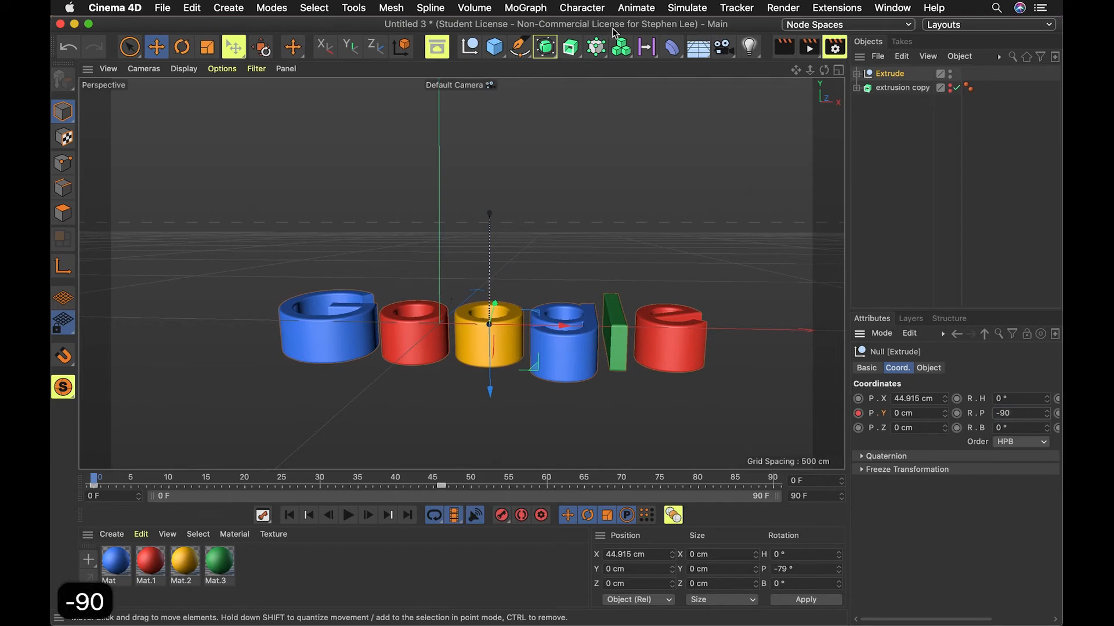
pyautogui.click(957, 414)
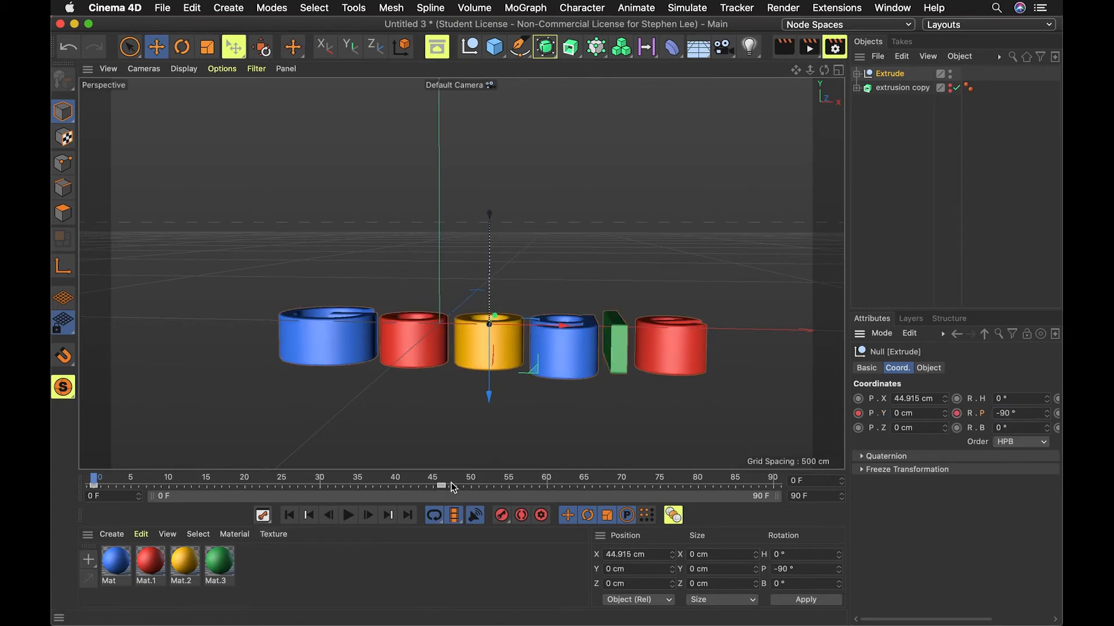
# Step: Set the Extrude null's pitch rotation to 0° at frame 32 and keyframe it
pyautogui.moveTo(297, 479); pyautogui.dragTo(336, 481)
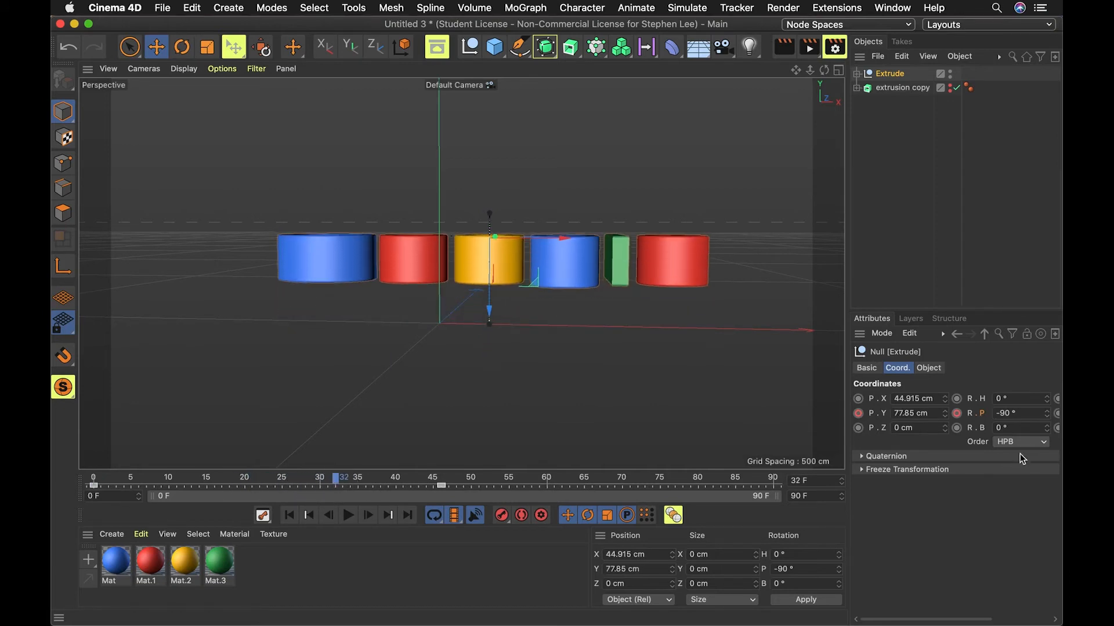
pyautogui.click(1039, 414)
pyautogui.write('0')
pyautogui.press('Return')
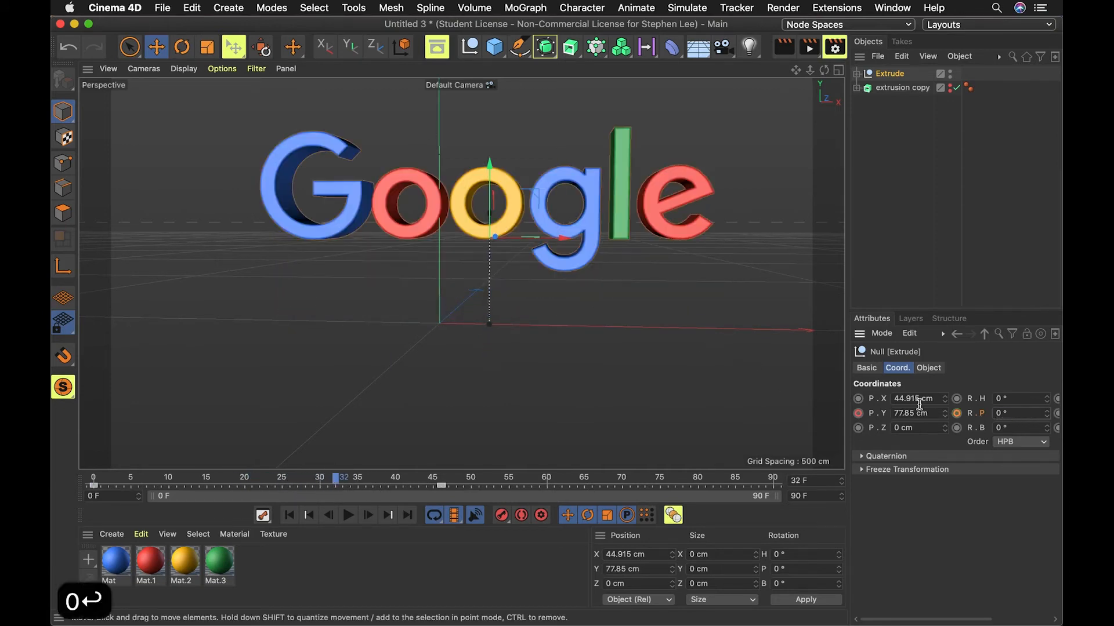
pyautogui.click(957, 414)
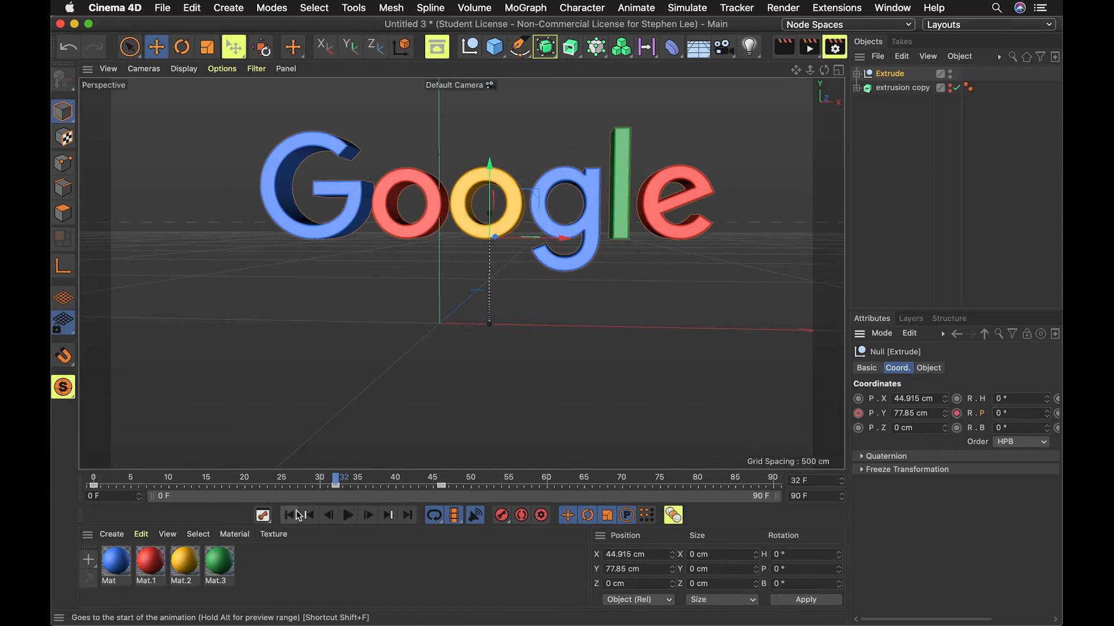
# Step: Play the combined rise and rotation animation from frame 0
pyautogui.click(290, 516)
pyautogui.click(348, 516)
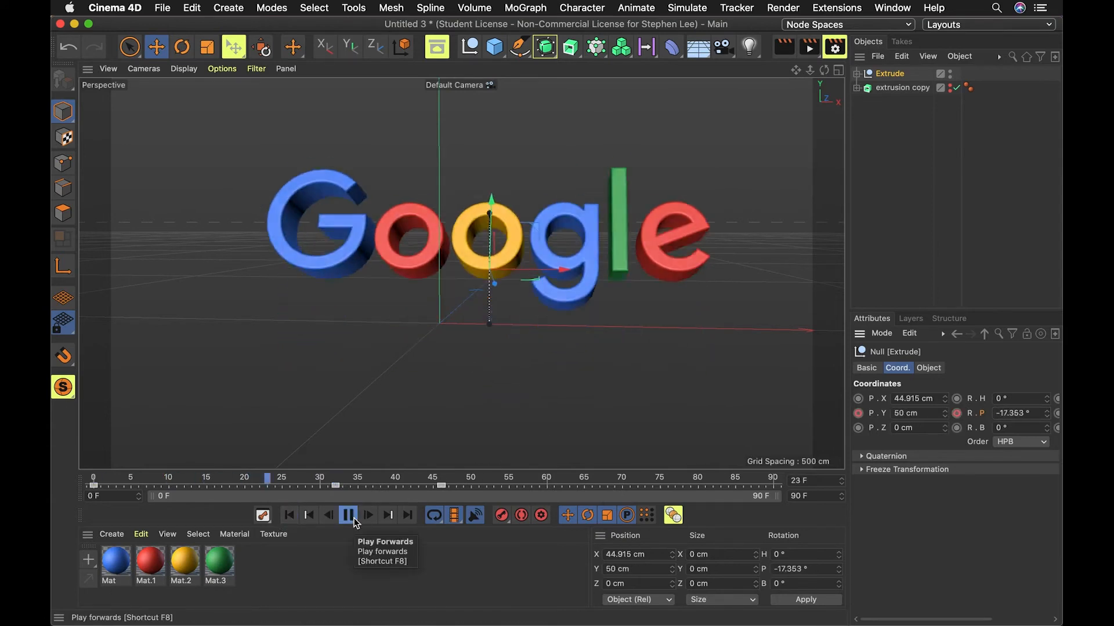
pyautogui.click(348, 516)
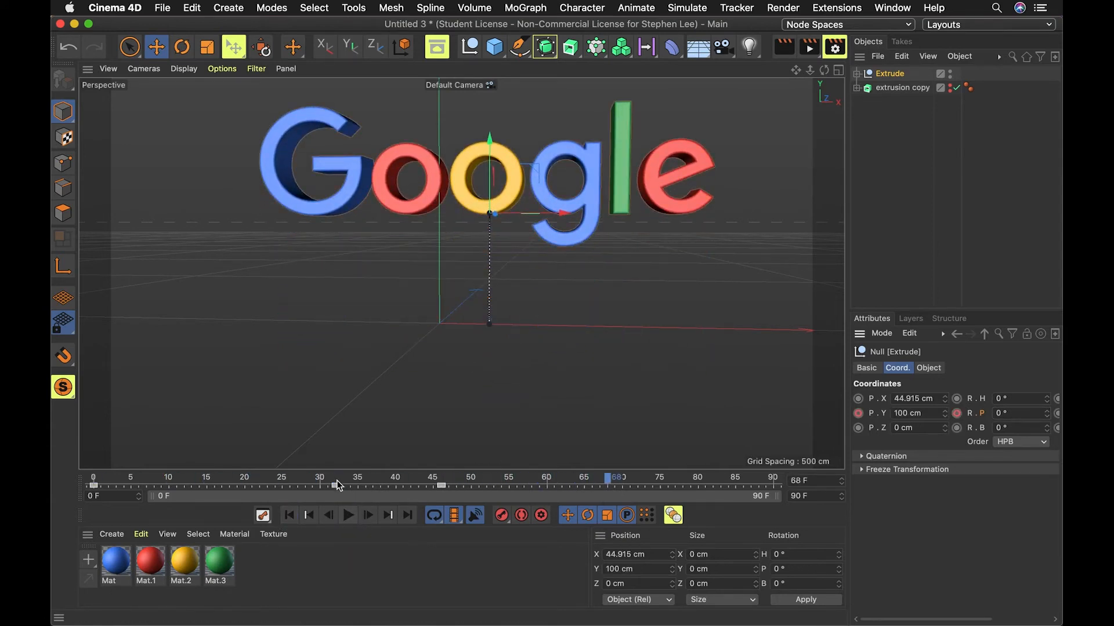
# Step: Retime the frame 32 rotation key to frame 38 and the final Y position key to frame 43, and replay the animation
pyautogui.click(336, 485)
pyautogui.moveTo(405, 491)
pyautogui.mouseDown()
pyautogui.moveTo(384, 491)
pyautogui.moveTo(419, 490)
pyautogui.mouseUp()
pyautogui.click(290, 516)
pyautogui.click(348, 516)
pyautogui.click(354, 519)
pyautogui.press('1')
pyautogui.moveTo(522, 376); pyautogui.dragTo(539, 313)
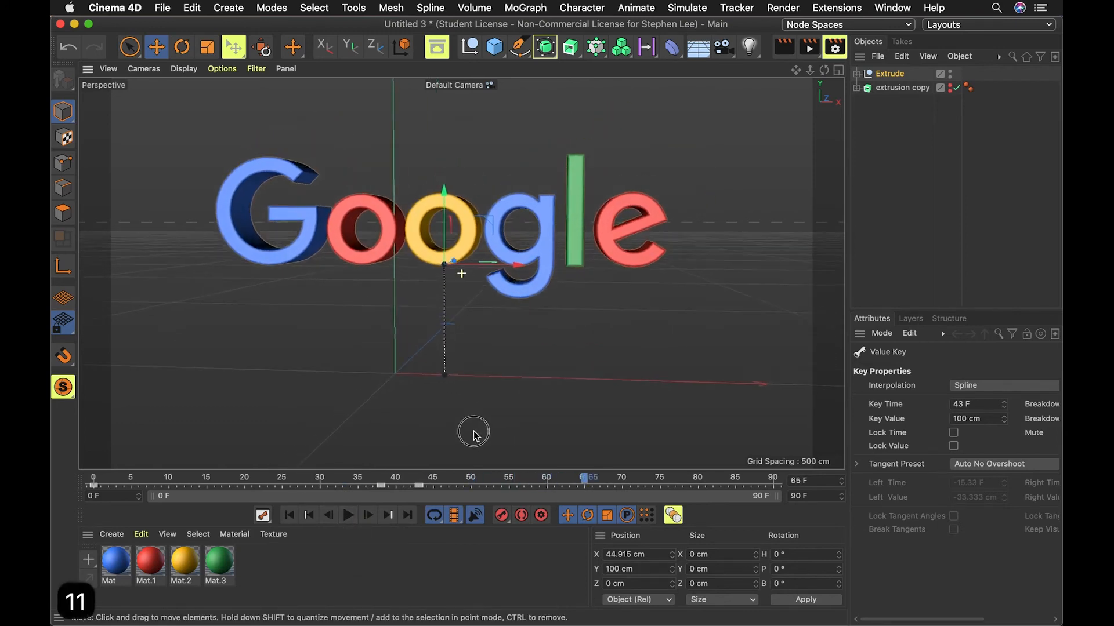
# Step: Open the F-Curve timeline for the Extrude null's animation and place it over the viewport
pyautogui.press('3')
pyautogui.click(892, 8)
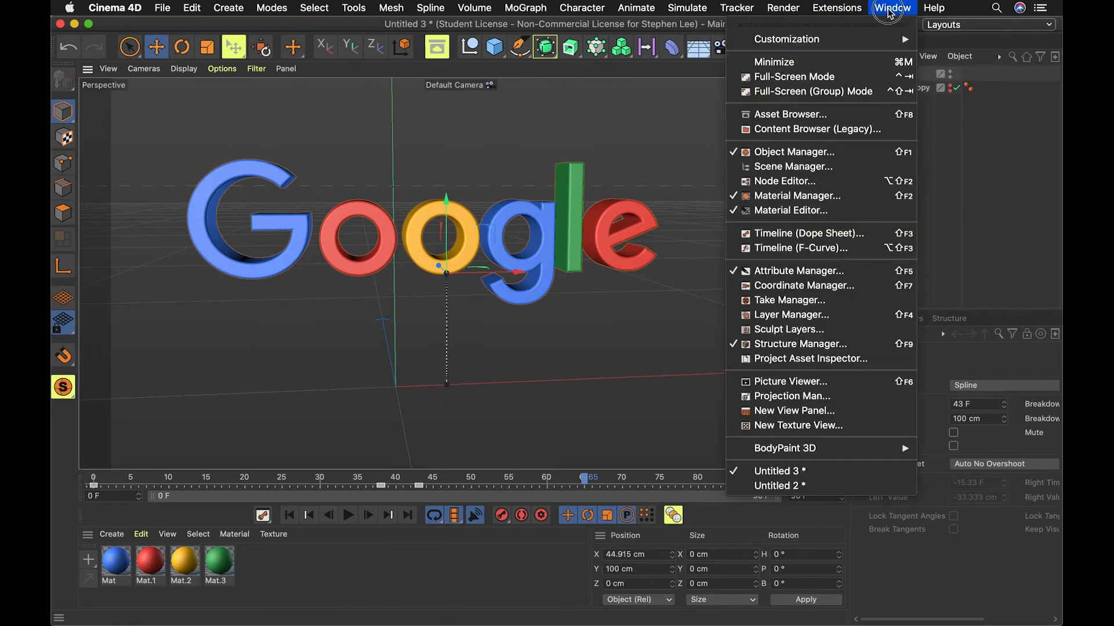
pyautogui.click(840, 252)
pyautogui.moveTo(738, 234); pyautogui.dragTo(648, 88)
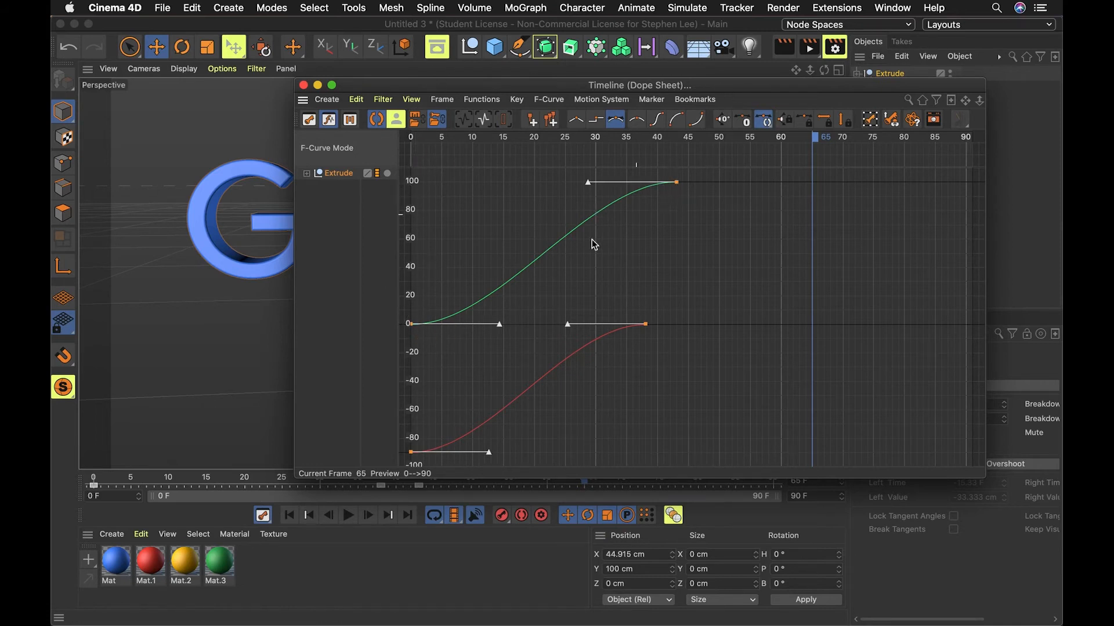
# Step: Try to lengthen the easing tangents of all position and rotation keys together, and undo the change
pyautogui.moveTo(644, 134); pyautogui.dragTo(553, 223)
pyautogui.moveTo(589, 188); pyautogui.dragTo(524, 188)
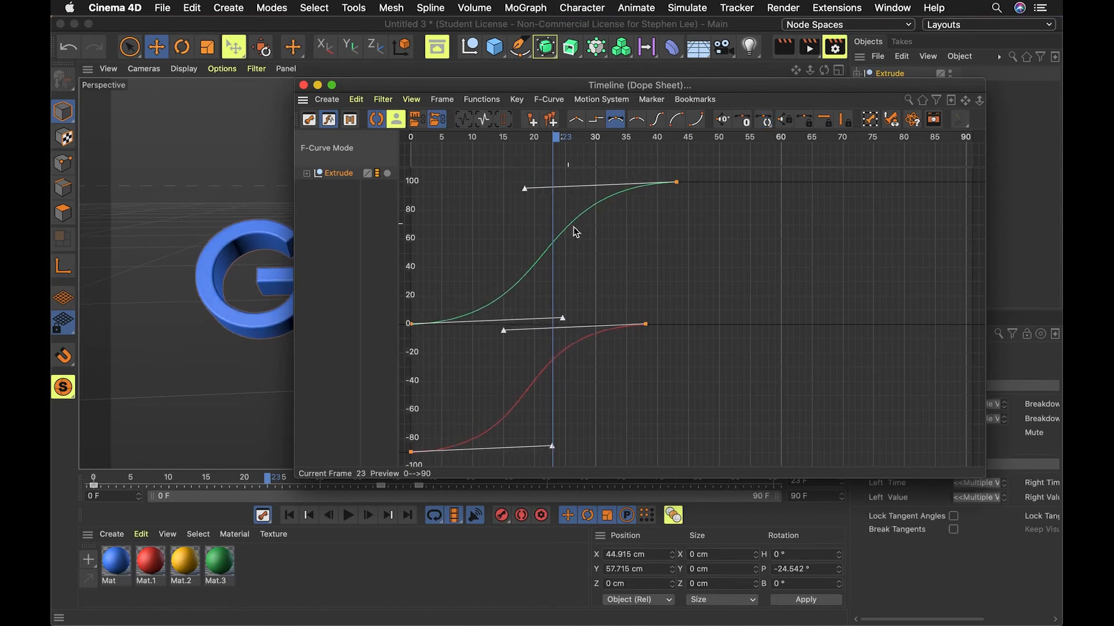
pyautogui.press('super+z')
pyautogui.press('super+z')
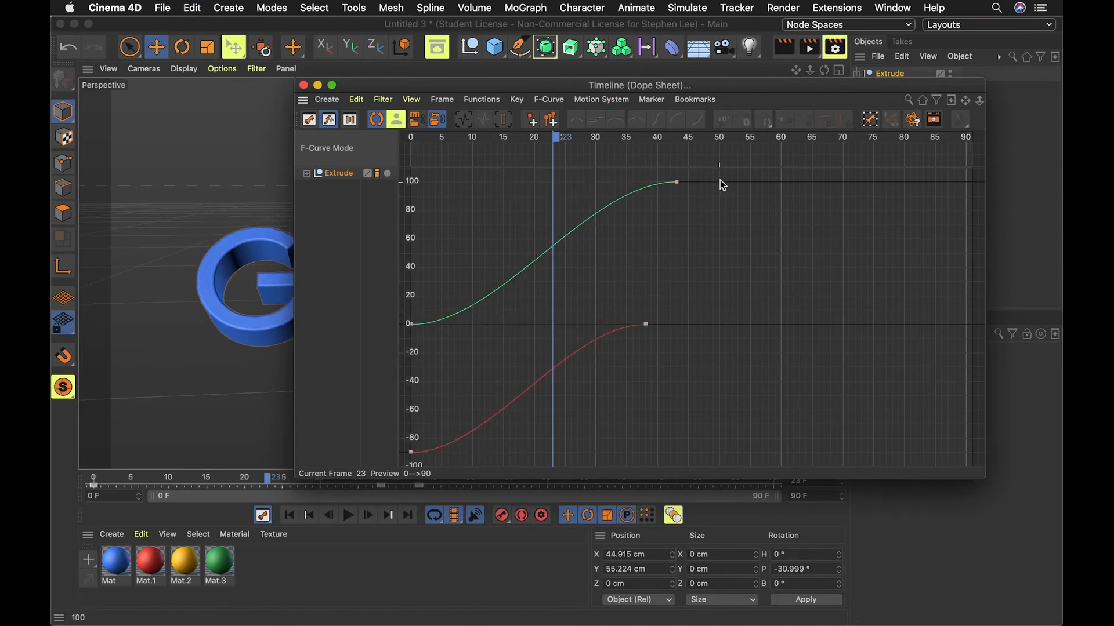
# Step: Isolate the Extrude null's pitch rotation curve and stretch the final key's incoming tangent to about -23.6 F for a softer ease-out
pyautogui.click(676, 183)
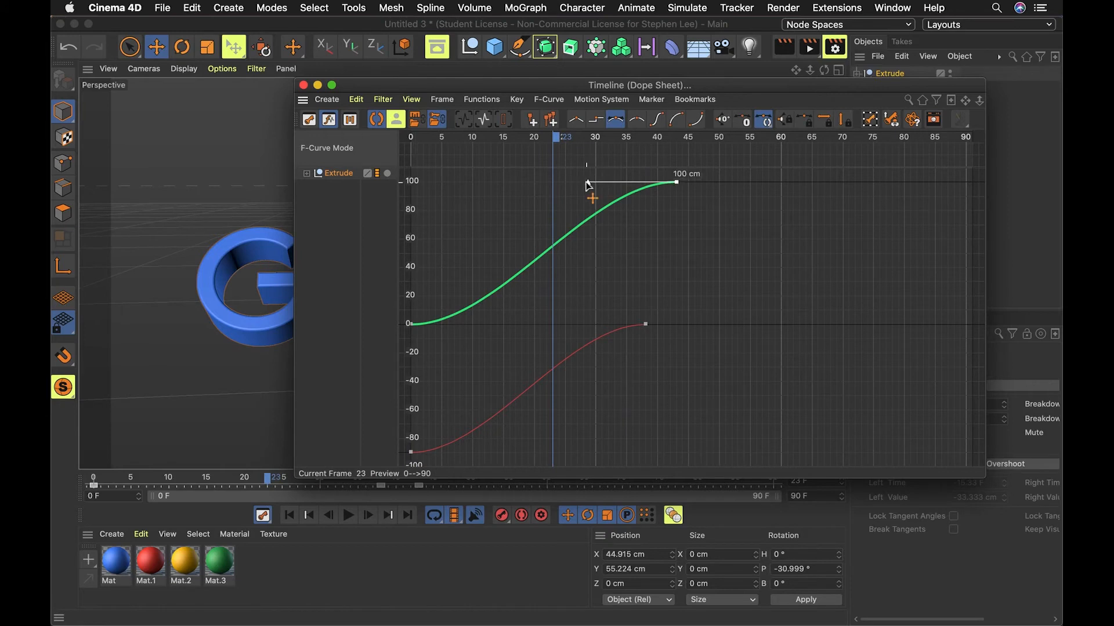
pyautogui.moveTo(691, 100); pyautogui.dragTo(682, 295)
pyautogui.click(306, 173)
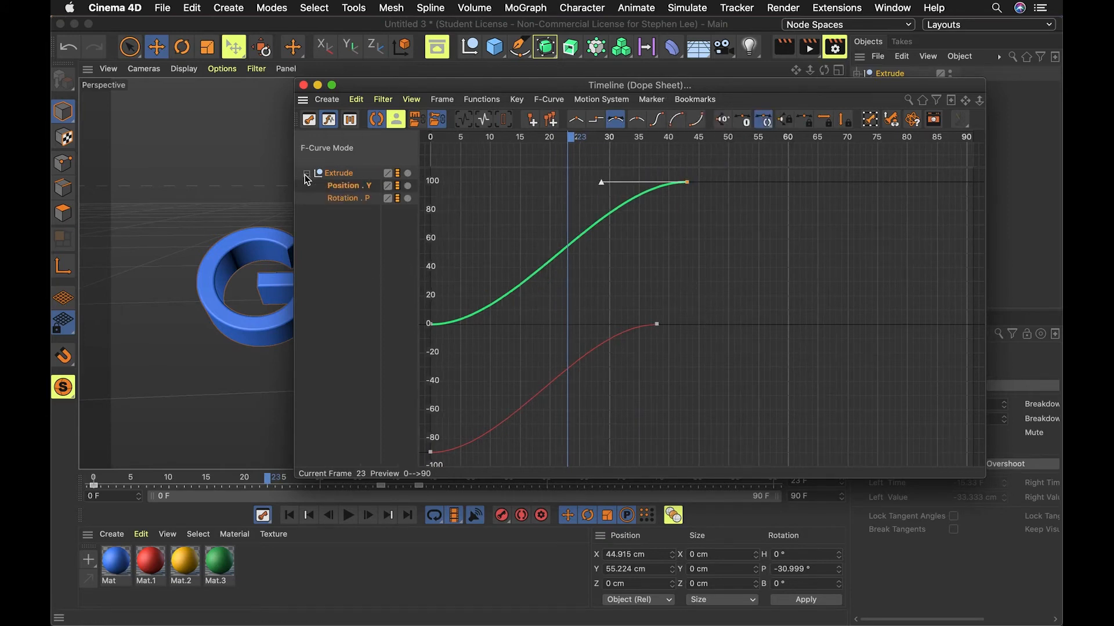
pyautogui.click(341, 199)
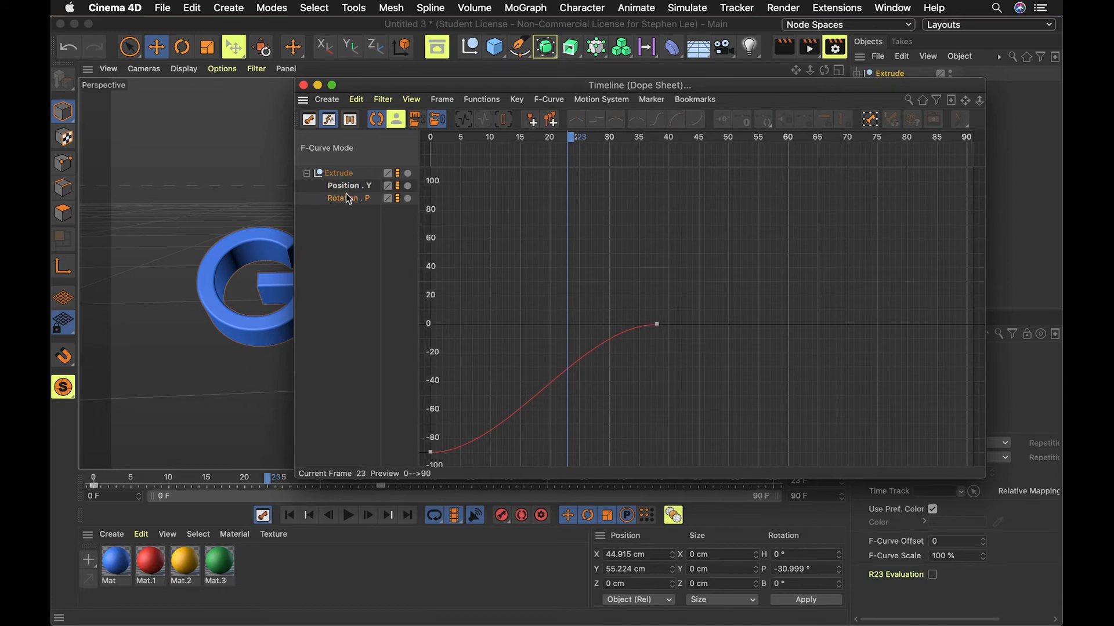
pyautogui.click(347, 191)
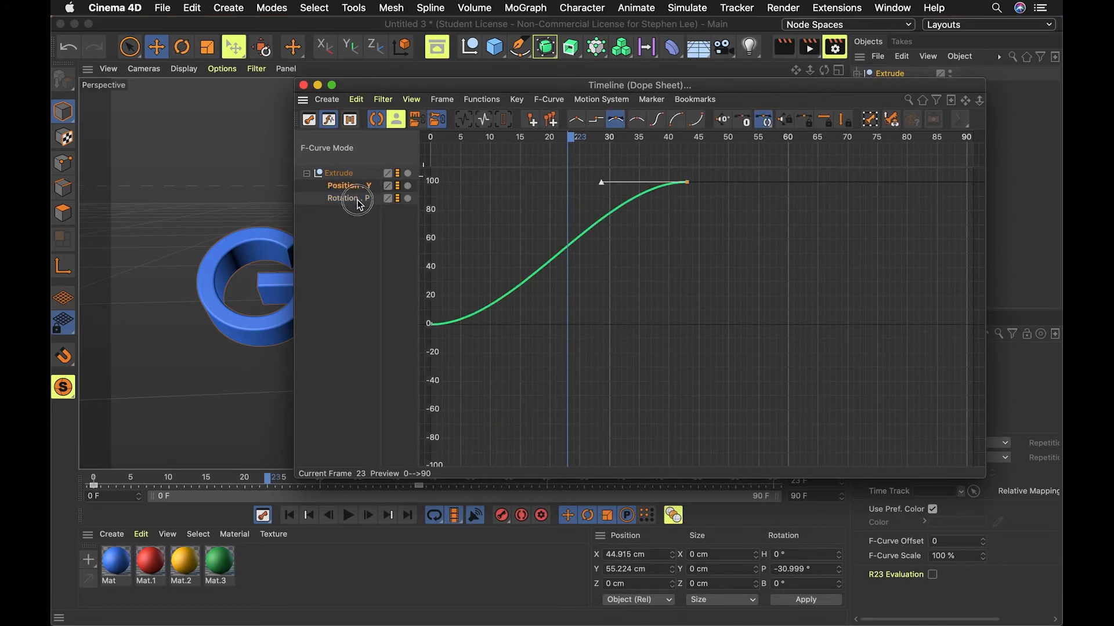
pyautogui.click(357, 199)
pyautogui.click(654, 325)
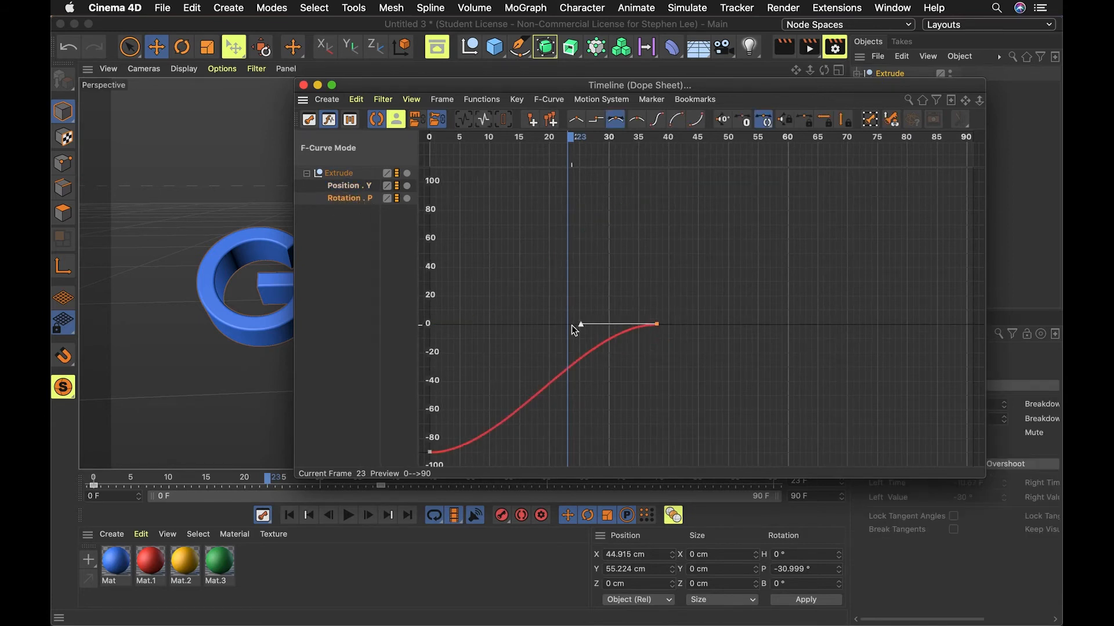
pyautogui.moveTo(580, 326); pyautogui.dragTo(516, 328)
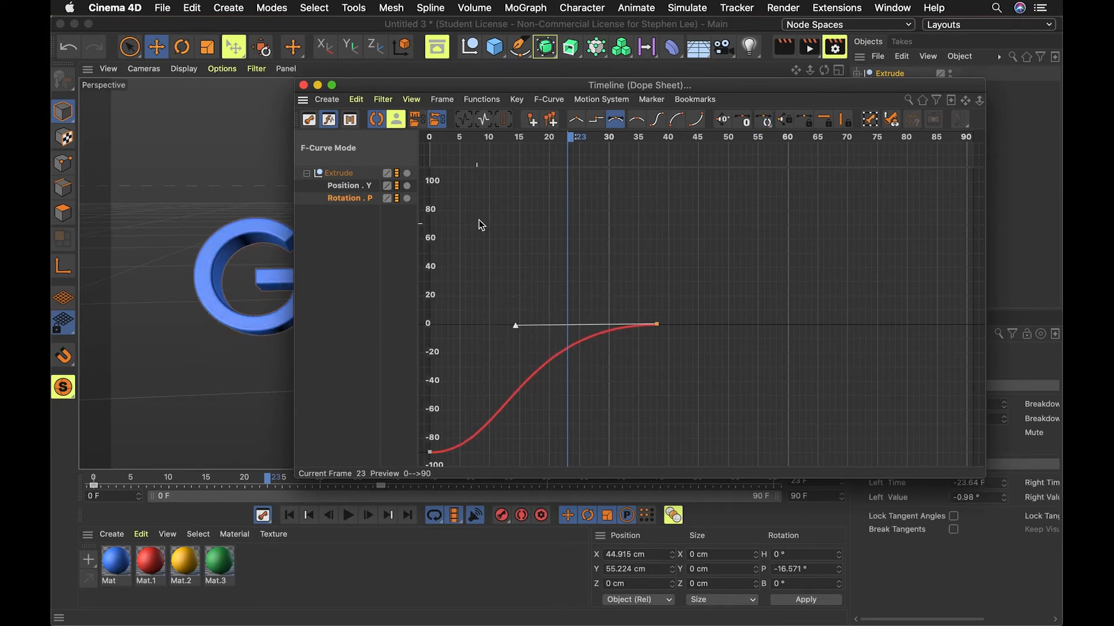
# Step: Play the animation from frame 0 to check the eased rotation in the uncovered viewport
pyautogui.moveTo(497, 85); pyautogui.dragTo(892, 103)
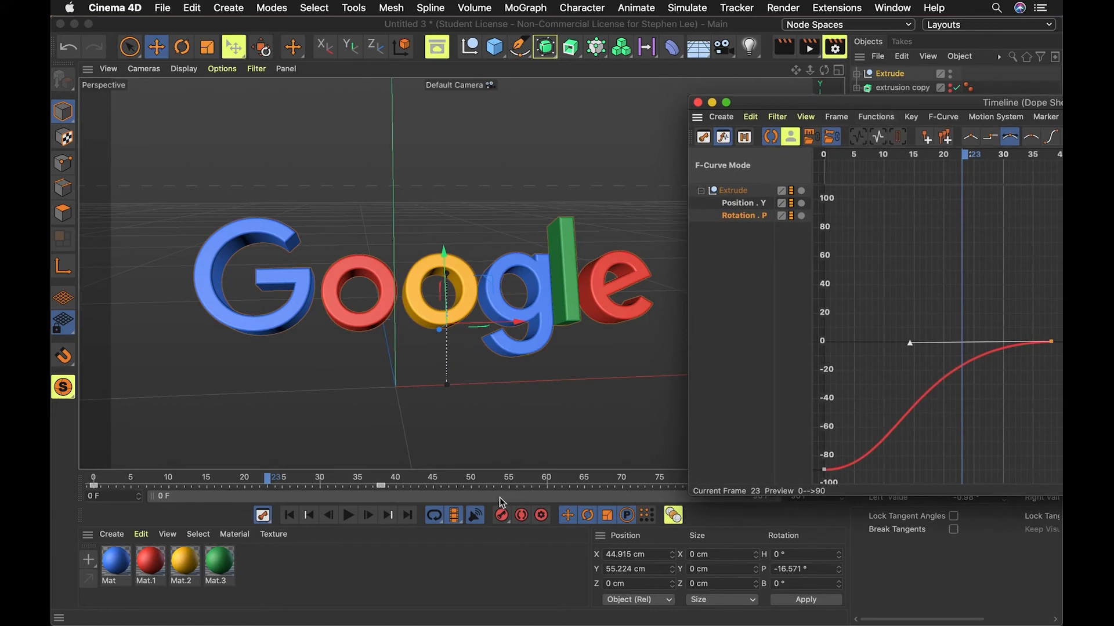
pyautogui.click(309, 515)
pyautogui.click(349, 515)
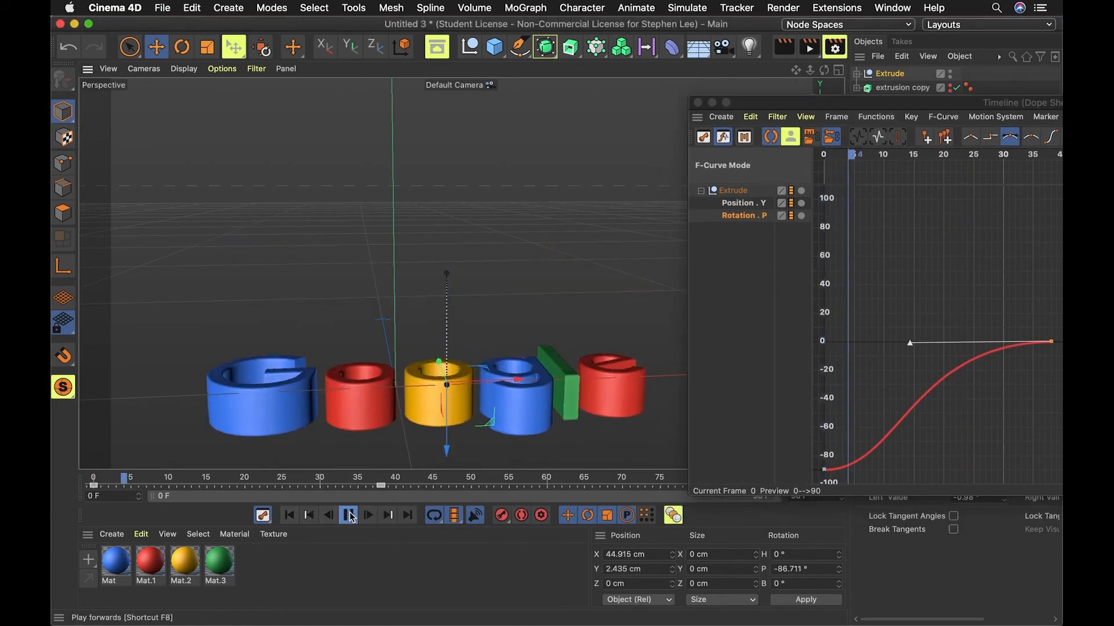
pyautogui.click(349, 515)
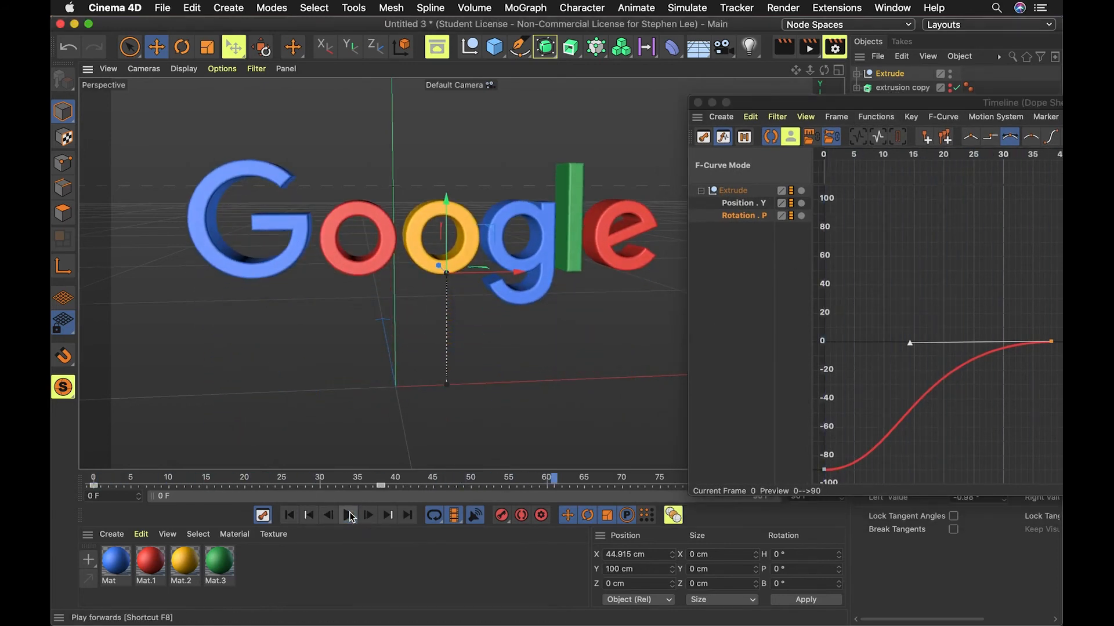
# Step: Stretch the incoming tangent of the frame 43 key on the Y position curve to about -24.4 F, keeping it level
pyautogui.click(743, 203)
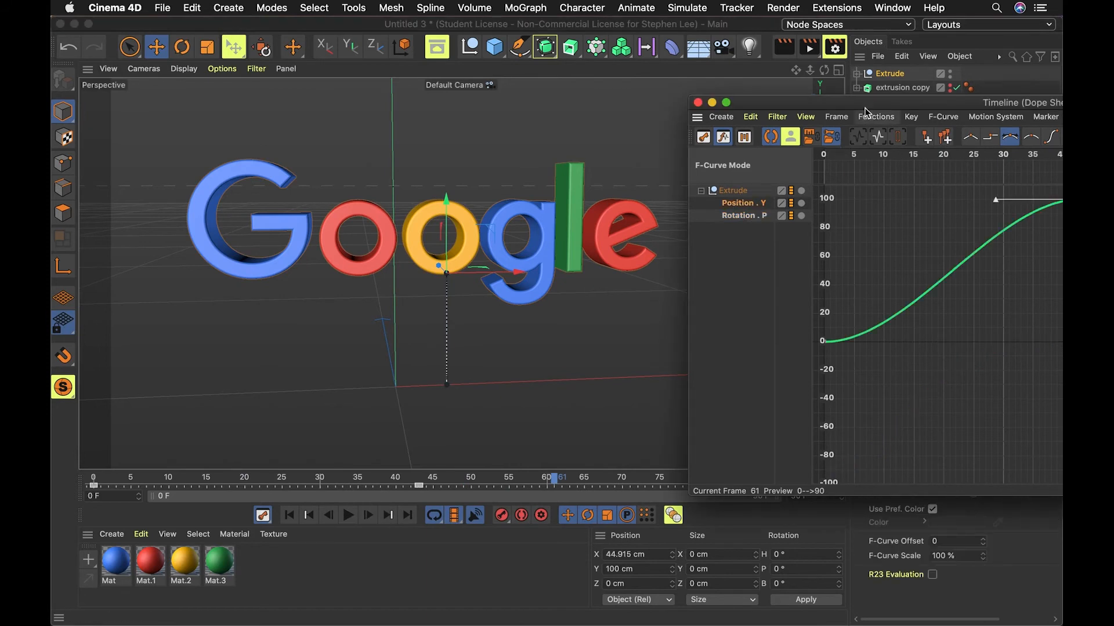
pyautogui.moveTo(864, 109); pyautogui.dragTo(618, 127)
pyautogui.moveTo(749, 218); pyautogui.dragTo(692, 219)
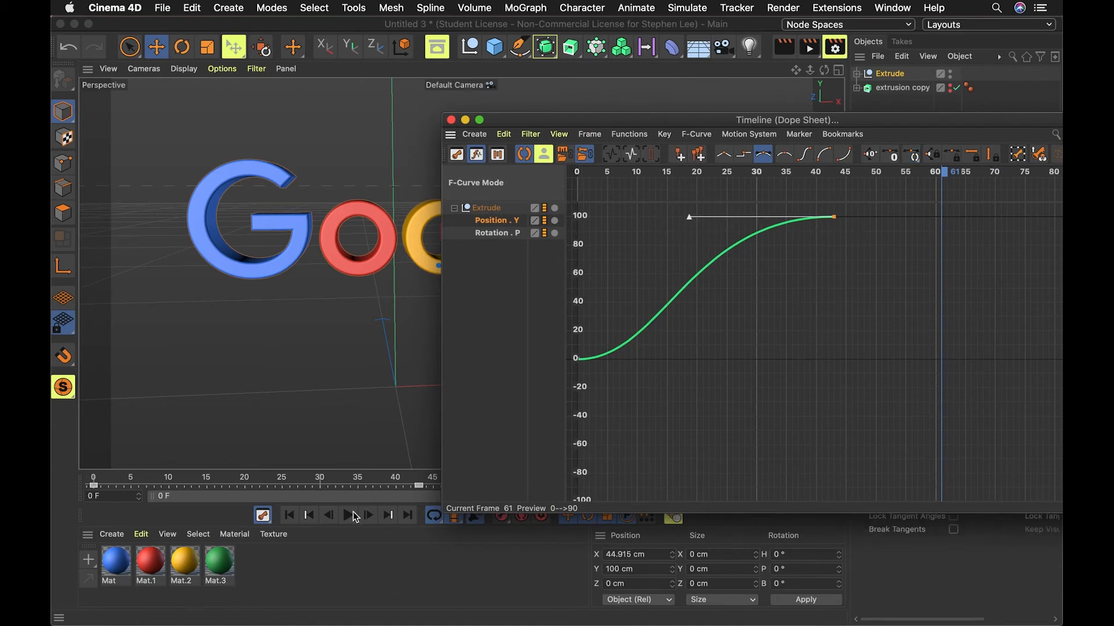
# Step: Replay the animation from the start to check the smoothed rise, and close the curve timeline
pyautogui.click(289, 515)
pyautogui.click(350, 515)
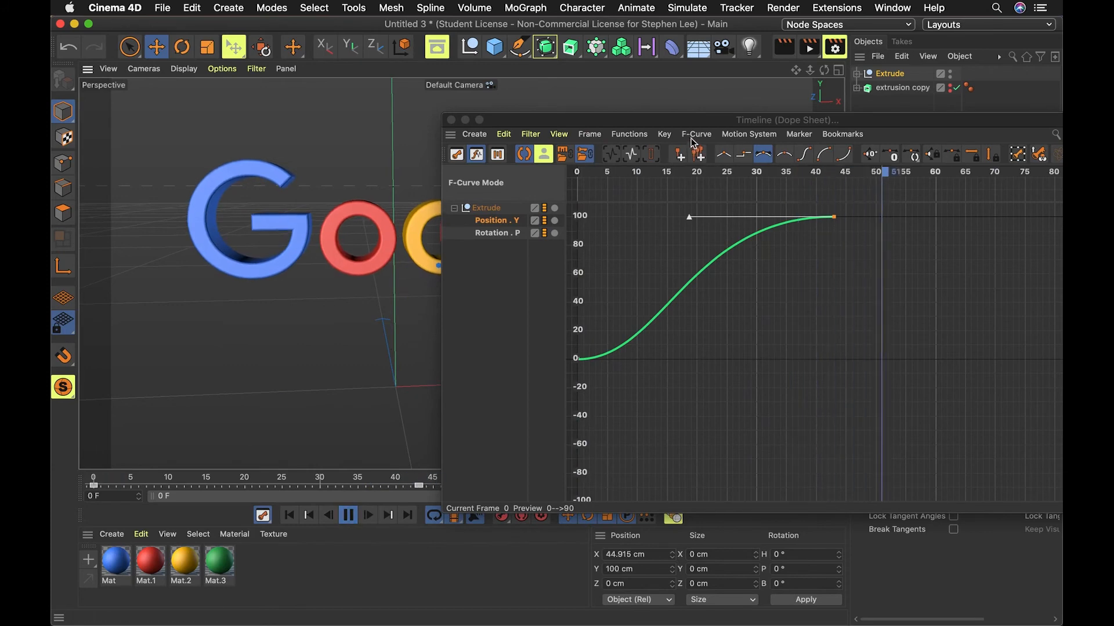
pyautogui.moveTo(487, 120); pyautogui.dragTo(685, 359)
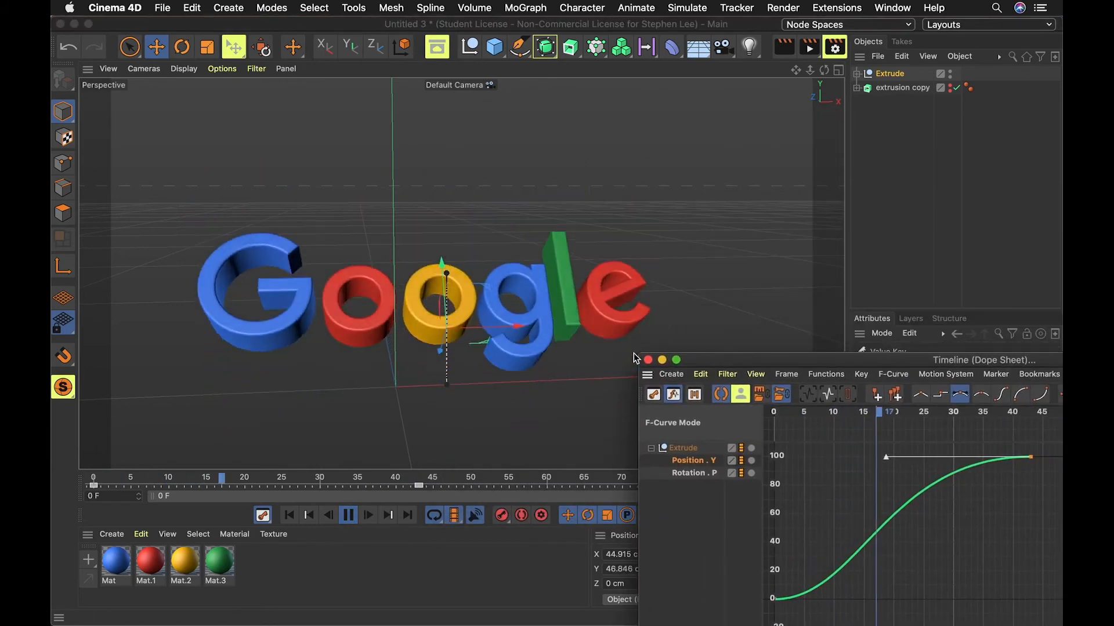
pyautogui.click(647, 361)
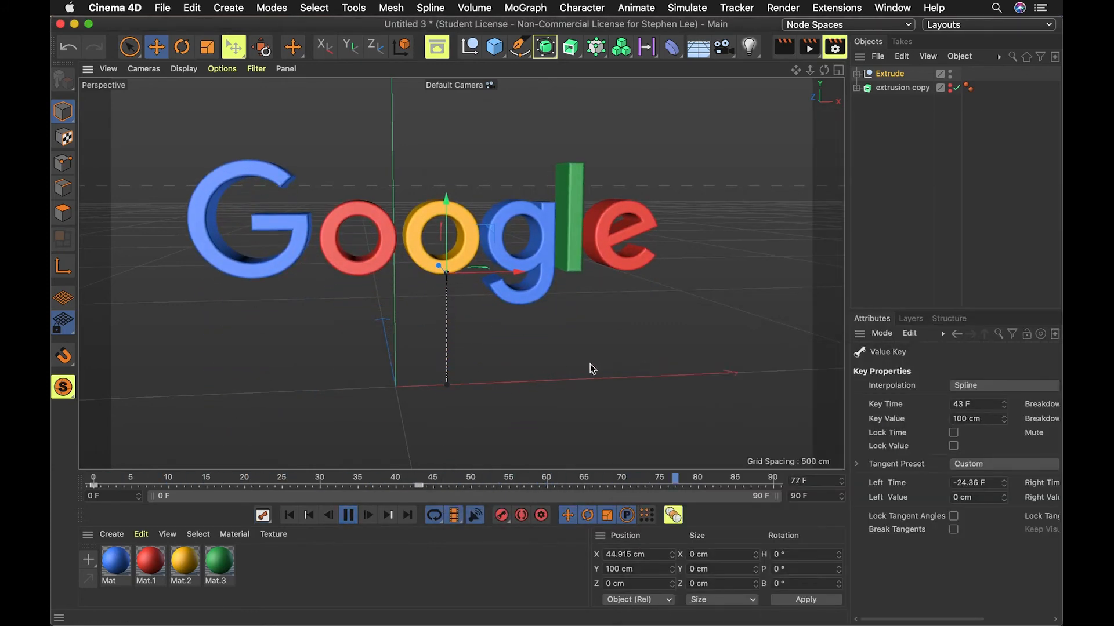
pyautogui.click(357, 518)
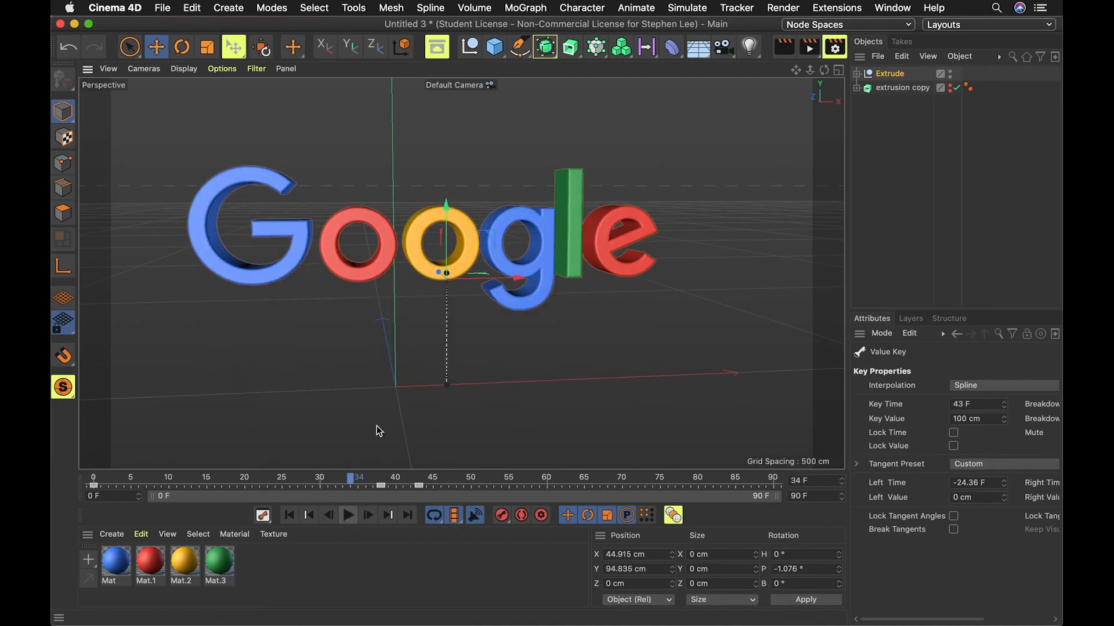
pyautogui.press('3')
pyautogui.moveTo(509, 274); pyautogui.dragTo(388, 289)
pyautogui.press('1')
pyautogui.moveTo(475, 314); pyautogui.dragTo(492, 337)
pyautogui.press('1')
pyautogui.press('1')
pyautogui.press('3')
pyautogui.press('1')
pyautogui.press('3')
# Step: Try to move the final position key to frame 53 in the Dope Sheet, undo the move and close the timeline
pyautogui.click(892, 8)
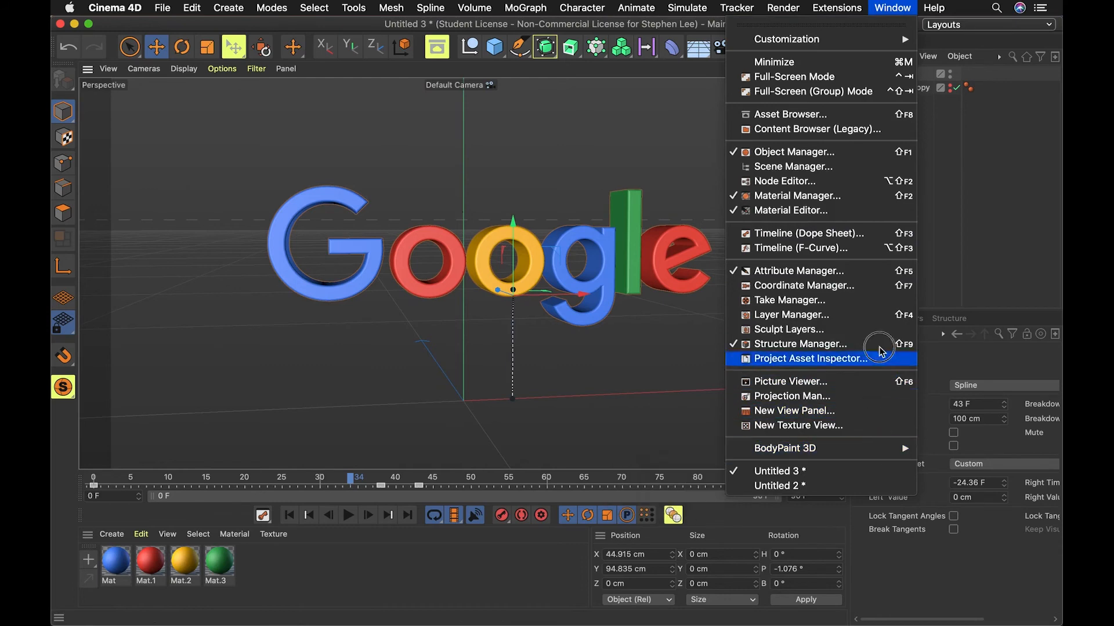
pyautogui.click(879, 233)
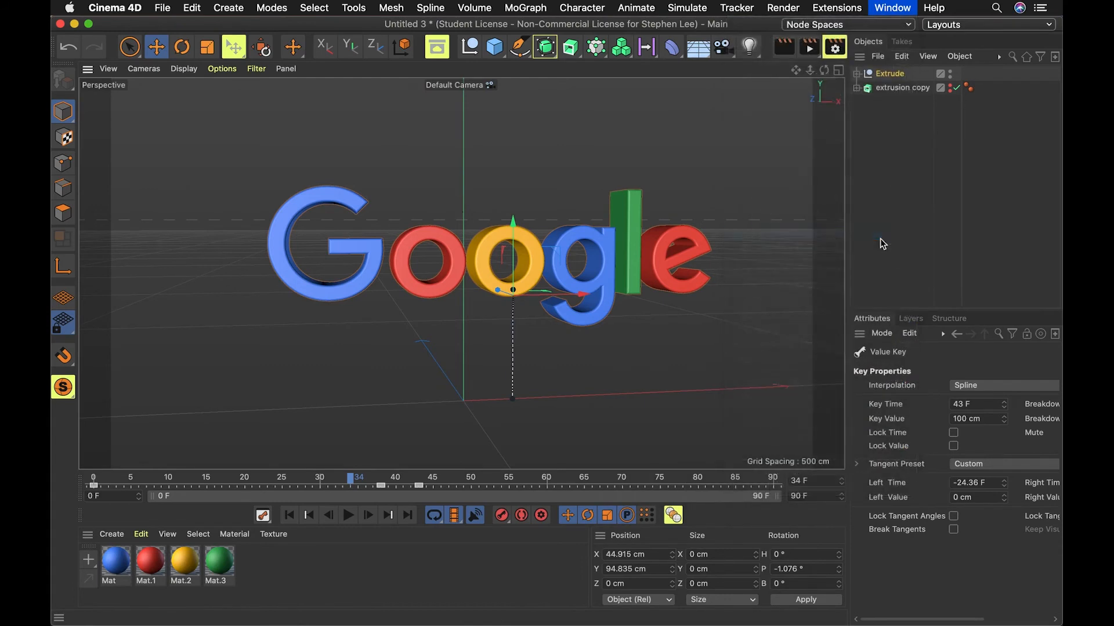
pyautogui.moveTo(643, 242); pyautogui.dragTo(568, 119)
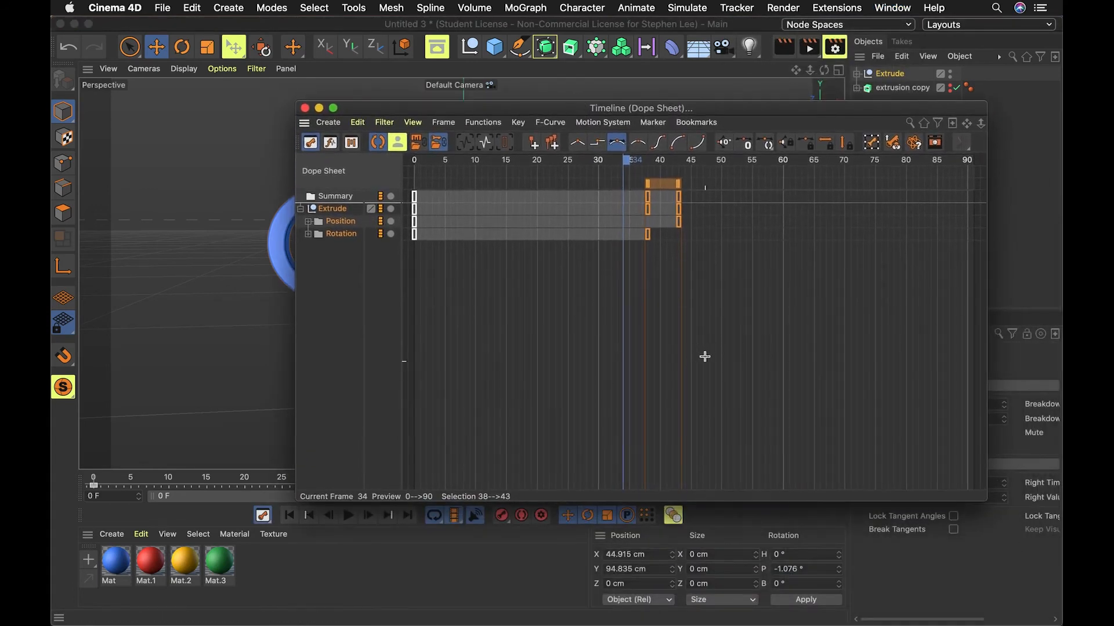
pyautogui.click(663, 219)
pyautogui.press('d')
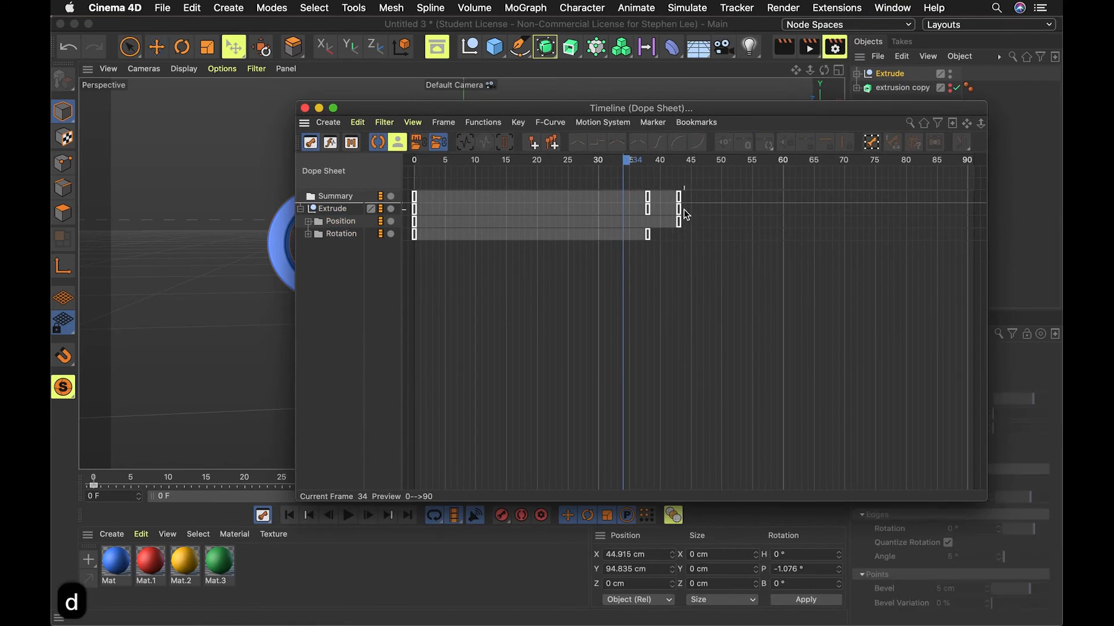
pyautogui.click(709, 217)
pyautogui.moveTo(679, 209); pyautogui.dragTo(741, 214)
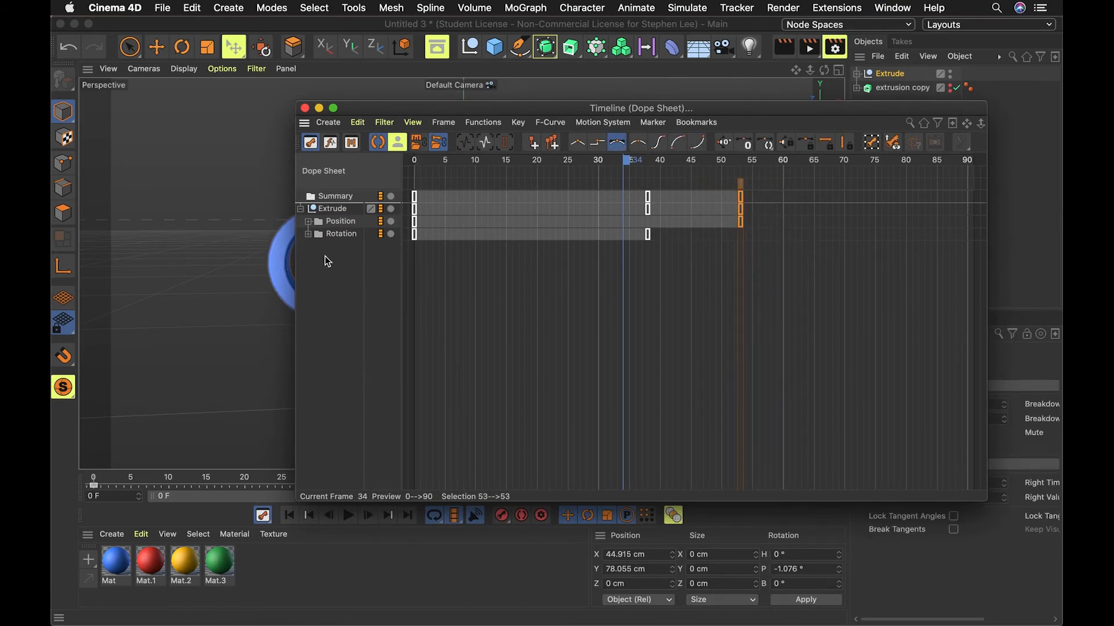
pyautogui.press('super+z')
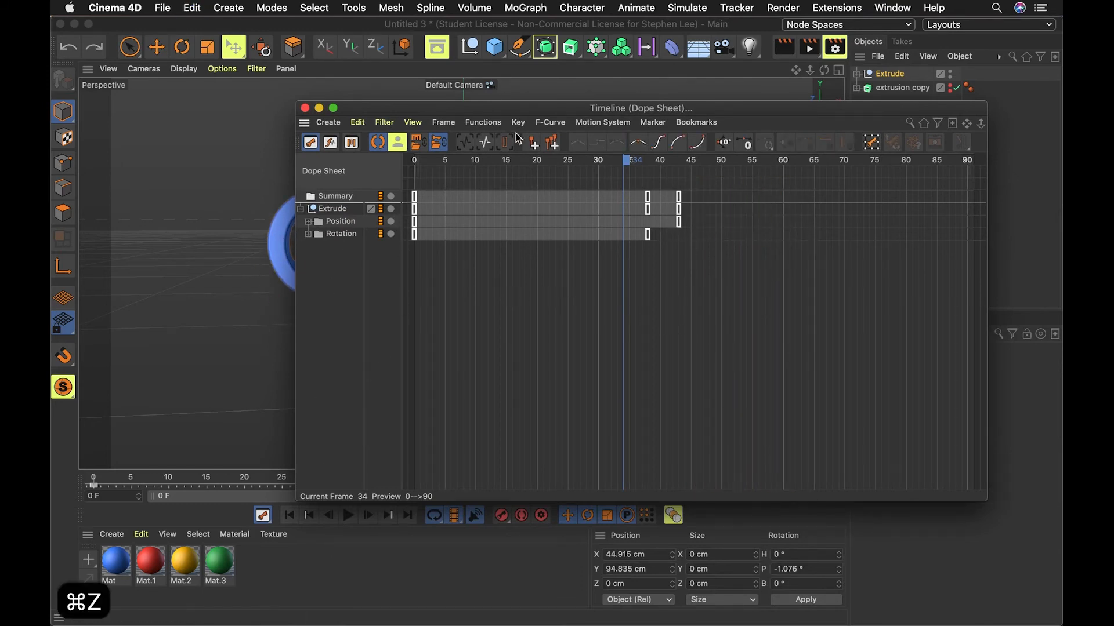
pyautogui.click(305, 108)
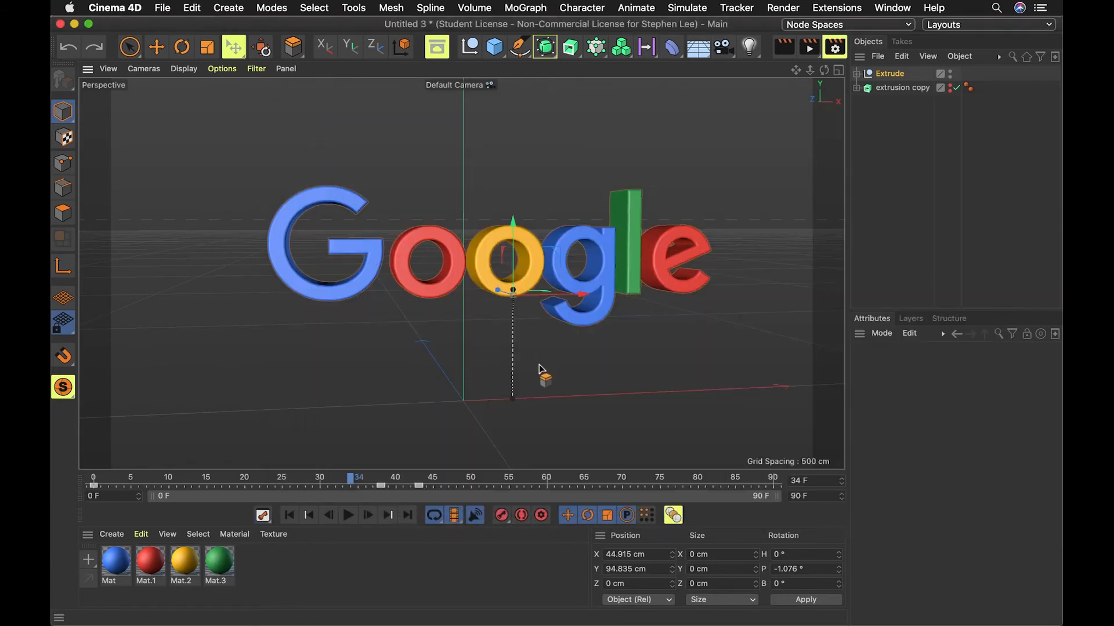
# Step: Play the whole logo animation from frame 0 in a more frontal view to judge its timing
pyautogui.press('3')
pyautogui.moveTo(538, 364); pyautogui.dragTo(498, 370)
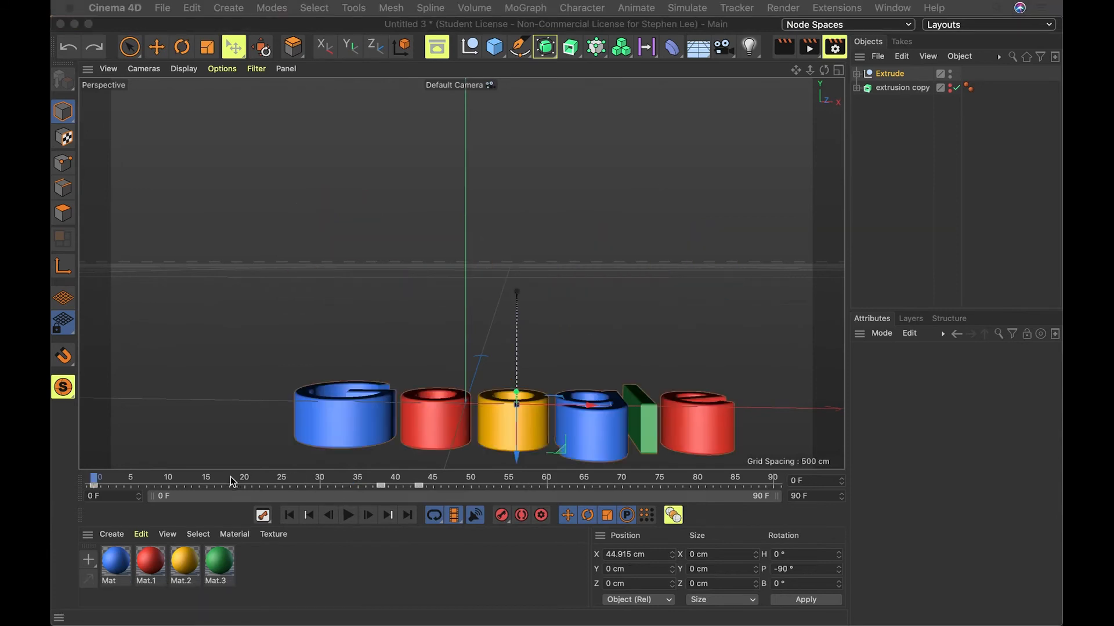
pyautogui.moveTo(235, 476); pyautogui.dragTo(51, 487)
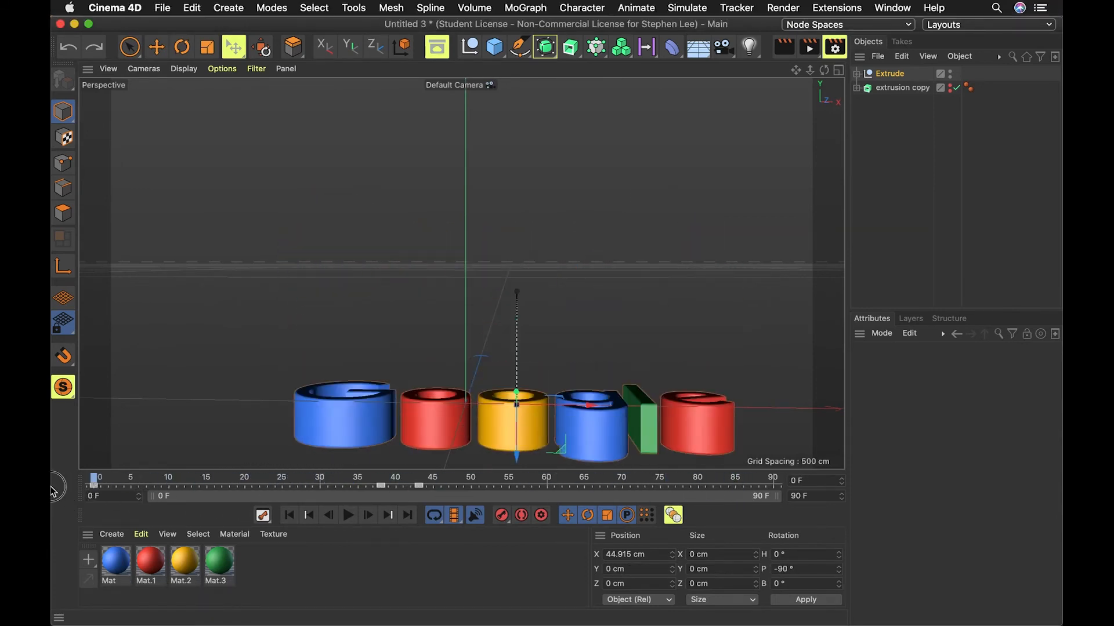
pyautogui.click(349, 515)
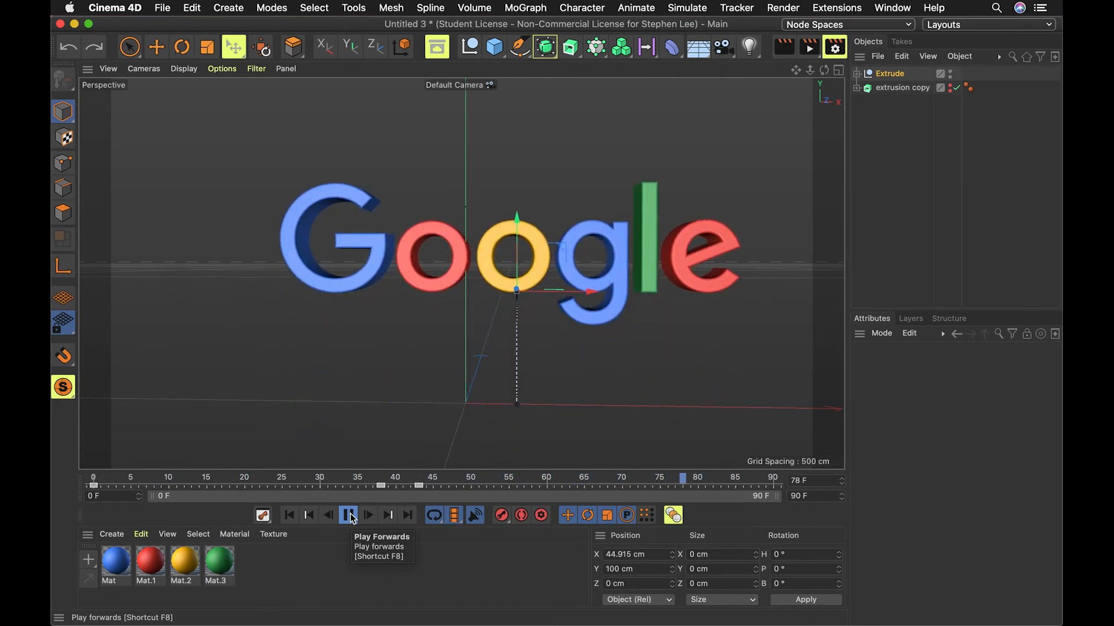
pyautogui.click(348, 515)
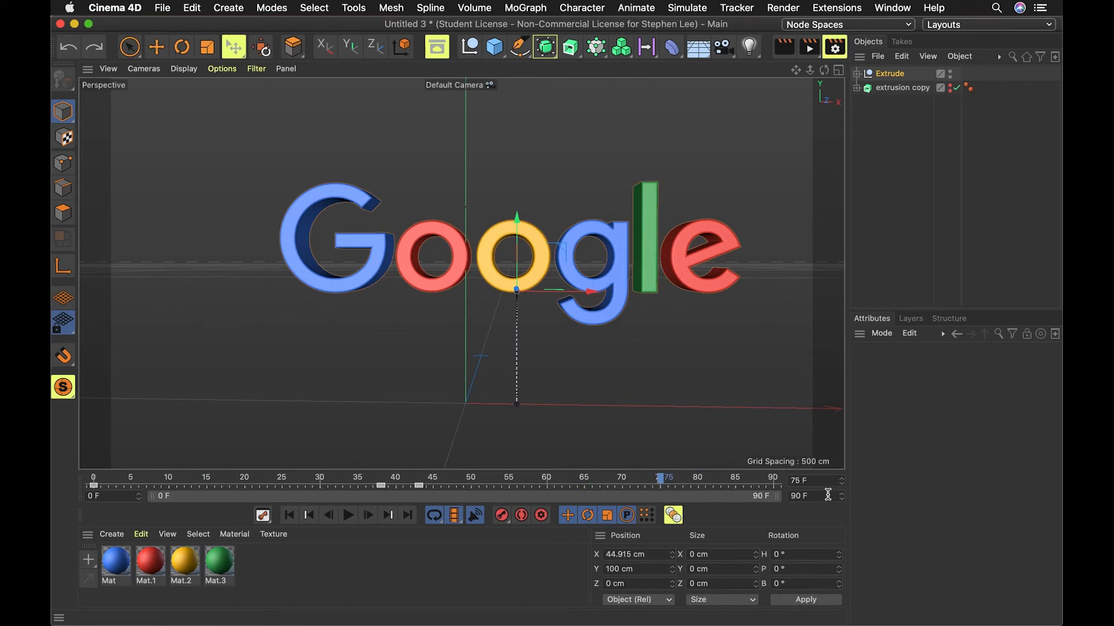
# Step: Set the animation's end frame to 75, trying 180 frames in between
pyautogui.write('75')
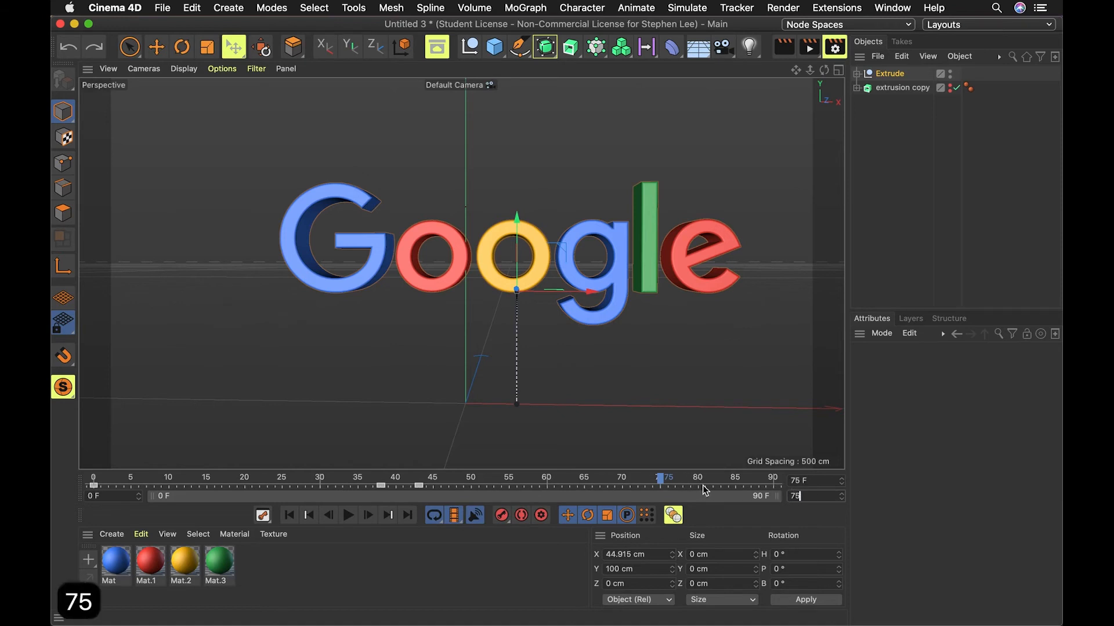
pyautogui.press('Return')
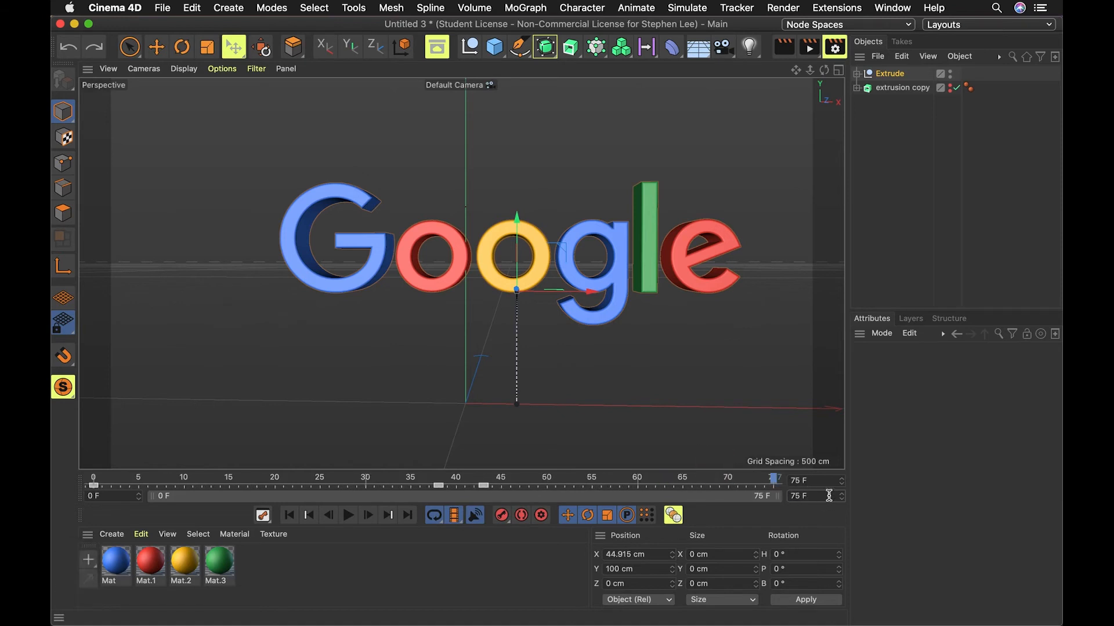
pyautogui.write('180')
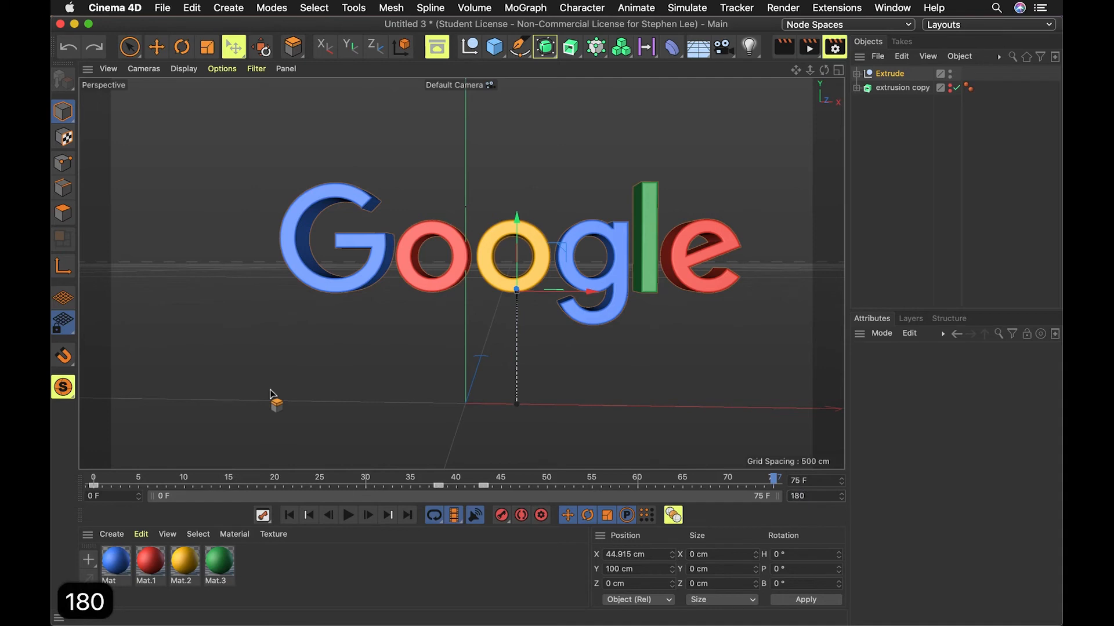
pyautogui.press('Return')
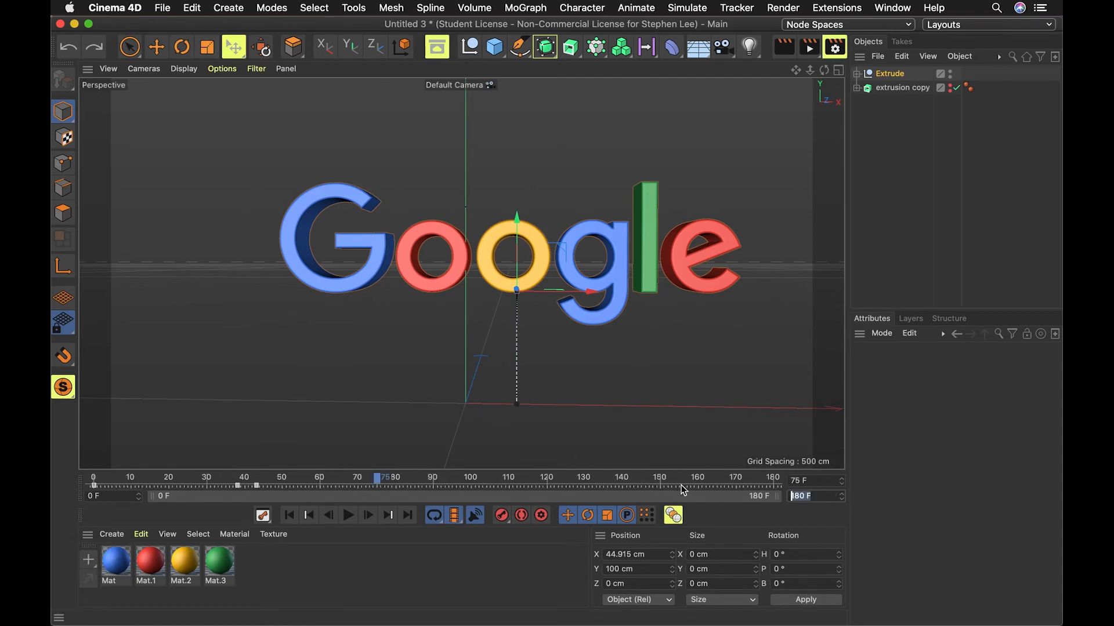
pyautogui.write('75')
pyautogui.press('Return')
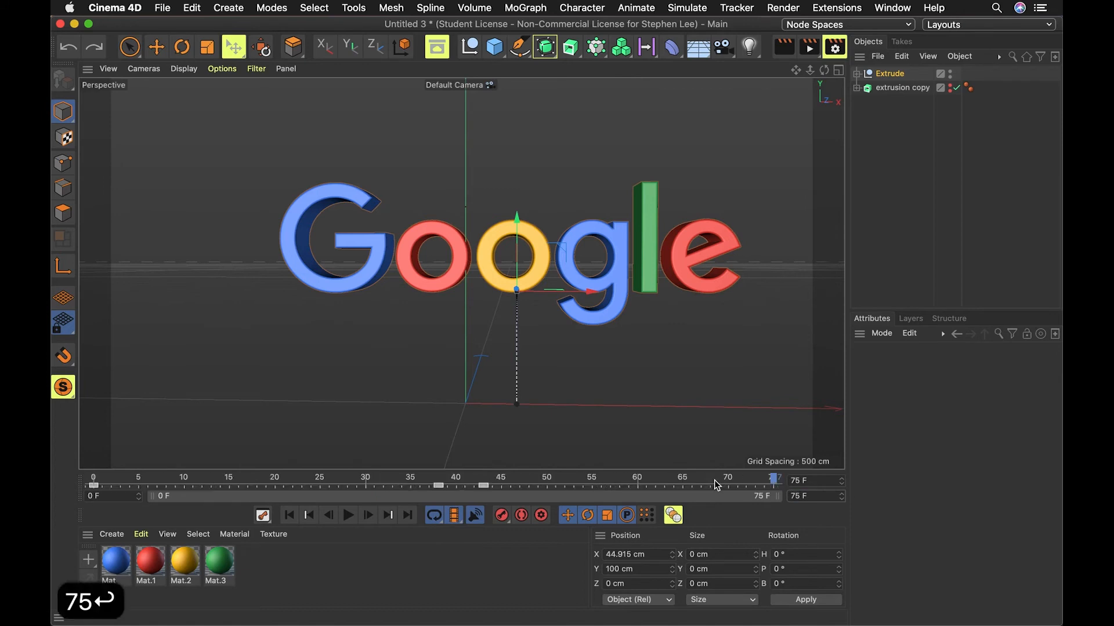
# Step: Adjust the perspective view to a slightly lower angle on the whole logo and reselect the Extrude null
pyautogui.moveTo(721, 480)
pyautogui.mouseDown()
pyautogui.moveTo(166, 484)
pyautogui.moveTo(735, 469)
pyautogui.mouseUp()
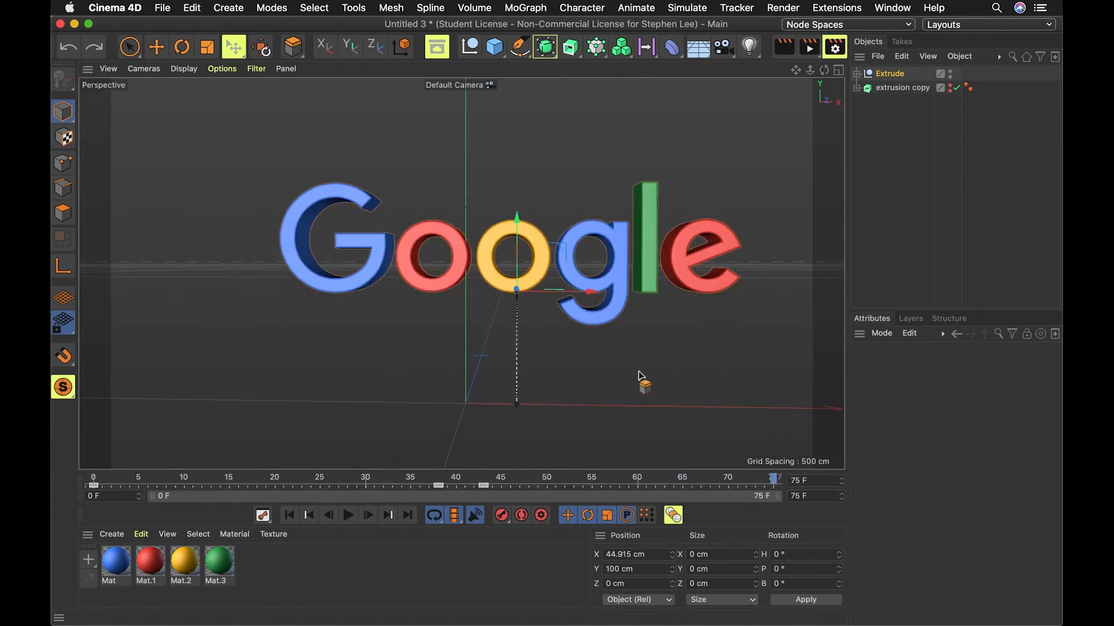
pyautogui.press('3')
pyautogui.moveTo(609, 373); pyautogui.dragTo(497, 363)
pyautogui.moveTo(625, 355)
pyautogui.mouseDown()
pyautogui.moveTo(642, 373)
pyautogui.moveTo(642, 353)
pyautogui.moveTo(572, 311)
pyautogui.moveTo(568, 288)
pyautogui.moveTo(644, 311)
pyautogui.moveTo(661, 303)
pyautogui.moveTo(624, 300)
pyautogui.moveTo(649, 319)
pyautogui.moveTo(680, 314)
pyautogui.moveTo(637, 338)
pyautogui.moveTo(648, 336)
pyautogui.moveTo(618, 337)
pyautogui.mouseUp()
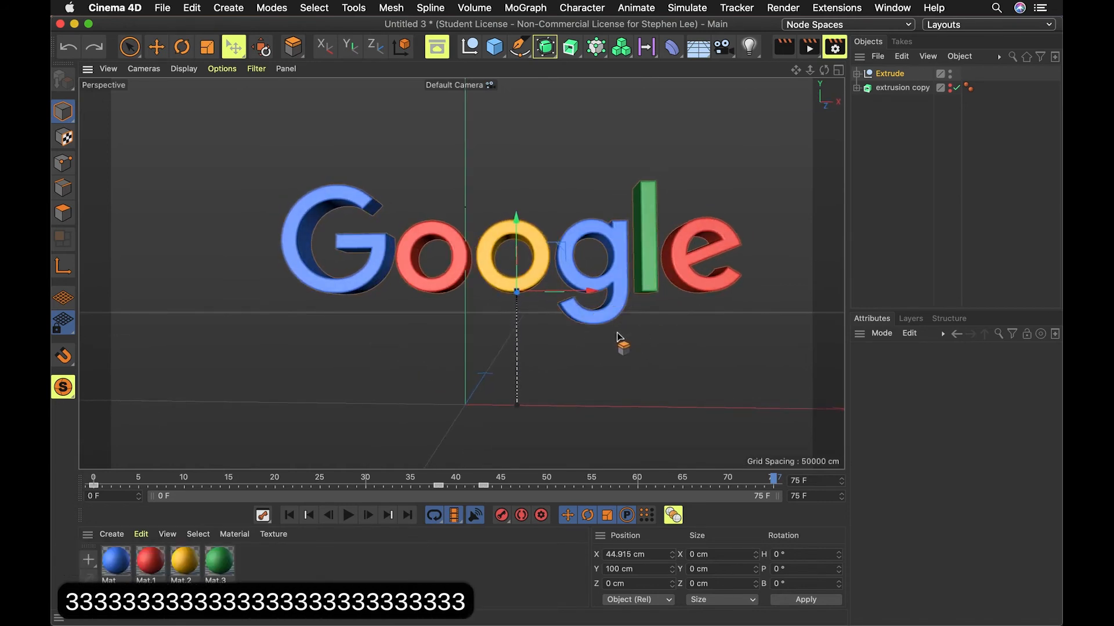
pyautogui.click(913, 215)
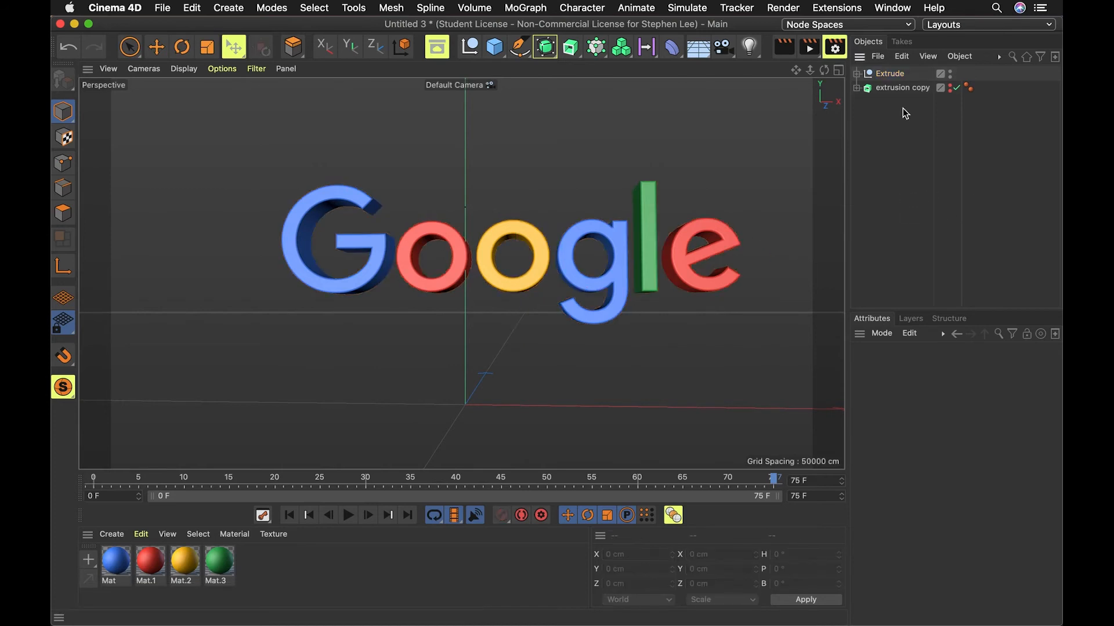
pyautogui.click(889, 74)
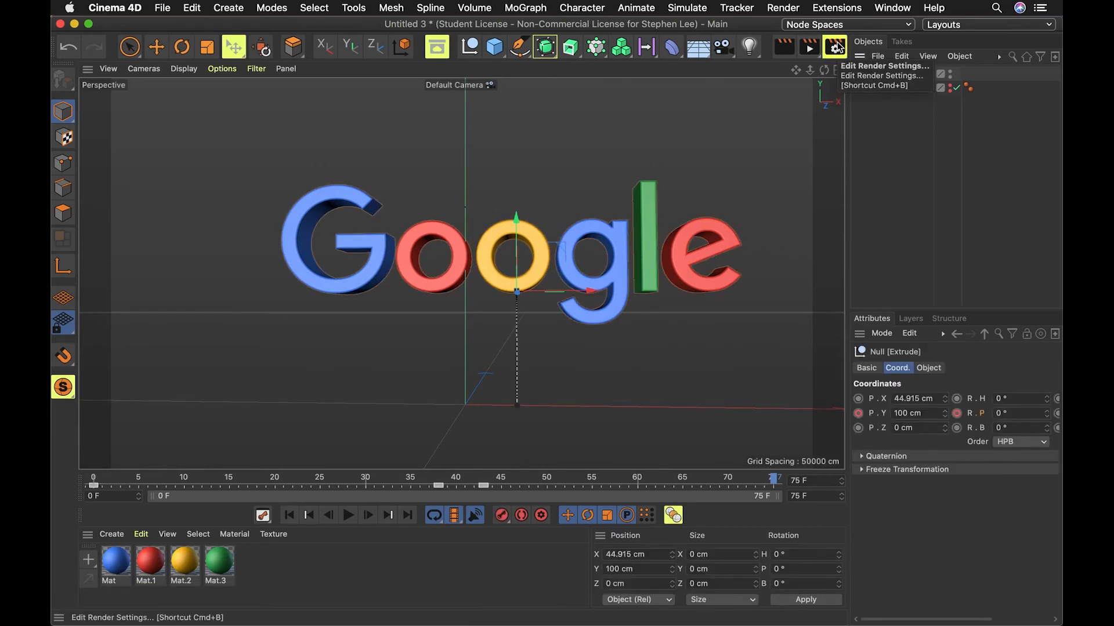
# Step: In the render settings, keep the Standard renderer and set the output size to 1920 by 1080 pixels
pyautogui.press('super+b')
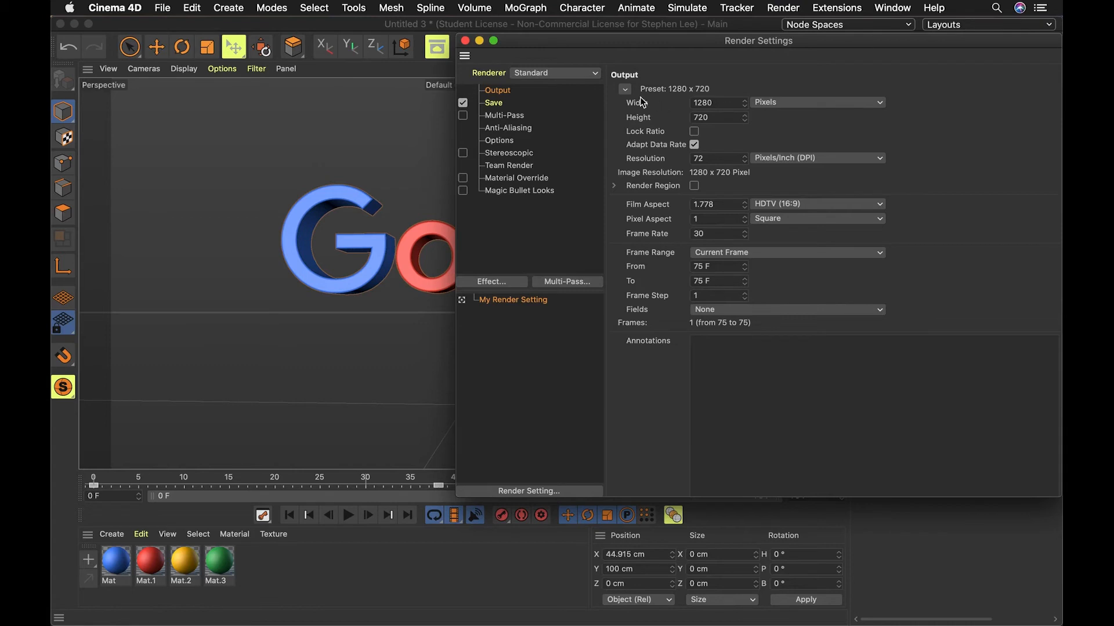
pyautogui.click(574, 75)
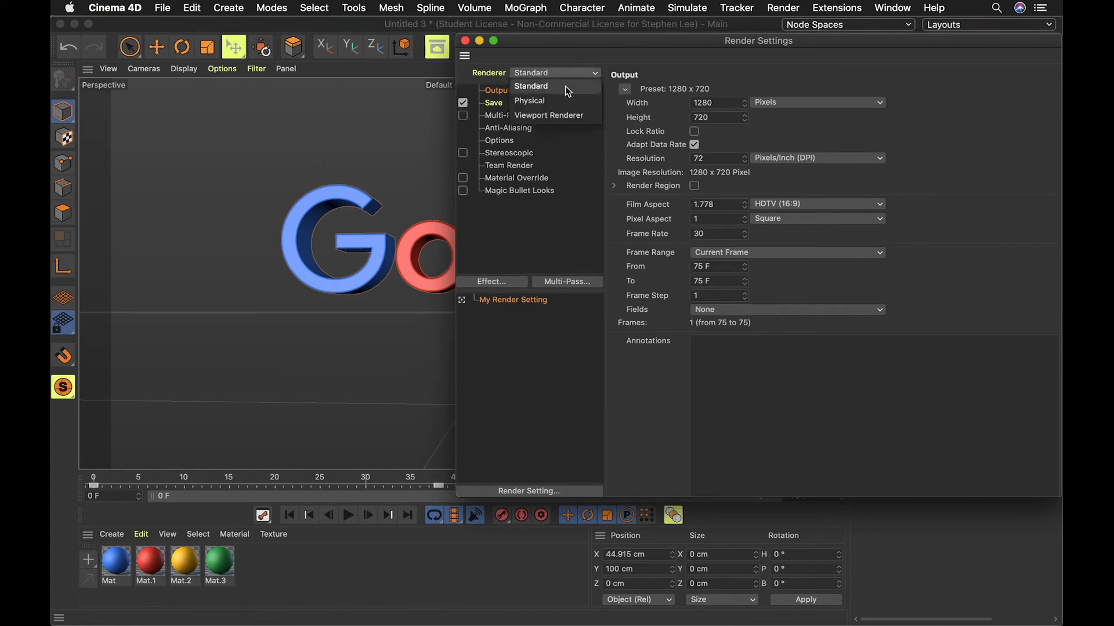
pyautogui.click(565, 86)
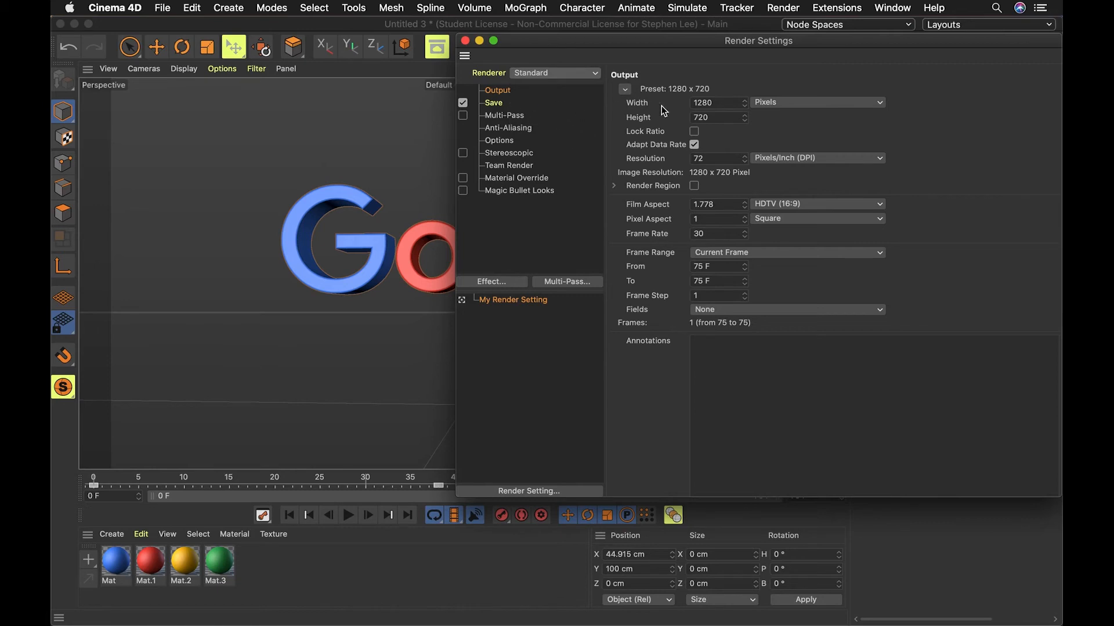
pyautogui.click(720, 103)
pyautogui.write('1920')
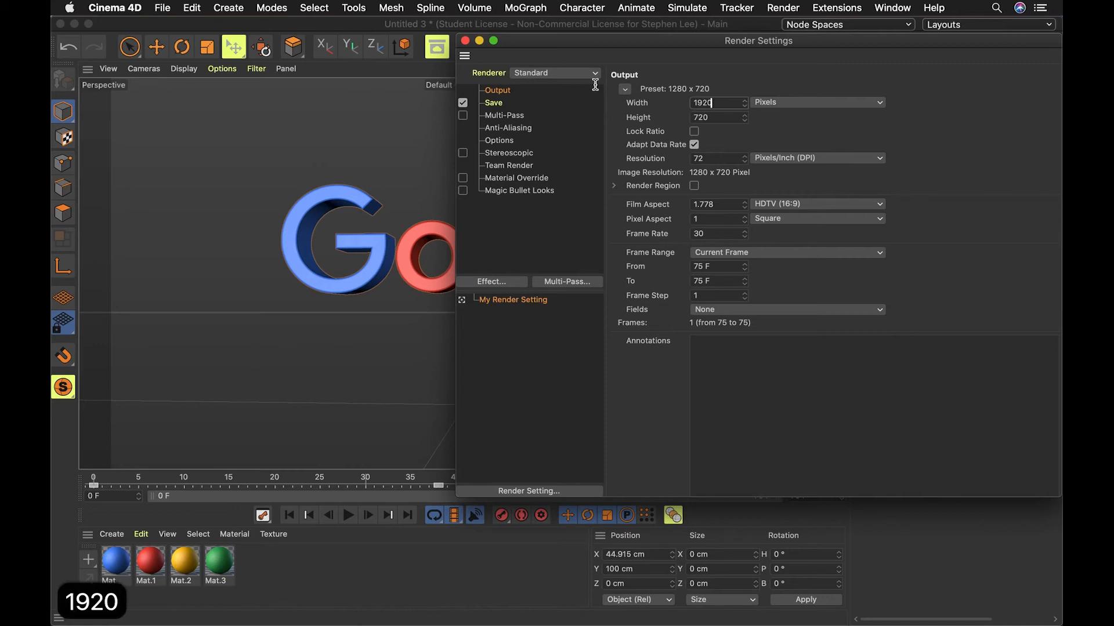
pyautogui.press('Tab')
pyautogui.write('1080')
pyautogui.press('Tab')
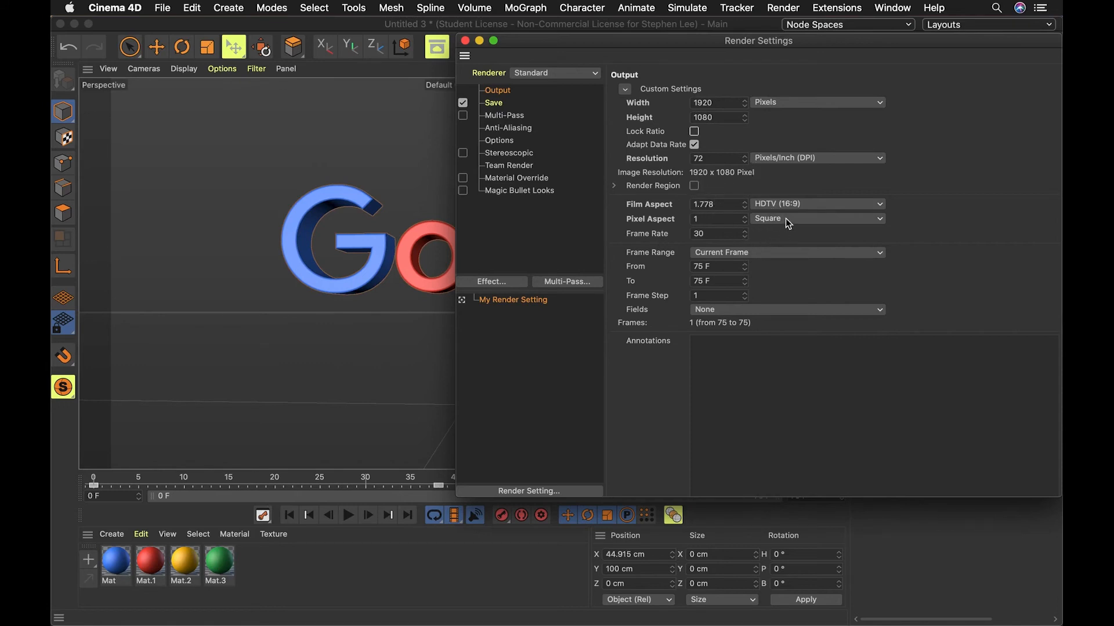
# Step: Set the render's frame range to All Frames, trying Manual in between
pyautogui.click(735, 255)
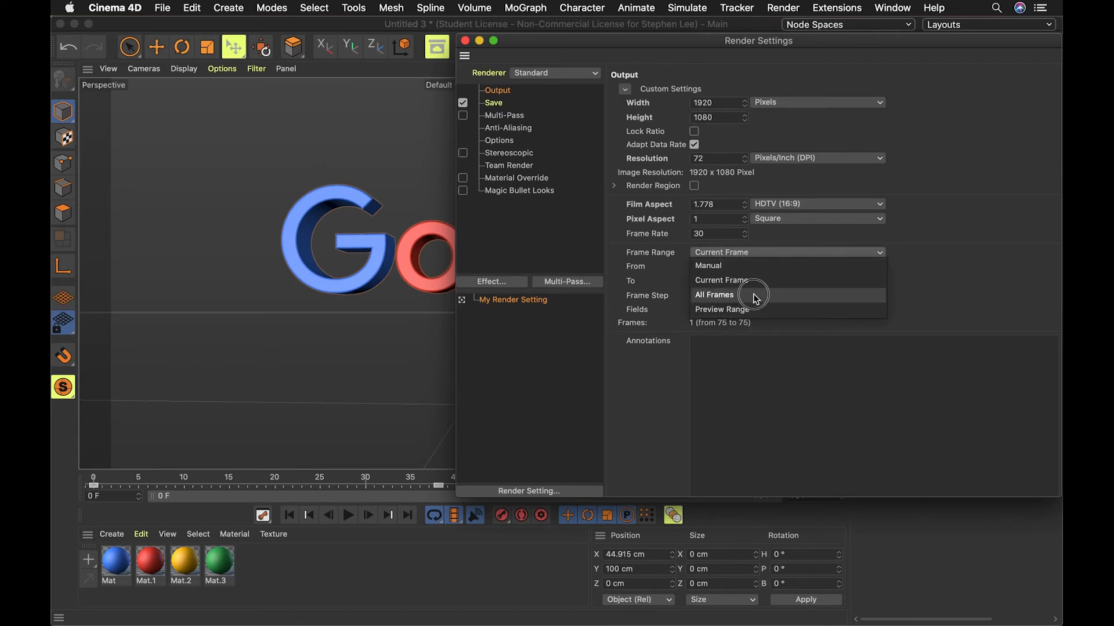
pyautogui.click(719, 271)
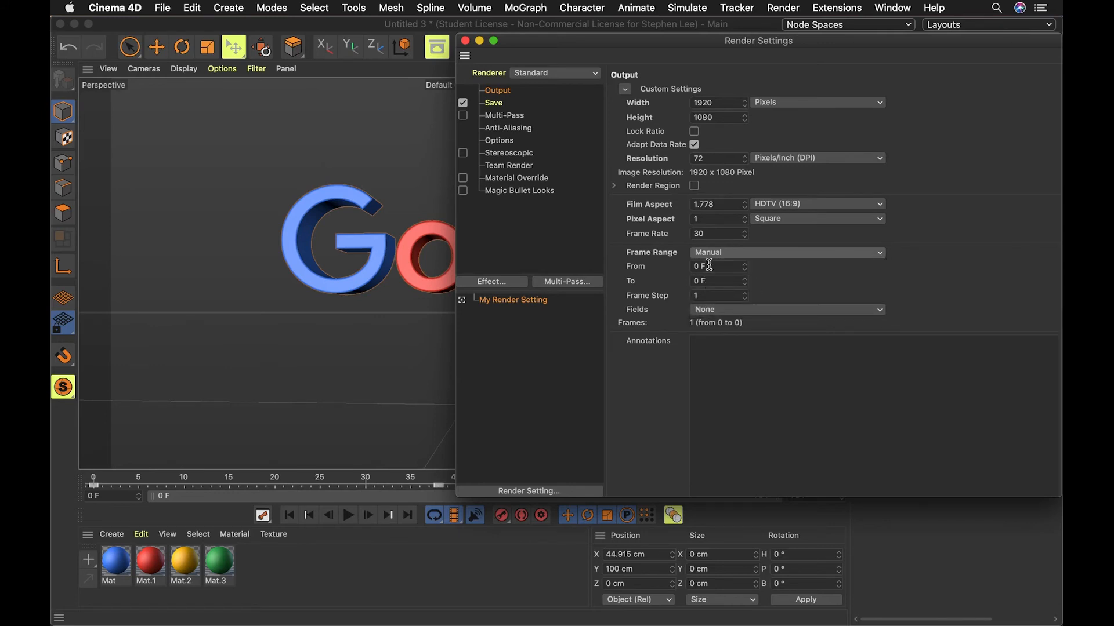
pyautogui.click(714, 256)
pyautogui.click(748, 295)
# Step: Examine the image and movie file formats available in the render's save settings
pyautogui.click(501, 104)
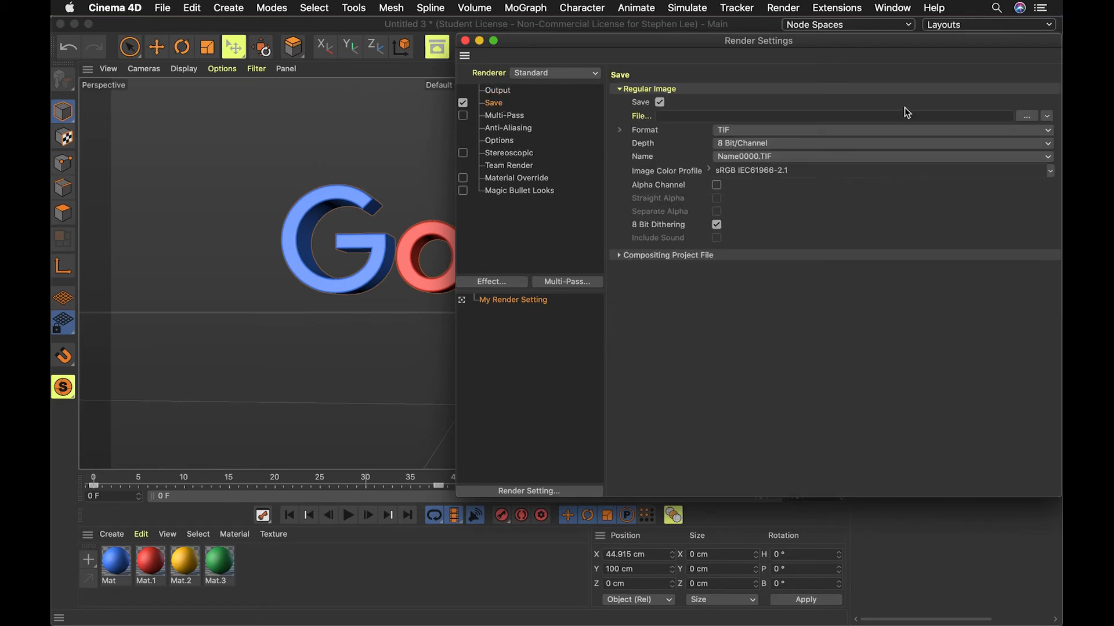
pyautogui.click(769, 131)
pyautogui.click(666, 390)
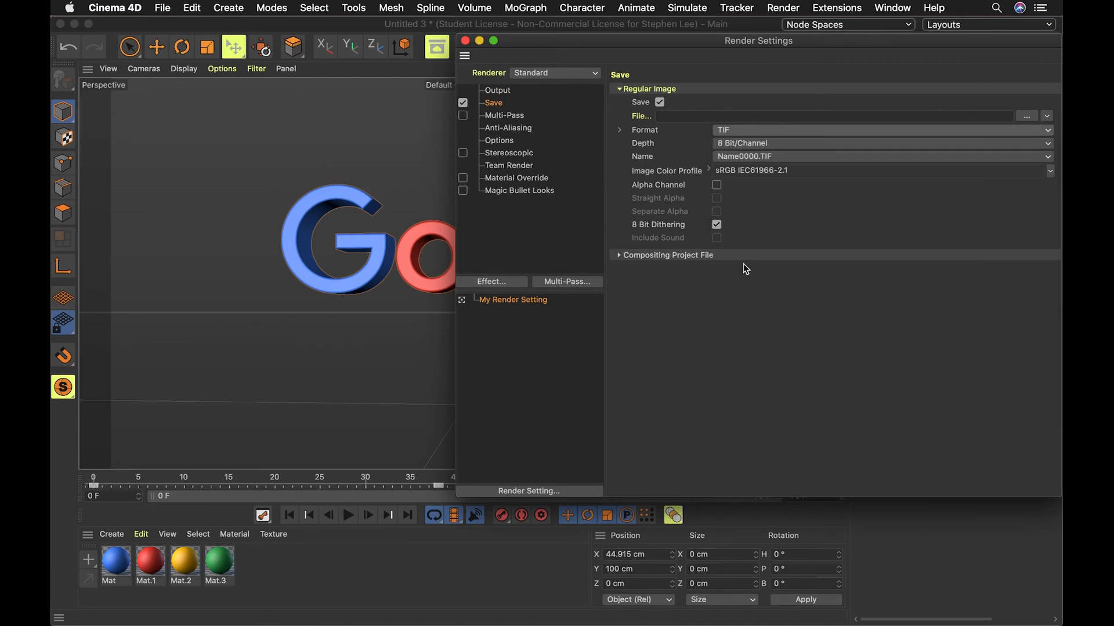
pyautogui.moveTo(787, 134); pyautogui.dragTo(689, 322)
pyautogui.click(742, 130)
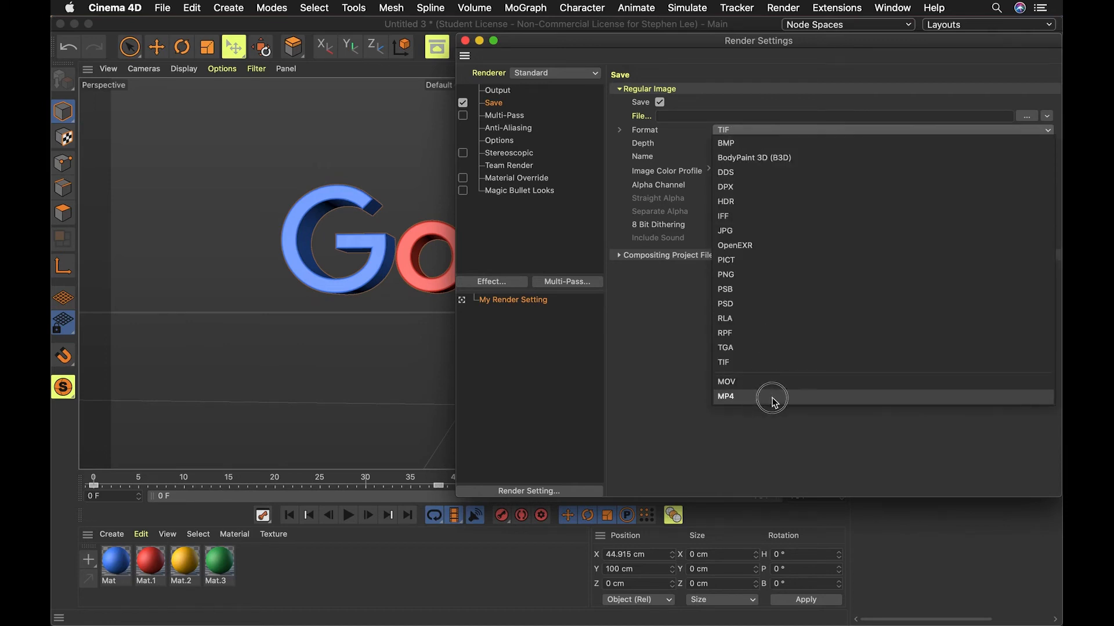
pyautogui.click(664, 365)
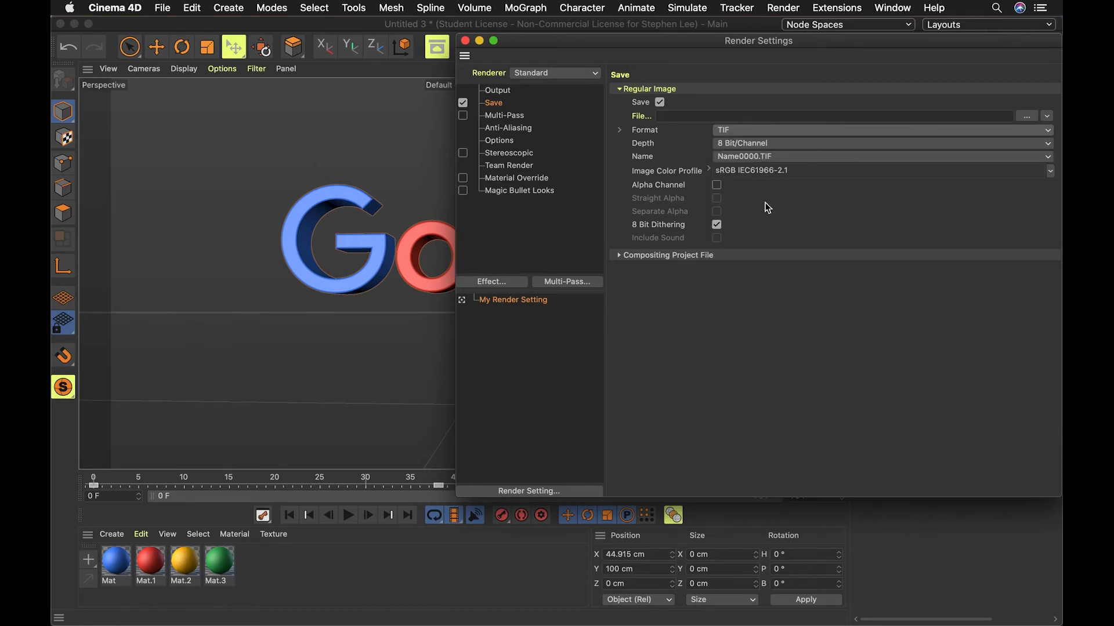
pyautogui.click(752, 133)
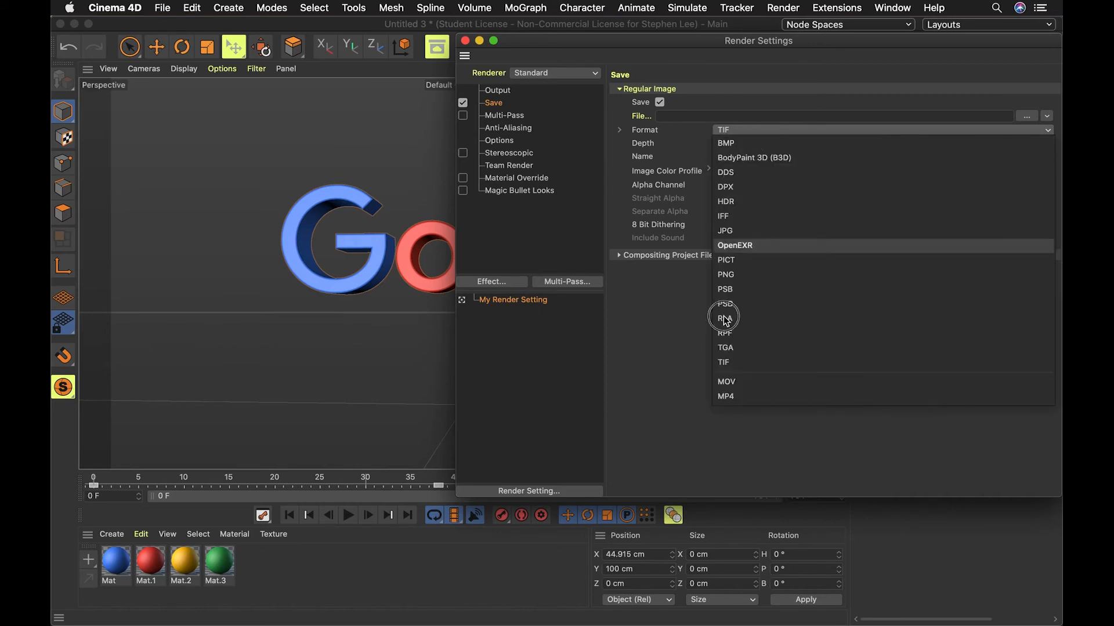
pyautogui.click(649, 351)
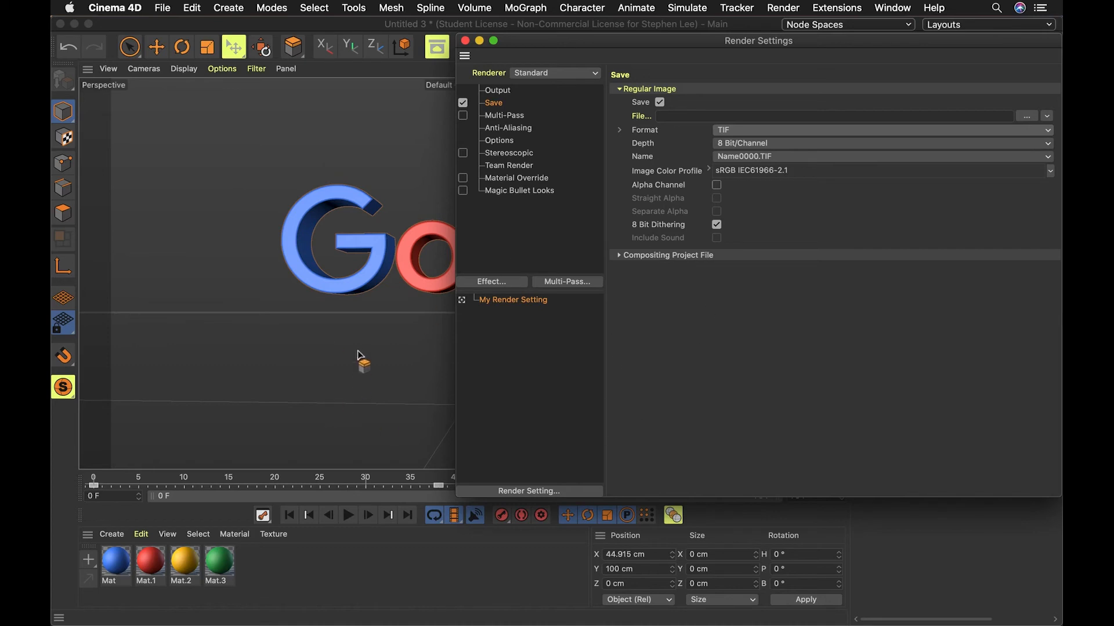
# Step: Set the render's save format to MOV and its output file to google_V1 in the DemoFiles folder
pyautogui.click(809, 133)
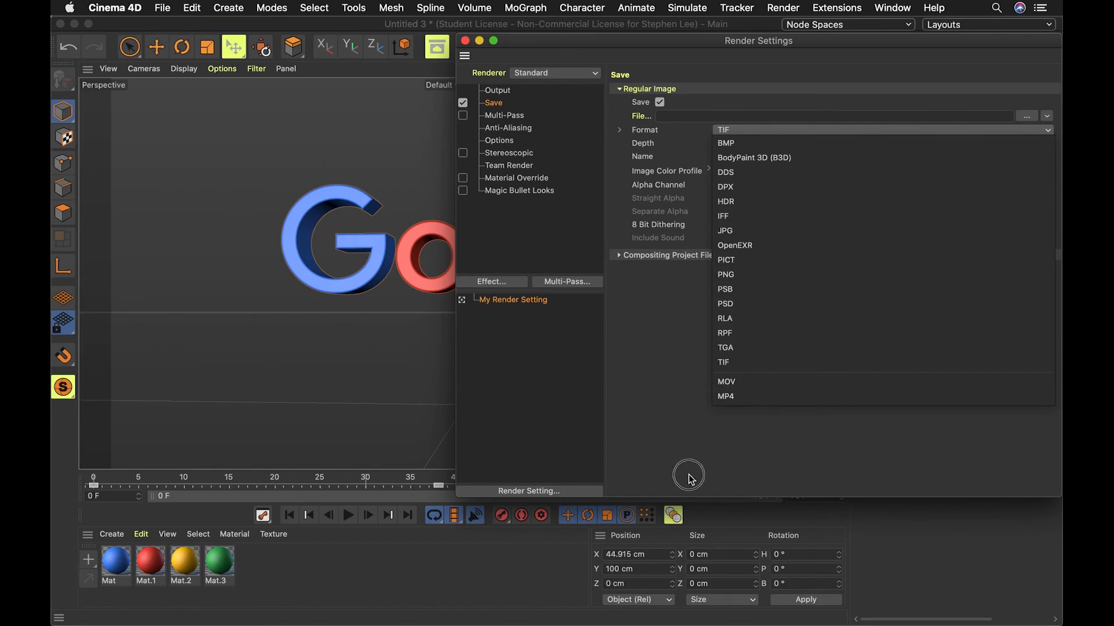
pyautogui.click(766, 381)
pyautogui.click(714, 114)
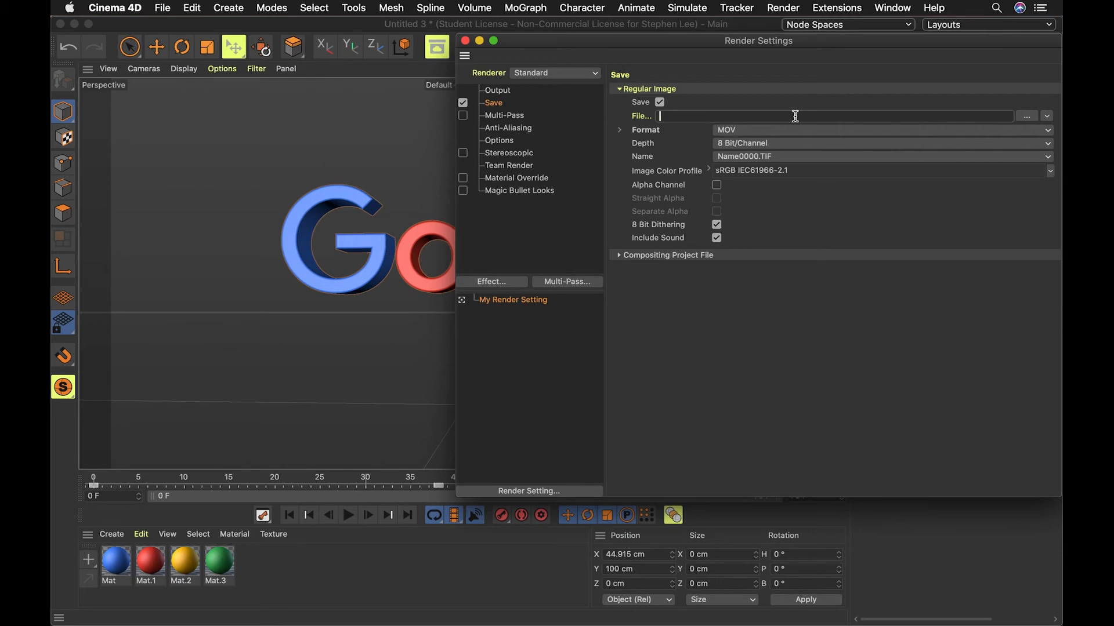
pyautogui.write('g')
pyautogui.click(1025, 117)
pyautogui.write('google')
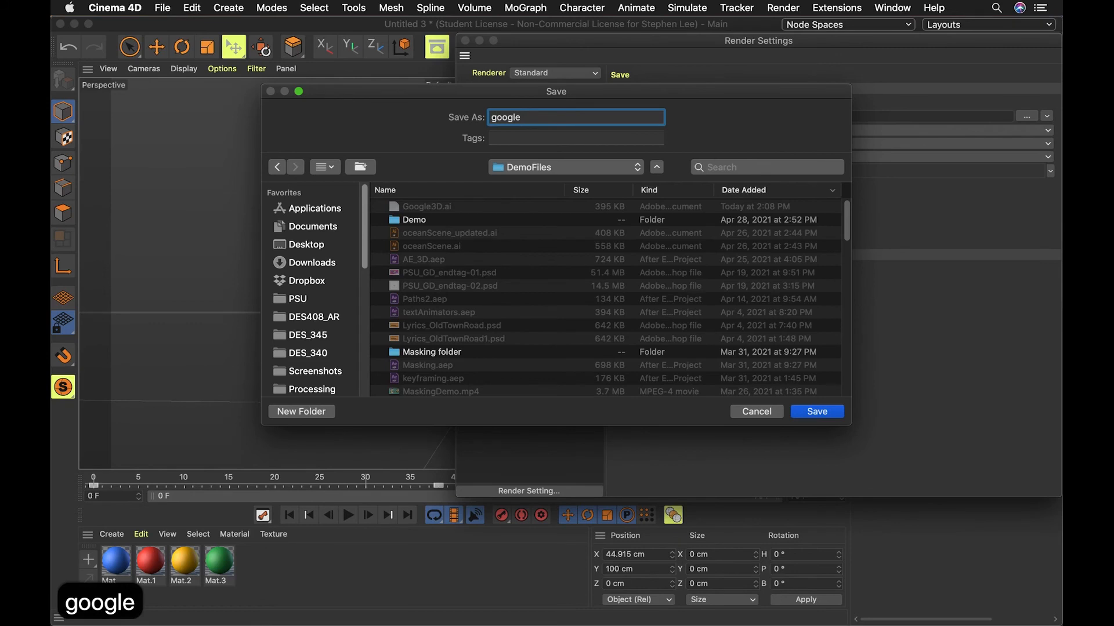
pyautogui.write('_V1')
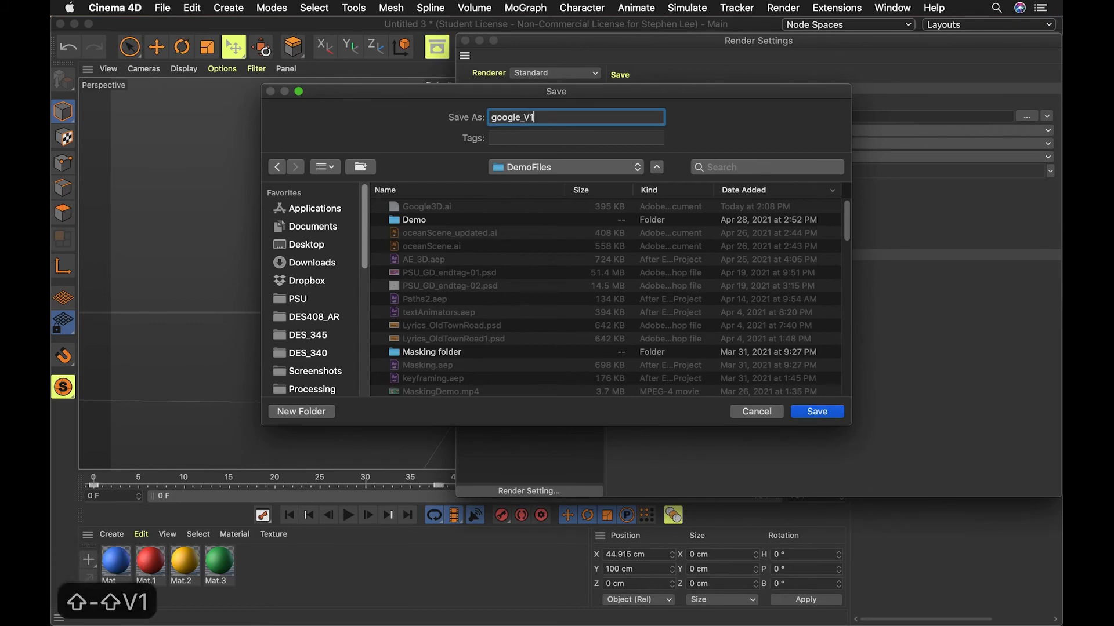
pyautogui.press('Return')
pyautogui.click(746, 341)
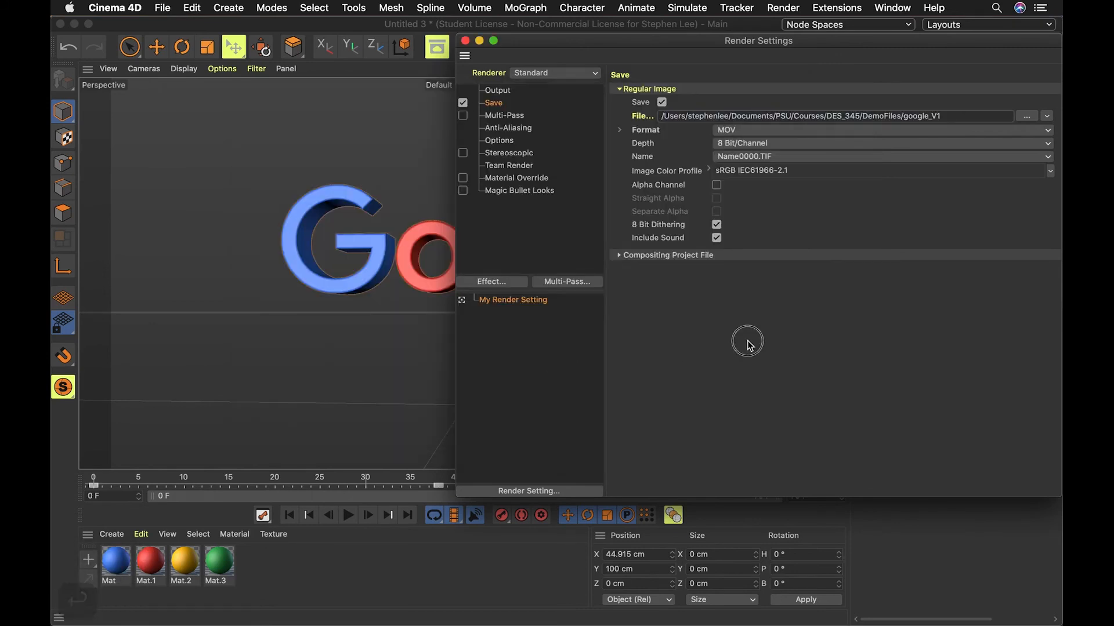
# Step: Review the render's Output, Options and Magic Bullet Looks settings, and close the render settings
pyautogui.click(499, 91)
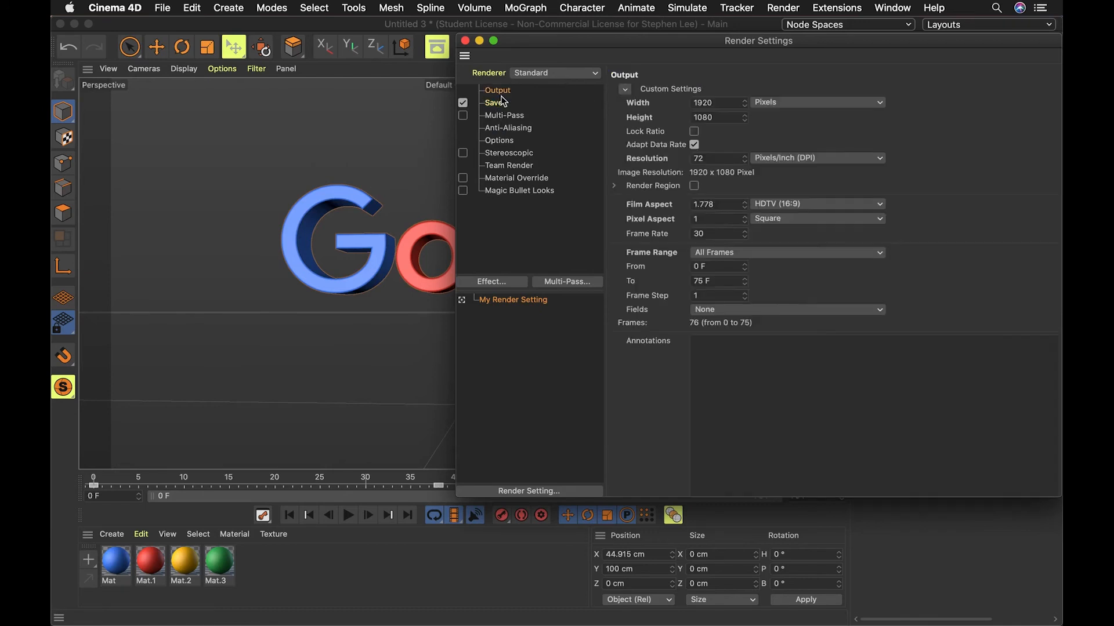
pyautogui.click(510, 141)
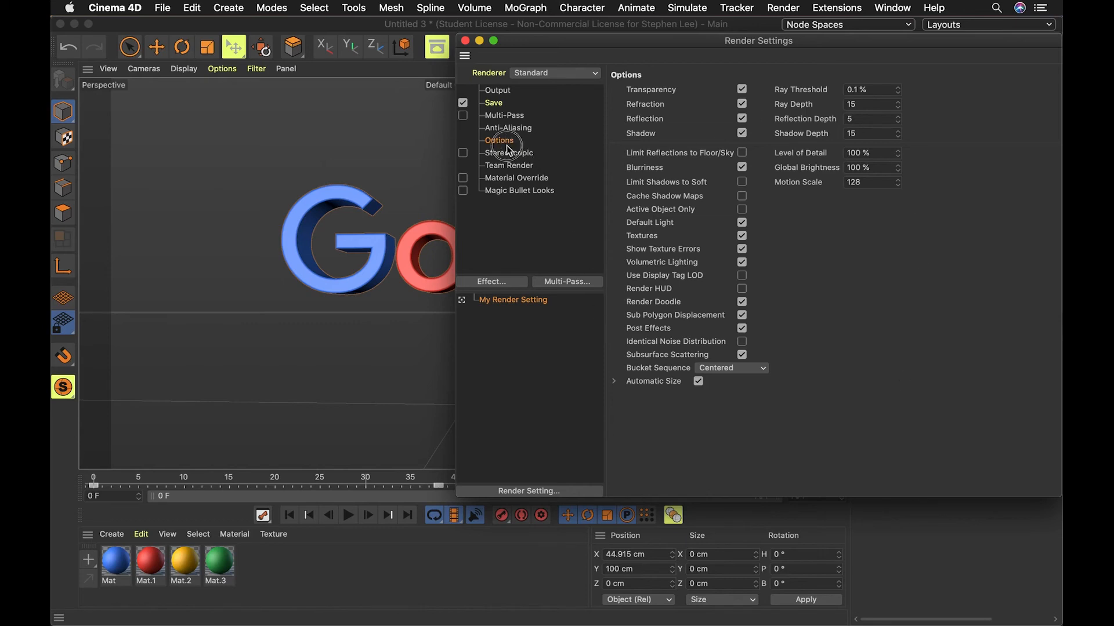
pyautogui.click(521, 193)
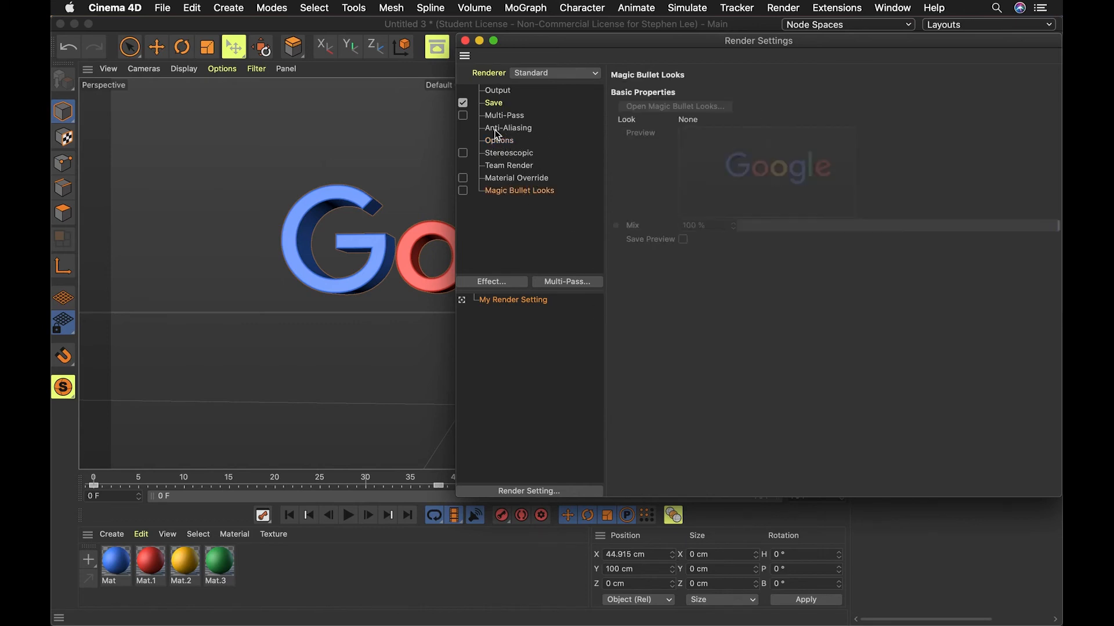
pyautogui.click(504, 93)
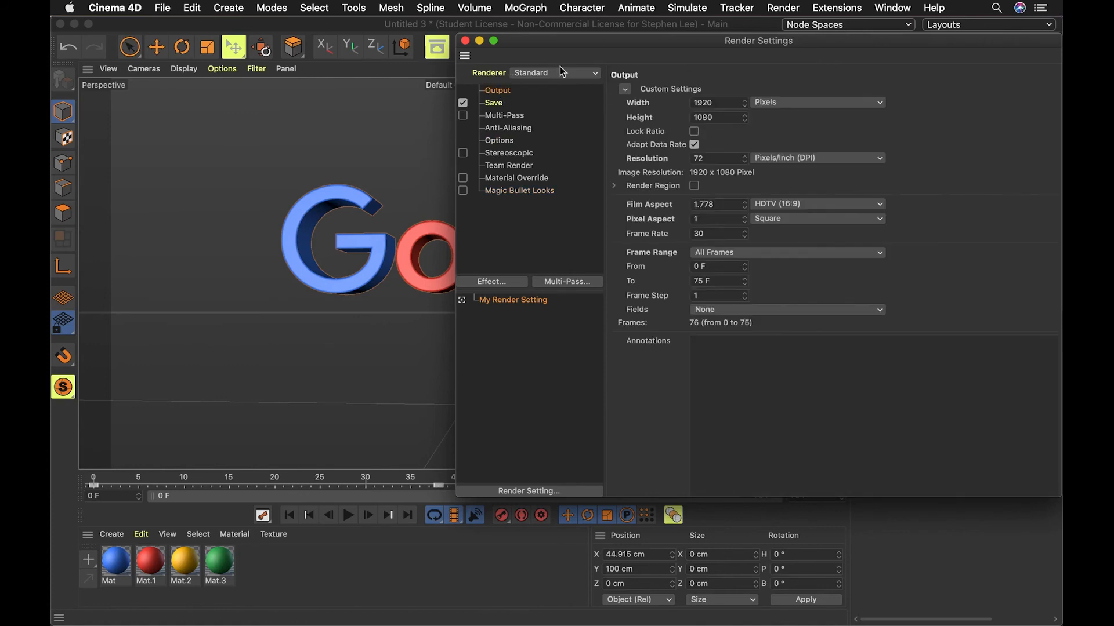
pyautogui.click(463, 41)
pyautogui.click(466, 42)
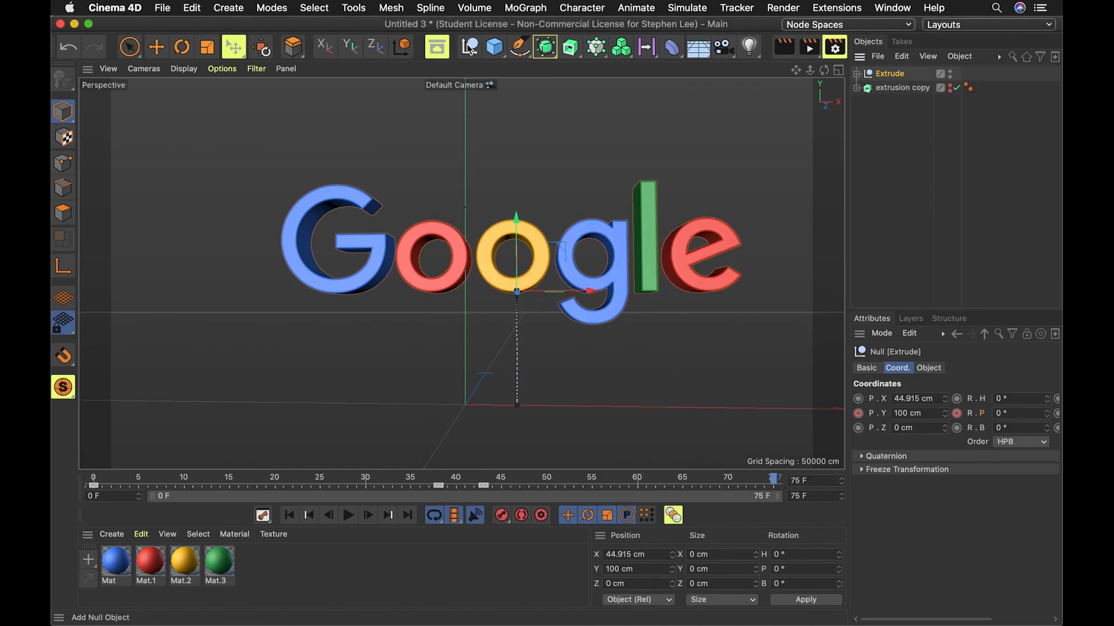
# Step: Start rendering the animation in the Picture Viewer and move its window clear of the main toolbar
pyautogui.click(809, 50)
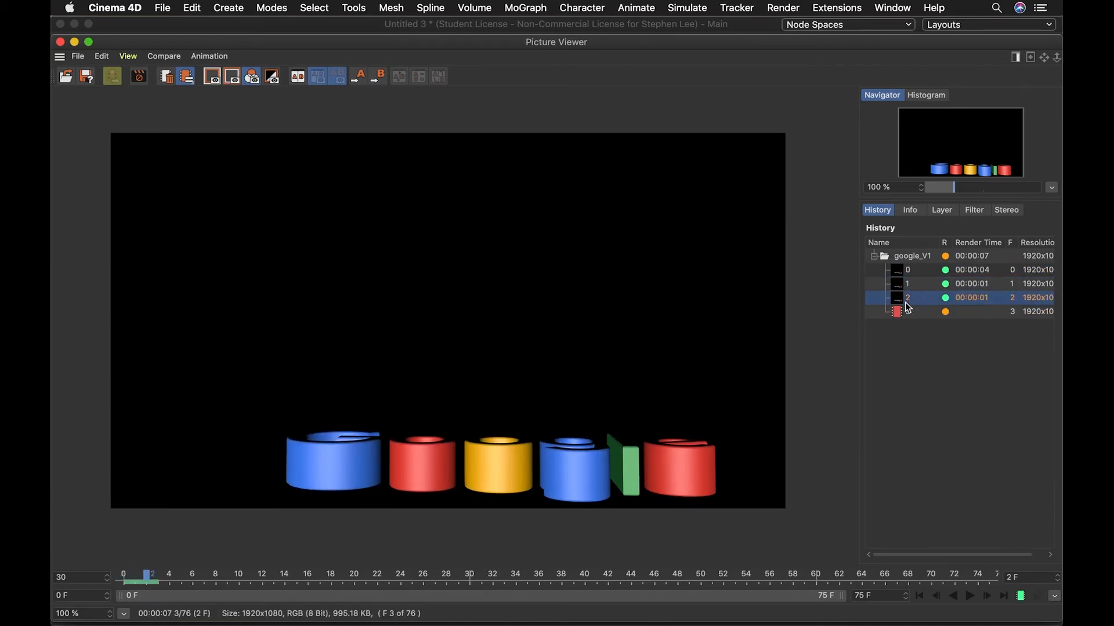
pyautogui.moveTo(758, 42); pyautogui.dragTo(704, 164)
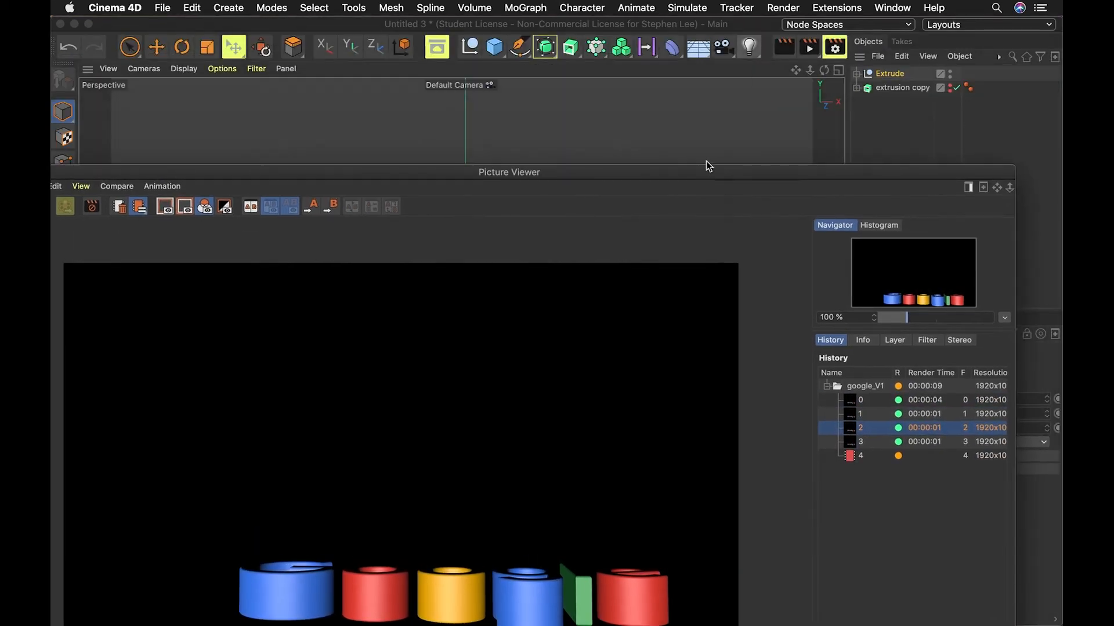
# Step: Enable the alpha channel for the saved movie and close the render settings
pyautogui.click(834, 50)
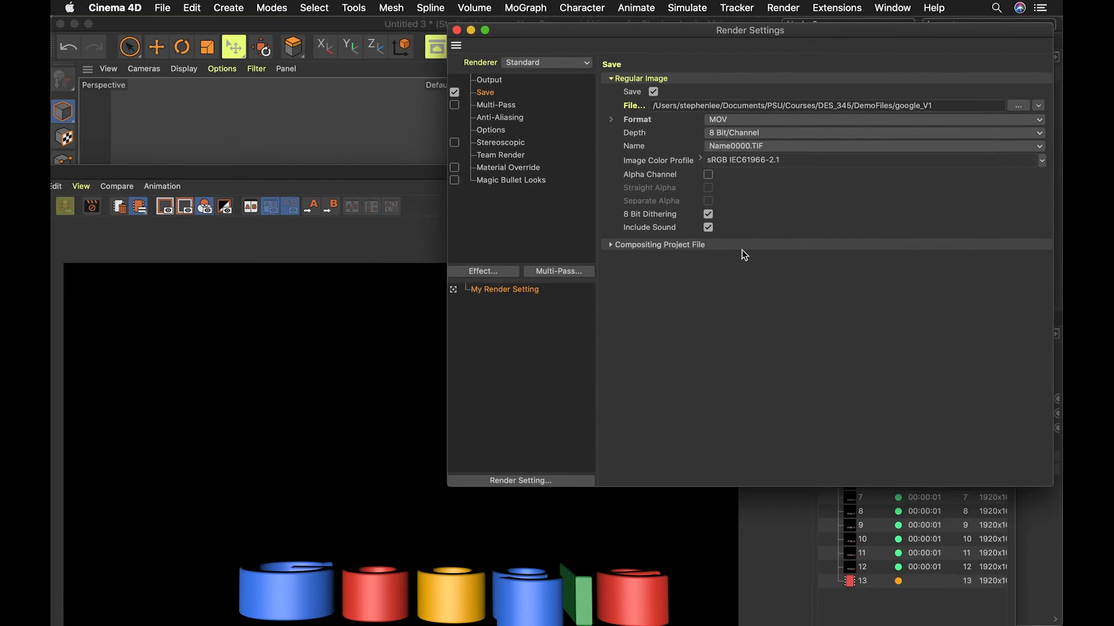
pyautogui.click(458, 31)
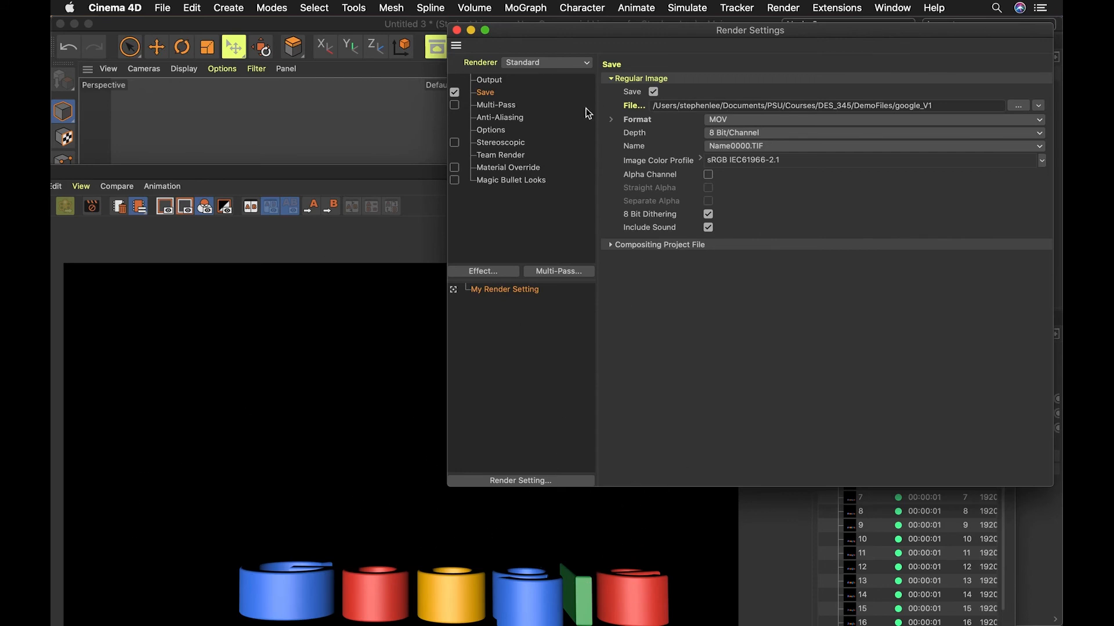
pyautogui.click(708, 175)
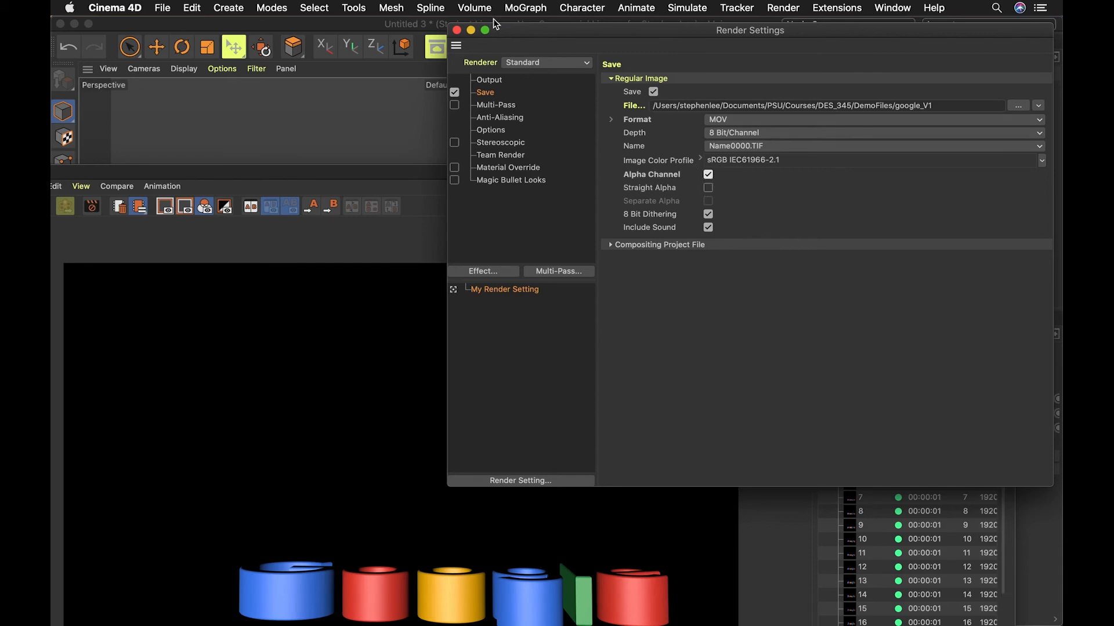
pyautogui.click(457, 31)
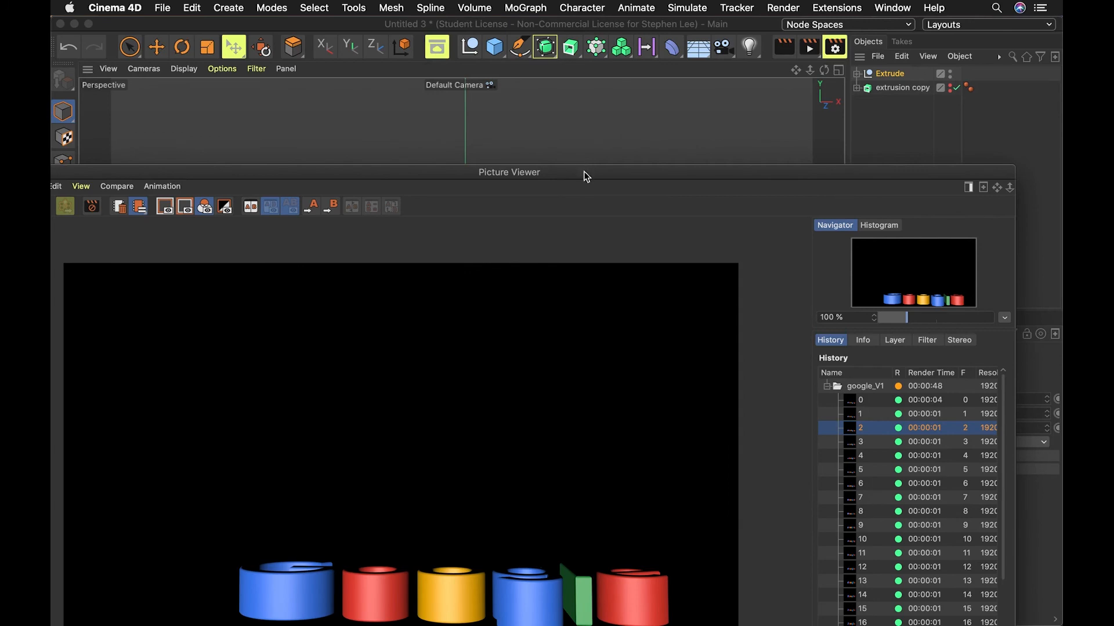
# Step: Restart the animation render in the Picture Viewer and play back the rendered frames
pyautogui.moveTo(586, 177); pyautogui.dragTo(676, 62)
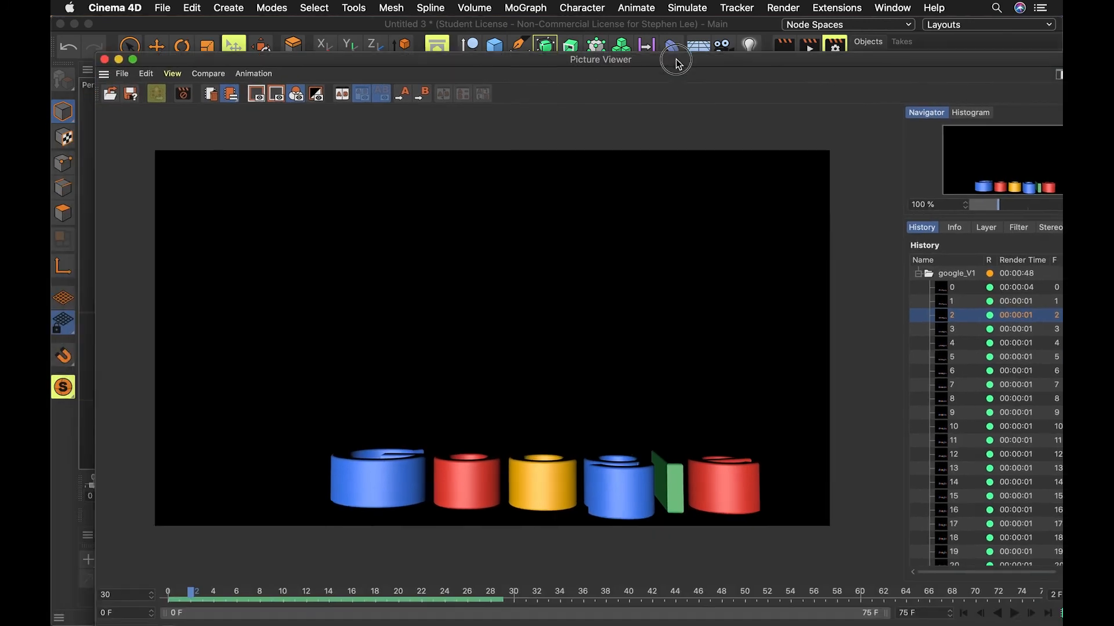
pyautogui.click(105, 59)
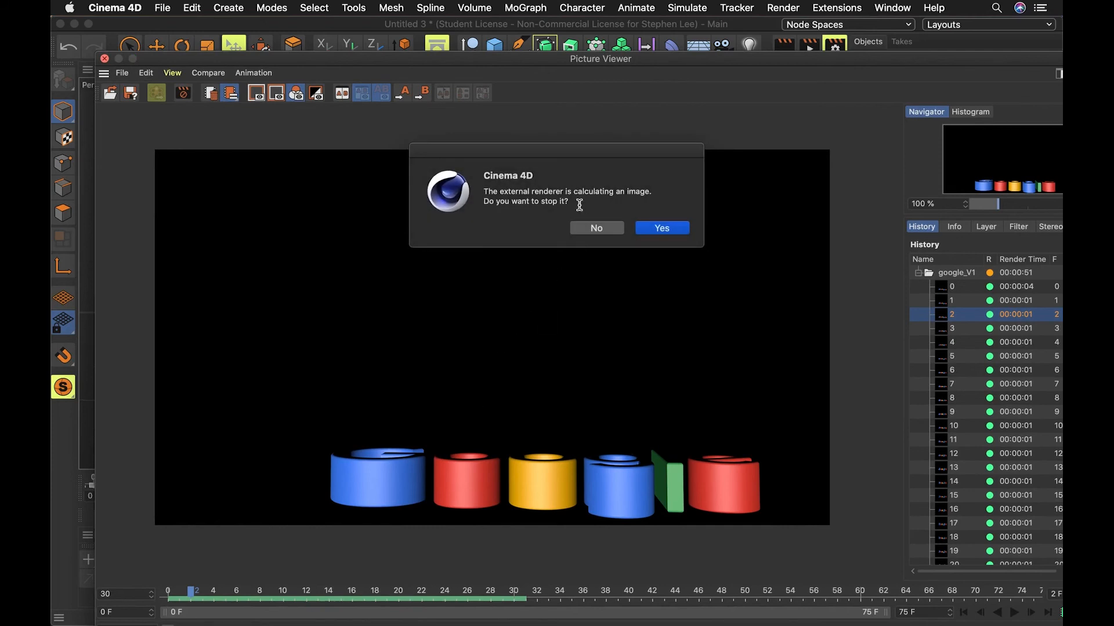
pyautogui.click(641, 230)
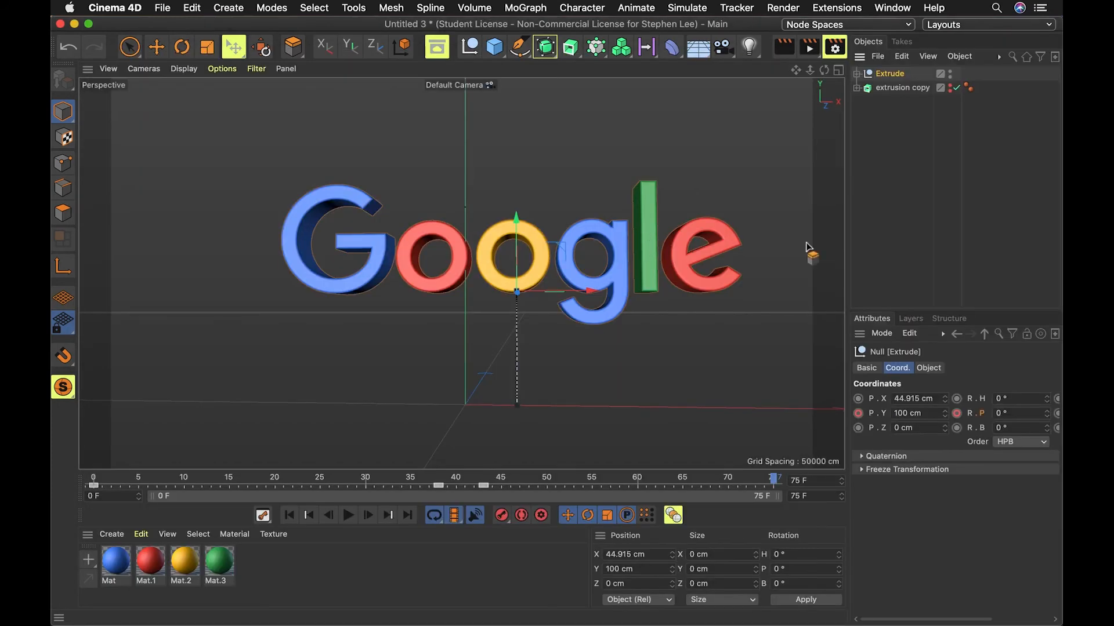
pyautogui.click(808, 51)
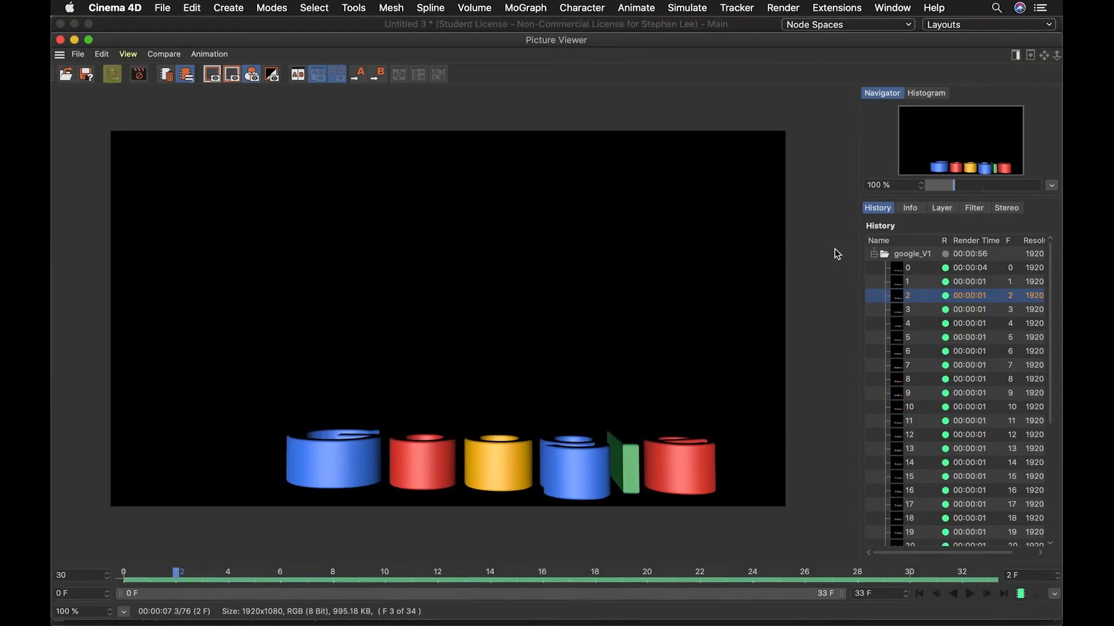
pyautogui.click(662, 232)
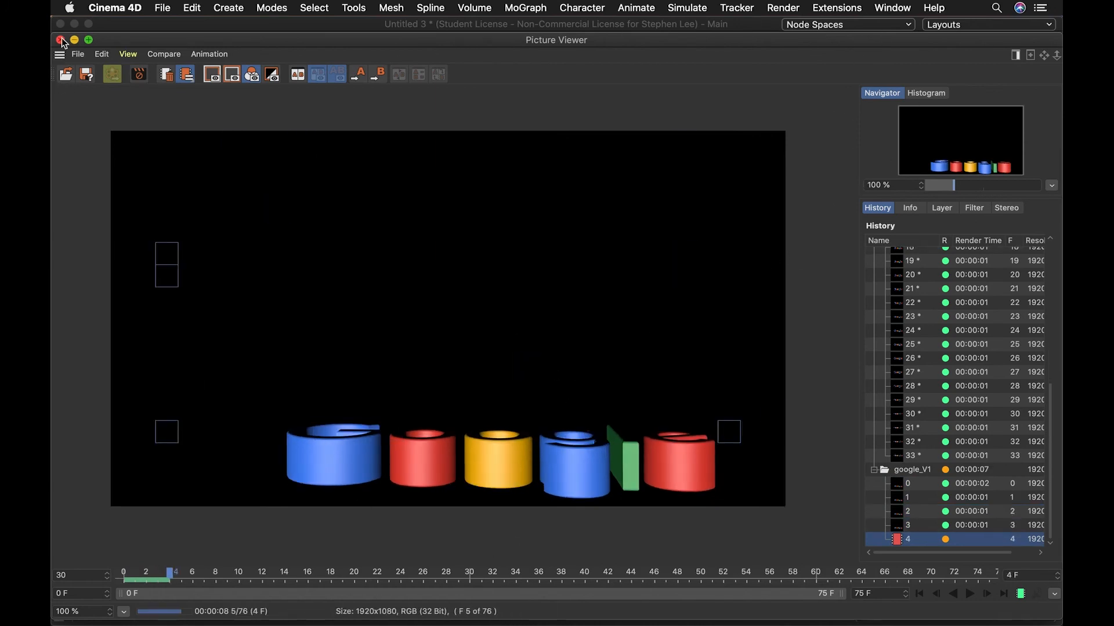
pyautogui.click(969, 579)
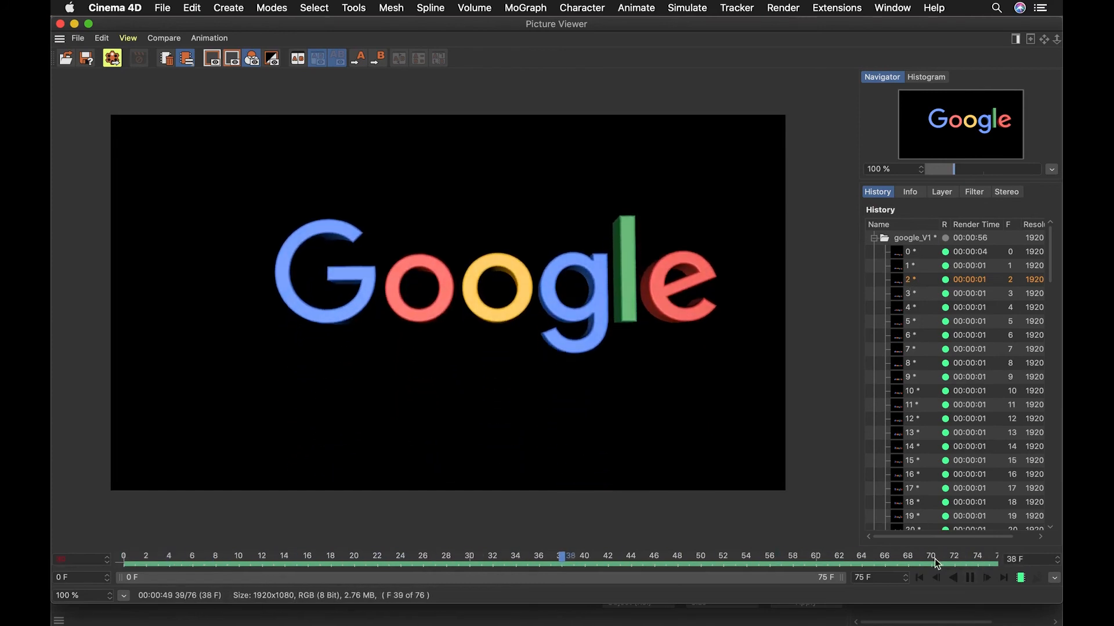
pyautogui.click(970, 578)
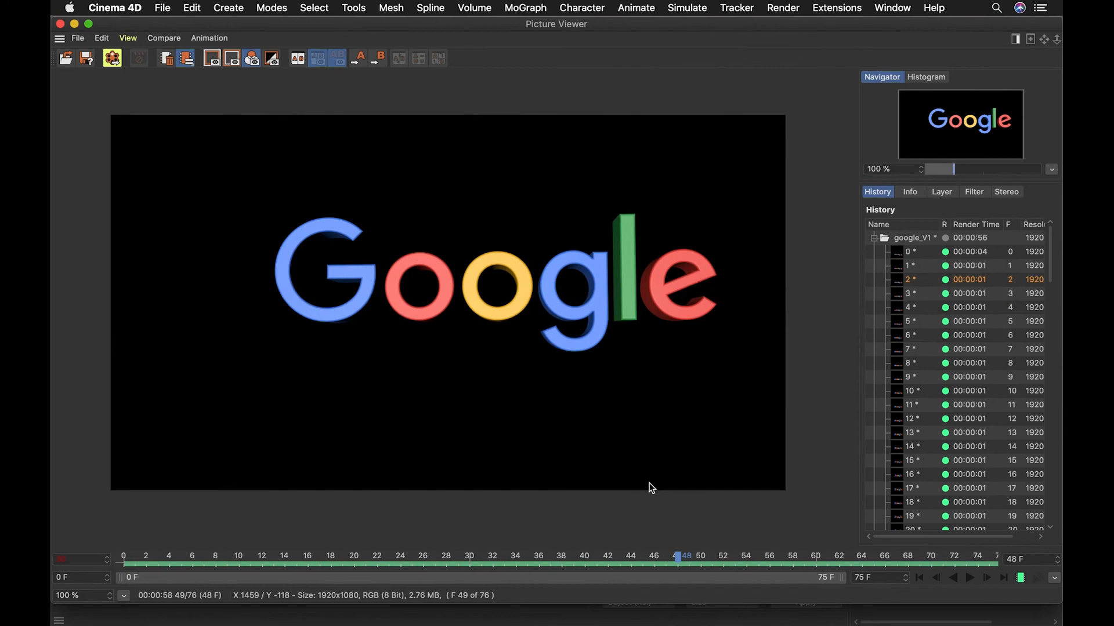
# Step: Switch to After Effects and import google_V1.mov from the DemoFiles folder as footage, previewing the movie first
pyautogui.press('super+Tab')
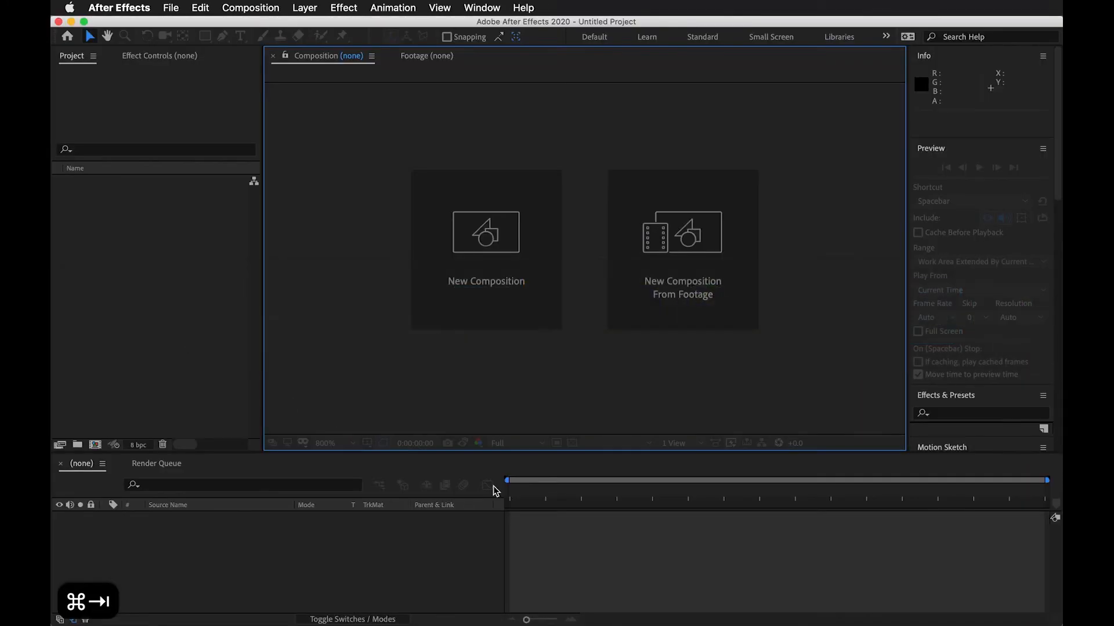
pyautogui.click(149, 291)
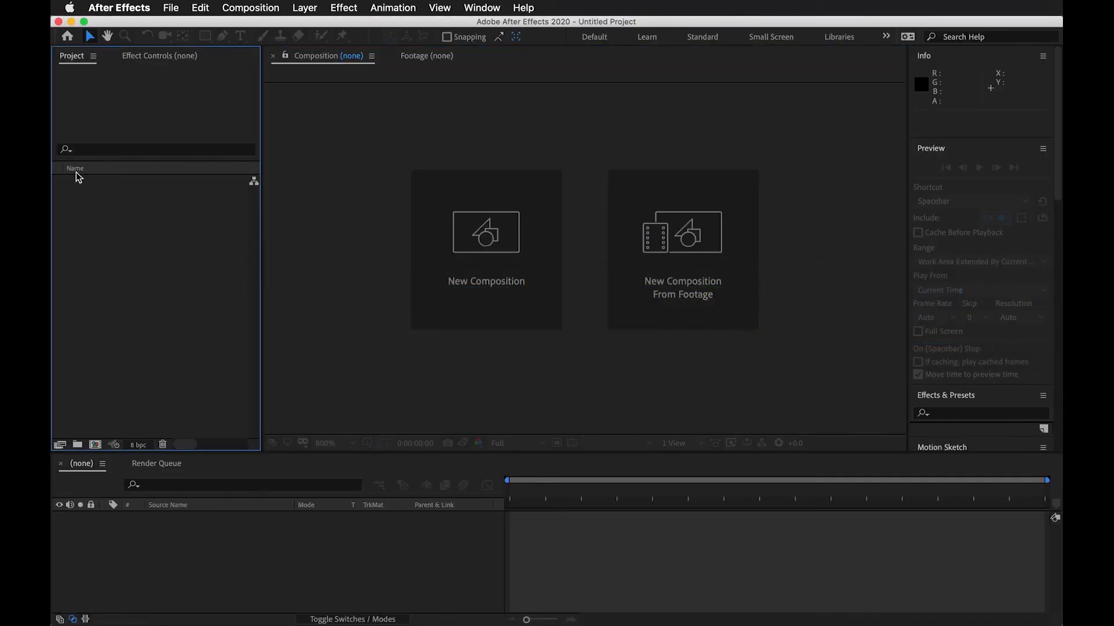
pyautogui.doubleClick(165, 336)
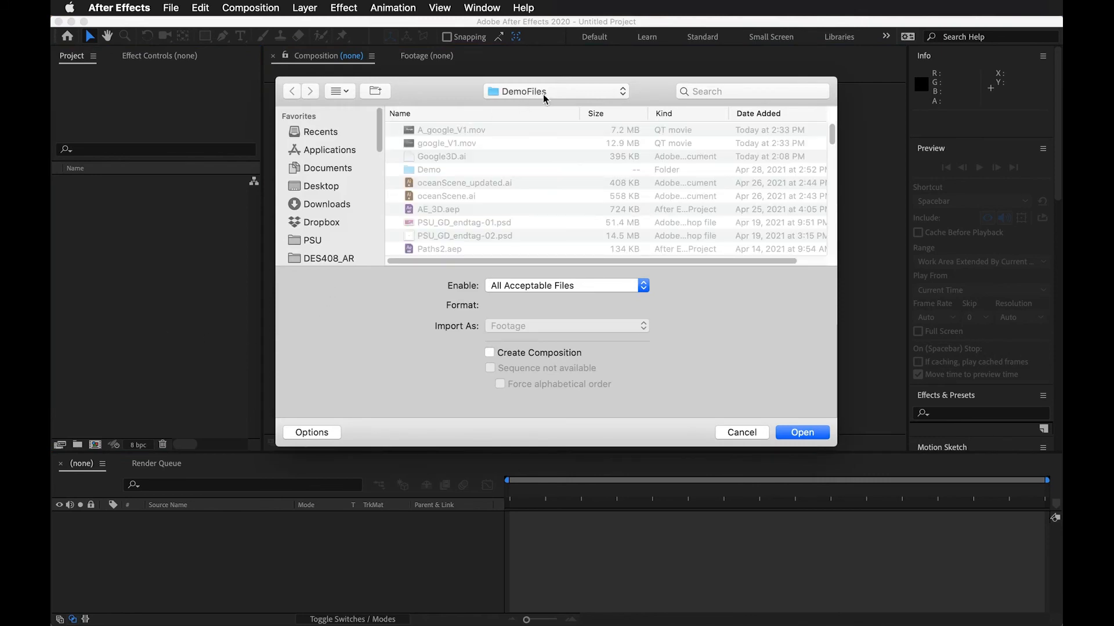
pyautogui.click(478, 132)
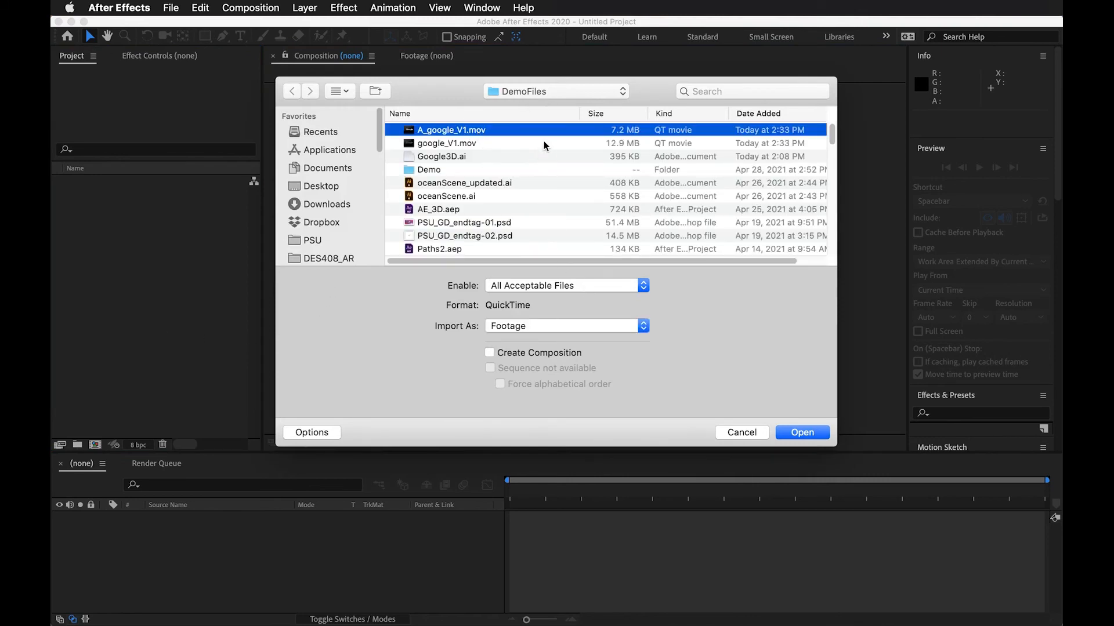
pyautogui.click(506, 142)
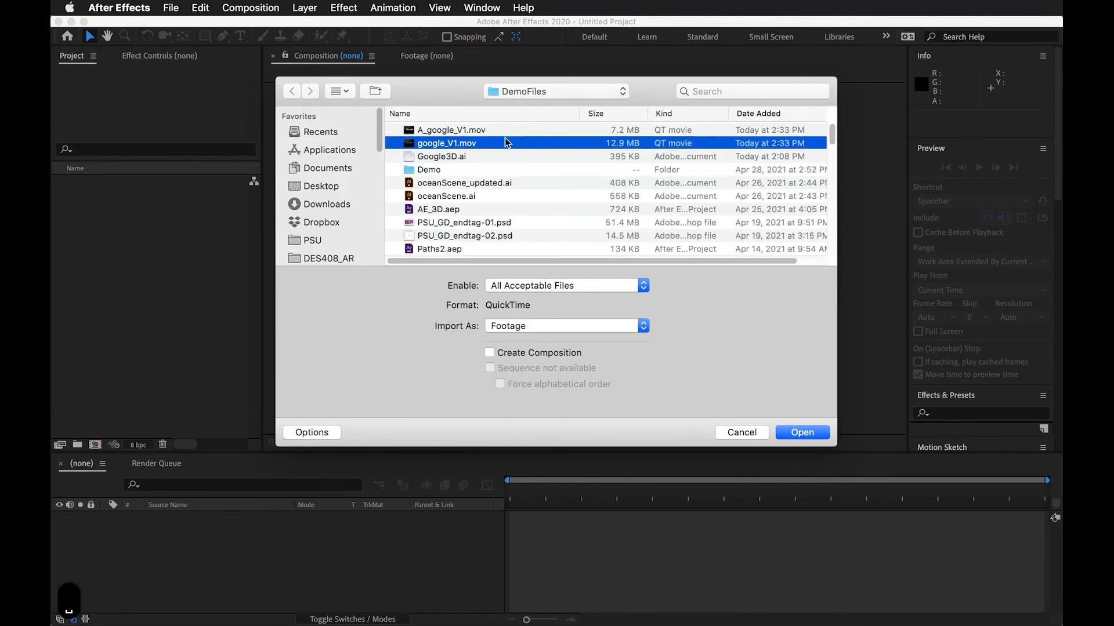
pyautogui.press('space')
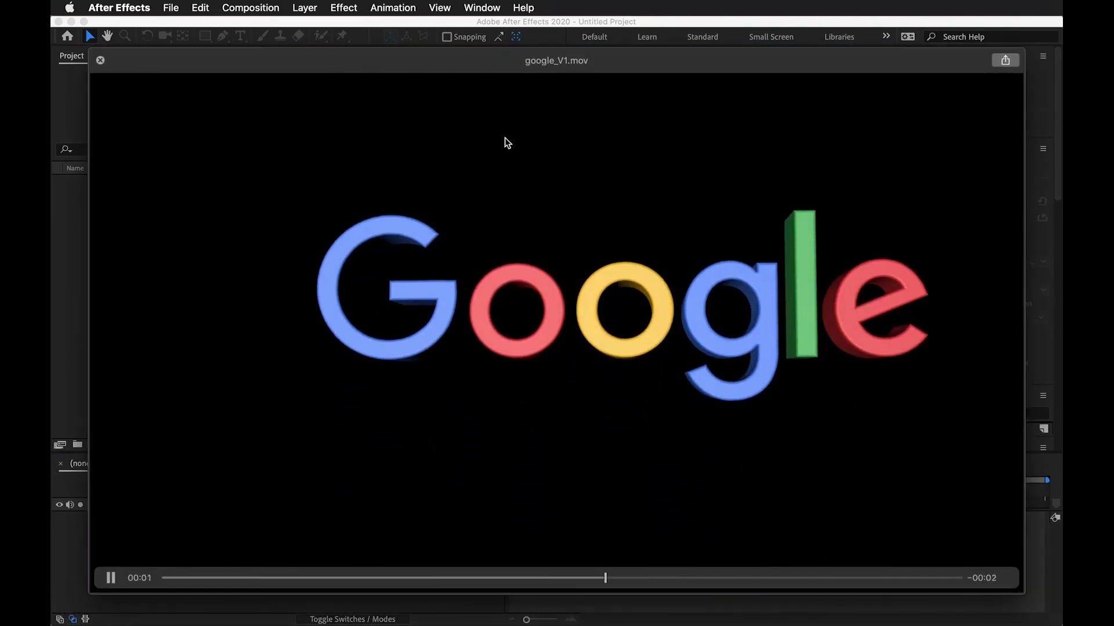
pyautogui.press('space')
pyautogui.press('Return')
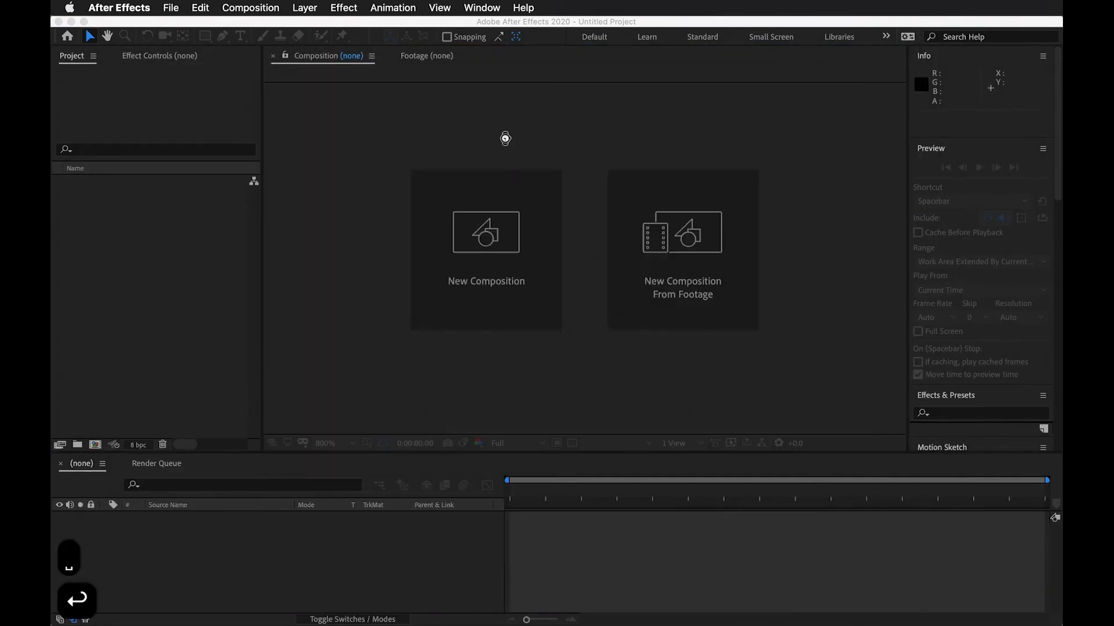
pyautogui.click(177, 235)
pyautogui.click(117, 183)
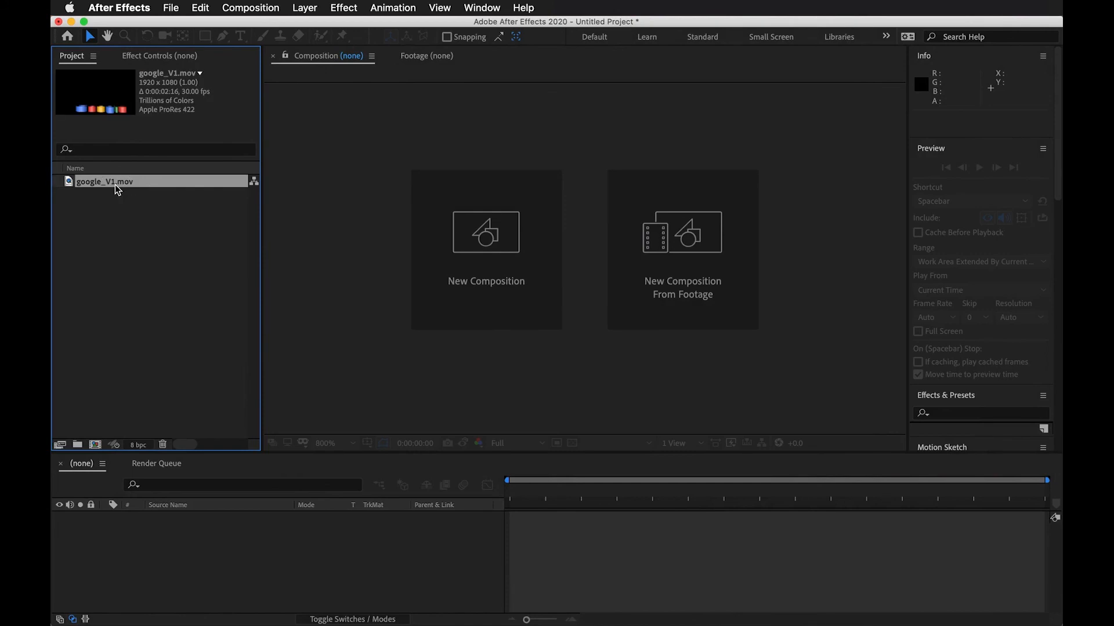
# Step: Create a 10-second HDTV 1080 29.97 composition and add google_V1.mov to its timeline
pyautogui.click(479, 254)
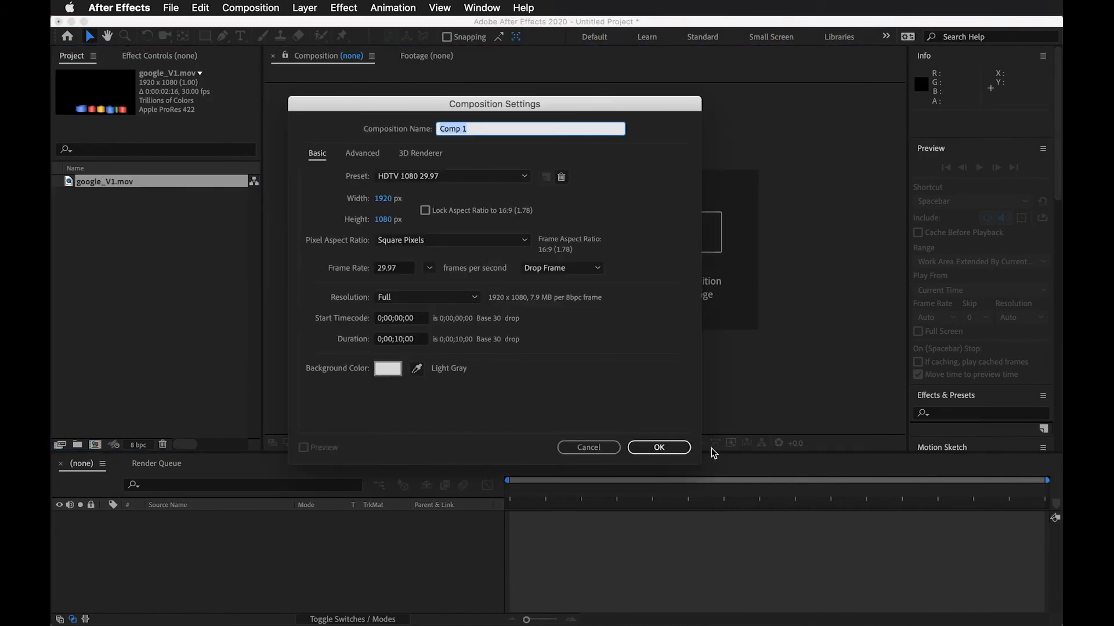
pyautogui.click(667, 450)
pyautogui.click(111, 196)
pyautogui.moveTo(111, 196); pyautogui.dragTo(172, 577)
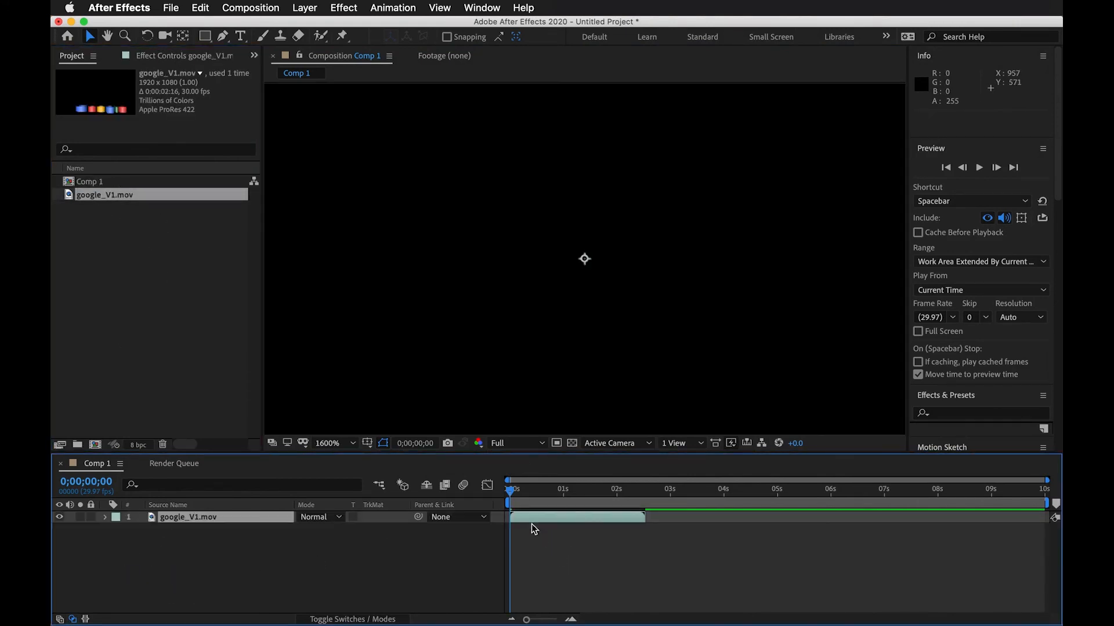
# Step: Scrub through the logo animation in Comp 1 with the whole frame in view
pyautogui.moveTo(514, 498); pyautogui.dragTo(638, 493)
pyautogui.scroll(-6, 617, 257)
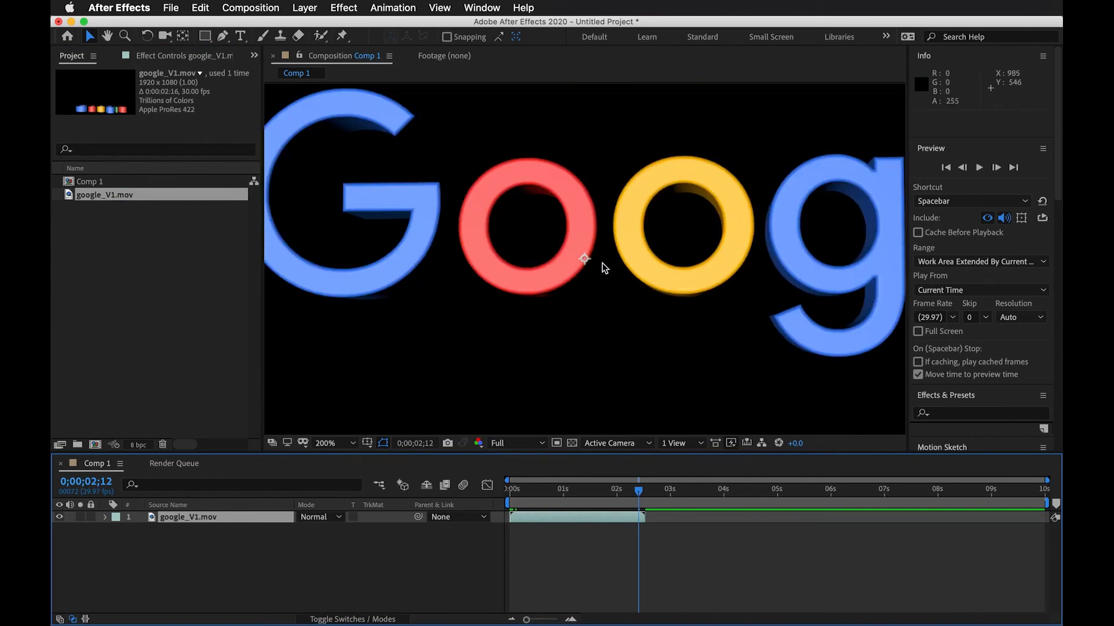
pyautogui.moveTo(549, 498)
pyautogui.mouseDown()
pyautogui.moveTo(527, 493)
pyautogui.moveTo(539, 493)
pyautogui.mouseUp()
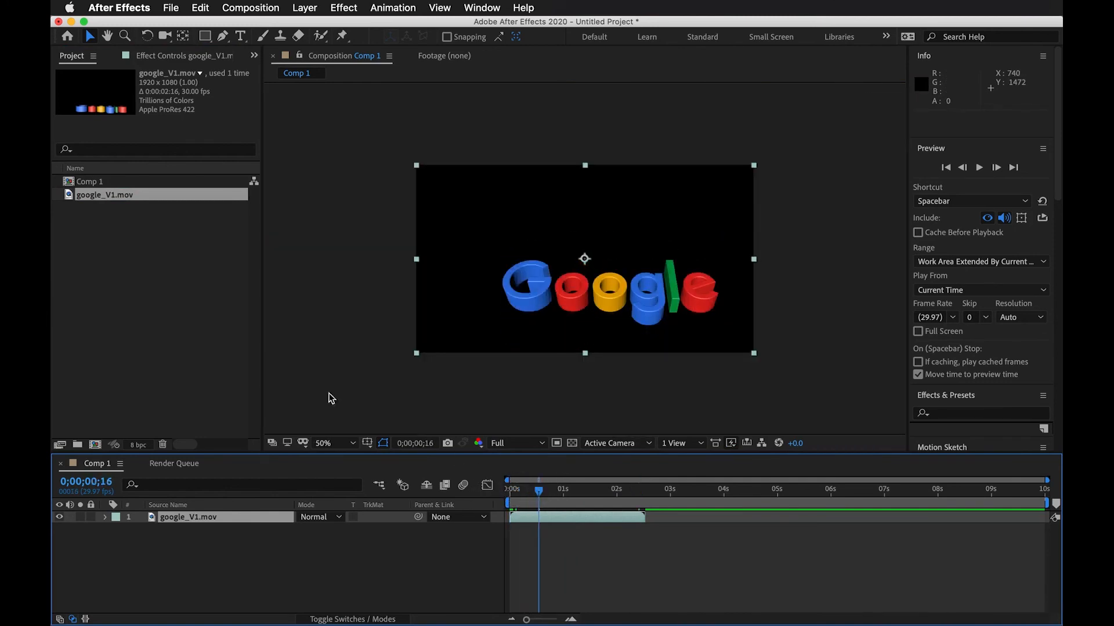
# Step: Import A_google_V1.mov from the DemoFiles folder as footage
pyautogui.click(147, 265)
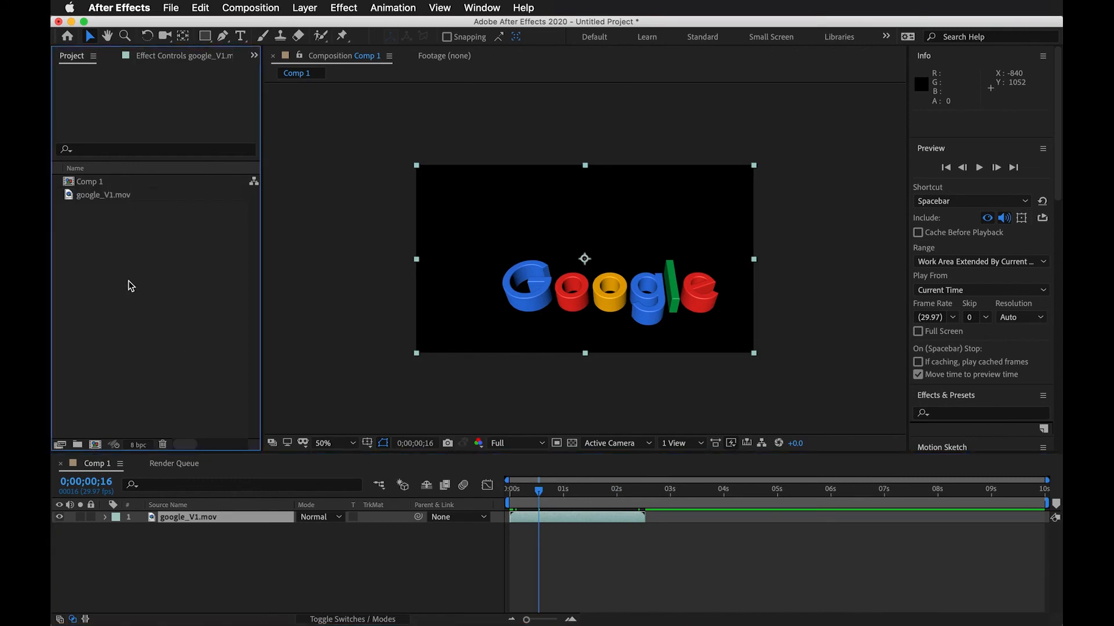
pyautogui.doubleClick(127, 281)
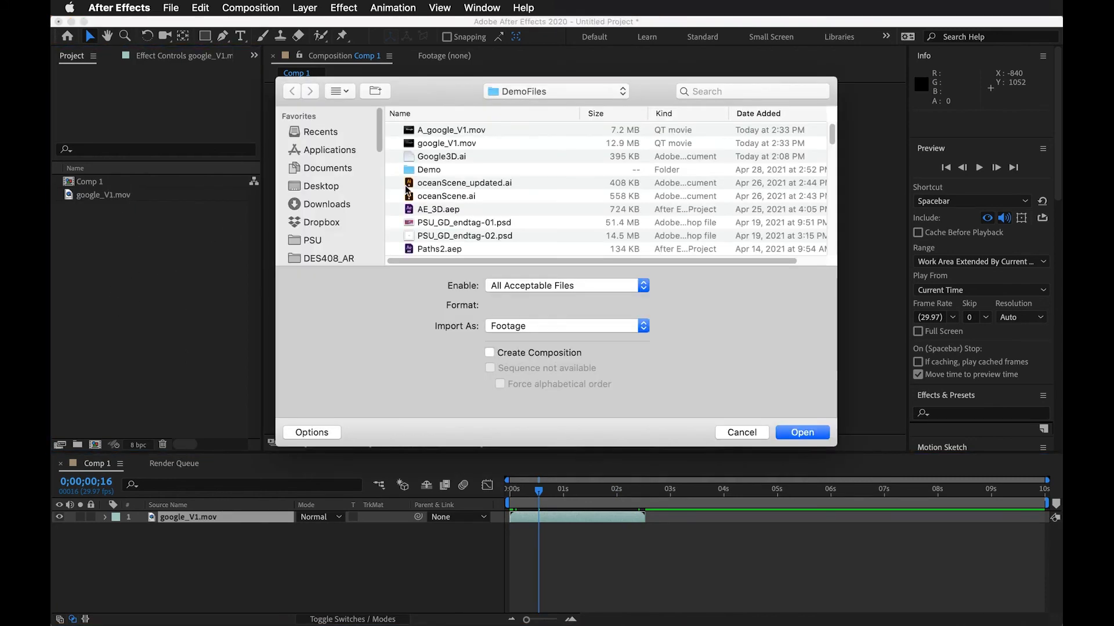
pyautogui.click(451, 132)
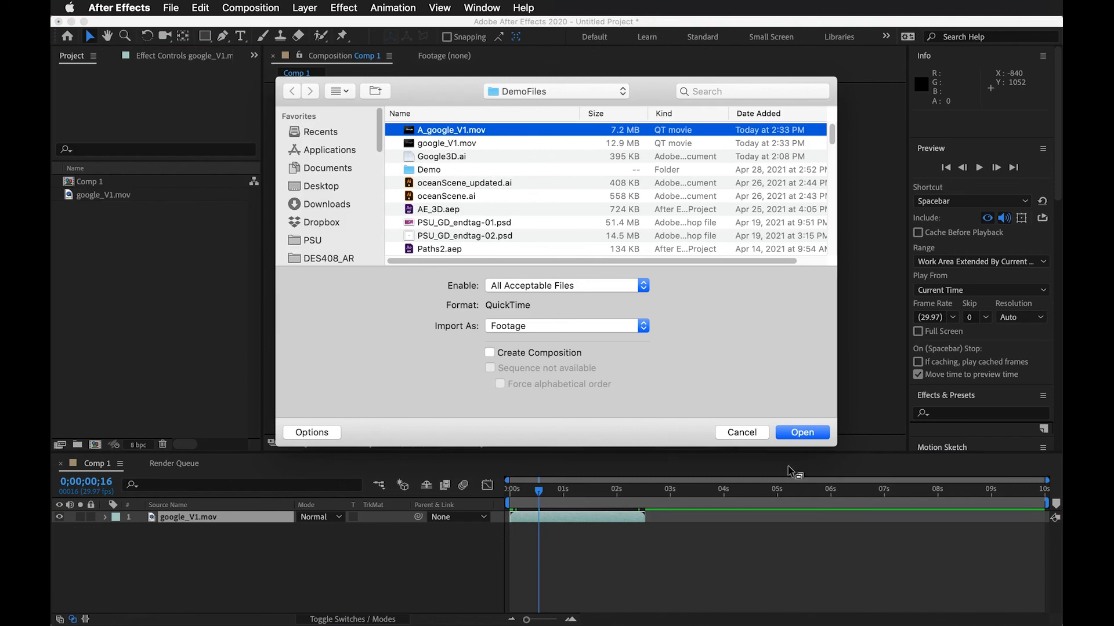
pyautogui.click(801, 432)
# Step: Scrub through the A_google_V1.mov footage and compare it with the coloured logo in Comp 1
pyautogui.moveTo(545, 487); pyautogui.dragTo(620, 502)
pyautogui.moveTo(104, 183)
pyautogui.mouseDown()
pyautogui.moveTo(102, 206)
pyautogui.moveTo(91, 186)
pyautogui.mouseUp()
pyautogui.doubleClick(91, 182)
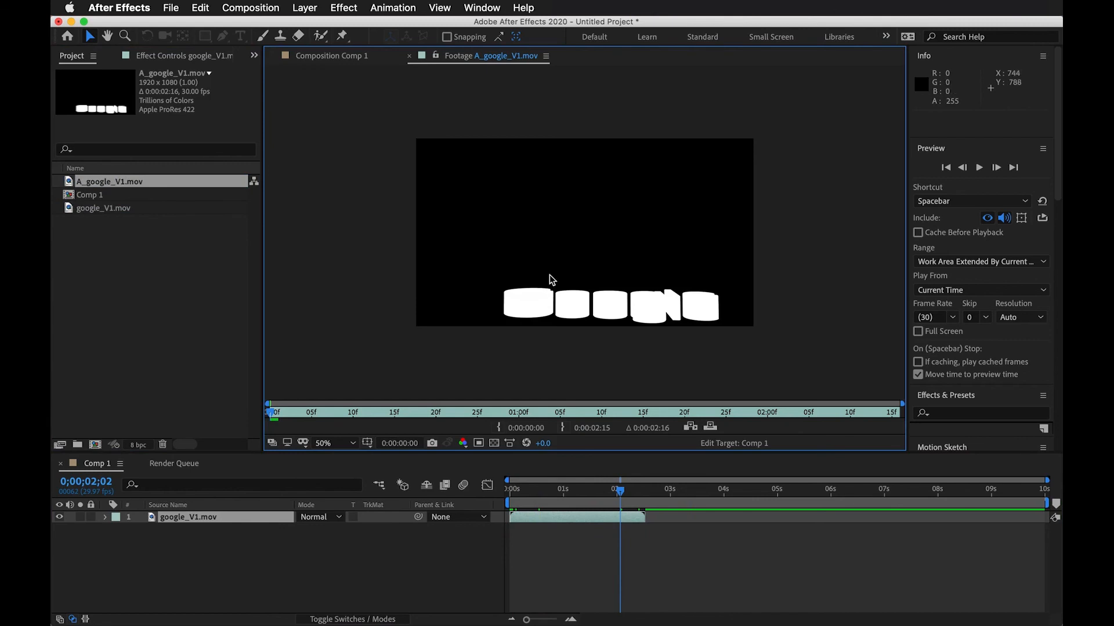
pyautogui.moveTo(623, 489); pyautogui.dragTo(469, 500)
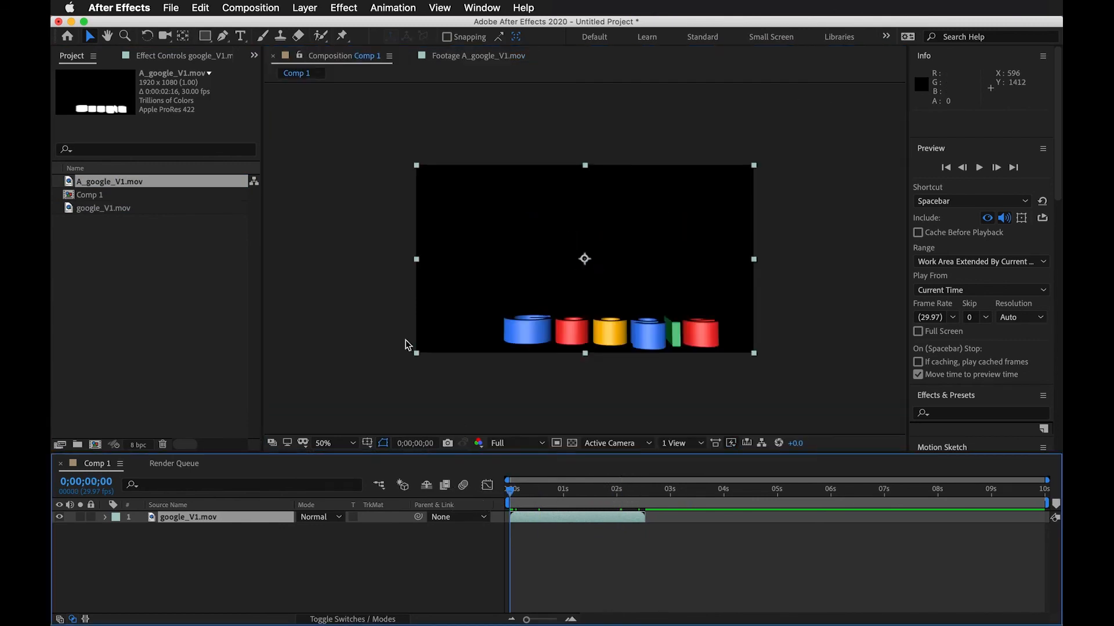
pyautogui.doubleClick(134, 182)
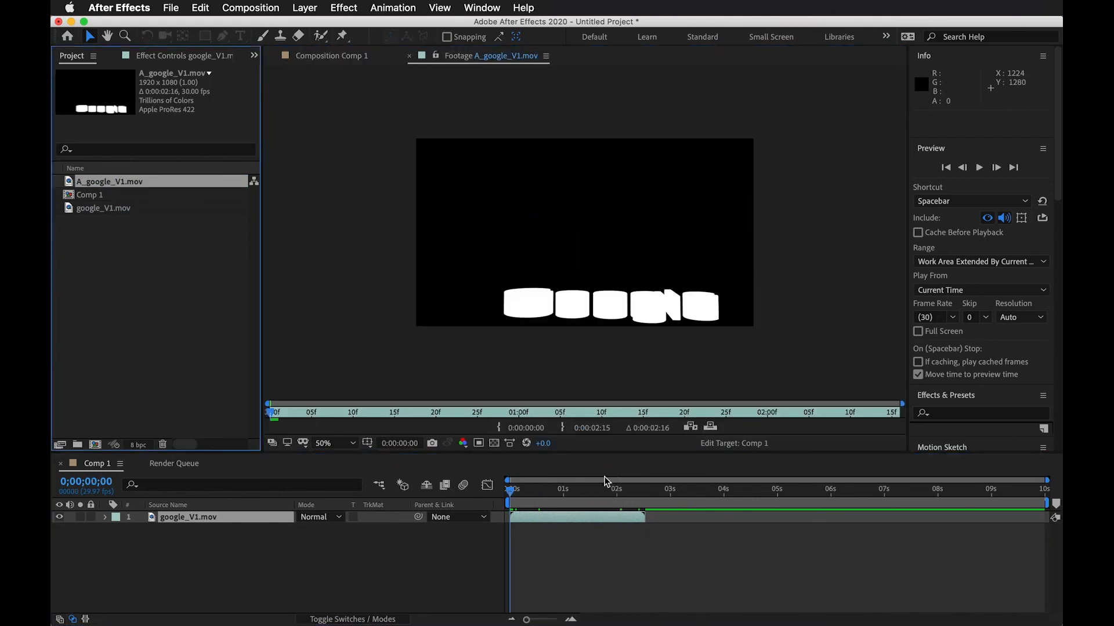
pyautogui.moveTo(285, 413); pyautogui.dragTo(622, 400)
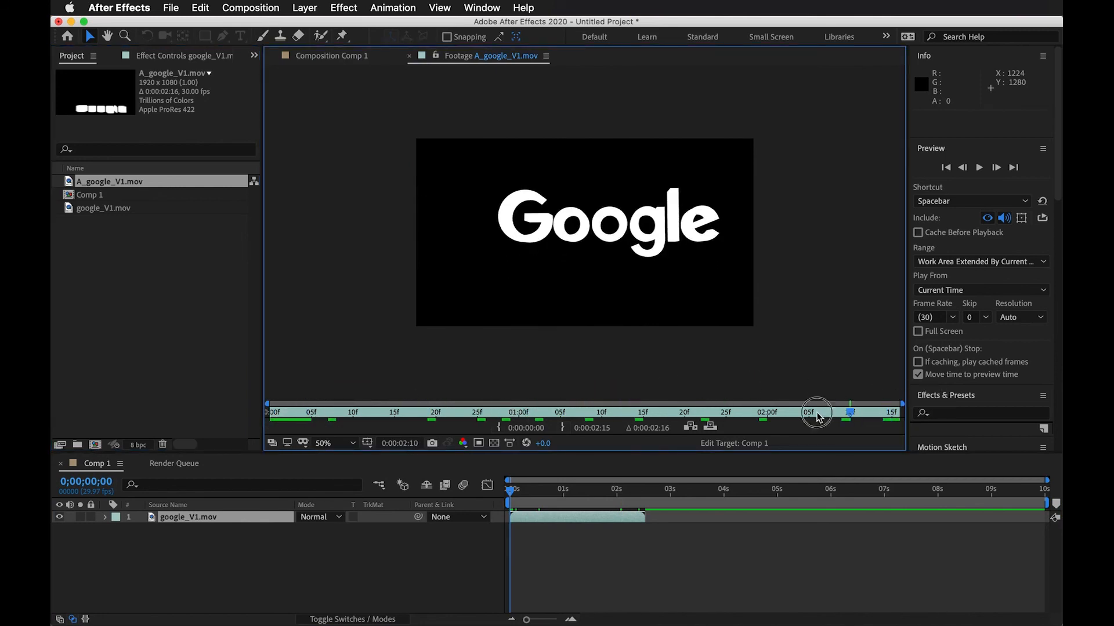
pyautogui.click(452, 412)
pyautogui.click(103, 216)
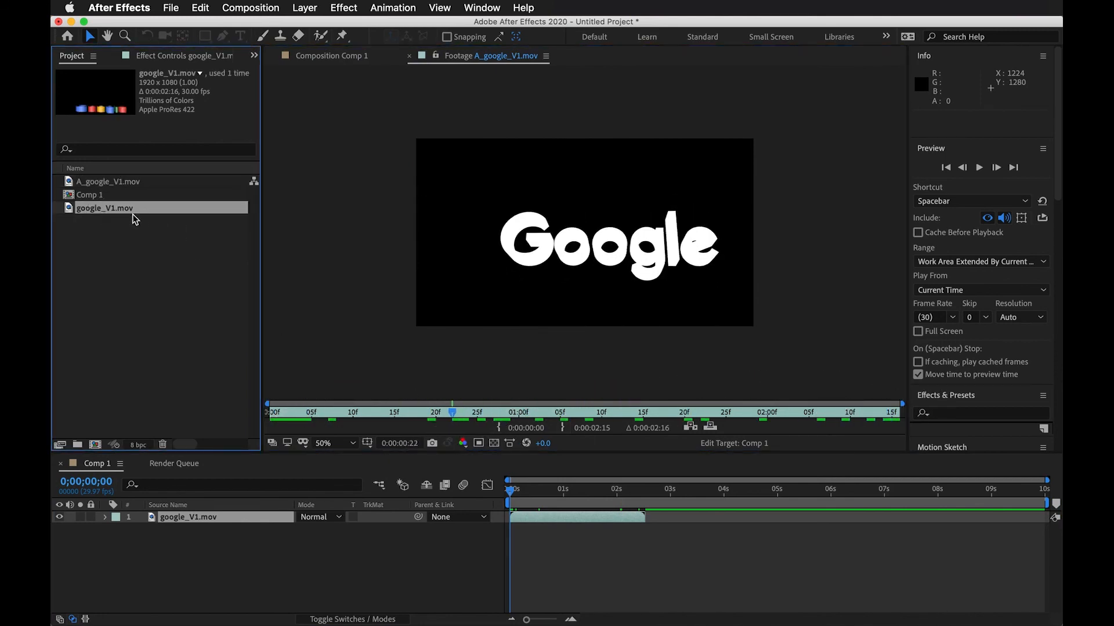
pyautogui.click(334, 56)
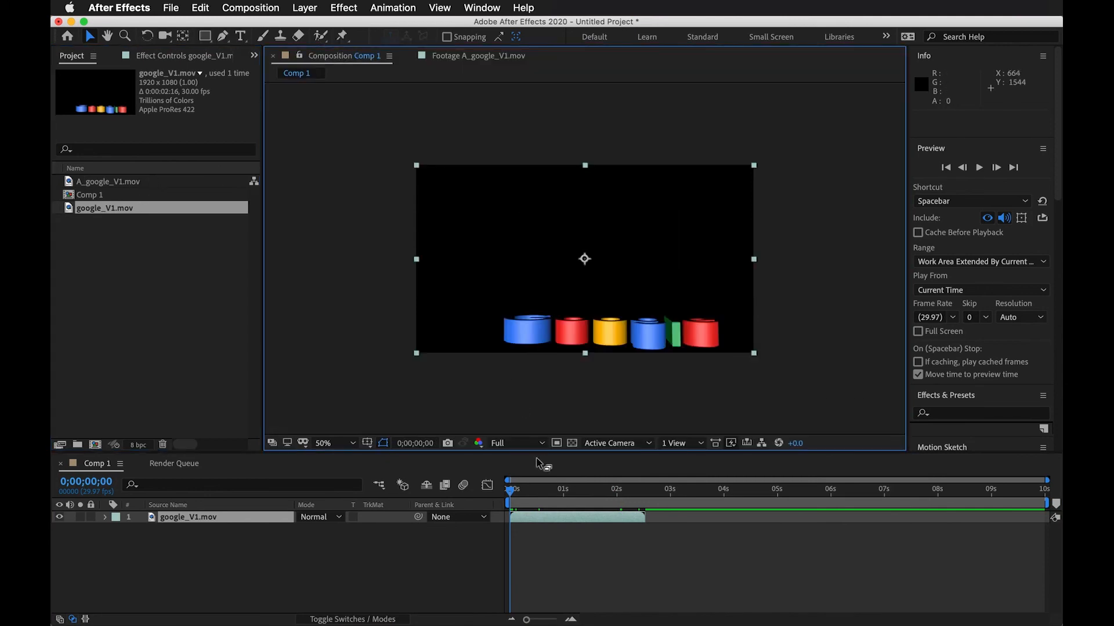
# Step: Add A_google_V1.mov to Comp 1 as the layer above google_V1.mov
pyautogui.moveTo(116, 185); pyautogui.dragTo(198, 513)
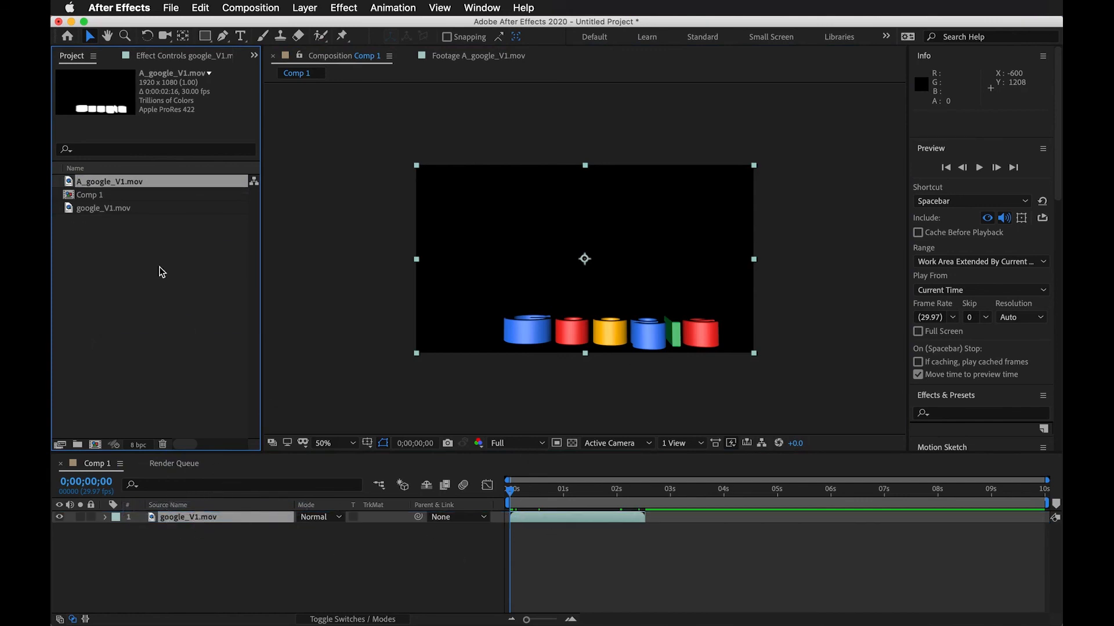
pyautogui.moveTo(137, 182); pyautogui.dragTo(196, 516)
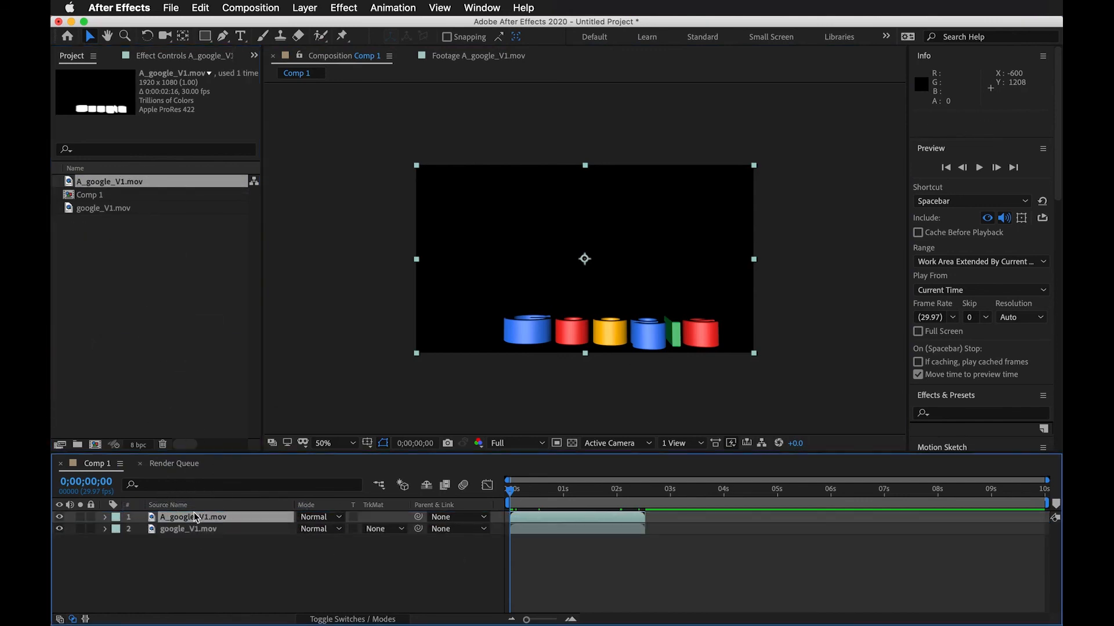
pyautogui.click(259, 557)
# Step: Set the track matte of the google_V1.mov layer to Luma Matte "A_google_V1.mov"
pyautogui.click(215, 517)
pyautogui.click(288, 529)
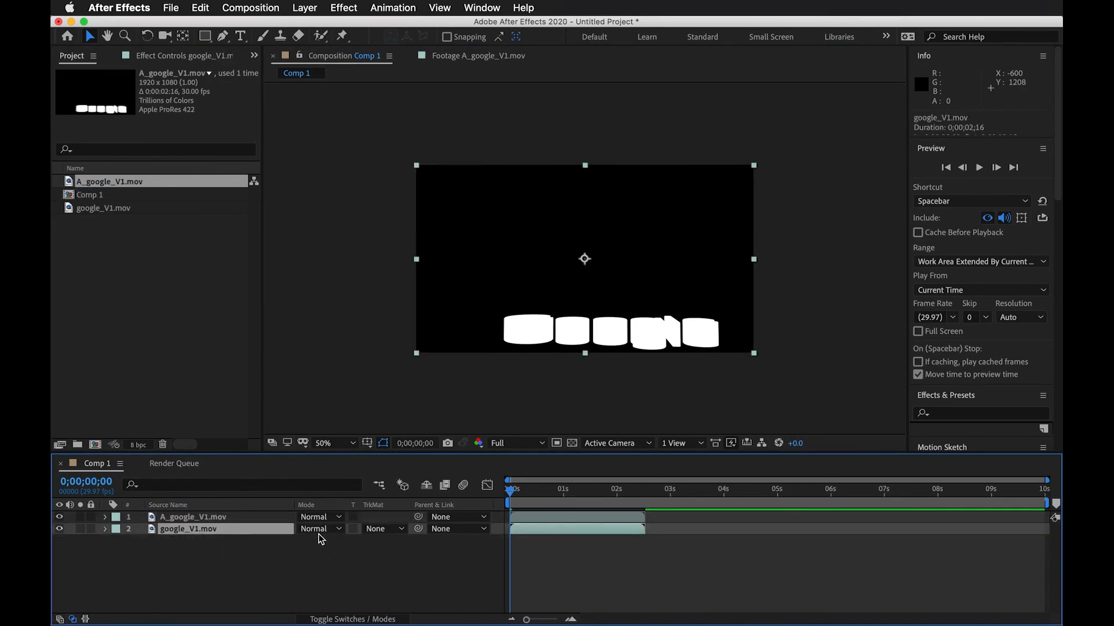
pyautogui.click(394, 529)
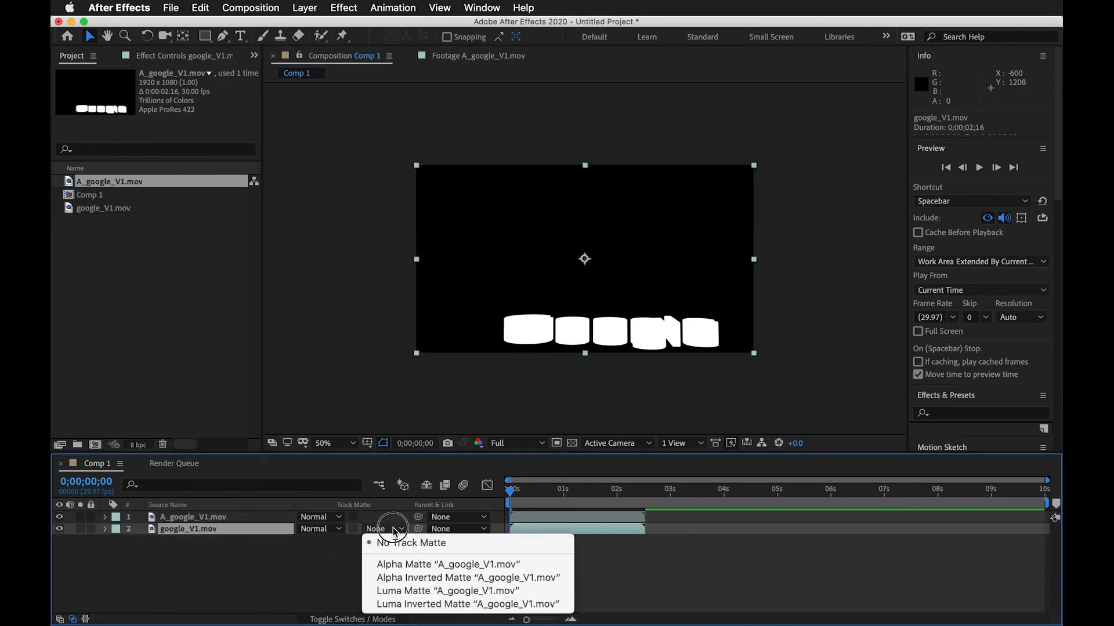
pyautogui.click(479, 591)
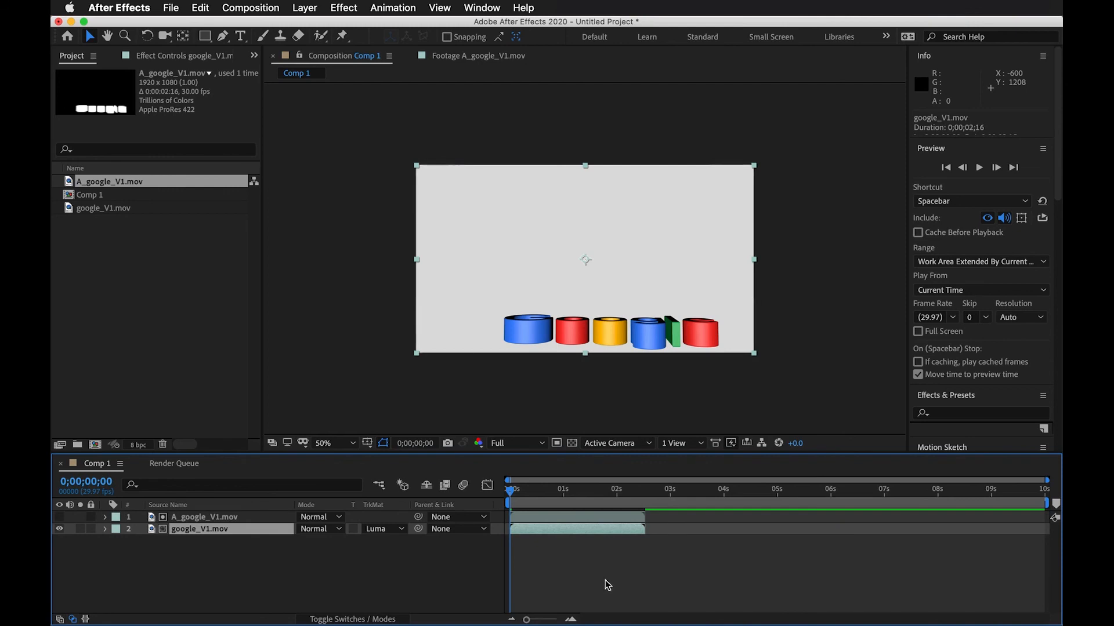
pyautogui.click(607, 585)
# Step: Scrub through the matted logo animation and return to the start of the composition
pyautogui.moveTo(510, 493); pyautogui.dragTo(610, 502)
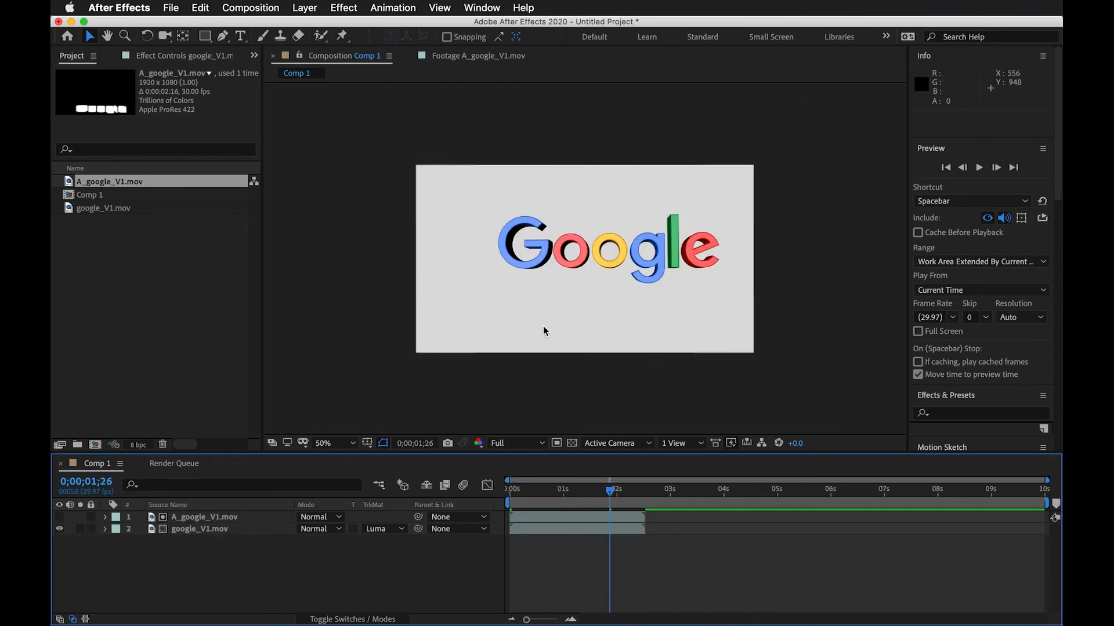
pyautogui.moveTo(615, 491)
pyautogui.mouseDown()
pyautogui.moveTo(477, 589)
pyautogui.moveTo(510, 498)
pyautogui.moveTo(600, 499)
pyautogui.mouseUp()
pyautogui.press('Home')
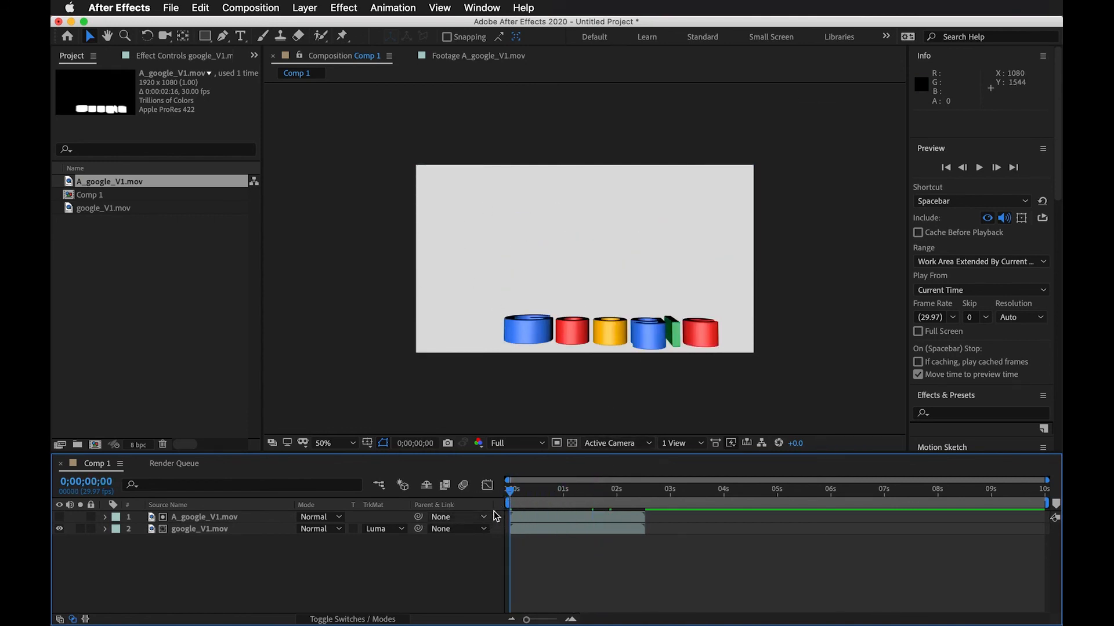
# Step: Play back the matted logo animation and scrub to the frame at 0;00;01;18
pyautogui.press('space')
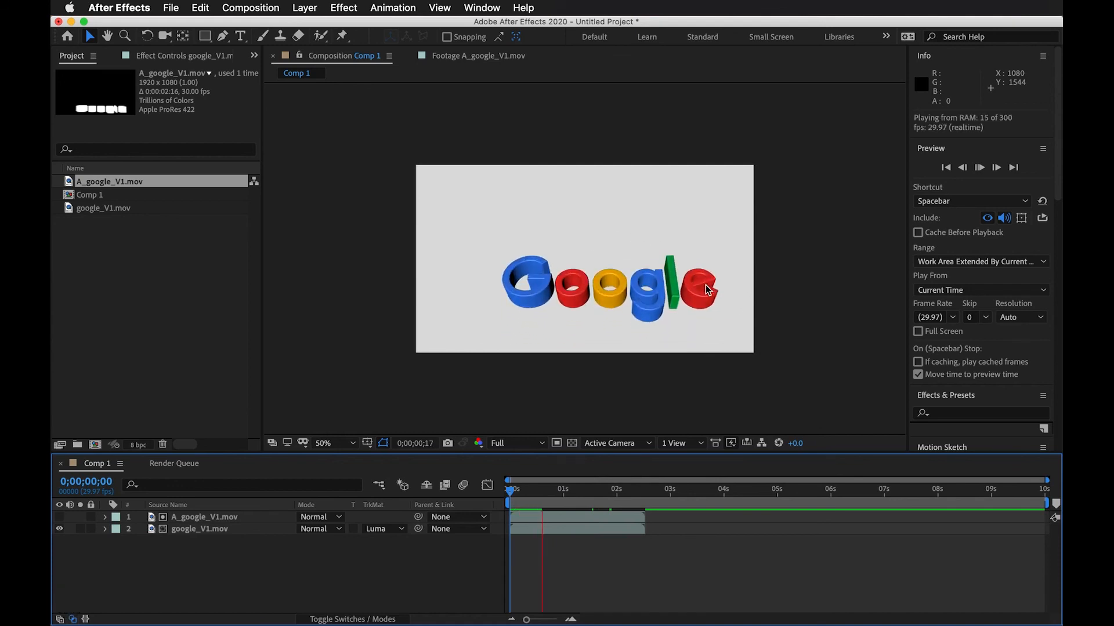
pyautogui.moveTo(594, 492); pyautogui.dragTo(632, 491)
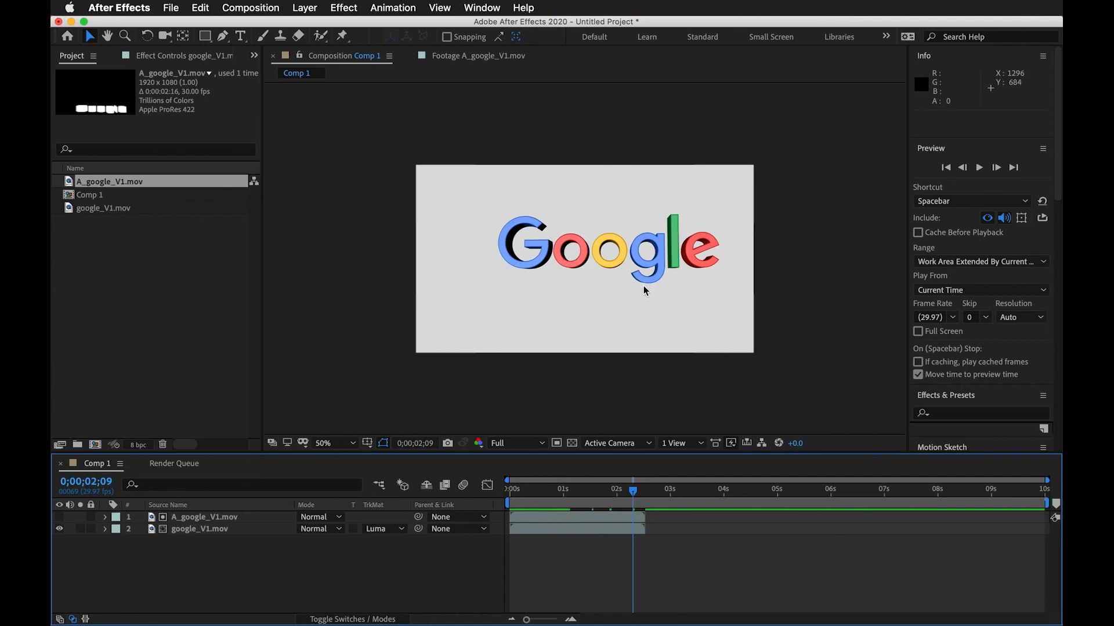
pyautogui.moveTo(605, 489)
pyautogui.mouseDown()
pyautogui.moveTo(529, 496)
pyautogui.moveTo(596, 503)
pyautogui.mouseUp()
# Step: Shift both layers of Comp 1 horizontally together by setting their Position to 844.0, 540.0
pyautogui.press('super+a')
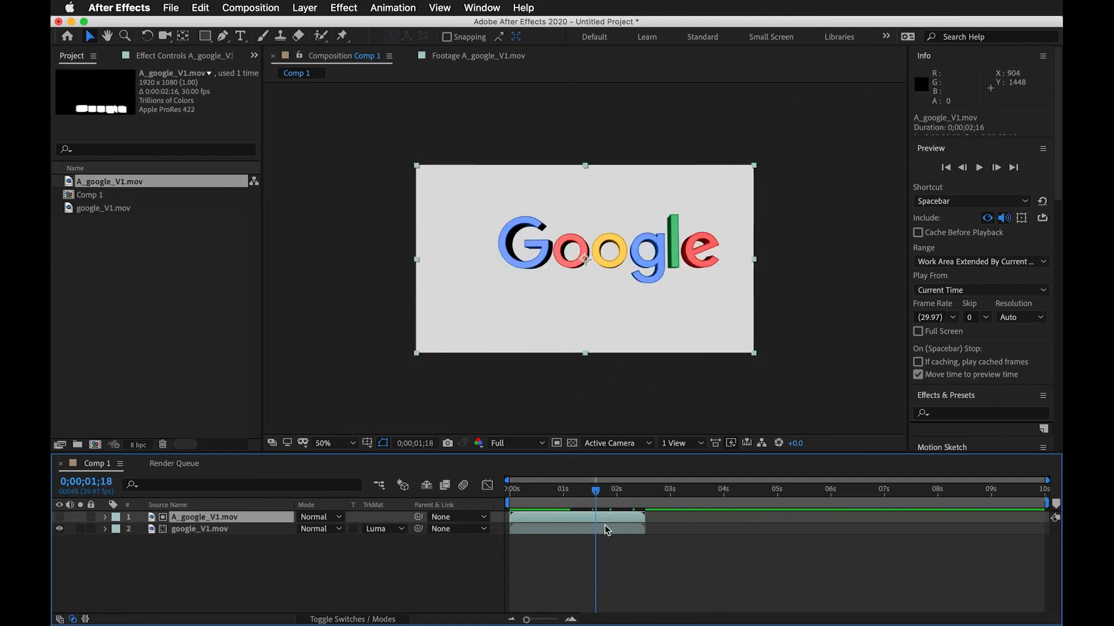
pyautogui.press('p')
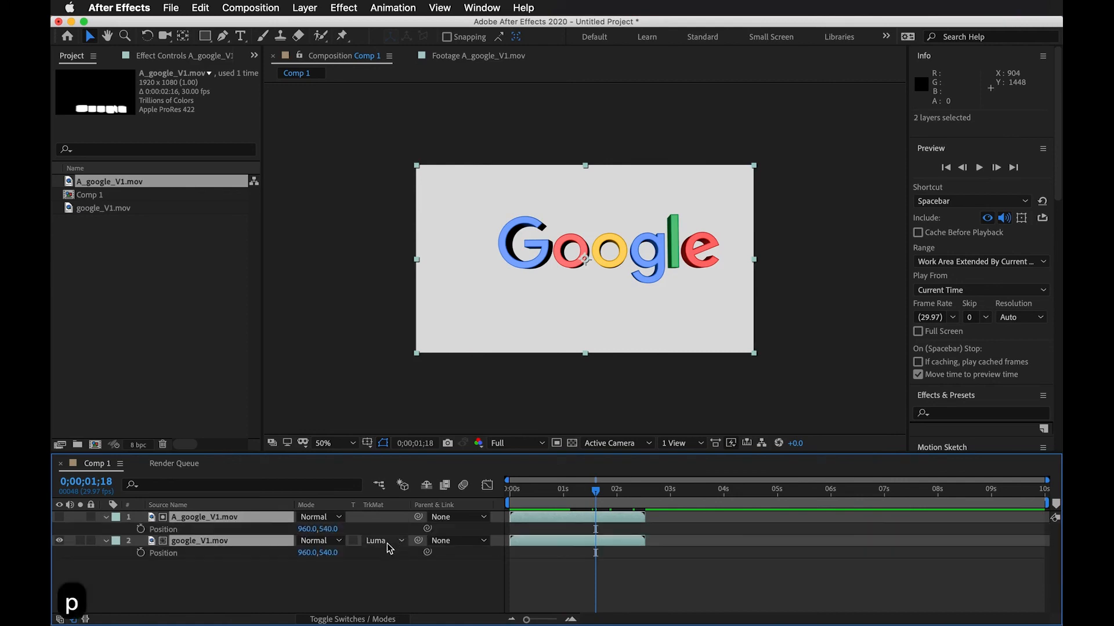
pyautogui.moveTo(307, 531); pyautogui.dragTo(236, 540)
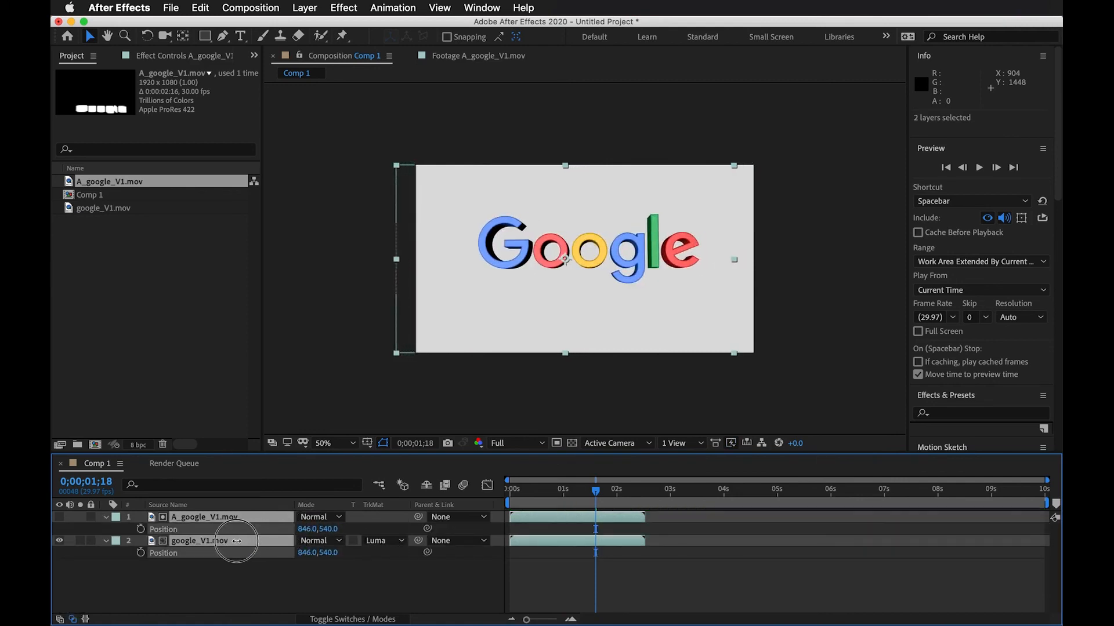
pyautogui.moveTo(236, 541); pyautogui.dragTo(235, 541)
# Step: Play back the repositioned logo animation from the start and inspect the matte edges up close
pyautogui.moveTo(538, 492); pyautogui.dragTo(509, 492)
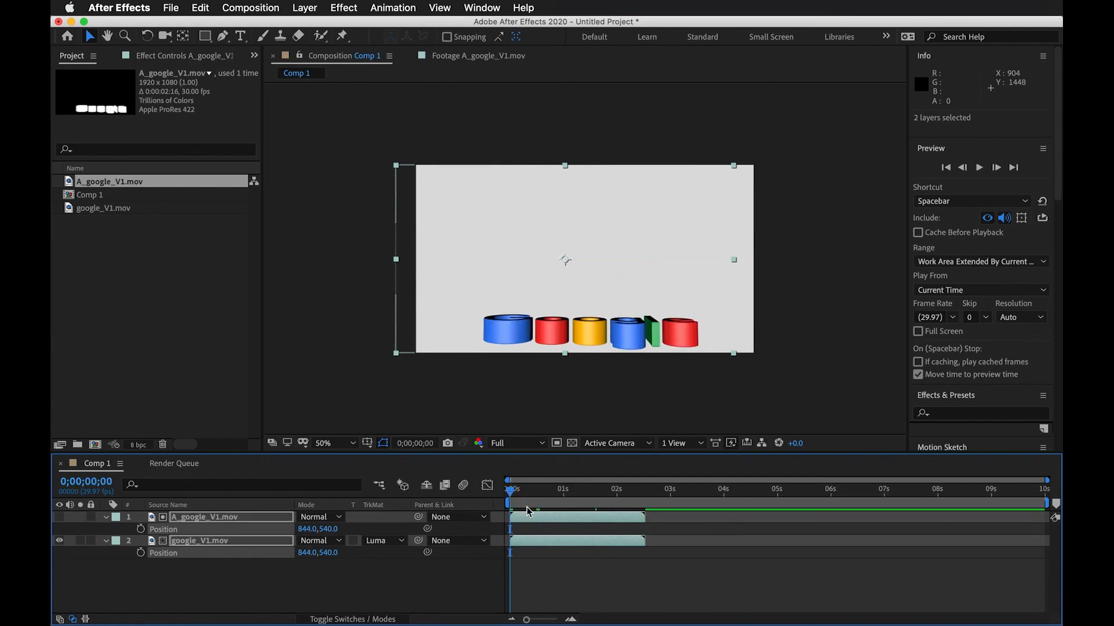
pyautogui.press('space')
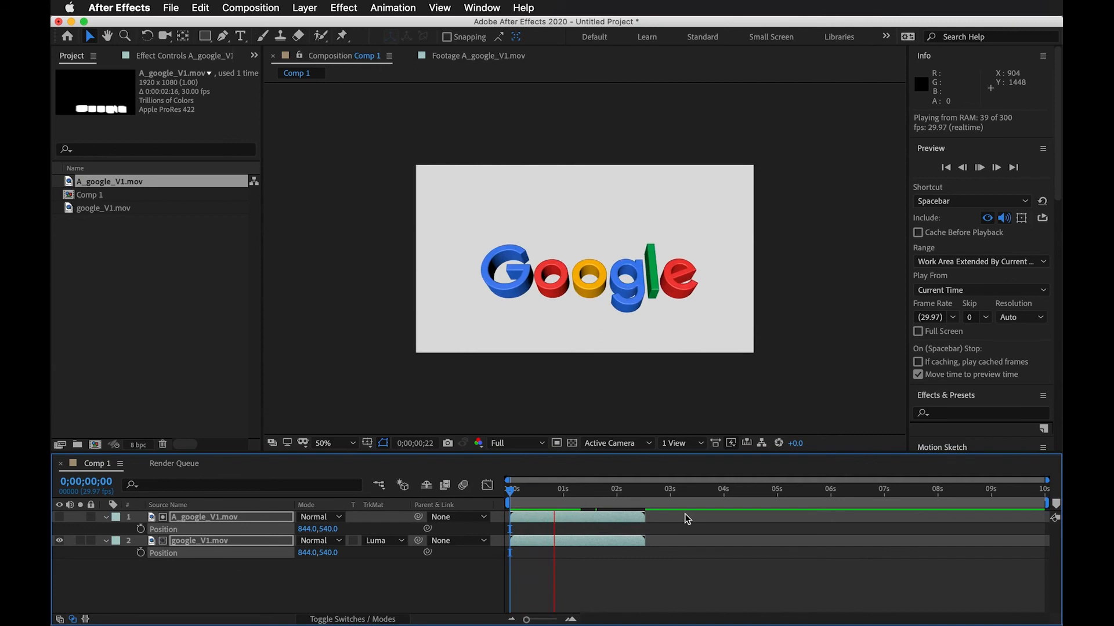
pyautogui.moveTo(562, 493); pyautogui.dragTo(599, 493)
pyautogui.scroll(-2, 555, 307)
pyautogui.scroll(-2, 555, 307)
pyautogui.scroll(6, 555, 305)
pyautogui.scroll(-4, 555, 307)
pyautogui.scroll(4, 507, 252)
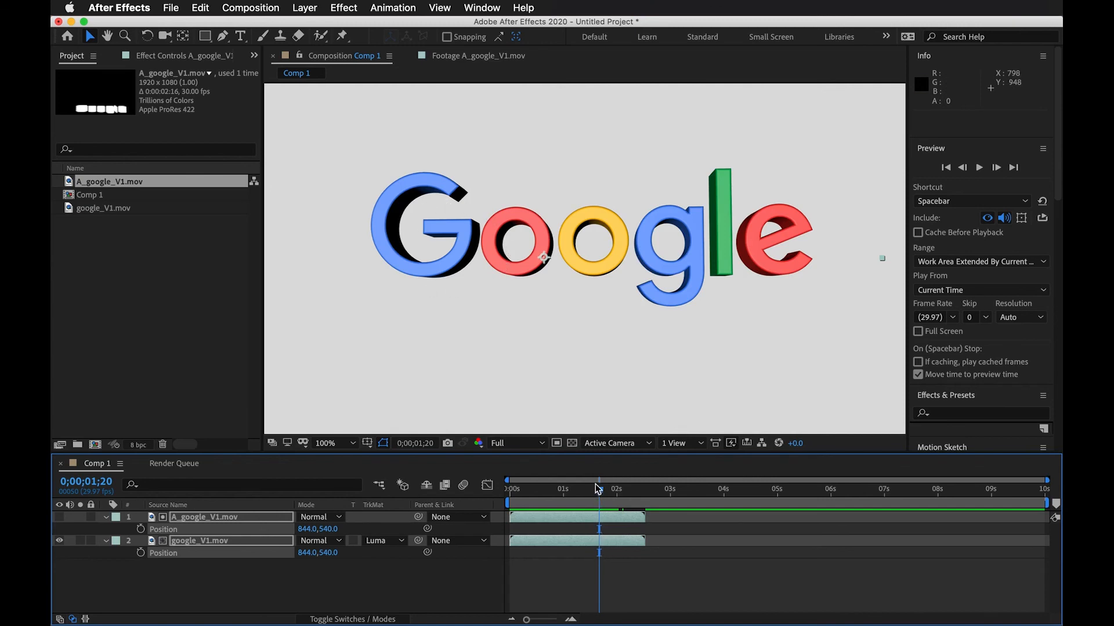
# Step: Try a Levels effect with Input Black -50 and Gamma 0.72 on the google_V1.mov layer, and remove it
pyautogui.click(545, 567)
pyautogui.click(544, 541)
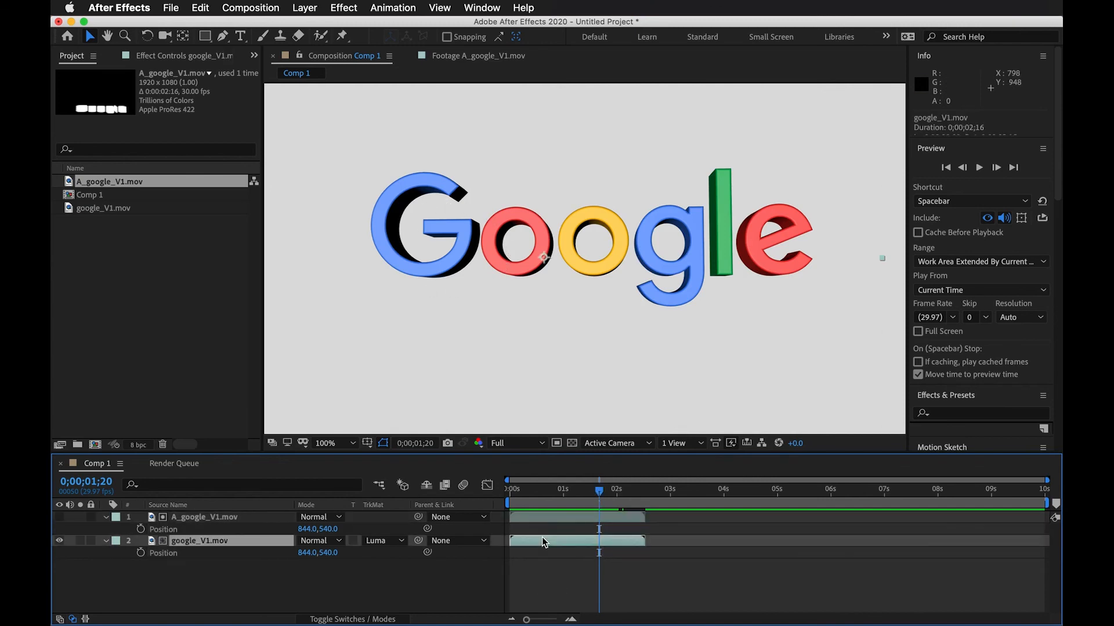
pyautogui.click(344, 8)
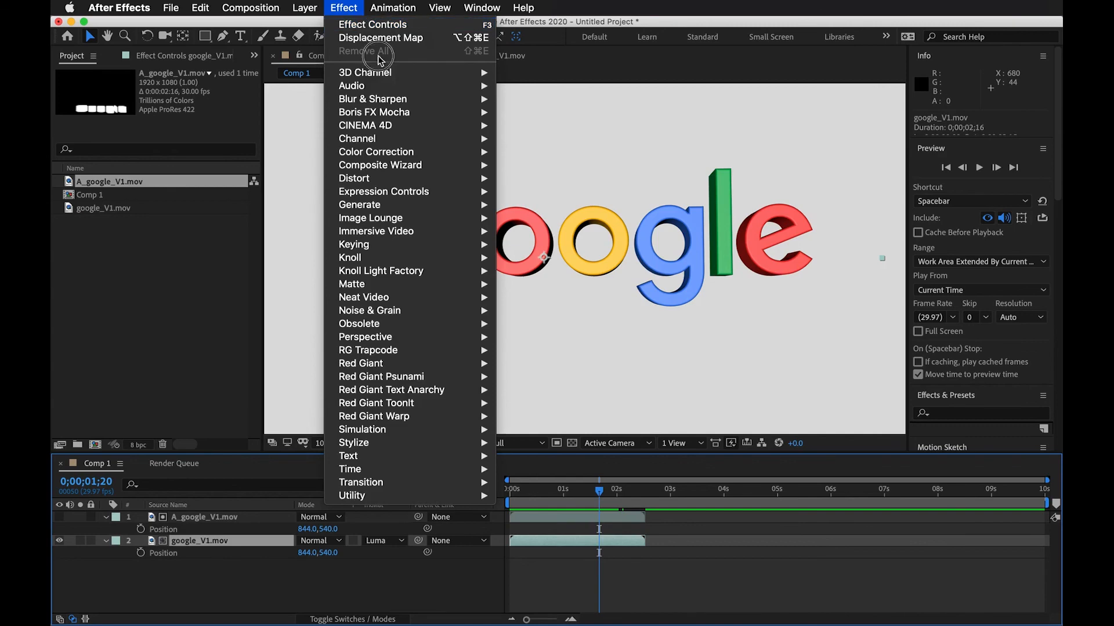
pyautogui.moveTo(406, 165)
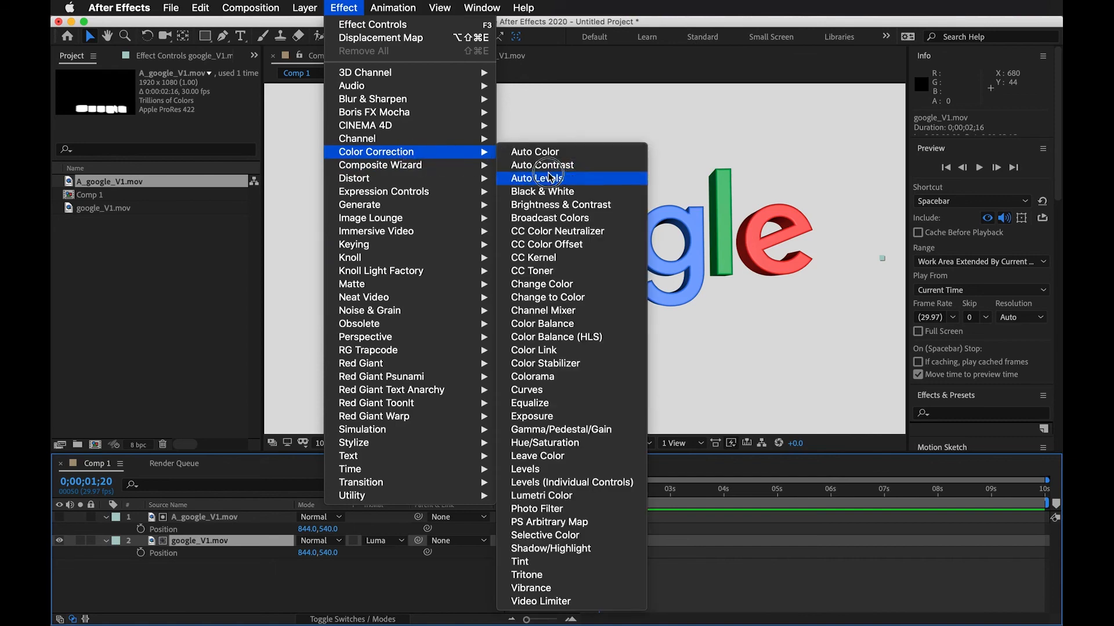
pyautogui.click(598, 469)
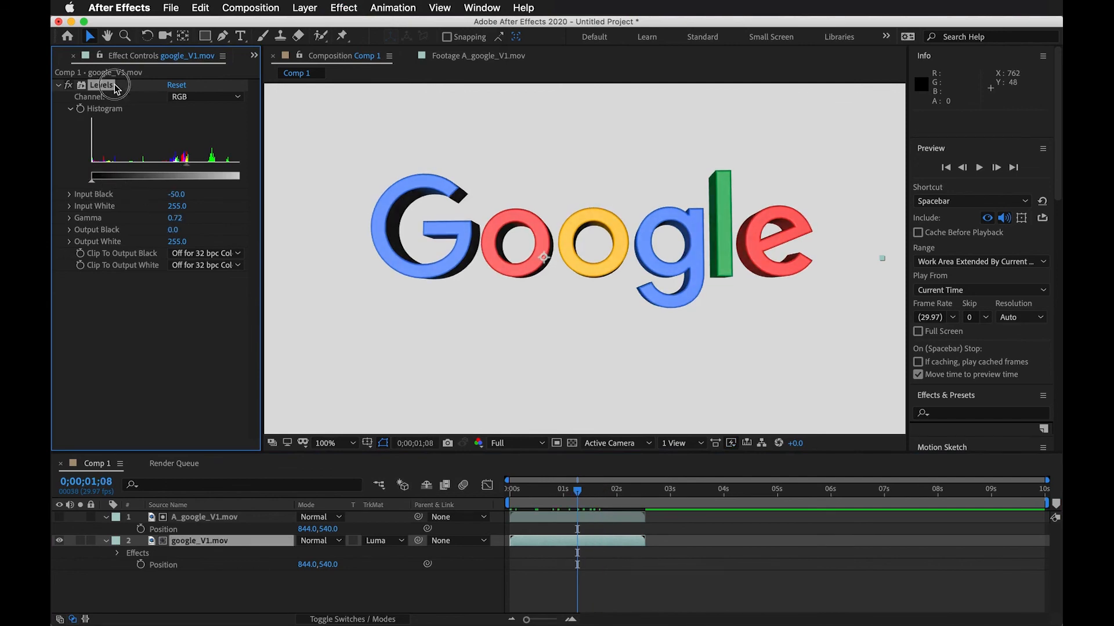
pyautogui.click(101, 85)
pyautogui.press('BackSpace')
# Step: Try a Curves adjustment on the google_V1.mov layer
pyautogui.click(344, 8)
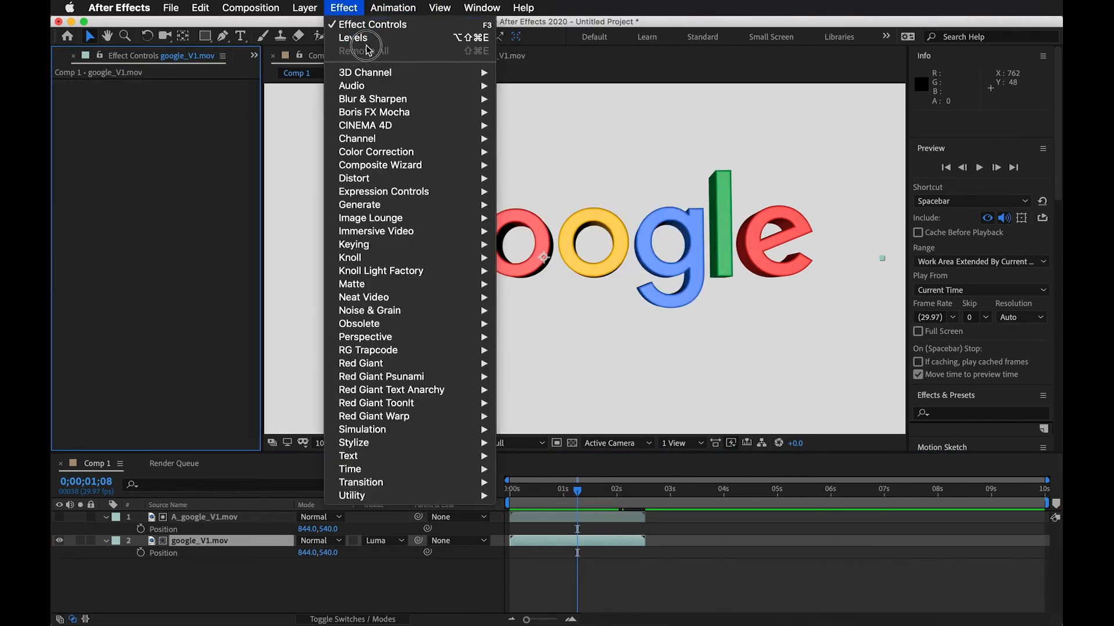
pyautogui.moveTo(481, 151)
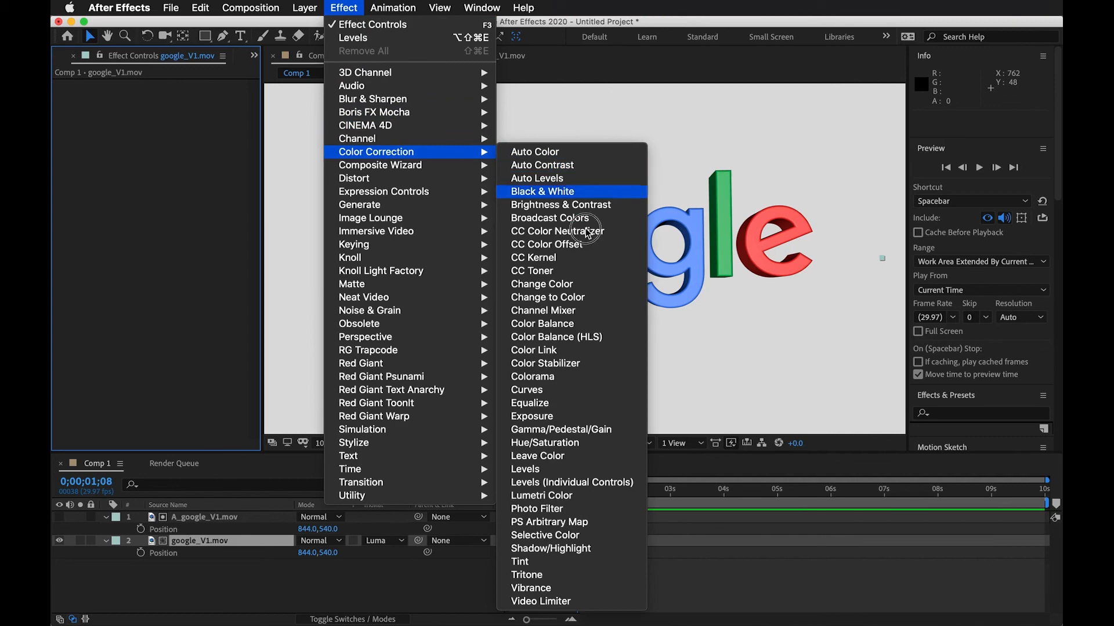
pyautogui.click(577, 388)
pyautogui.moveTo(135, 257)
pyautogui.mouseDown()
pyautogui.moveTo(143, 261)
pyautogui.moveTo(130, 243)
pyautogui.moveTo(132, 269)
pyautogui.mouseUp()
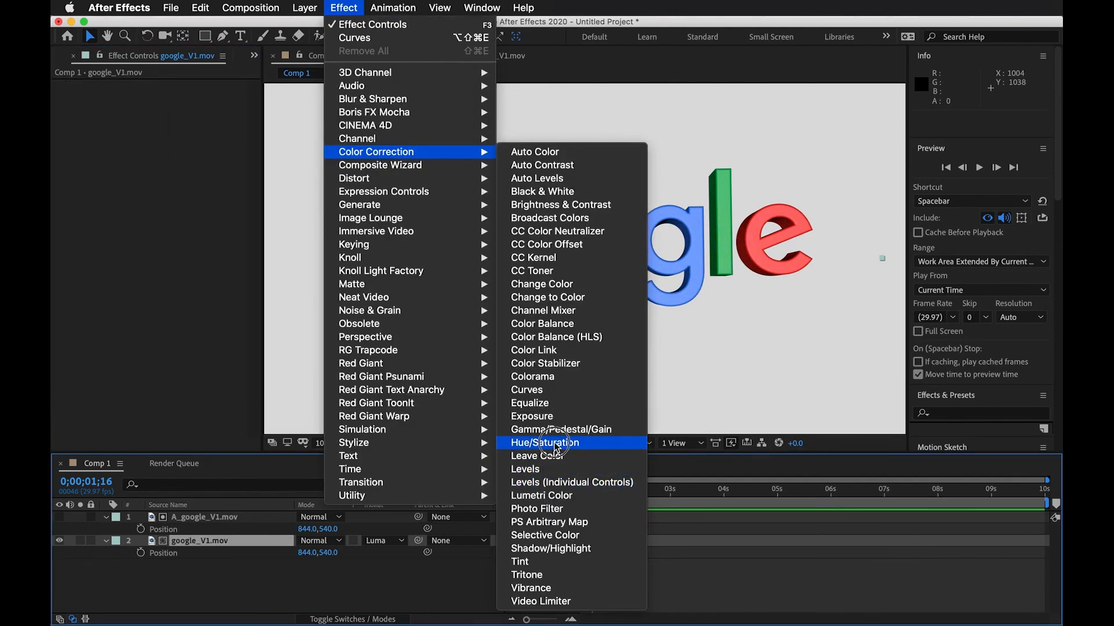
# Step: Apply Hue/Saturation to the google_V1.mov layer with Master Saturation 25 and Master Lightness -16
pyautogui.click(546, 442)
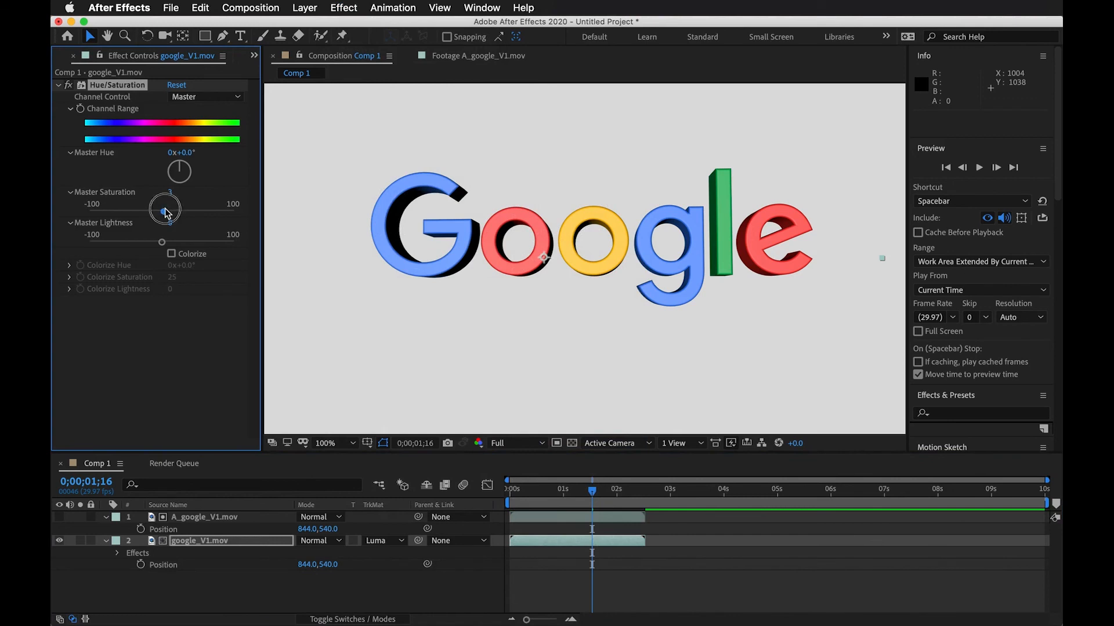
pyautogui.moveTo(167, 214); pyautogui.dragTo(155, 243)
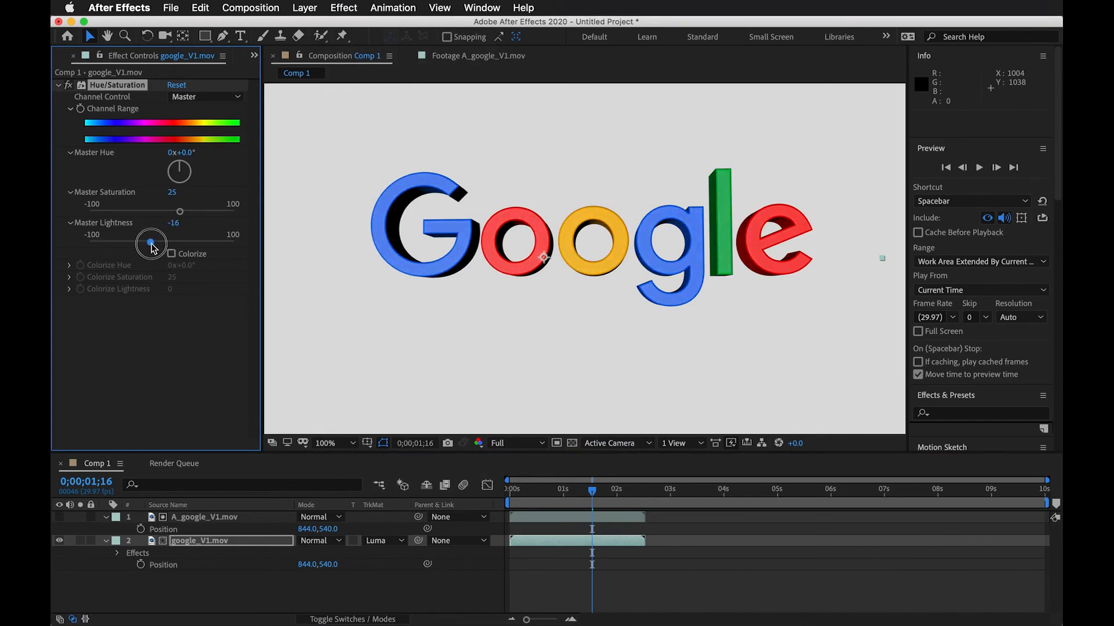
# Step: Start keyframing the Hue/Saturation Channel Range at the composition start and set Master Saturation to 34 at 0;00;01;00
pyautogui.moveTo(563, 490); pyautogui.dragTo(464, 488)
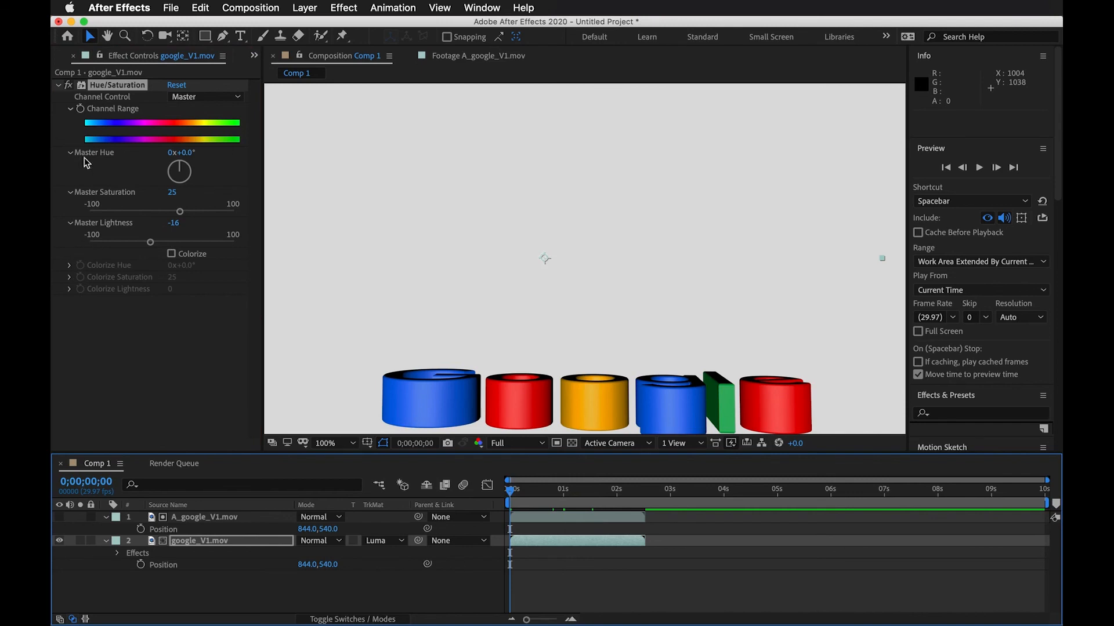
pyautogui.click(80, 109)
pyautogui.moveTo(513, 493); pyautogui.dragTo(563, 495)
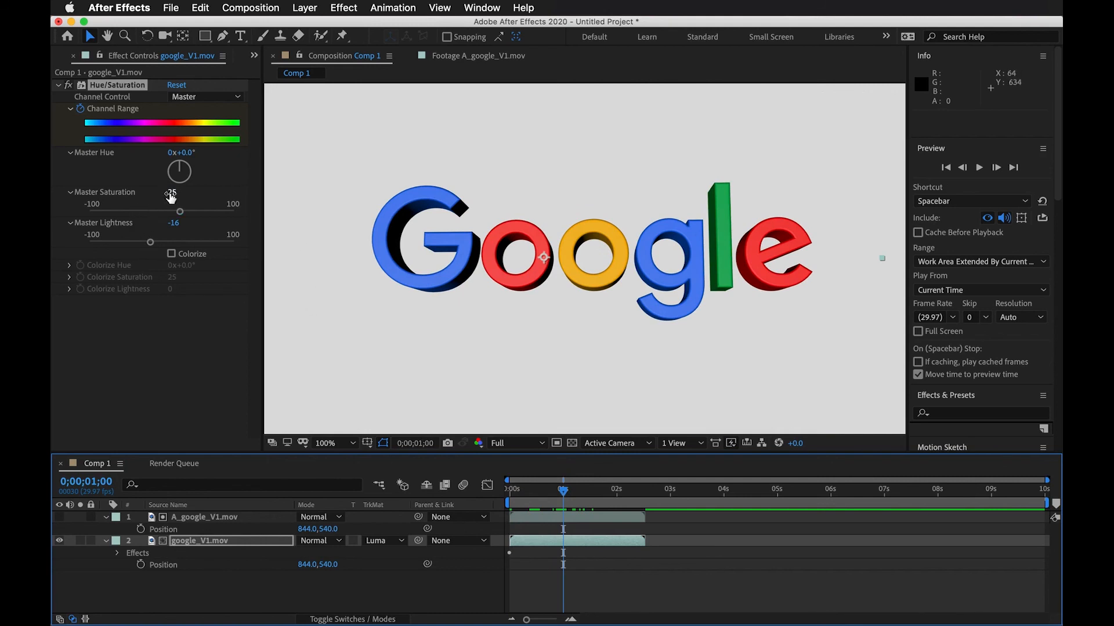
pyautogui.moveTo(171, 197); pyautogui.dragTo(176, 197)
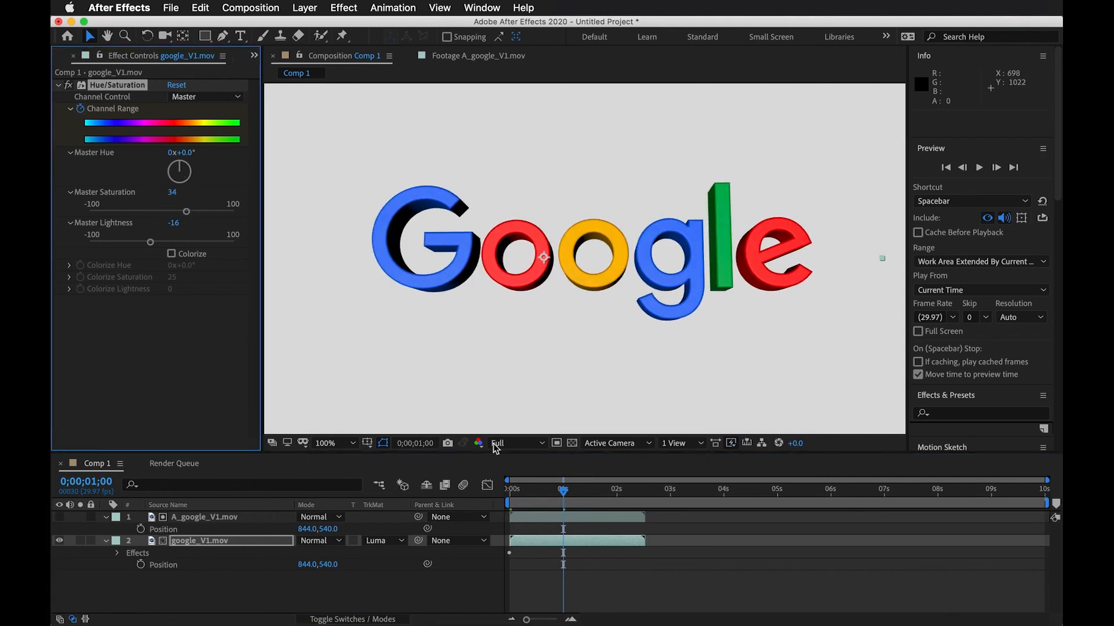
# Step: At the start of the composition, set Master Saturation to -15 and Master Lightness to -15
pyautogui.click(333, 481)
pyautogui.press('Home')
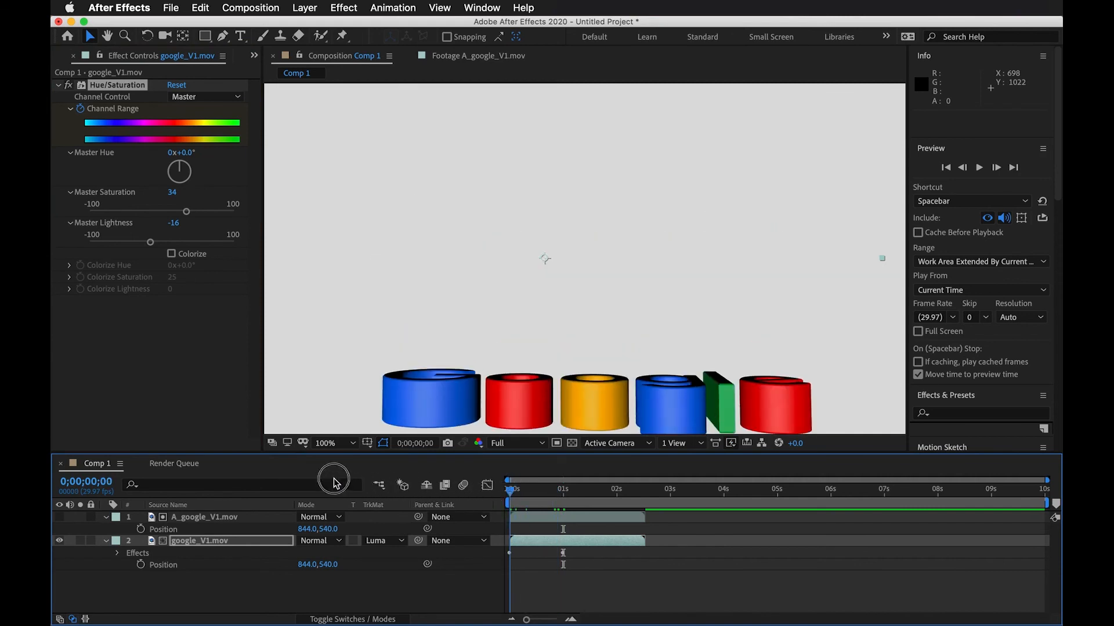
pyautogui.moveTo(170, 197); pyautogui.dragTo(186, 221)
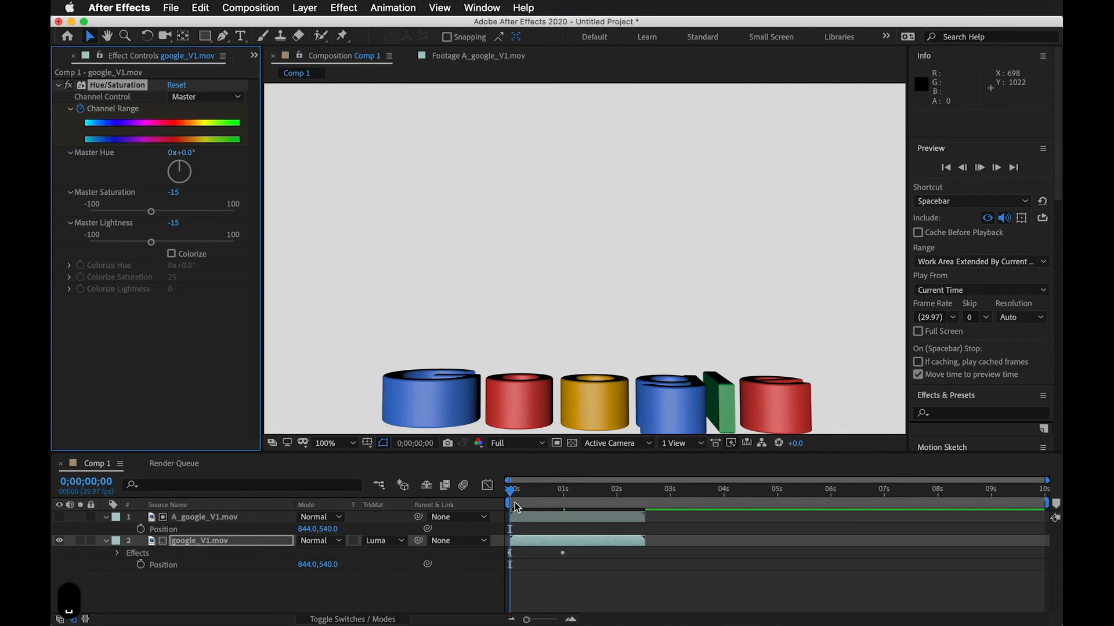
# Step: Play back and scrub through the logo animation to check the animated Hue/Saturation change
pyautogui.press('space')
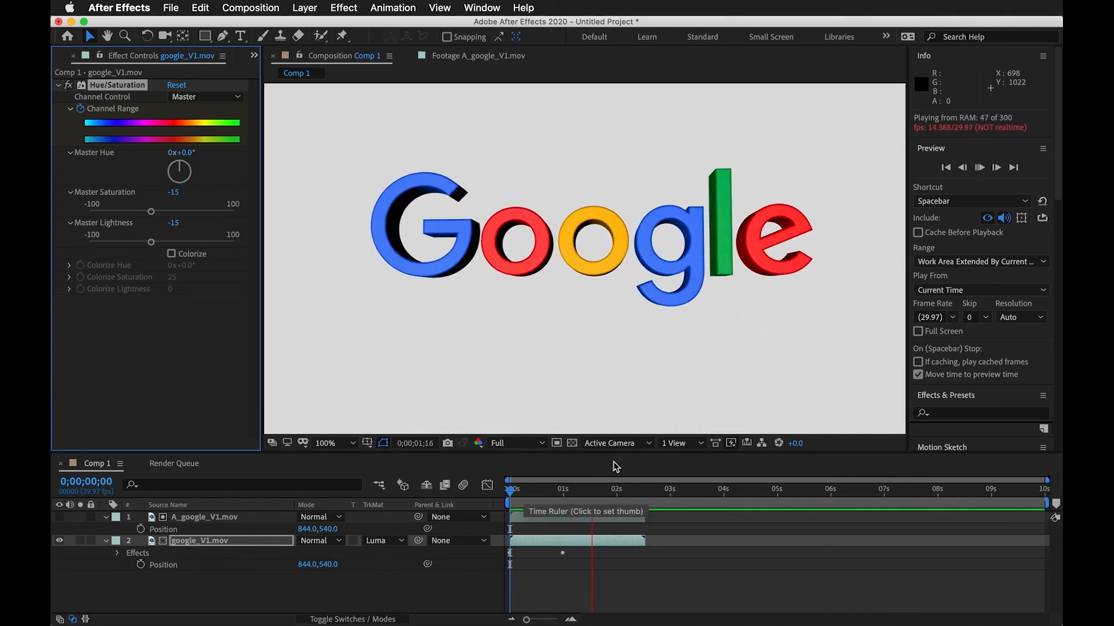
pyautogui.press('space')
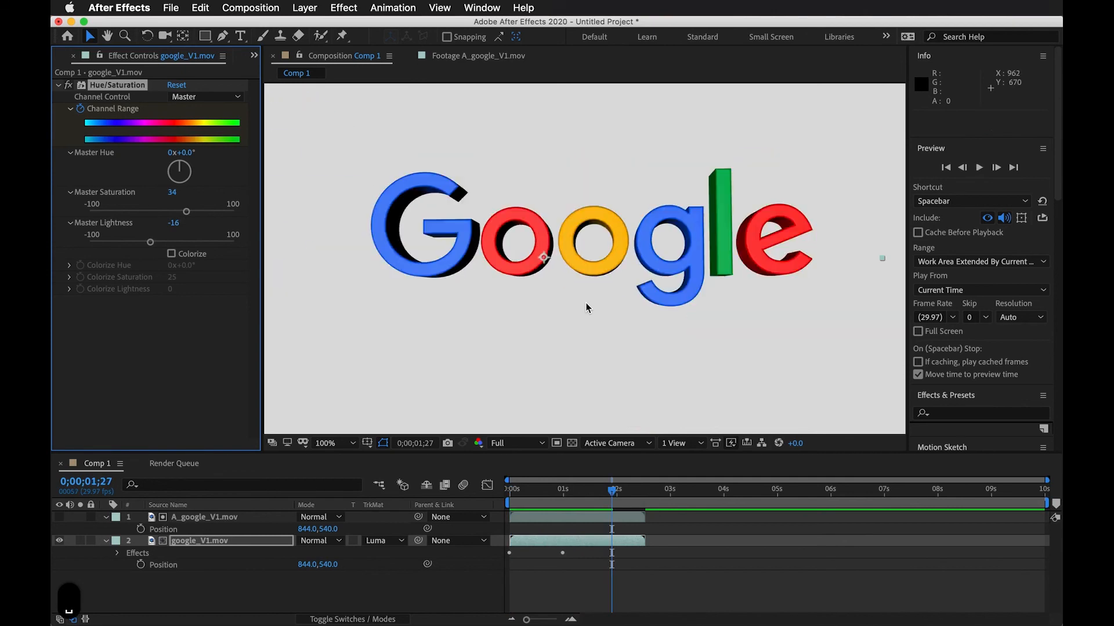
pyautogui.scroll(-2, 586, 308)
pyautogui.moveTo(607, 495); pyautogui.dragTo(461, 493)
pyautogui.press('space')
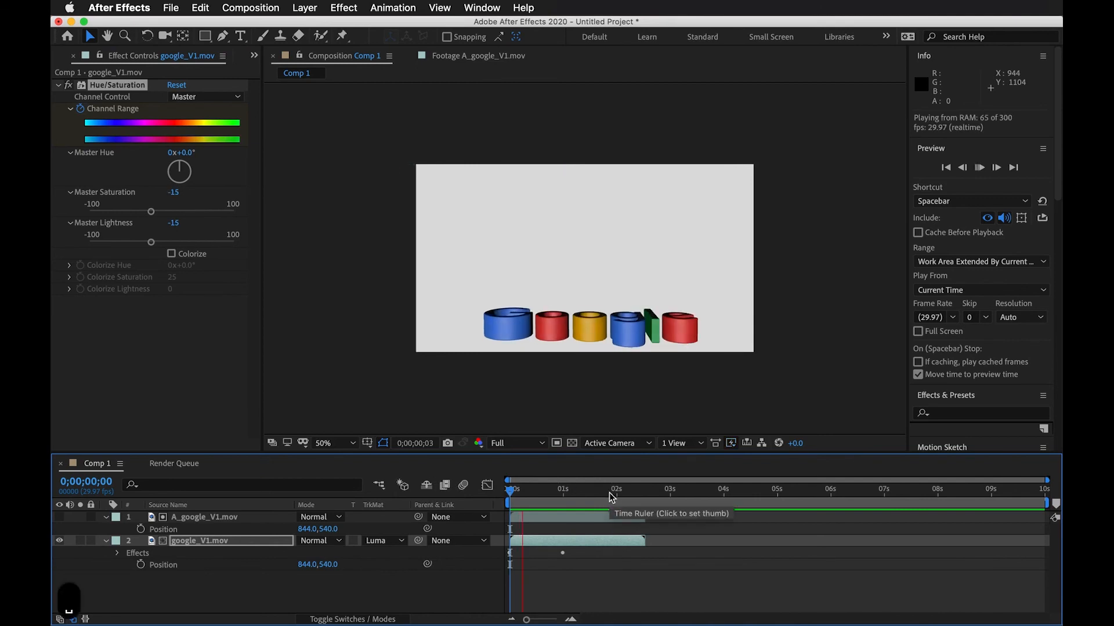
pyautogui.click(580, 493)
pyautogui.moveTo(580, 494); pyautogui.dragTo(606, 522)
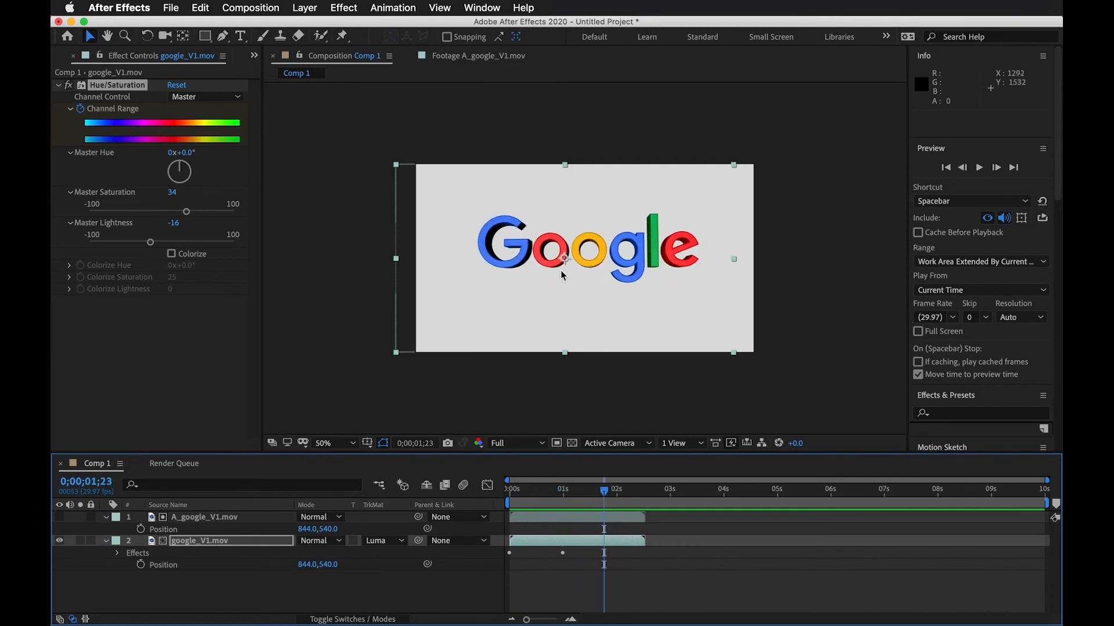
pyautogui.click(707, 562)
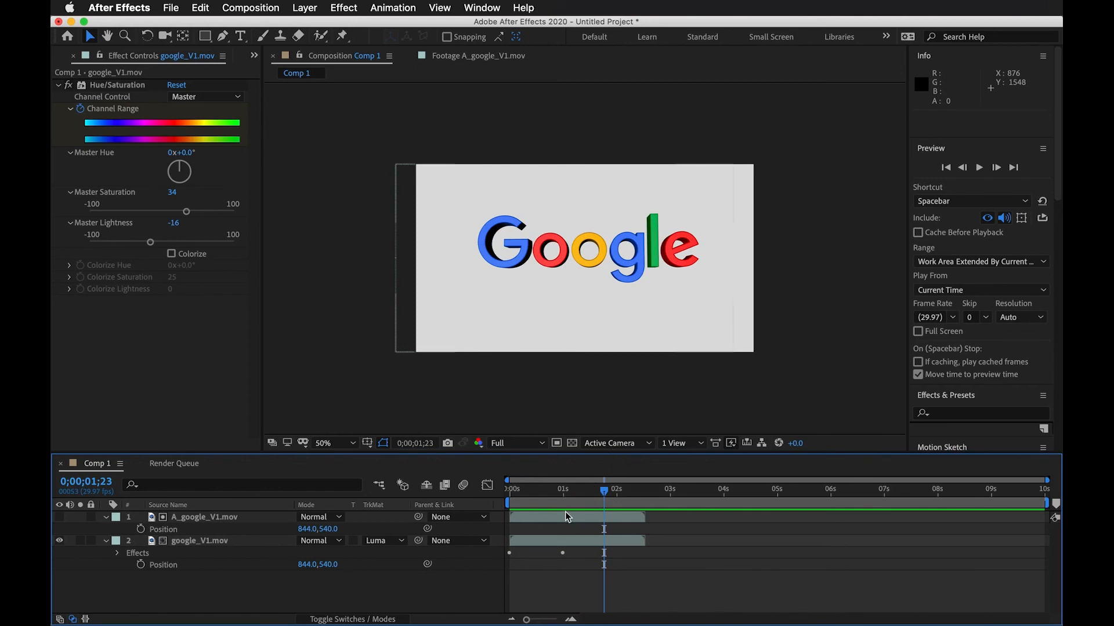
pyautogui.moveTo(603, 493)
pyautogui.mouseDown()
pyautogui.moveTo(423, 505)
pyautogui.moveTo(641, 492)
pyautogui.moveTo(472, 494)
pyautogui.moveTo(632, 493)
pyautogui.moveTo(530, 493)
pyautogui.moveTo(615, 493)
pyautogui.mouseUp()
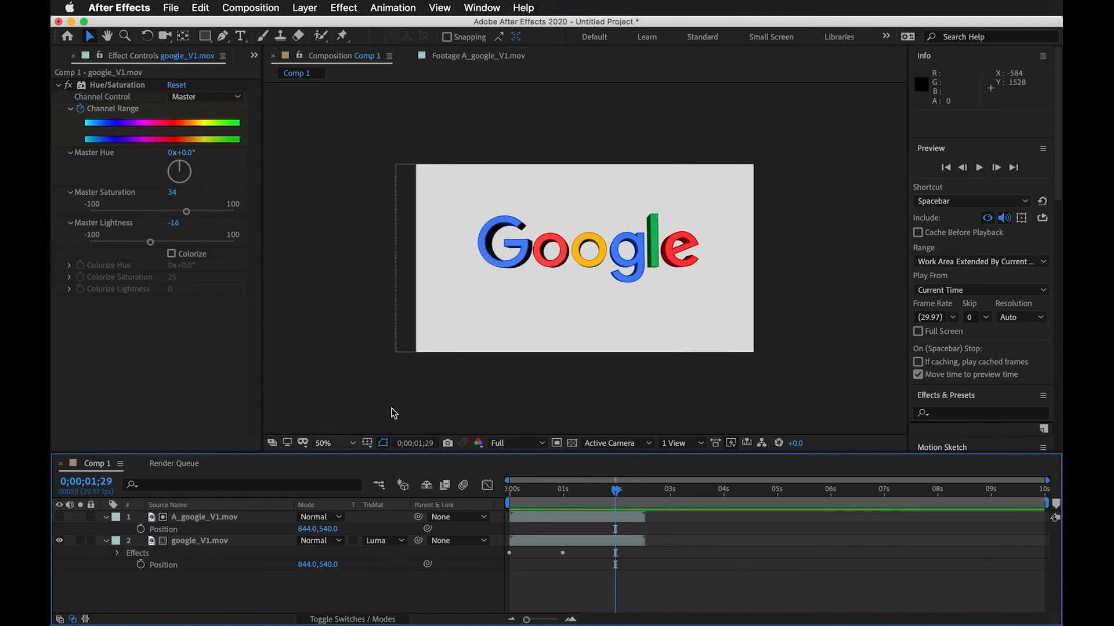